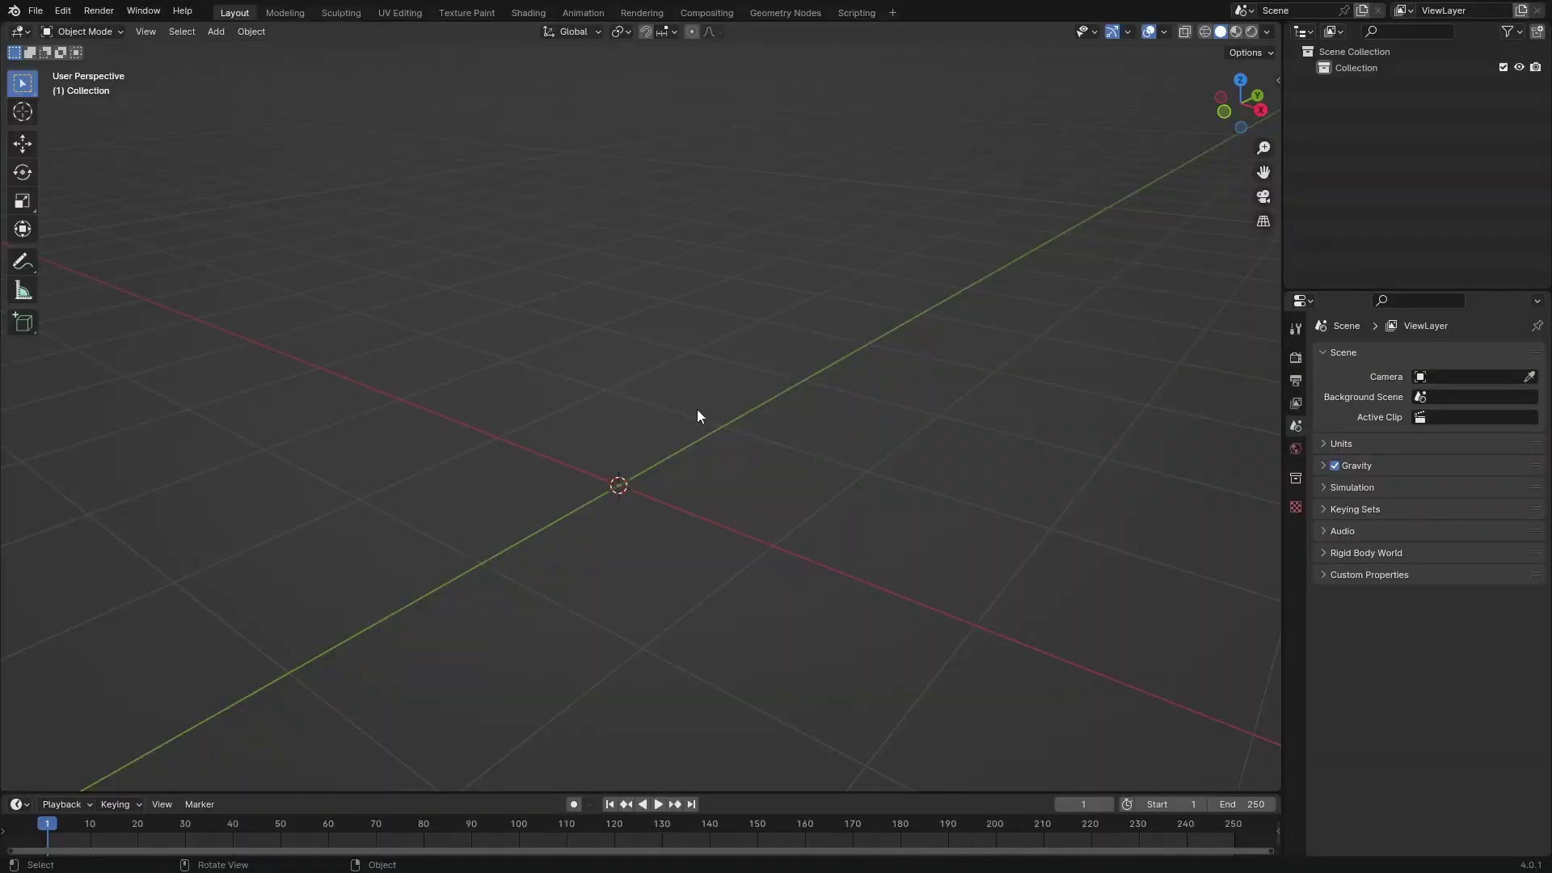
Add a plane mesh at the scene origin
{"action": "middle_click_drag", "start_coordinate": [641, 329], "coordinate": [682, 436]}
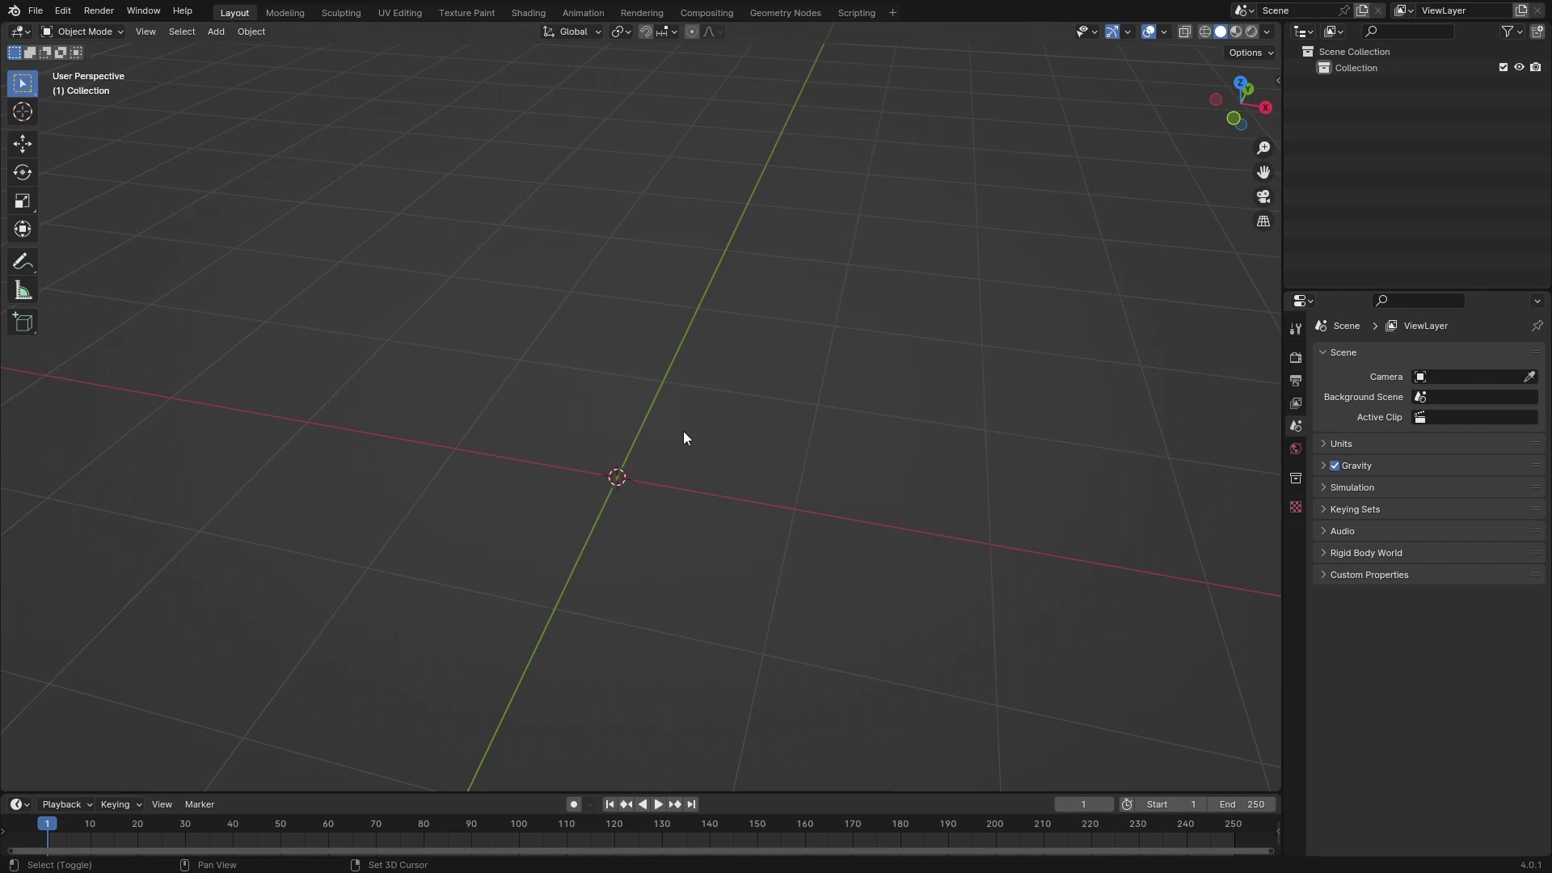
{"action": "key", "text": "shift+a"}
{"action": "mouse_move", "coordinate": [657, 452]}
{"action": "left_click", "coordinate": [774, 454]}
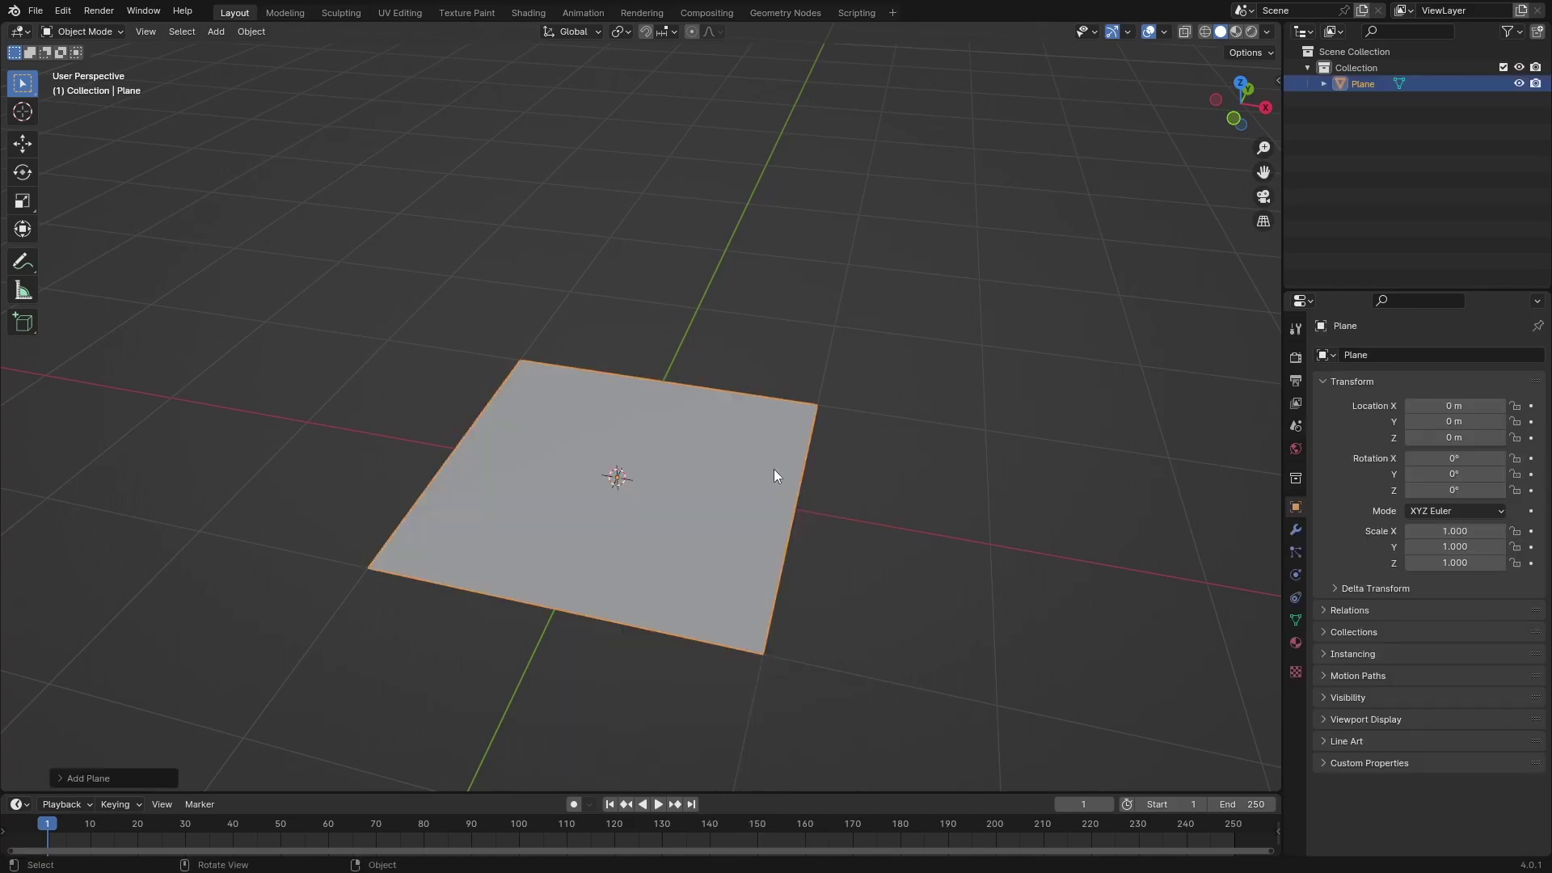
Switch the timeline area to the Shader Editor and create a new material named Road on the plane
{"action": "left_click", "coordinate": [20, 805]}
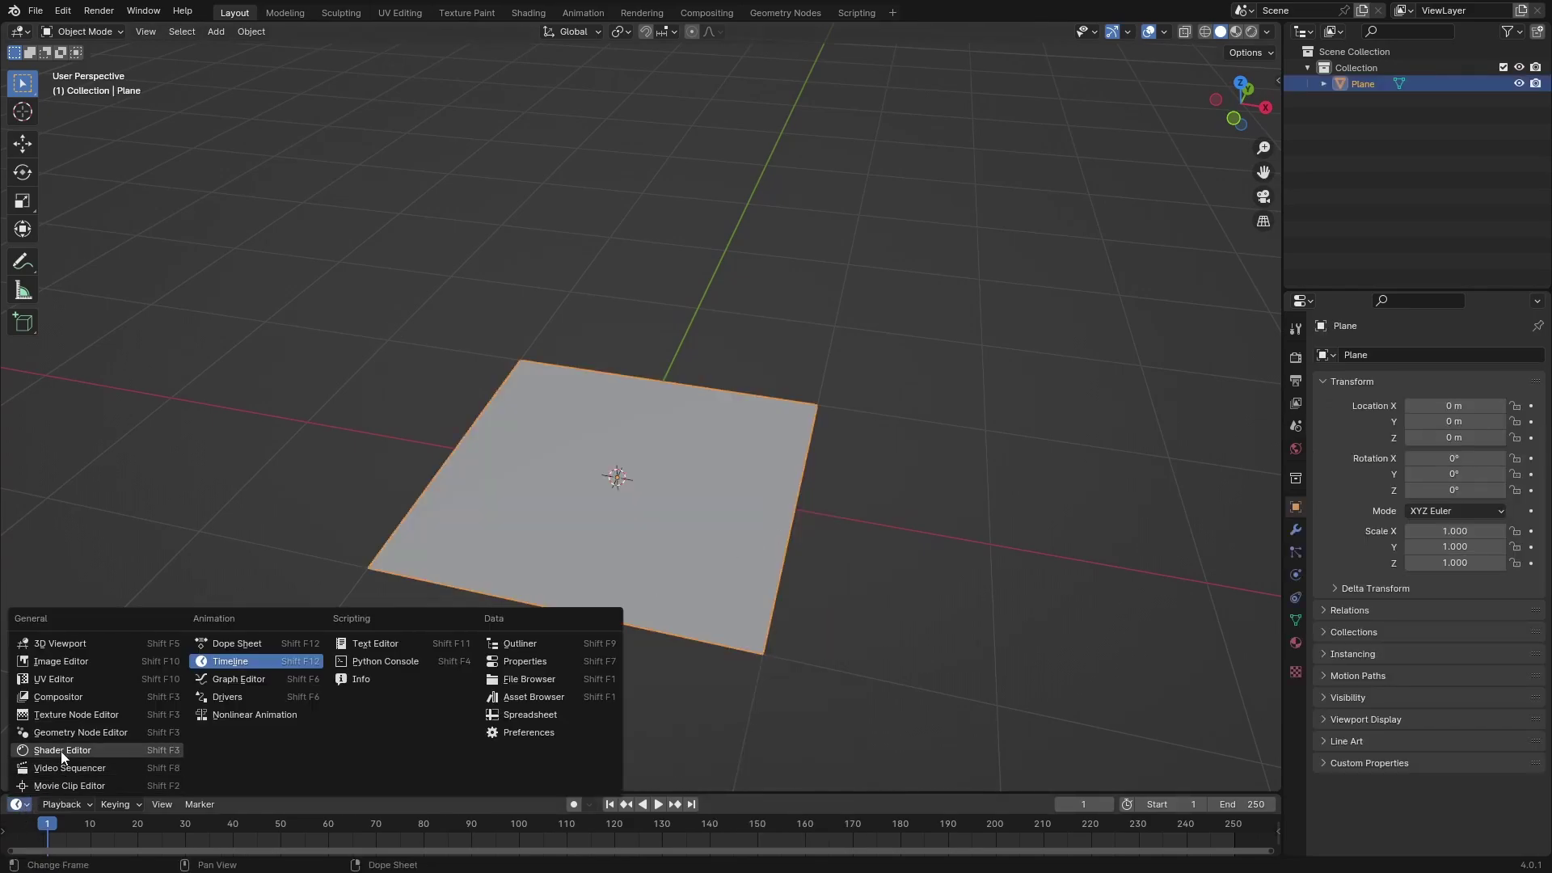
{"action": "left_click", "coordinate": [61, 750]}
{"action": "left_click", "coordinate": [637, 803]}
{"action": "double_click", "coordinate": [647, 804]}
{"action": "type", "text": "Road"}
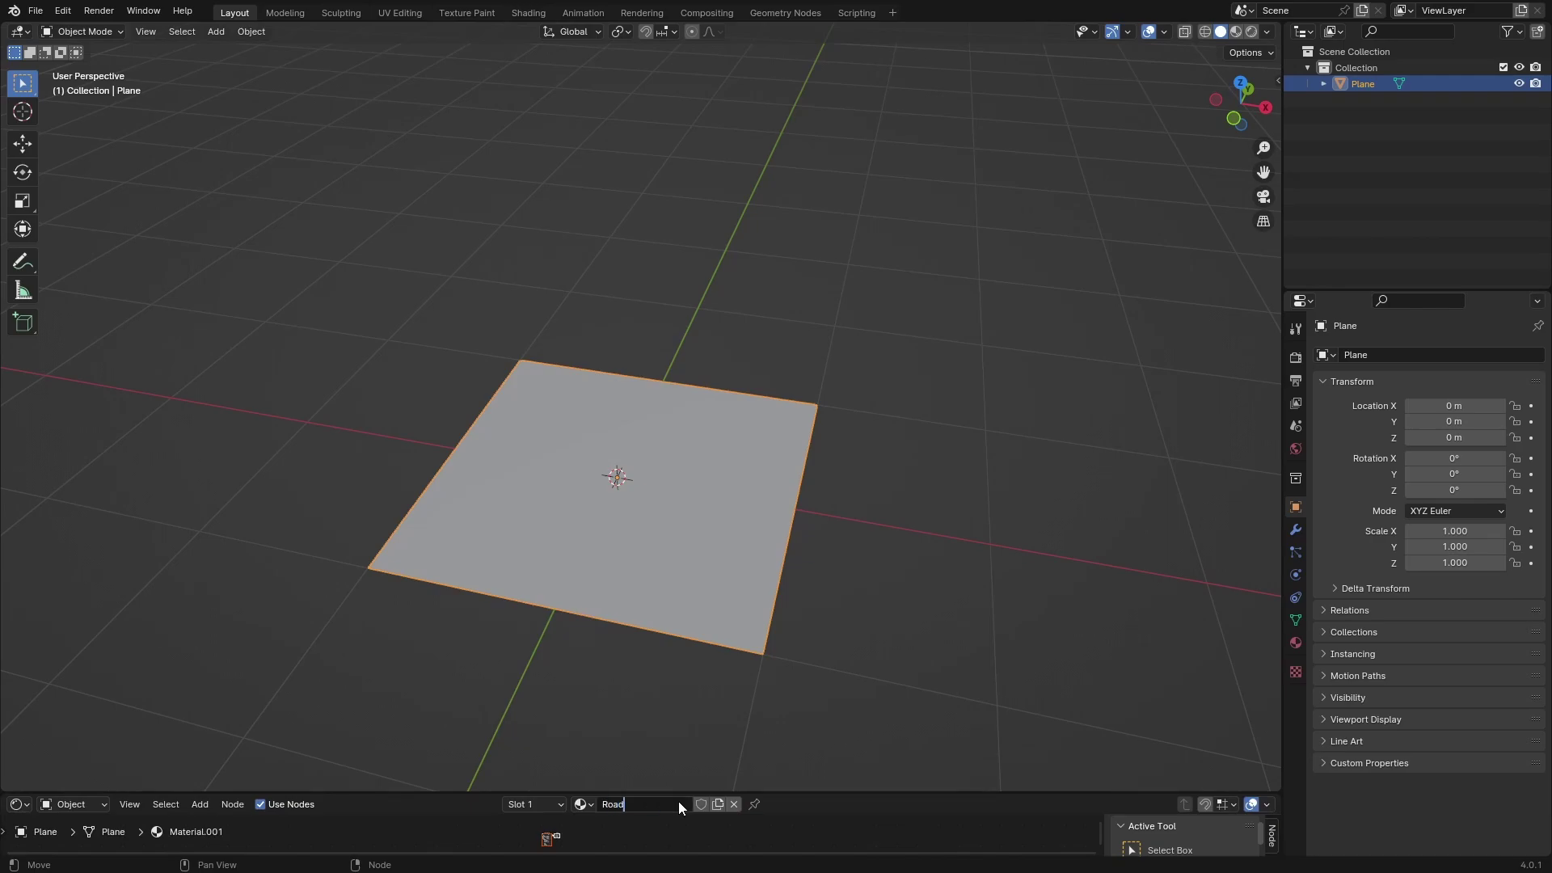
{"action": "key", "text": "Return"}
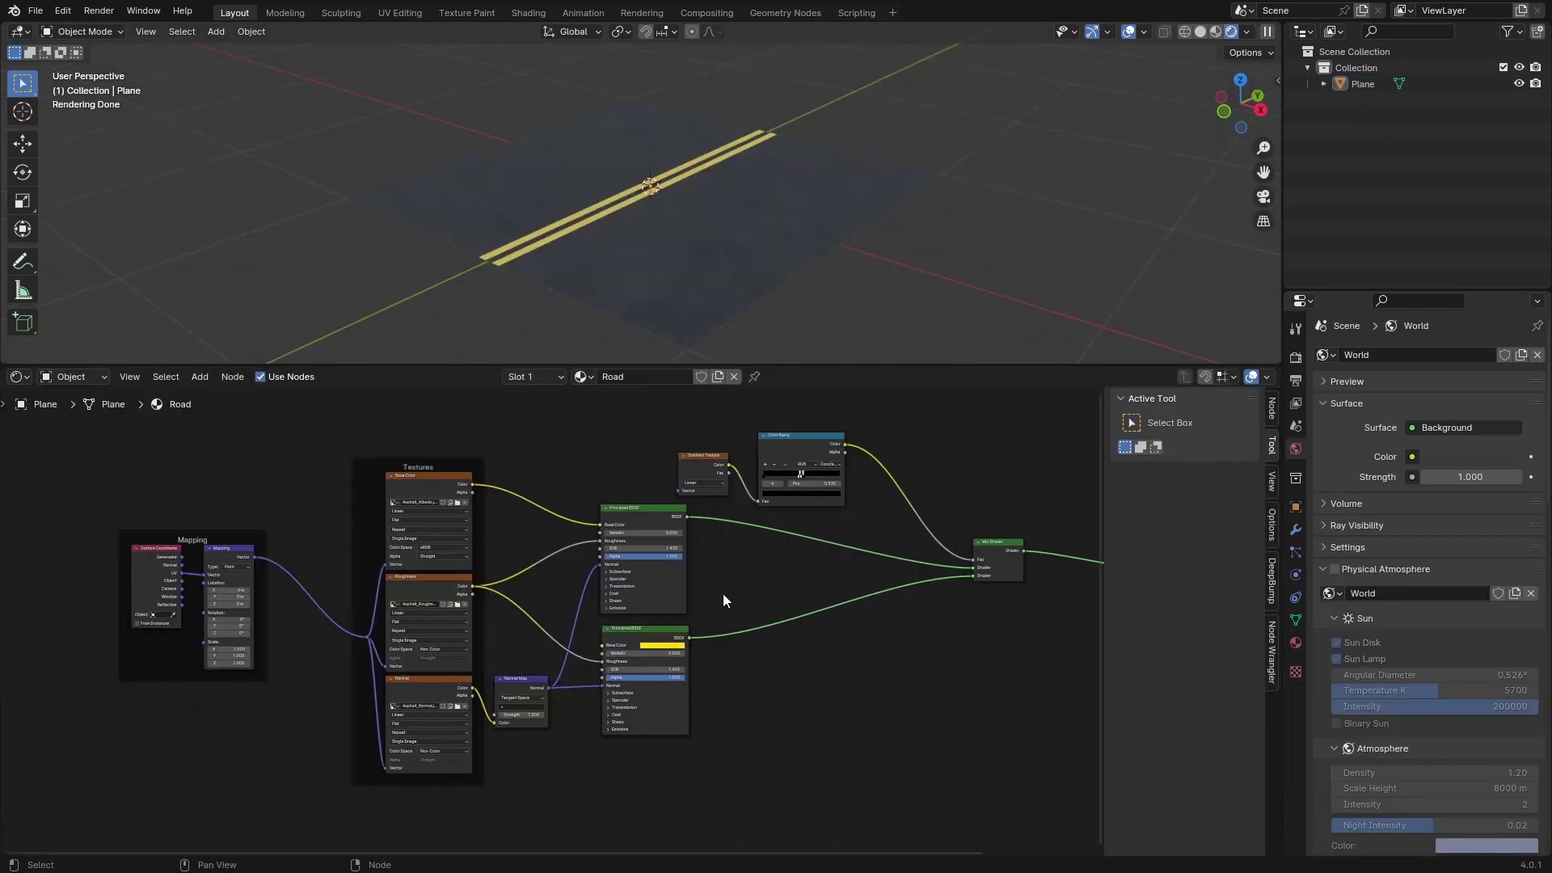
Move the Gradient Texture and Color Ramp nodes together to a spot above the Textures frame
{"action": "scroll", "coordinate": [723, 593], "scroll_direction": "up", "scroll_amount": 3}
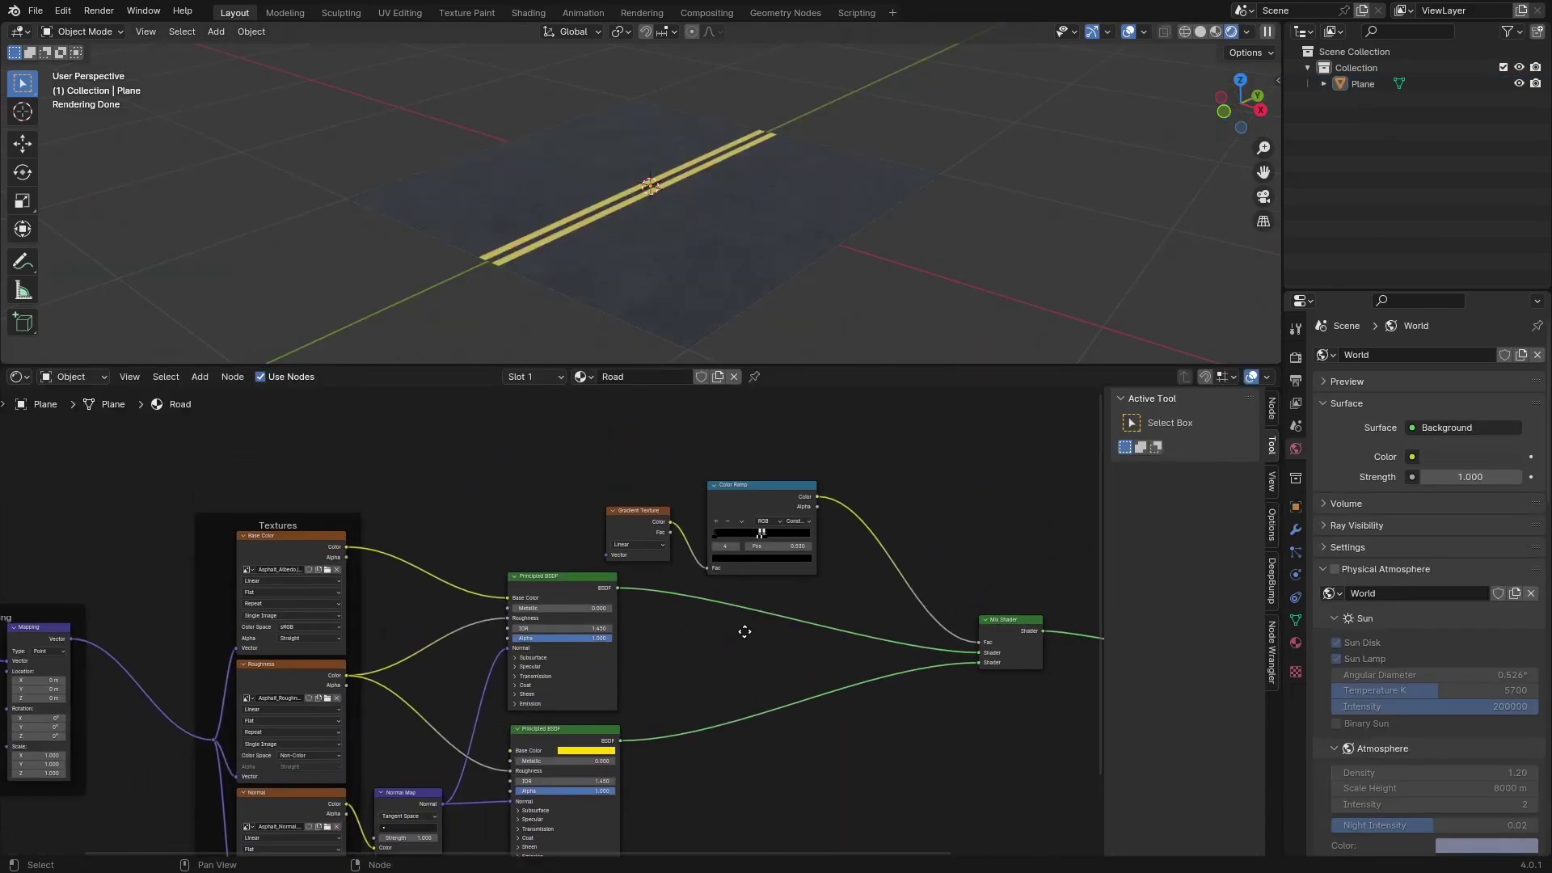
{"action": "left_click_drag", "start_coordinate": [819, 603], "coordinate": [554, 477]}
{"action": "key", "text": "g"}
{"action": "left_click", "coordinate": [466, 551]}
{"action": "middle_click_drag", "start_coordinate": [531, 553], "coordinate": [655, 478]}
{"action": "left_click", "coordinate": [654, 482]}
Examine the Mapping nodes, asphalt image textures, Normal Map and both Principled BSDF nodes in the Road material
{"action": "scroll", "coordinate": [503, 570], "scroll_direction": "up", "scroll_amount": 4}
{"action": "middle_click_drag", "start_coordinate": [411, 649], "coordinate": [440, 687]}
{"action": "scroll", "coordinate": [465, 542], "scroll_direction": "up", "scroll_amount": 4}
{"action": "middle_click_drag", "start_coordinate": [465, 543], "coordinate": [517, 497]}
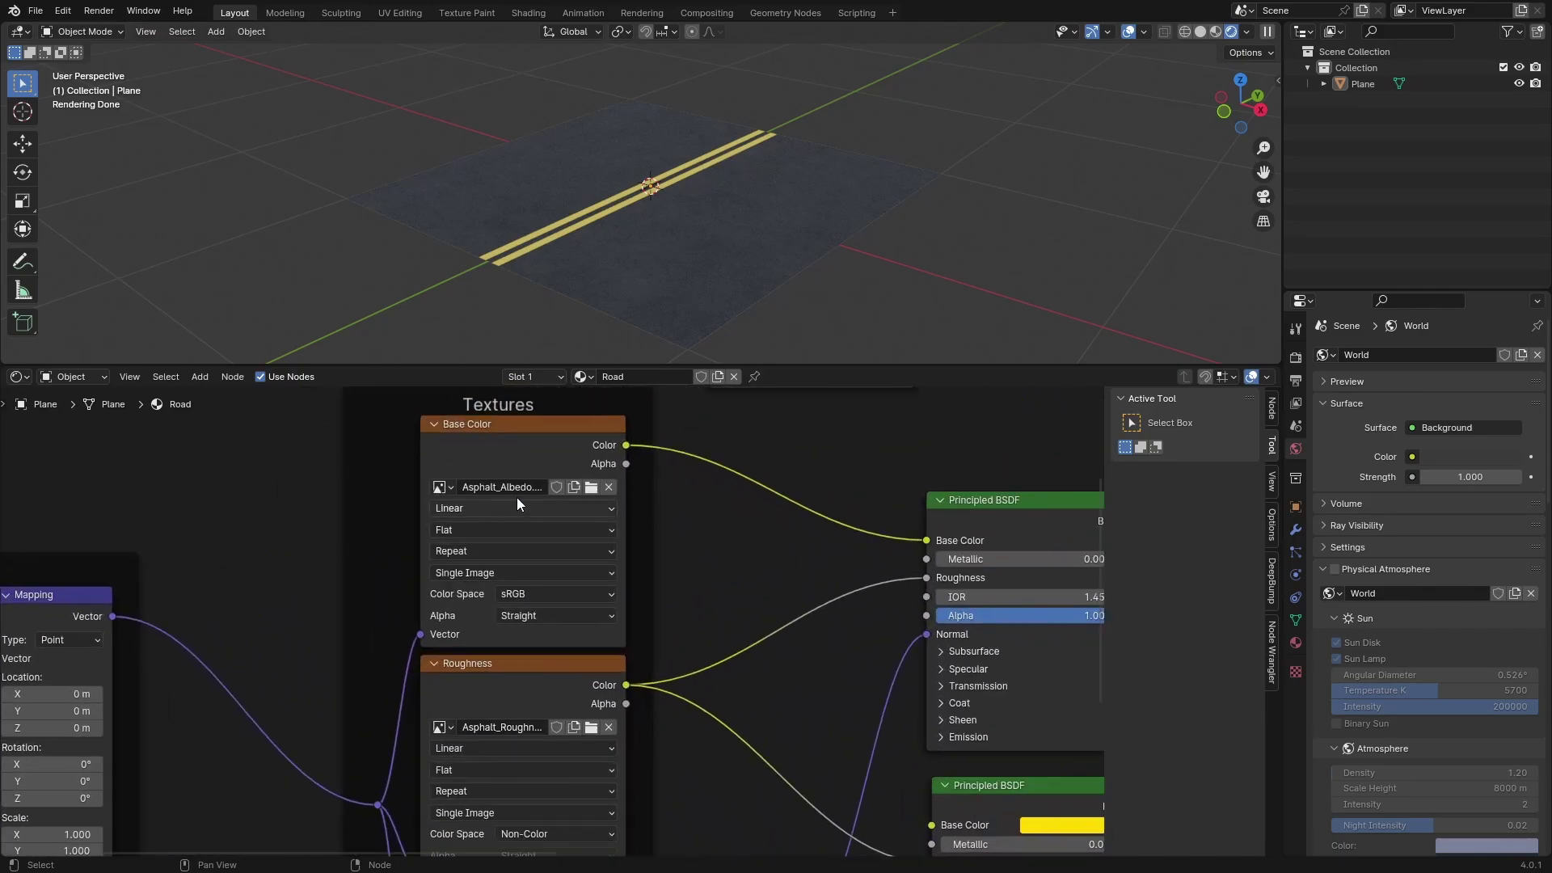
{"action": "scroll", "coordinate": [598, 467], "scroll_direction": "down", "scroll_amount": 3}
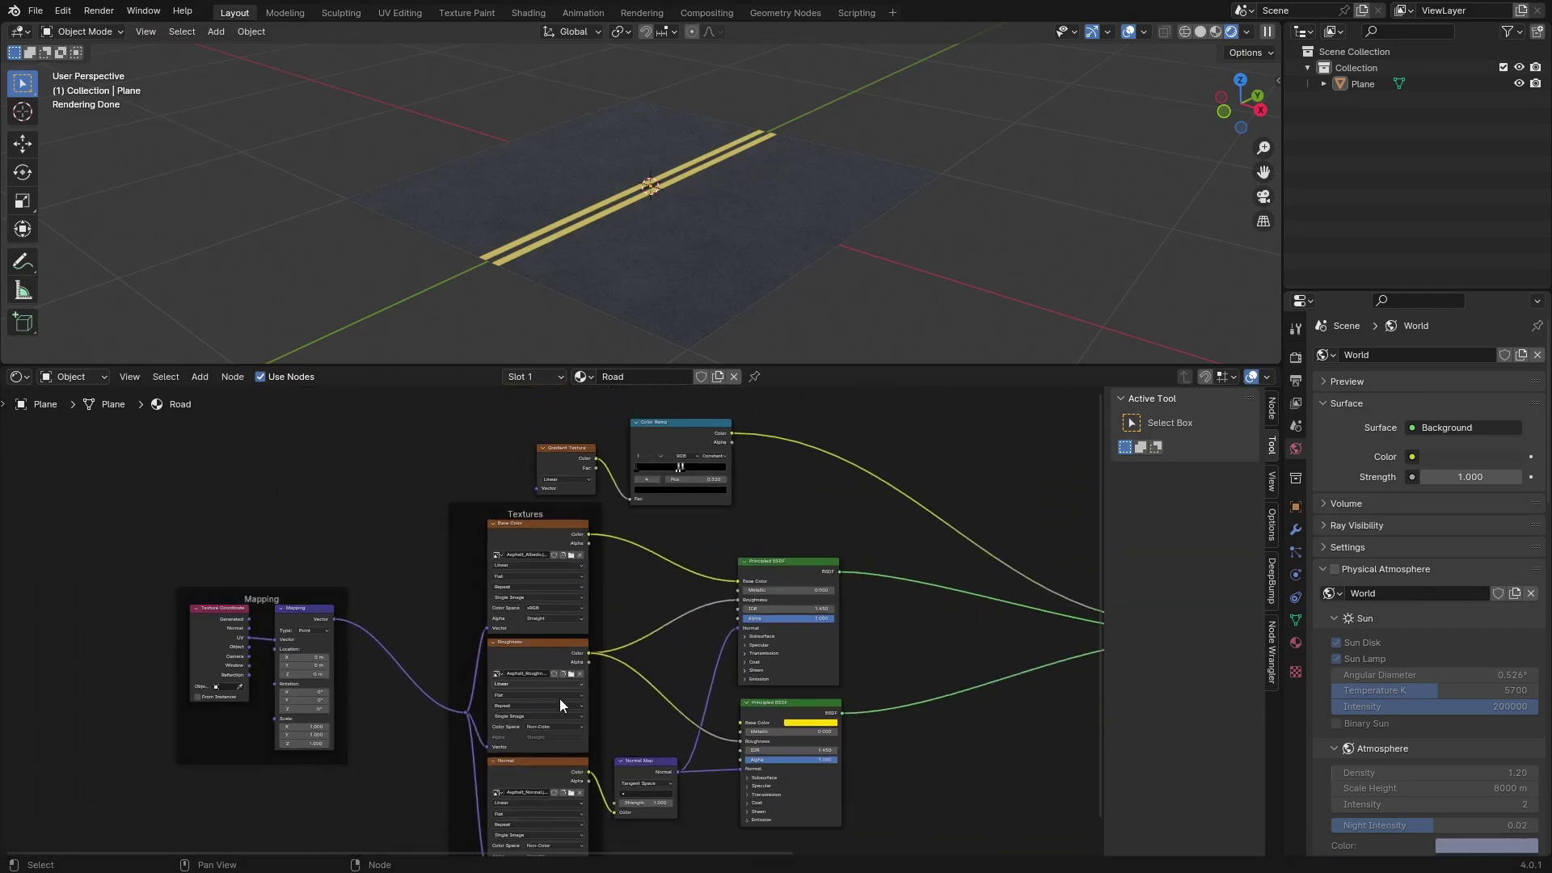
{"action": "scroll", "coordinate": [559, 698], "scroll_direction": "up", "scroll_amount": 2}
{"action": "scroll", "coordinate": [576, 652], "scroll_direction": "down", "scroll_amount": 4}
{"action": "middle_click_drag", "start_coordinate": [662, 612], "coordinate": [610, 720]}
{"action": "middle_click_drag", "start_coordinate": [621, 845], "coordinate": [642, 726]}
{"action": "left_click_drag", "start_coordinate": [666, 746], "coordinate": [105, 427]}
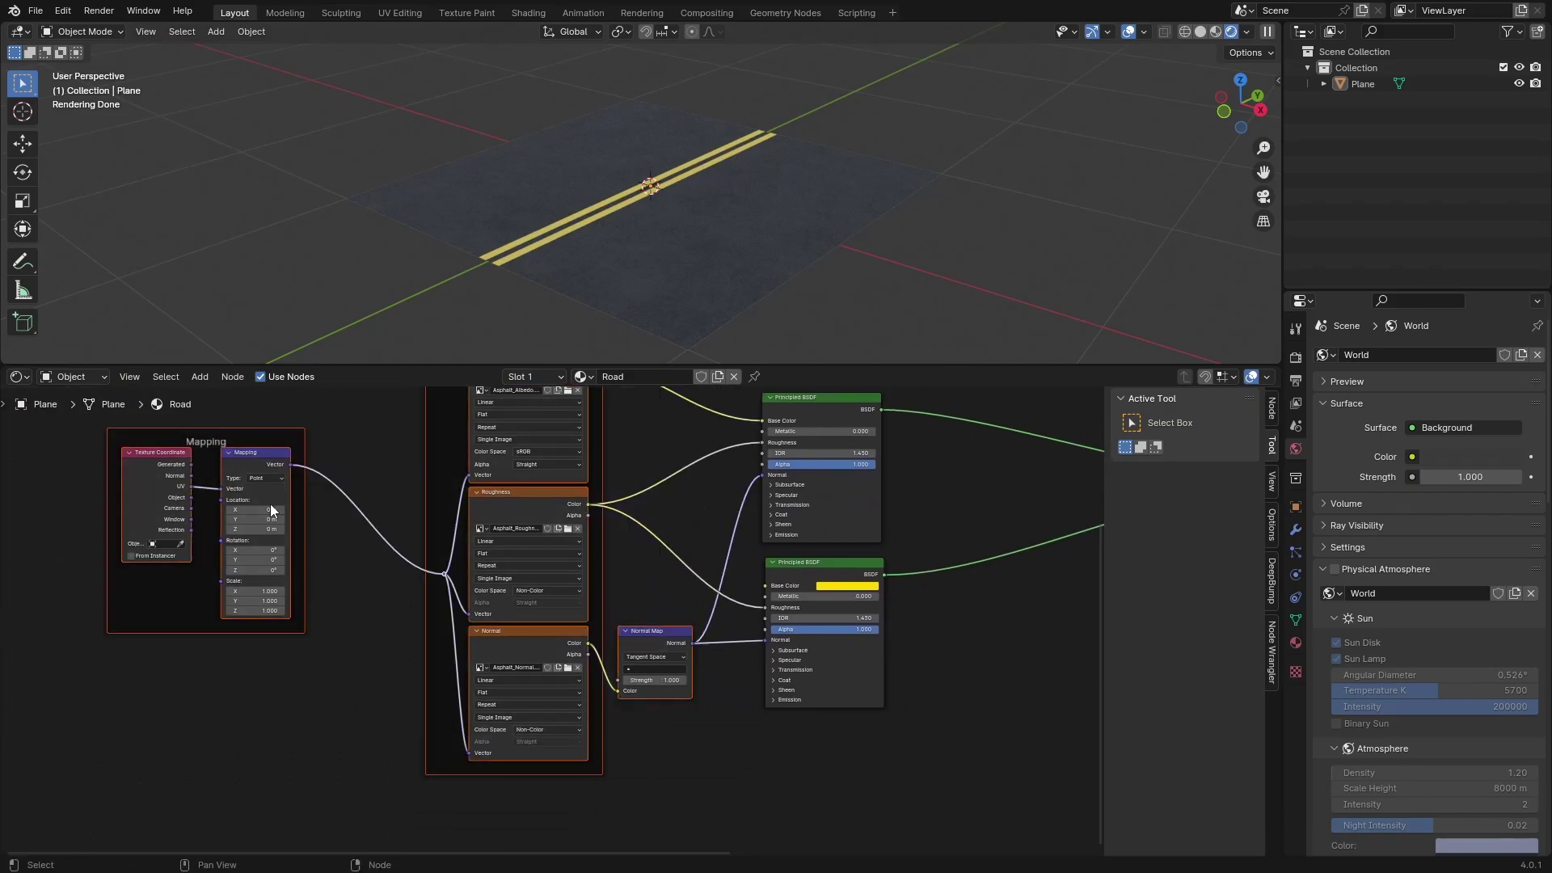
{"action": "scroll", "coordinate": [697, 546], "scroll_direction": "down", "scroll_amount": 1}
{"action": "middle_click_drag", "start_coordinate": [703, 546], "coordinate": [739, 666]}
{"action": "key", "text": "g"}
{"action": "right_click", "coordinate": [712, 663]}
{"action": "left_click", "coordinate": [712, 661]}
{"action": "middle_click_drag", "start_coordinate": [692, 612], "coordinate": [653, 601]}
{"action": "scroll", "coordinate": [750, 625], "scroll_direction": "up", "scroll_amount": 4}
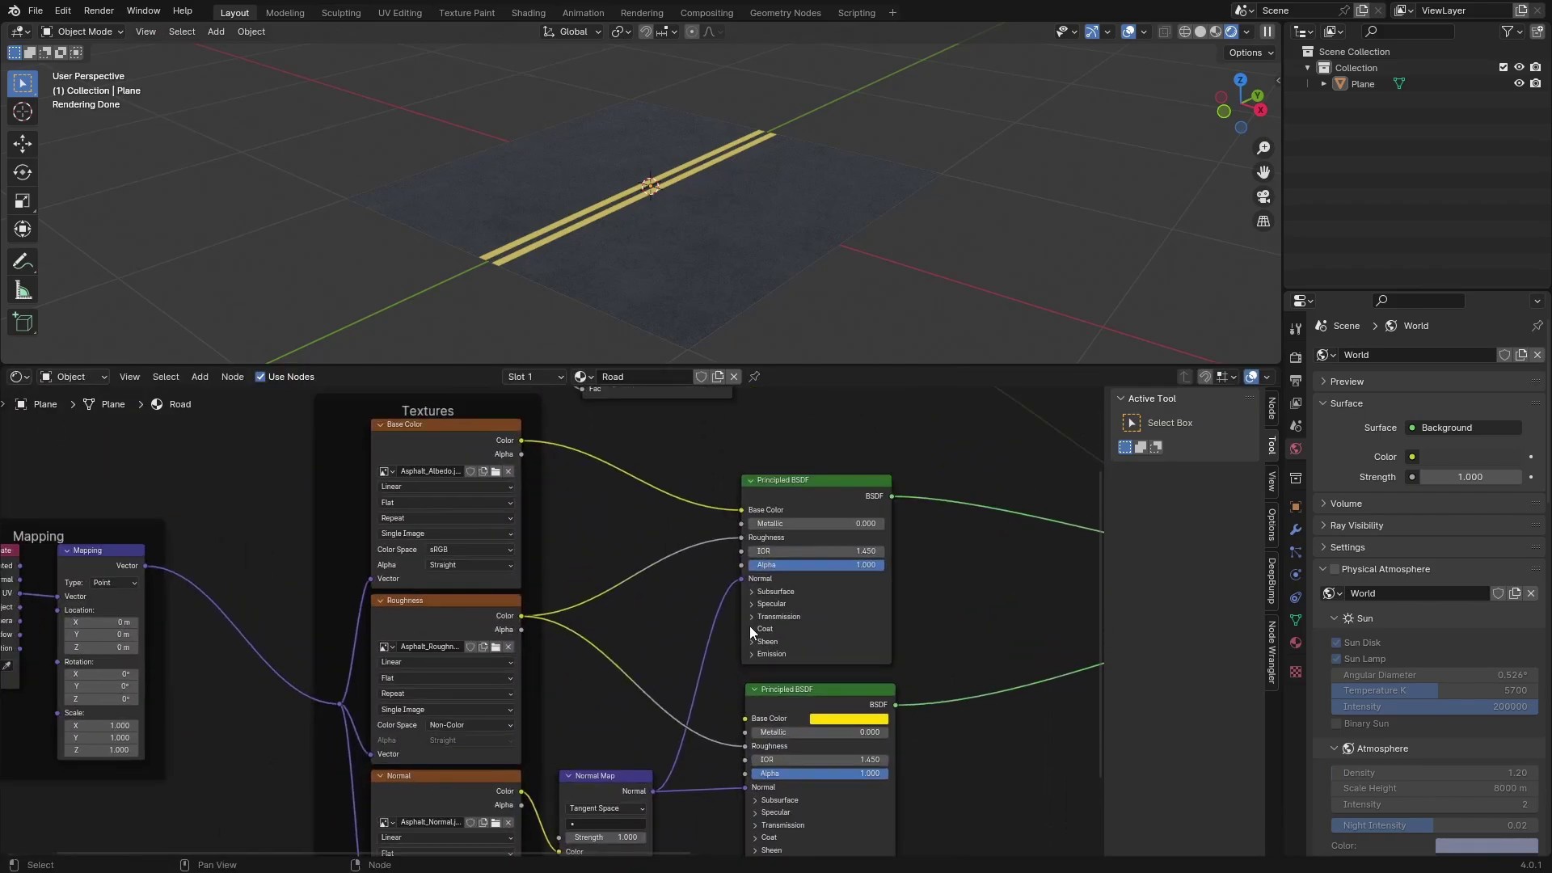
{"action": "scroll", "coordinate": [800, 641], "scroll_direction": "down", "scroll_amount": 5}
{"action": "middle_click_drag", "start_coordinate": [801, 641], "coordinate": [525, 555]}
{"action": "middle_click_drag", "start_coordinate": [621, 536], "coordinate": [651, 659]}
{"action": "scroll", "coordinate": [650, 662], "scroll_direction": "up", "scroll_amount": 3}
{"action": "scroll", "coordinate": [650, 662], "scroll_direction": "down", "scroll_amount": 4}
{"action": "middle_click_drag", "start_coordinate": [744, 723], "coordinate": [551, 705]}
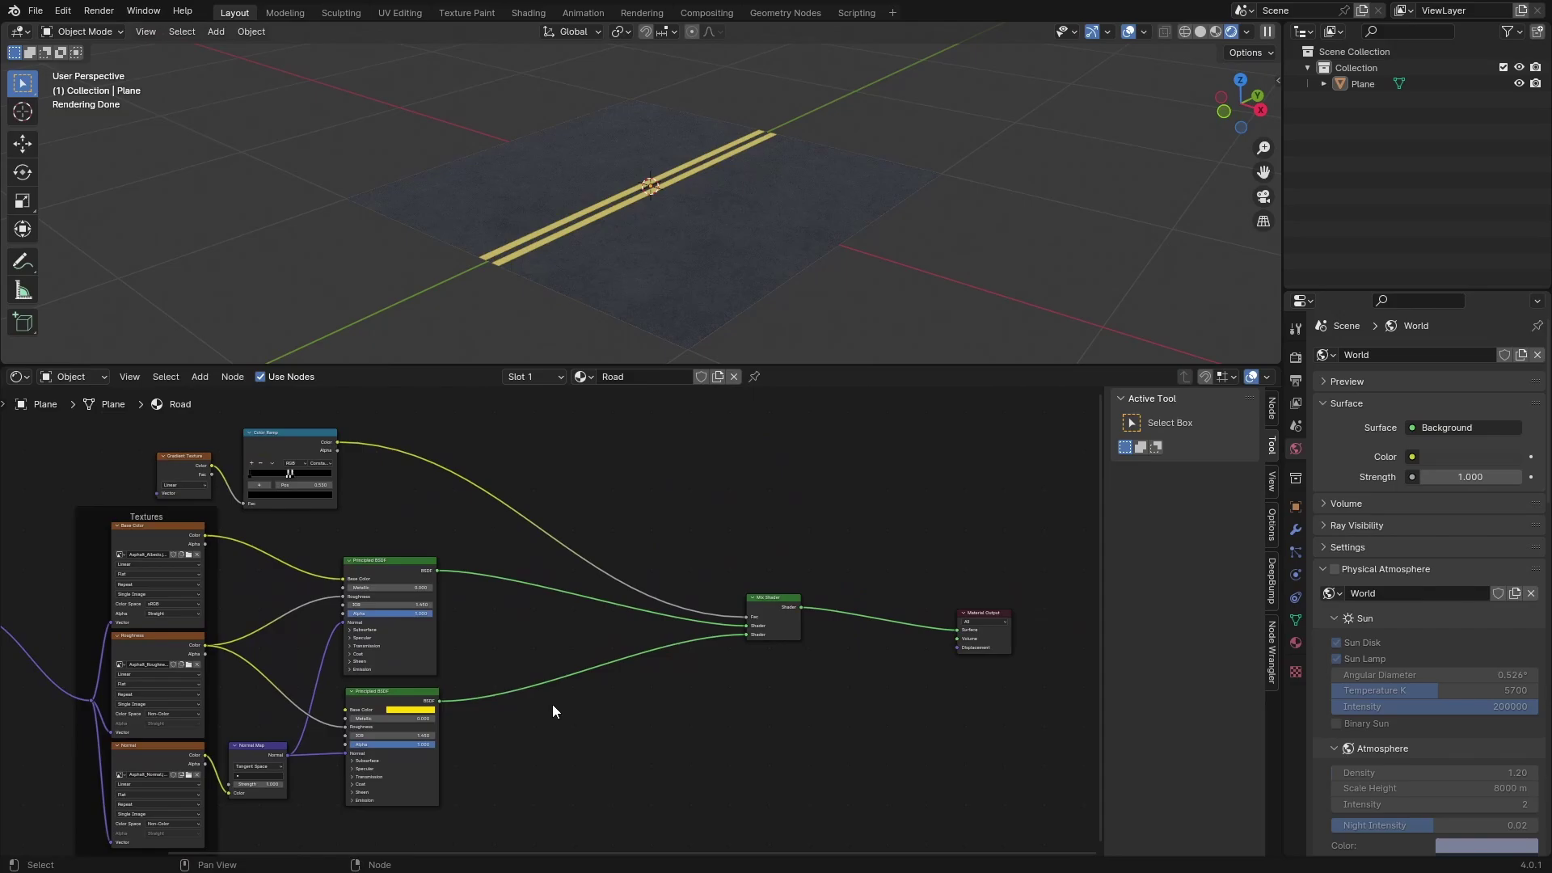
Move the Mix Shader and Material Output nodes closer to the two Principled BSDF nodes
{"action": "scroll", "coordinate": [647, 687], "scroll_direction": "up", "scroll_amount": 3}
{"action": "middle_click_drag", "start_coordinate": [764, 659], "coordinate": [574, 726]}
{"action": "scroll", "coordinate": [577, 725], "scroll_direction": "up", "scroll_amount": 1}
{"action": "left_click_drag", "start_coordinate": [968, 746], "coordinate": [535, 568]}
{"action": "key", "text": "g"}
{"action": "left_click", "coordinate": [218, 550]}
{"action": "middle_click_drag", "start_coordinate": [295, 561], "coordinate": [664, 629]}
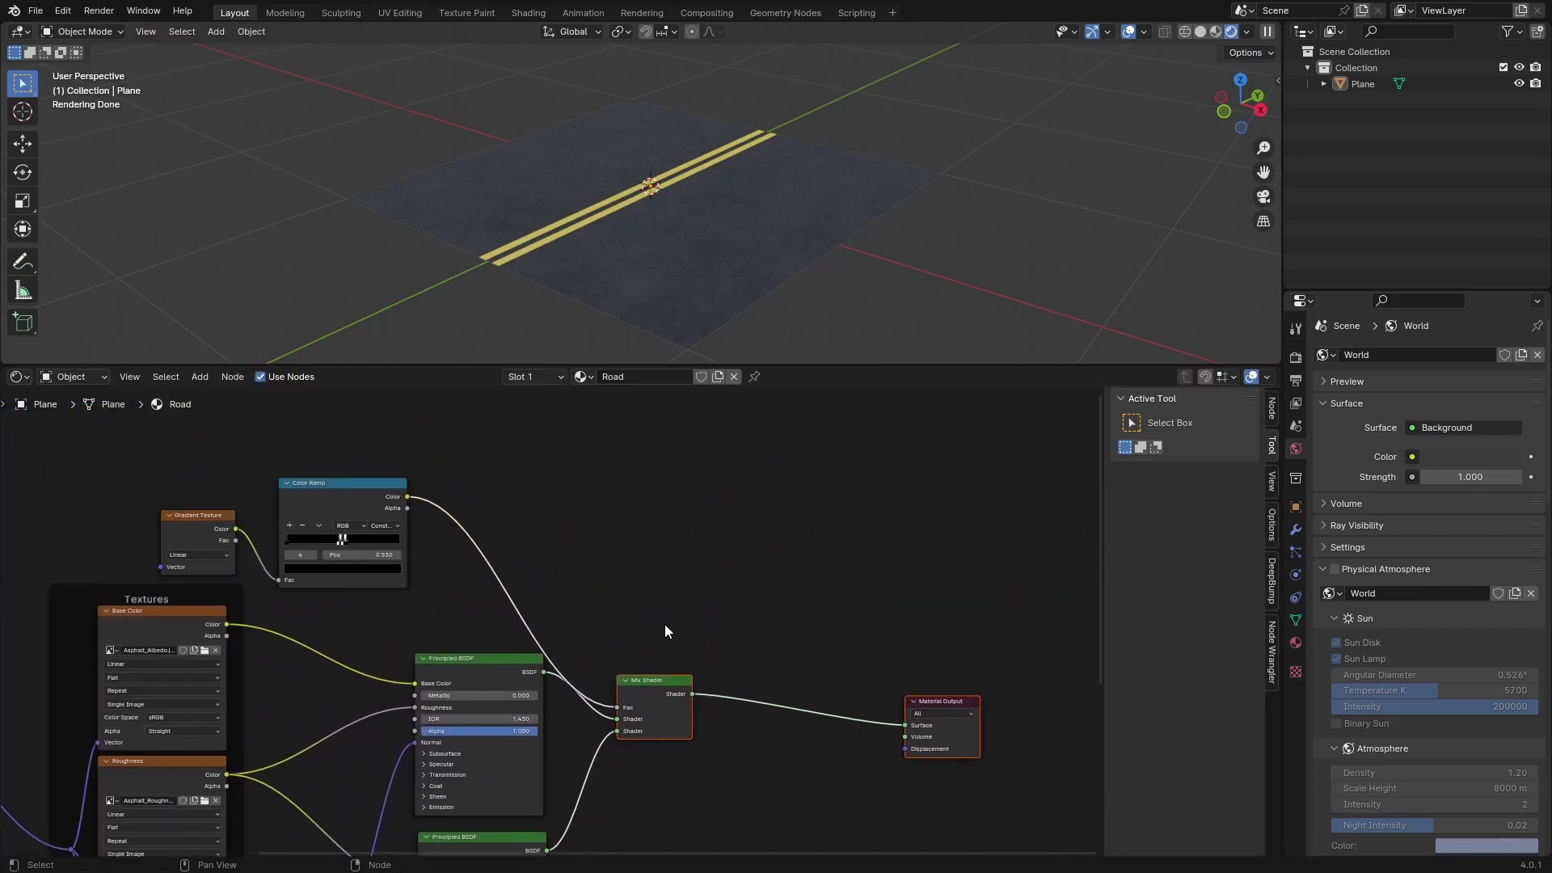
{"action": "left_click", "coordinate": [663, 627]}
Preview the Color Ramp's output on the plane and inspect the ramp settings that form the double centre line
{"action": "left_click", "coordinate": [343, 514], "text": "ctrl+shift"}
{"action": "middle_click_drag", "start_coordinate": [681, 246], "coordinate": [752, 280]}
{"action": "scroll", "coordinate": [752, 280], "scroll_direction": "up", "scroll_amount": 3}
{"action": "scroll", "coordinate": [352, 626], "scroll_direction": "up", "scroll_amount": 3}
{"action": "middle_click_drag", "start_coordinate": [352, 626], "coordinate": [491, 653]}
{"action": "scroll", "coordinate": [509, 627], "scroll_direction": "up", "scroll_amount": 8}
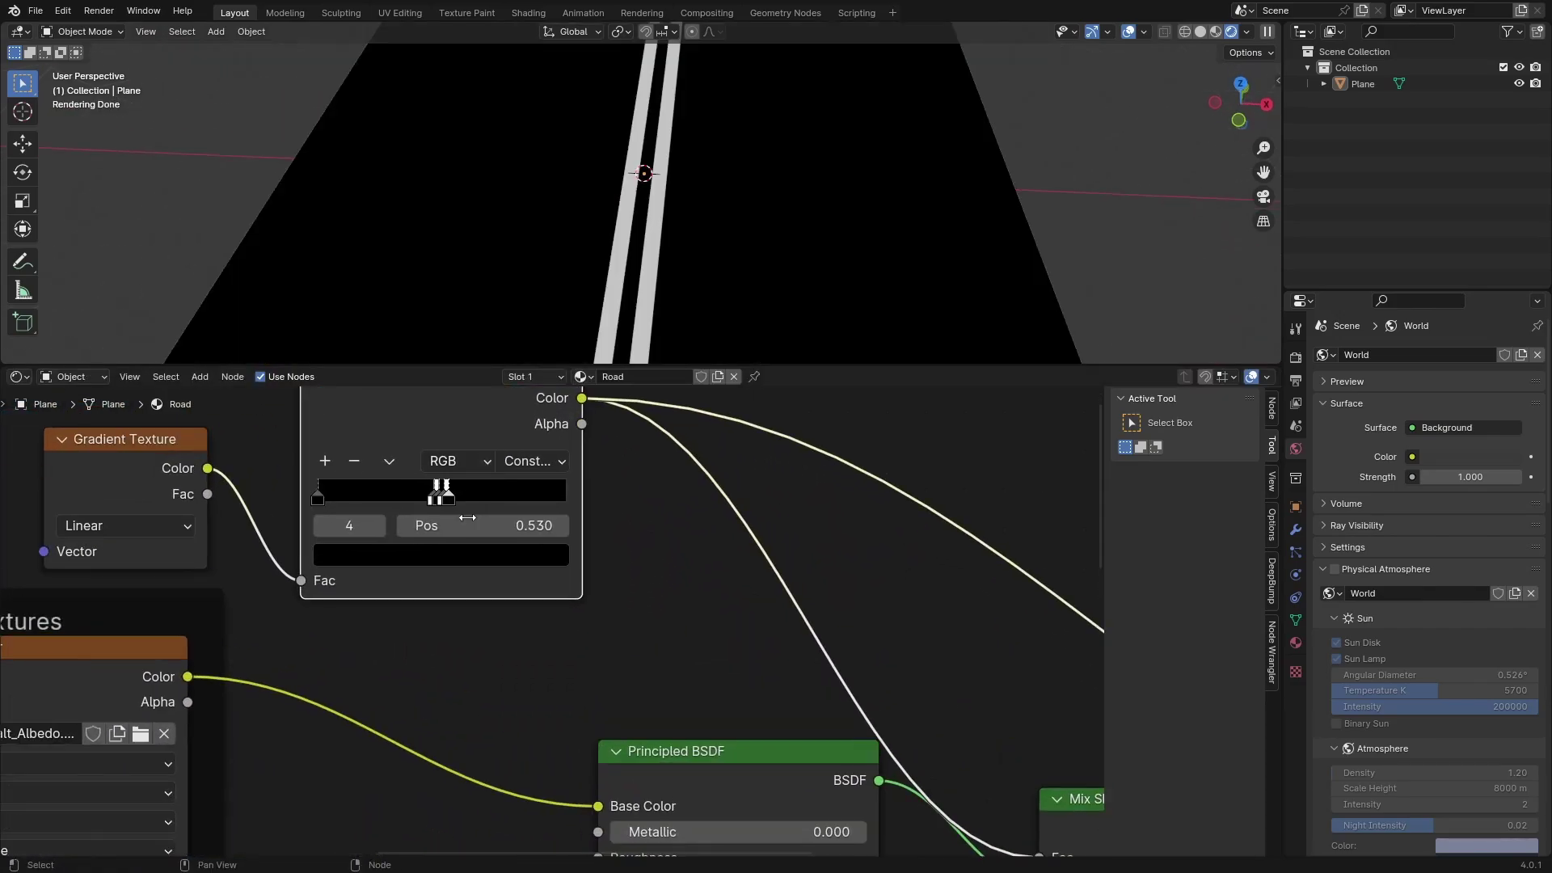
{"action": "middle_click_drag", "start_coordinate": [475, 560], "coordinate": [574, 789]}
{"action": "scroll", "coordinate": [566, 647], "scroll_direction": "down", "scroll_amount": 12}
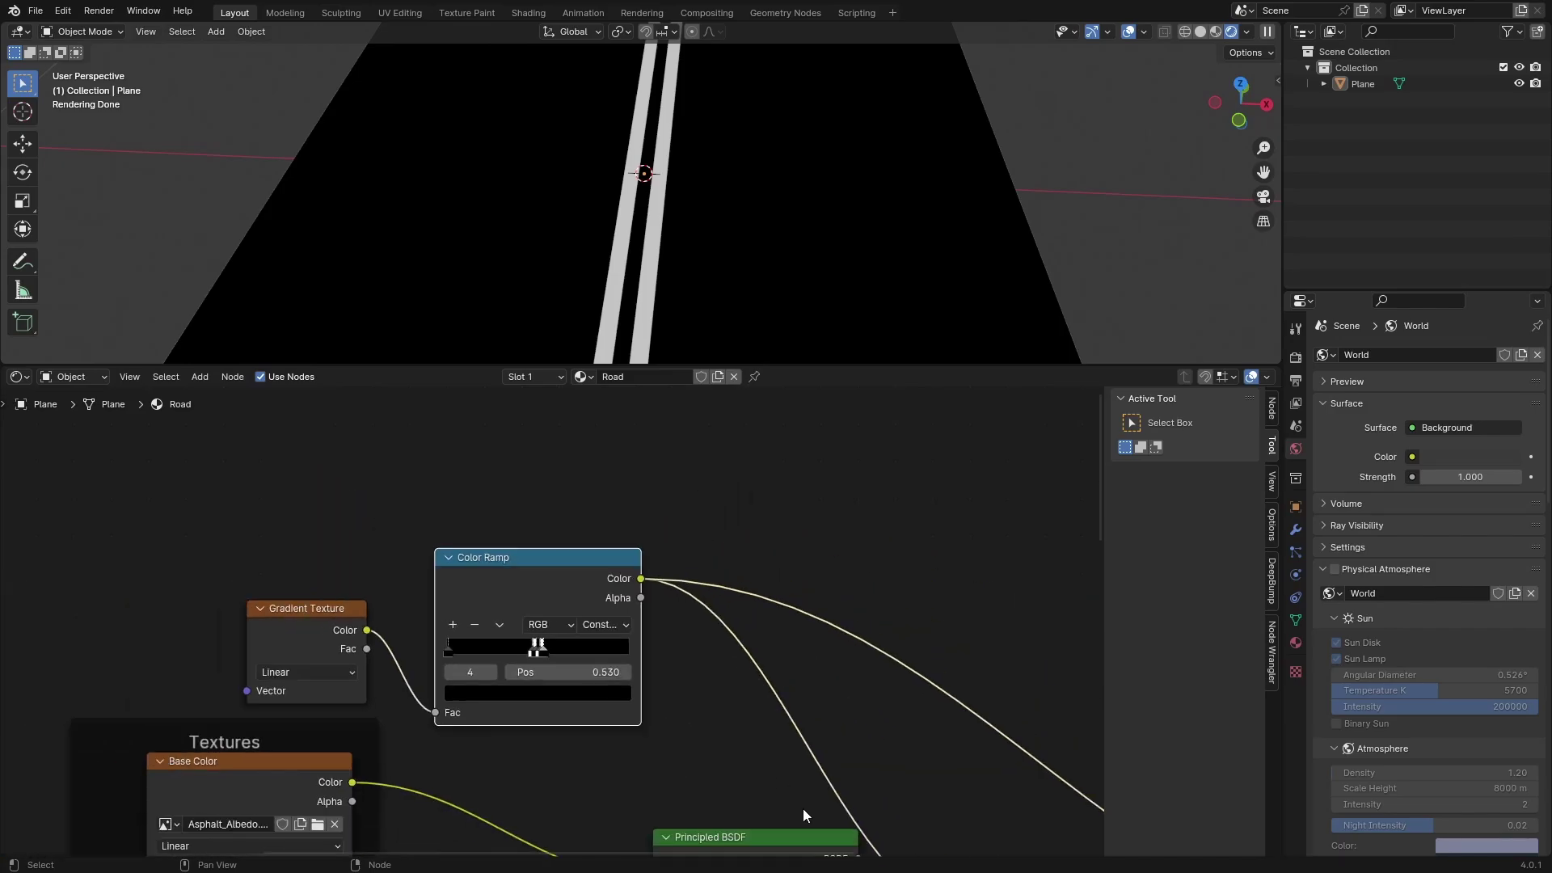
Reconnect the Mix Shader to the Material Output so the plane shows the full road material
{"action": "middle_click_drag", "start_coordinate": [803, 809], "coordinate": [548, 425]}
{"action": "left_click", "coordinate": [733, 508], "text": "ctrl+shift"}
{"action": "scroll", "coordinate": [827, 298], "scroll_direction": "down", "scroll_amount": 4}
{"action": "middle_click_drag", "start_coordinate": [827, 298], "coordinate": [648, 313]}
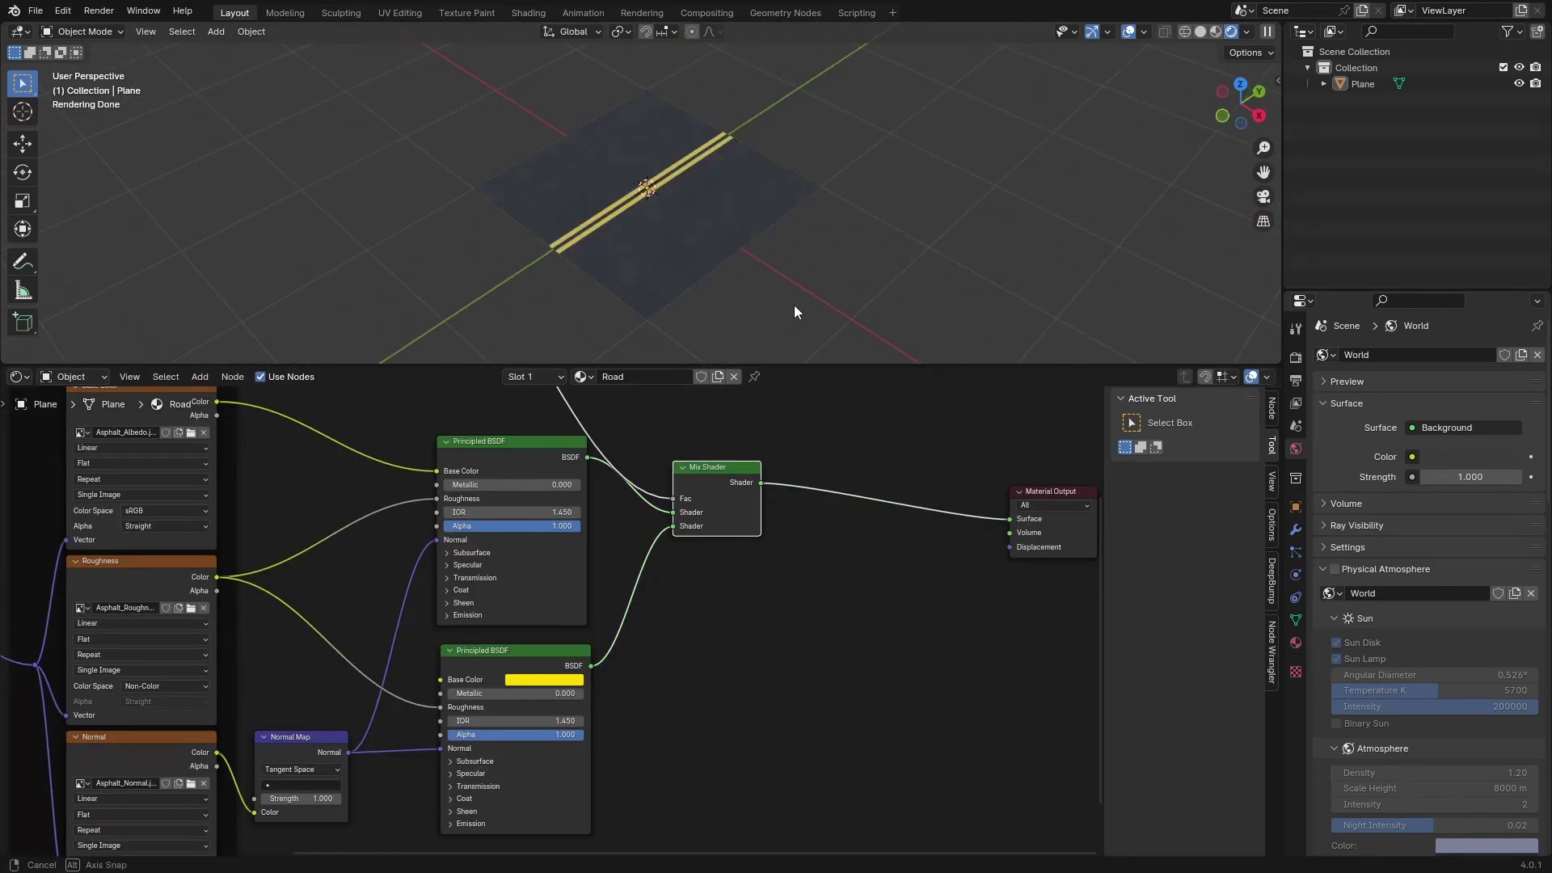
Select the road plane and shrink the Shader Editor to a thin strip, enlarging the 3D viewport
{"action": "middle_click_drag", "start_coordinate": [794, 304], "coordinate": [769, 364]}
{"action": "left_click", "coordinate": [658, 284]}
{"action": "left_click_drag", "start_coordinate": [768, 364], "coordinate": [769, 841]}
{"action": "middle_click_drag", "start_coordinate": [691, 492], "coordinate": [629, 431]}
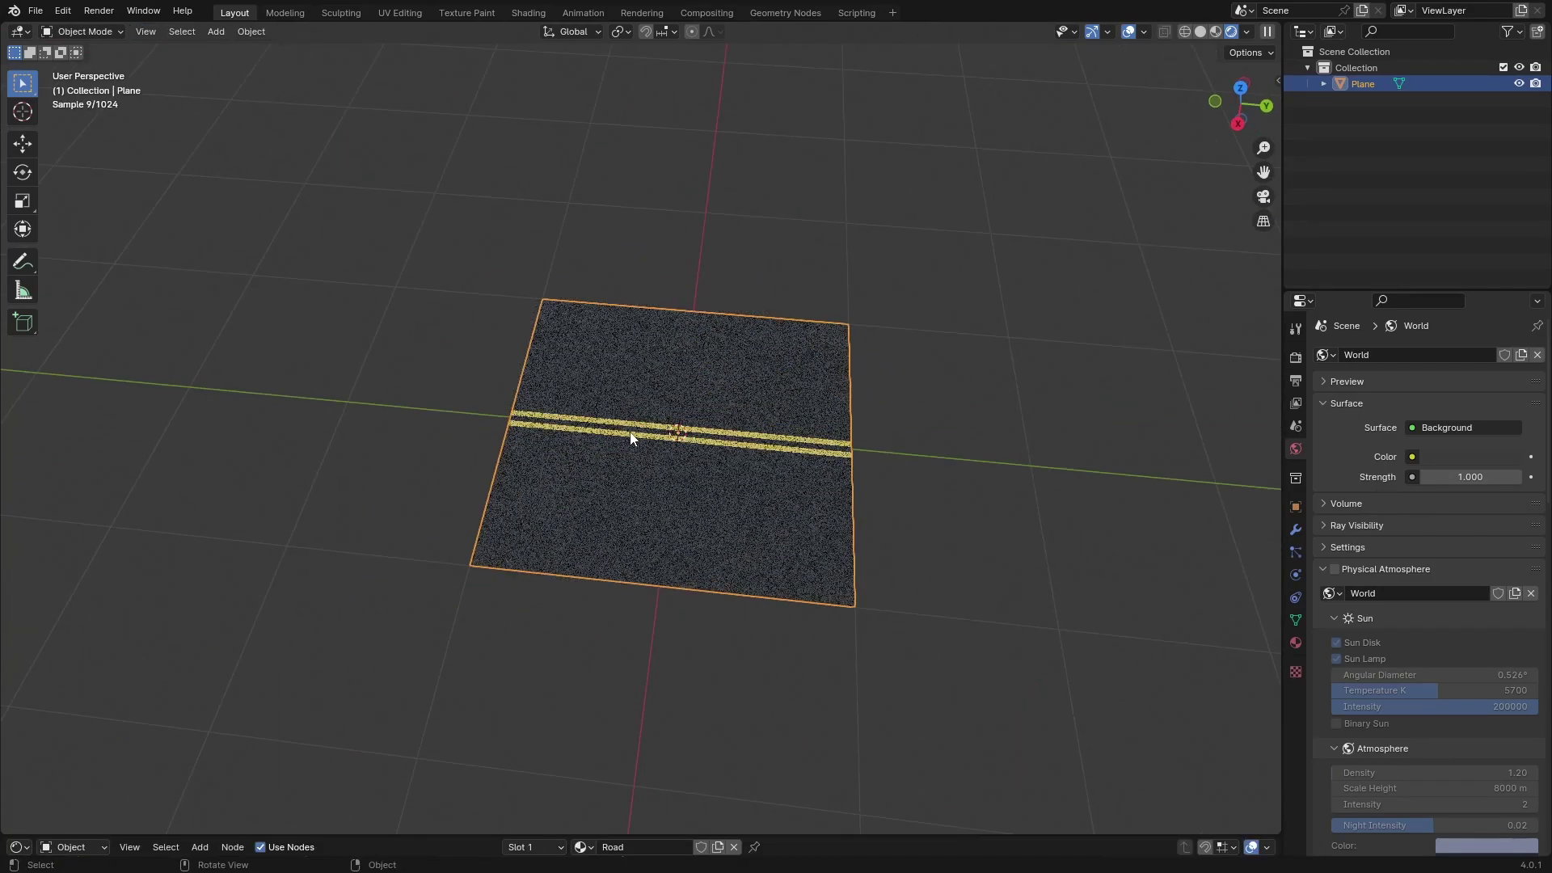
Add an Array modifier to the road plane
{"action": "scroll", "coordinate": [629, 431], "scroll_direction": "down", "scroll_amount": 3}
{"action": "left_click", "coordinate": [1296, 530]}
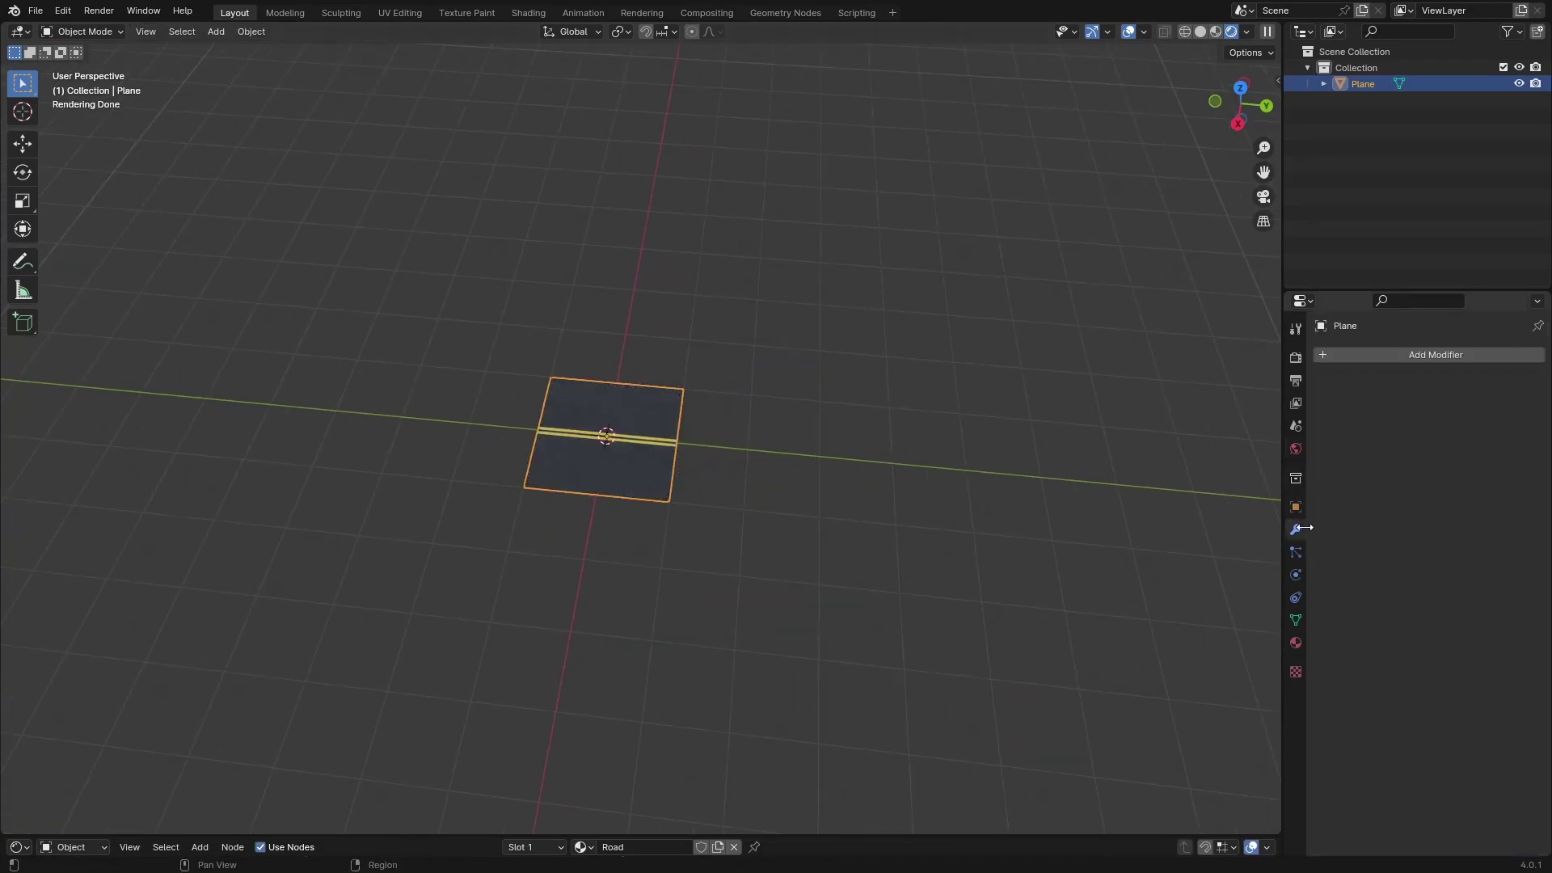
{"action": "left_click", "coordinate": [1366, 354]}
{"action": "left_click", "coordinate": [1322, 401]}
{"action": "middle_click_drag", "start_coordinate": [695, 436], "coordinate": [749, 435]}
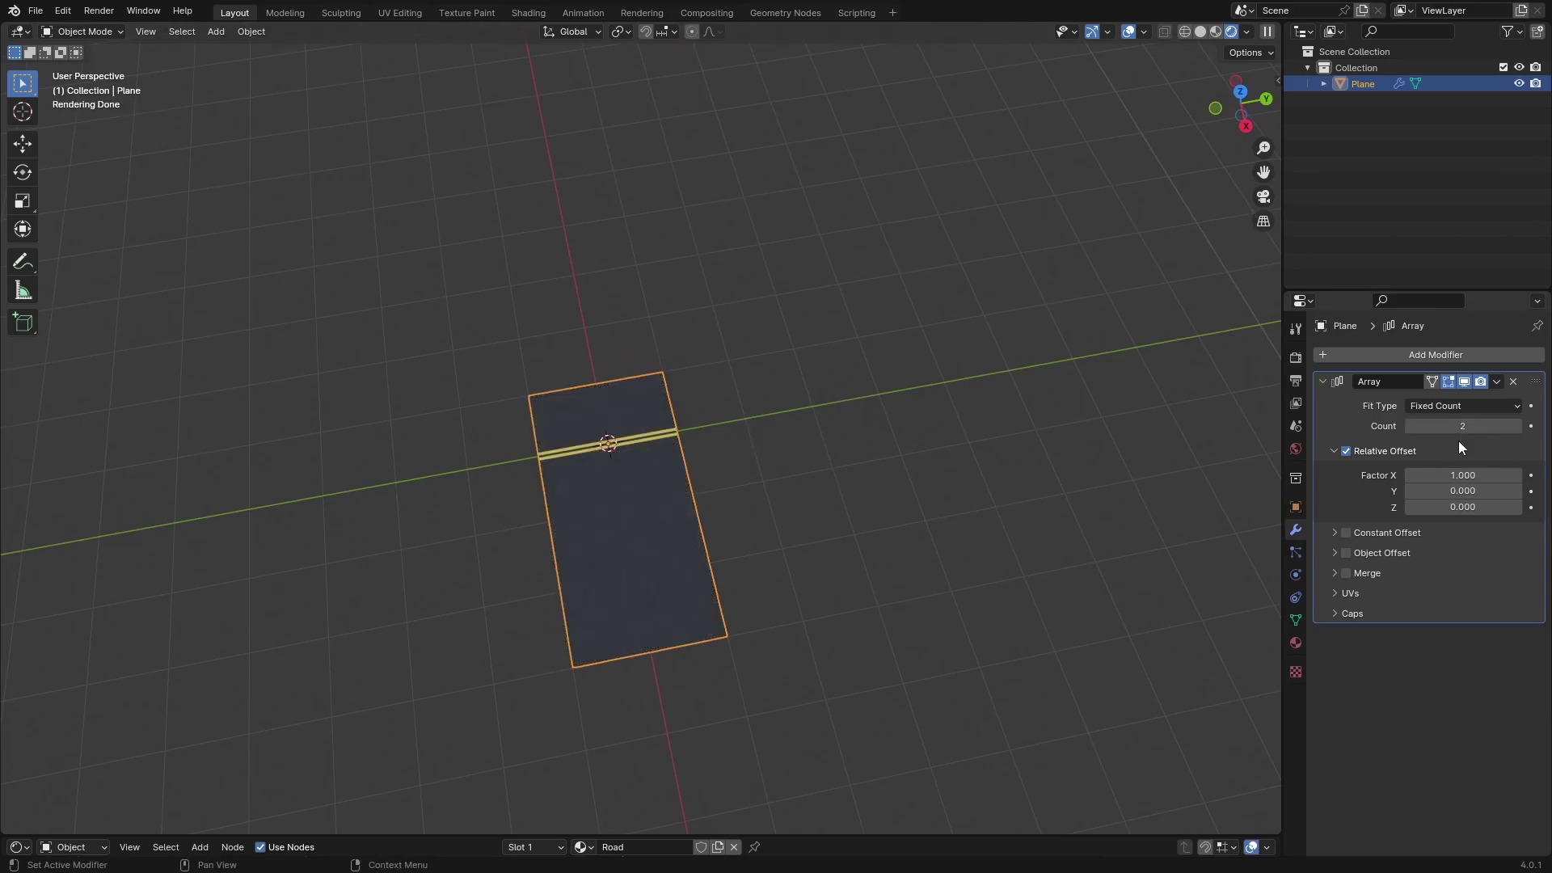
Set the array's relative offset to 1 on Y and 0 on X so the road repeats along its length
{"action": "left_click", "coordinate": [1445, 476]}
{"action": "left_click", "coordinate": [1444, 488]}
{"action": "left_click", "coordinate": [1443, 491]}
{"action": "type", "text": "1"}
{"action": "key", "text": "Return"}
{"action": "left_click", "coordinate": [1441, 475]}
{"action": "type", "text": "0"}
{"action": "key", "text": "Return"}
{"action": "middle_click_drag", "start_coordinate": [915, 466], "coordinate": [920, 464]}
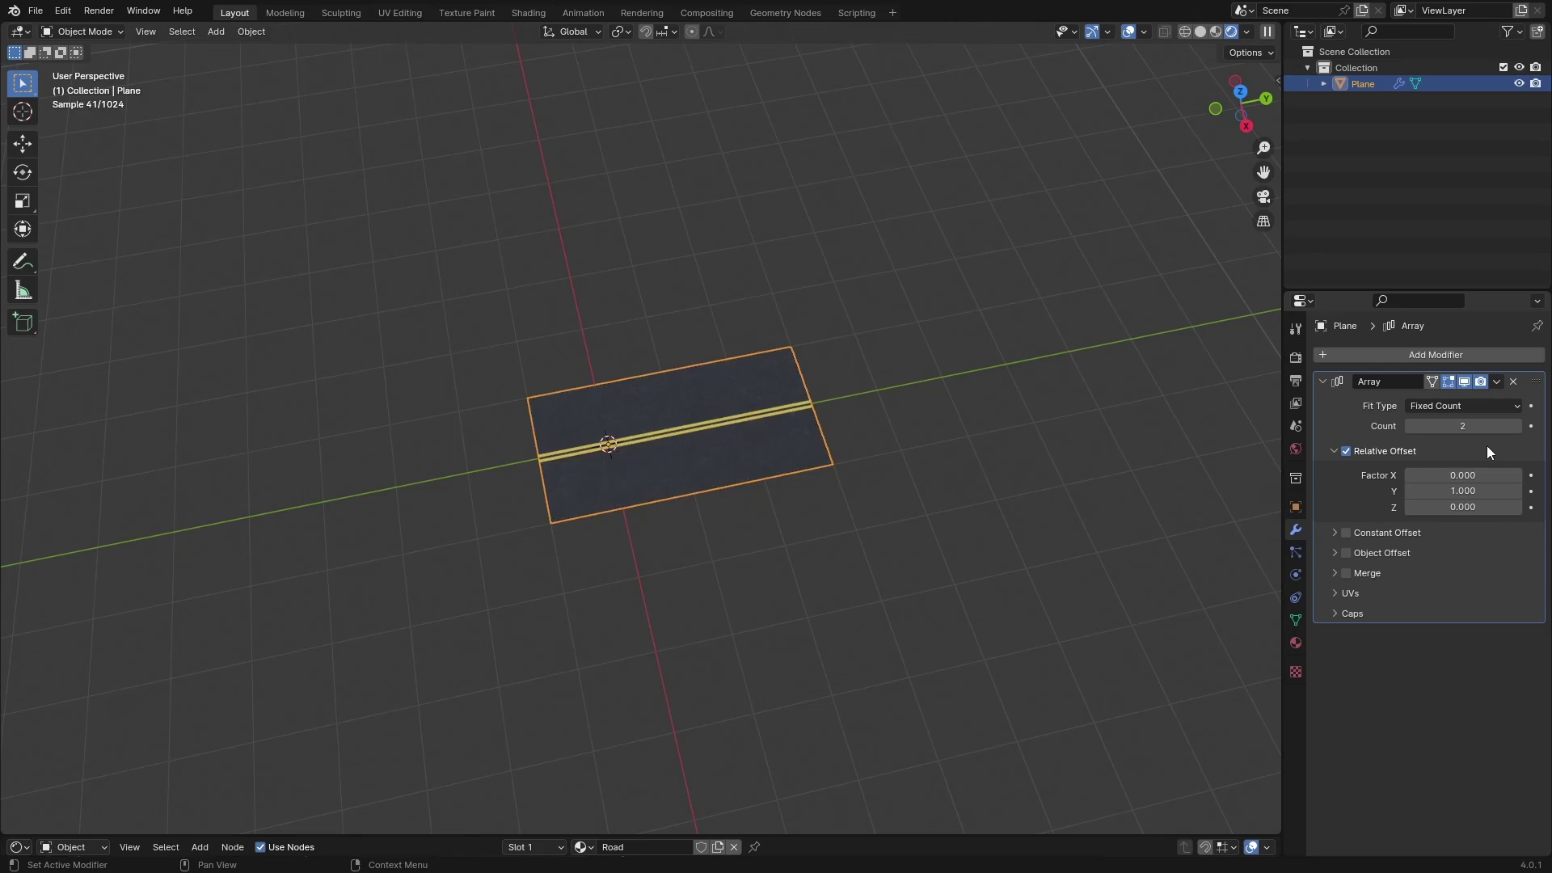
Increase the array count to 6 to lengthen the road
{"action": "double_click", "coordinate": [1519, 426]}
{"action": "double_click", "coordinate": [1518, 426]}
{"action": "left_click", "coordinate": [1368, 354]}
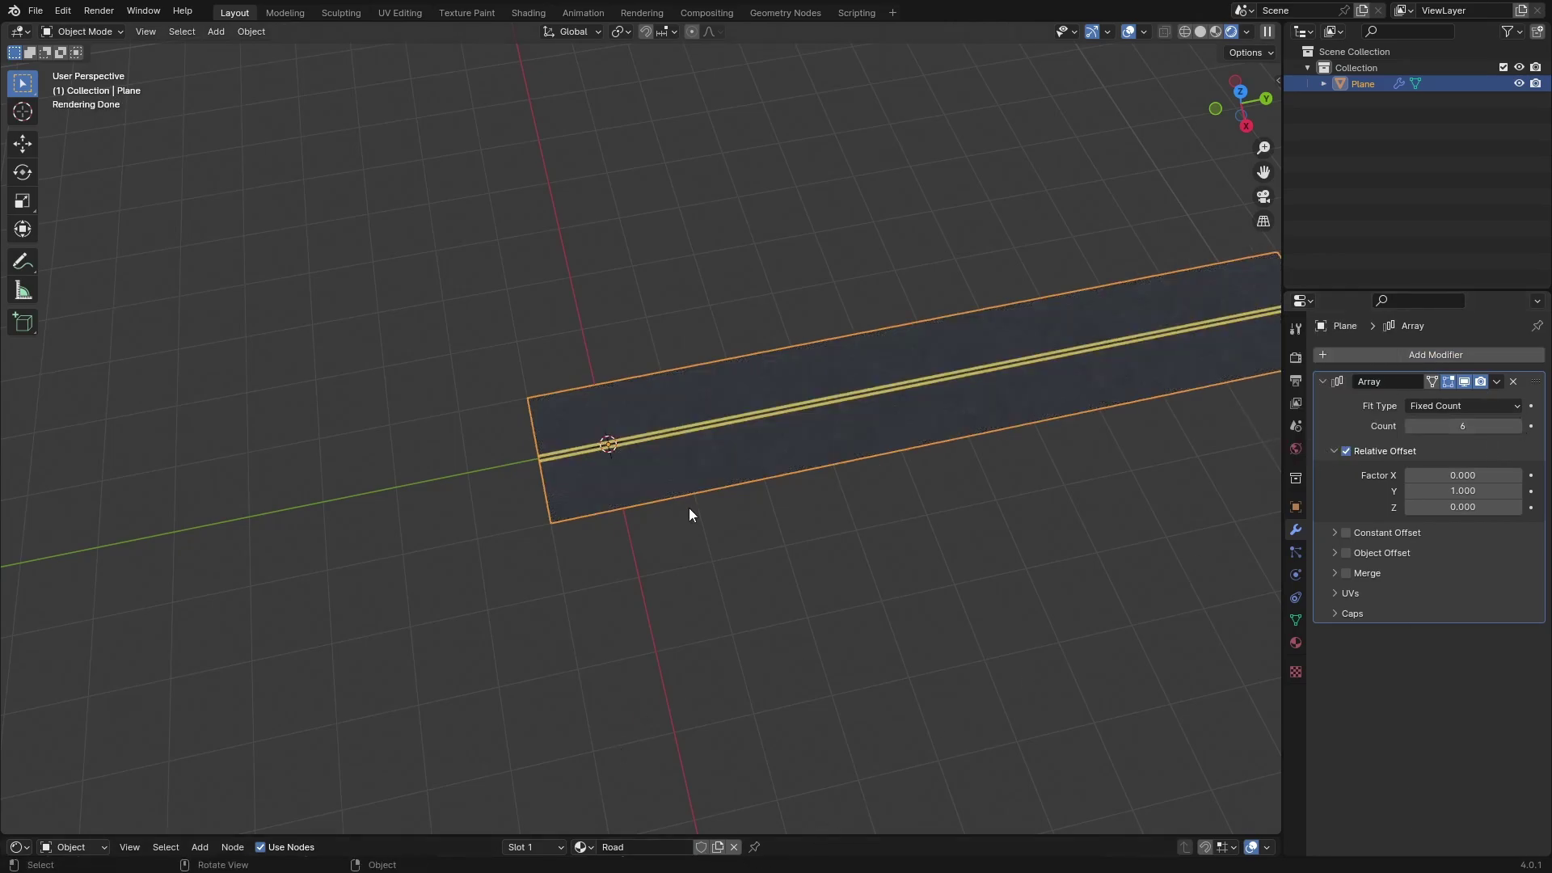
{"action": "middle_click_drag", "start_coordinate": [690, 512], "coordinate": [831, 485]}
{"action": "left_click", "coordinate": [831, 480]}
{"action": "scroll", "coordinate": [794, 535], "scroll_direction": "up", "scroll_amount": 3}
{"action": "middle_click_drag", "start_coordinate": [794, 535], "coordinate": [732, 606]}
{"action": "scroll", "coordinate": [787, 512], "scroll_direction": "up", "scroll_amount": 2}
{"action": "scroll", "coordinate": [788, 511], "scroll_direction": "down", "scroll_amount": 10}
{"action": "middle_click_drag", "start_coordinate": [732, 607], "coordinate": [700, 558], "text": "shift"}
{"action": "scroll", "coordinate": [807, 566], "scroll_direction": "up", "scroll_amount": 4}
{"action": "middle_click_drag", "start_coordinate": [699, 557], "coordinate": [669, 623]}
{"action": "left_click", "coordinate": [755, 532]}
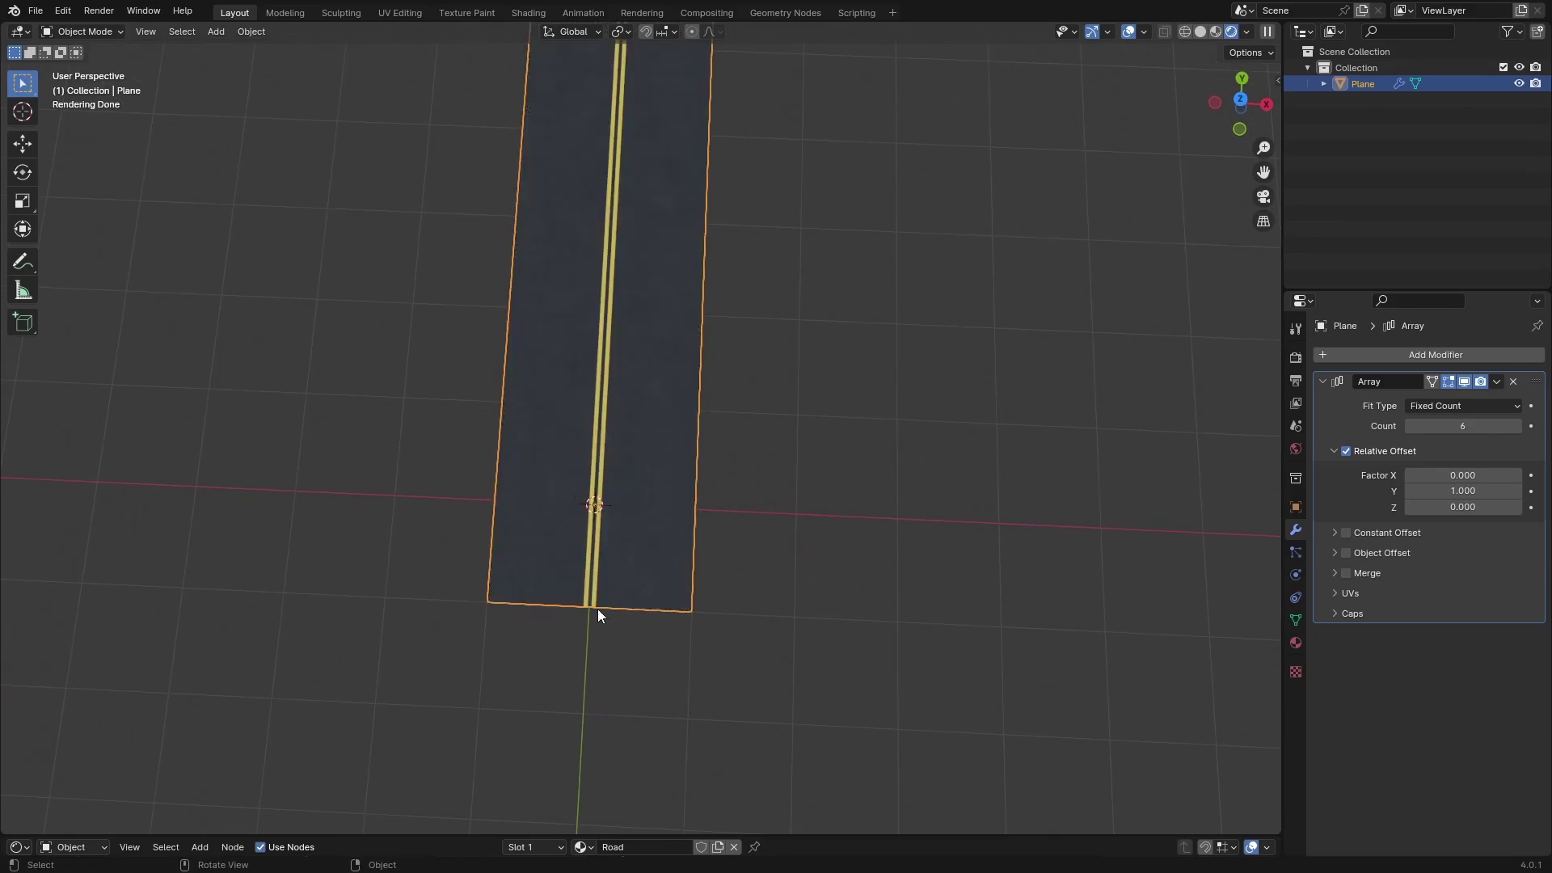
Scale the road plane up uniformly by about 1.56 and apply all its transforms
{"action": "key", "text": "s"}
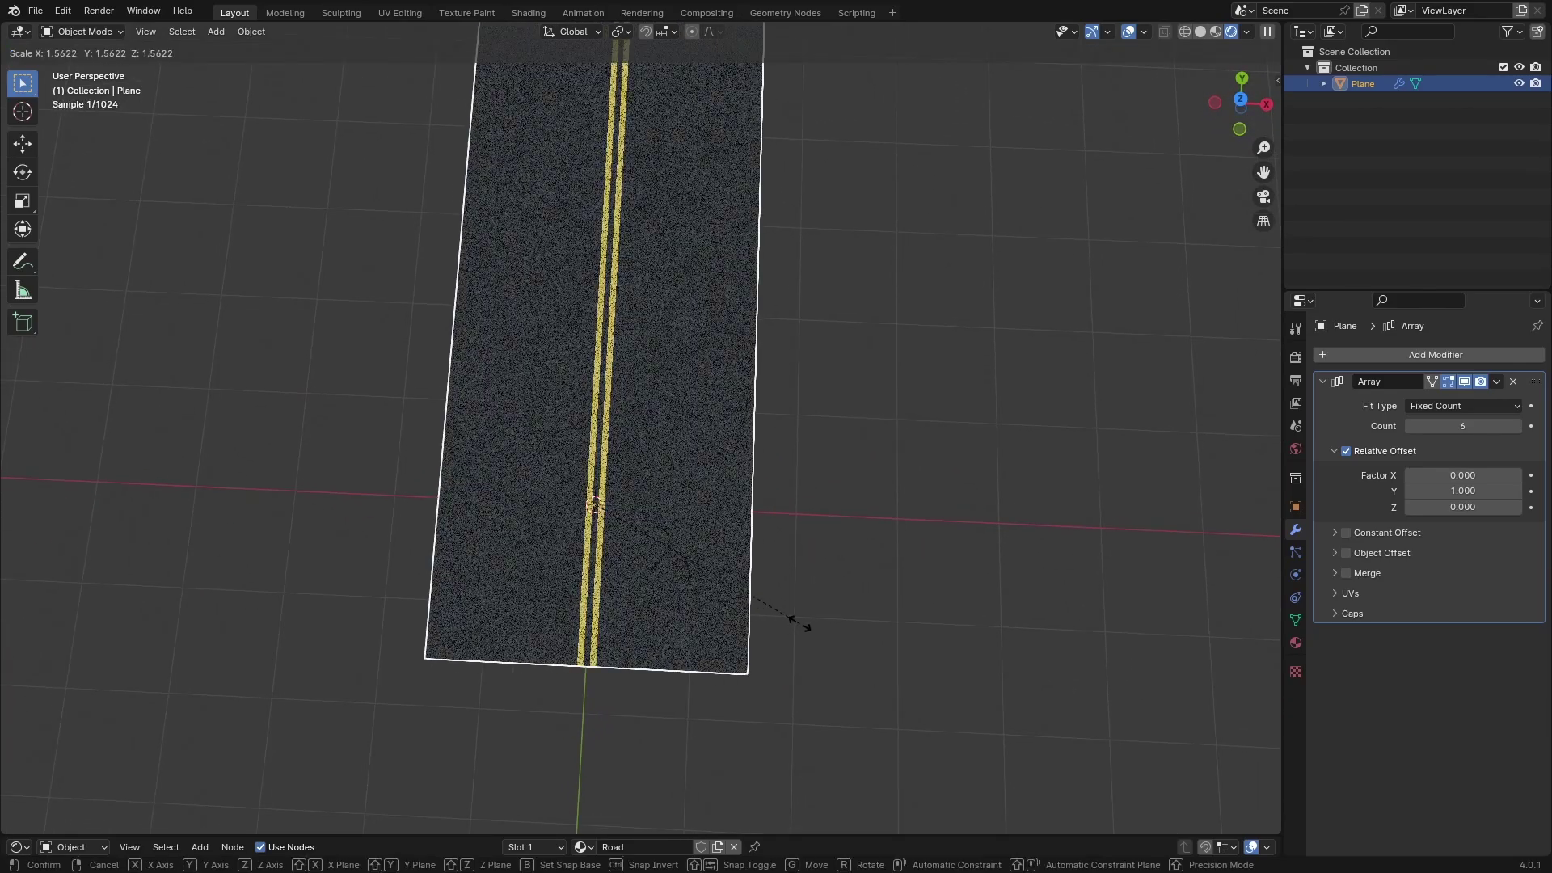
{"action": "left_click", "coordinate": [798, 626]}
{"action": "scroll", "coordinate": [776, 632], "scroll_direction": "down", "scroll_amount": 5}
{"action": "middle_click_drag", "start_coordinate": [772, 633], "coordinate": [642, 605]}
{"action": "key", "text": "ctrl+a"}
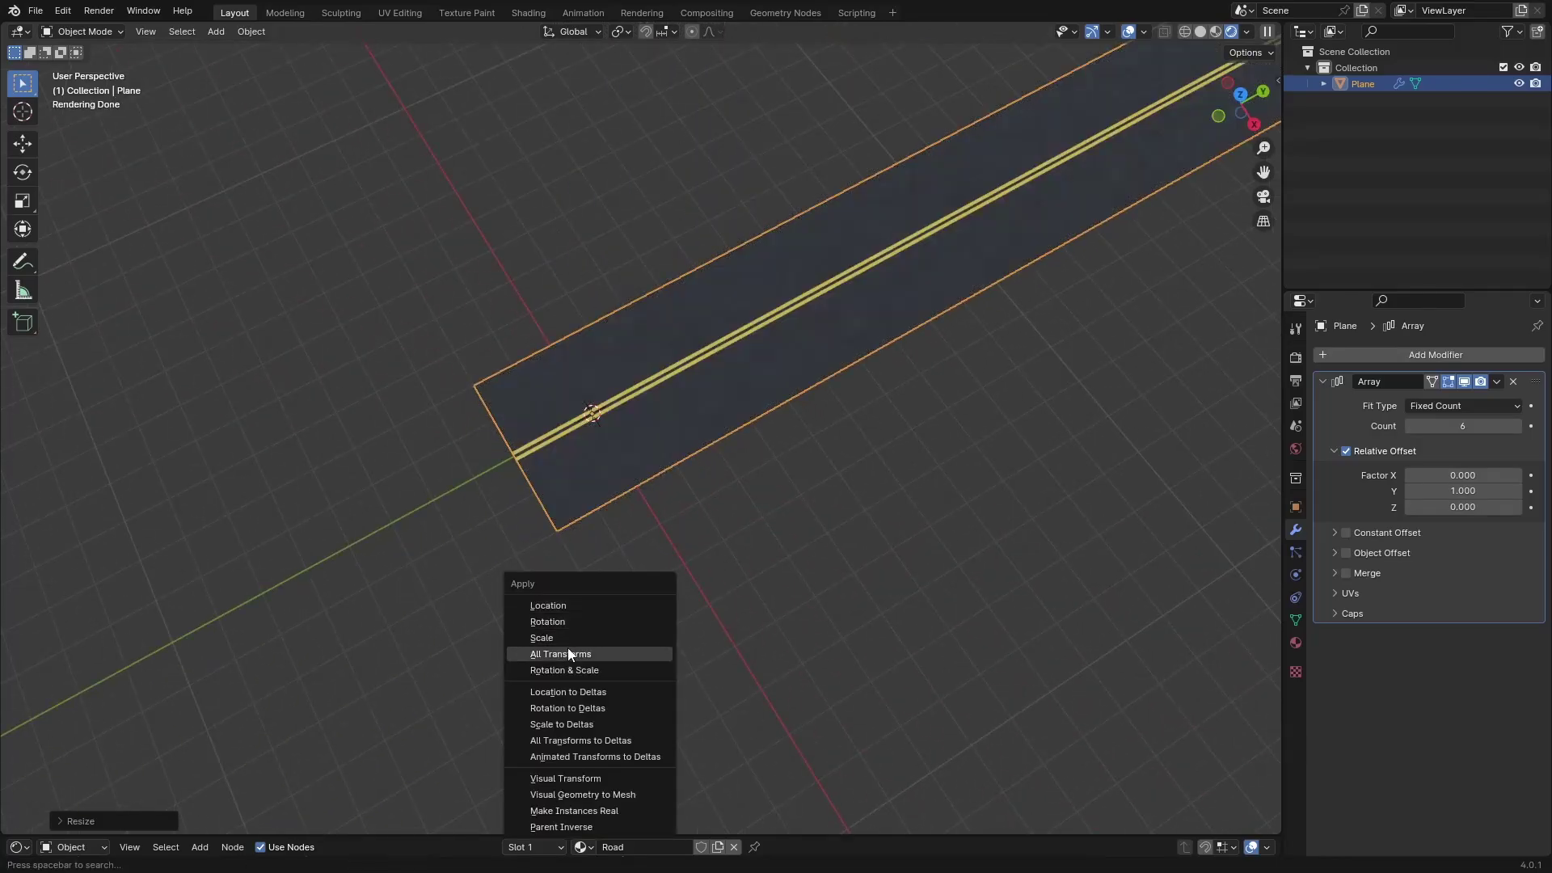
{"action": "left_click", "coordinate": [566, 651]}
{"action": "middle_click_drag", "start_coordinate": [566, 652], "coordinate": [736, 521]}
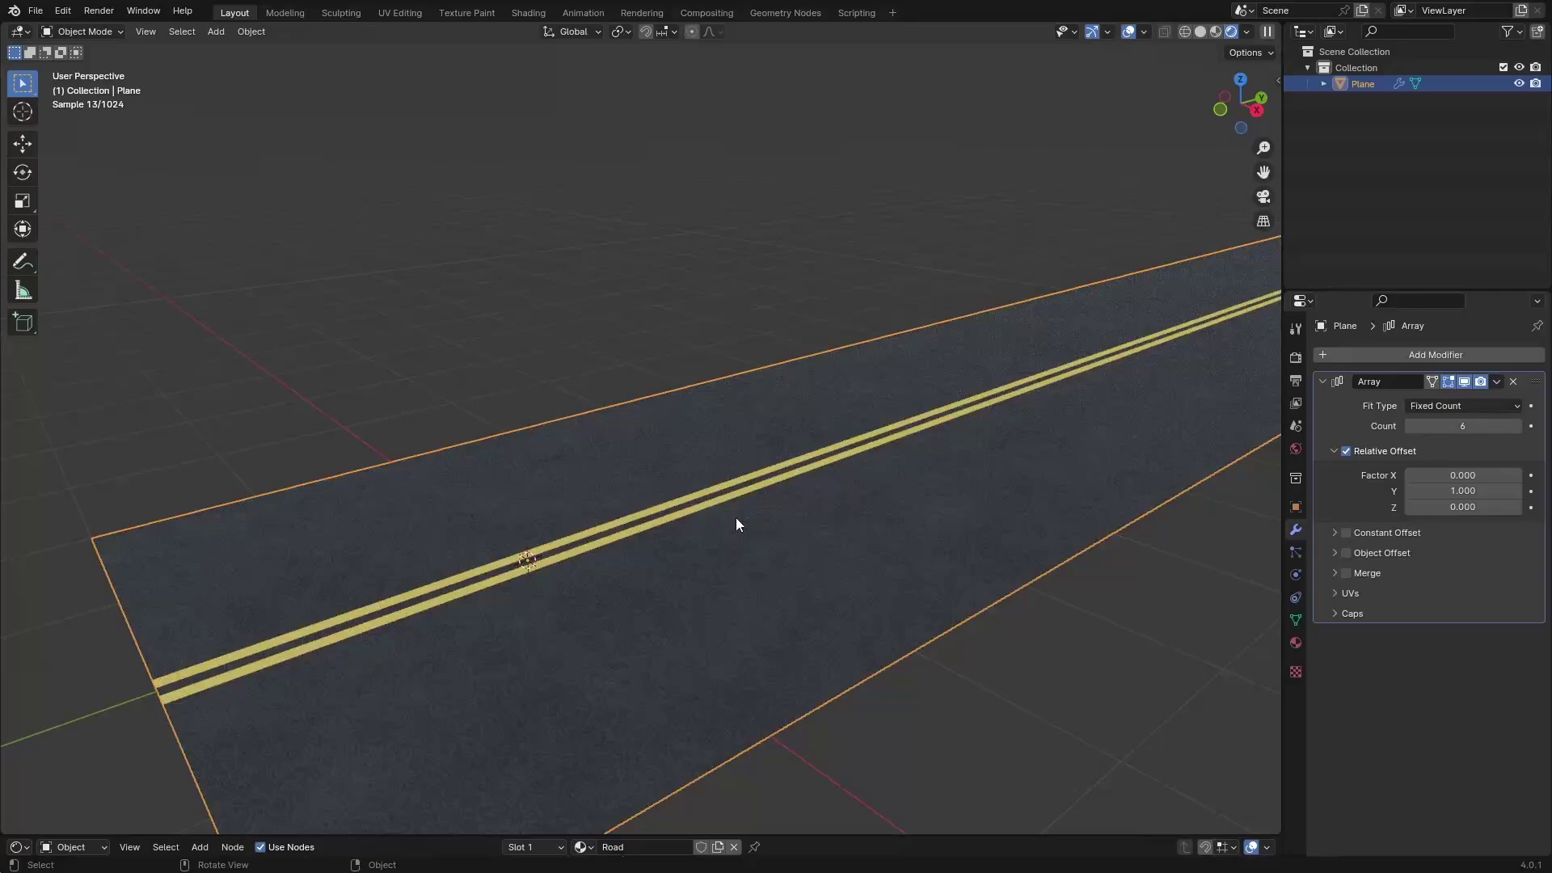
Spawn the BMW M4 2014 from traffiq's contemporary cars and move it along the ground onto the road, beside the centre lines
{"action": "key", "text": "n"}
{"action": "left_click", "coordinate": [1268, 372]}
{"action": "scroll", "coordinate": [1190, 364], "scroll_direction": "down", "scroll_amount": 10}
{"action": "left_click", "coordinate": [1191, 461]}
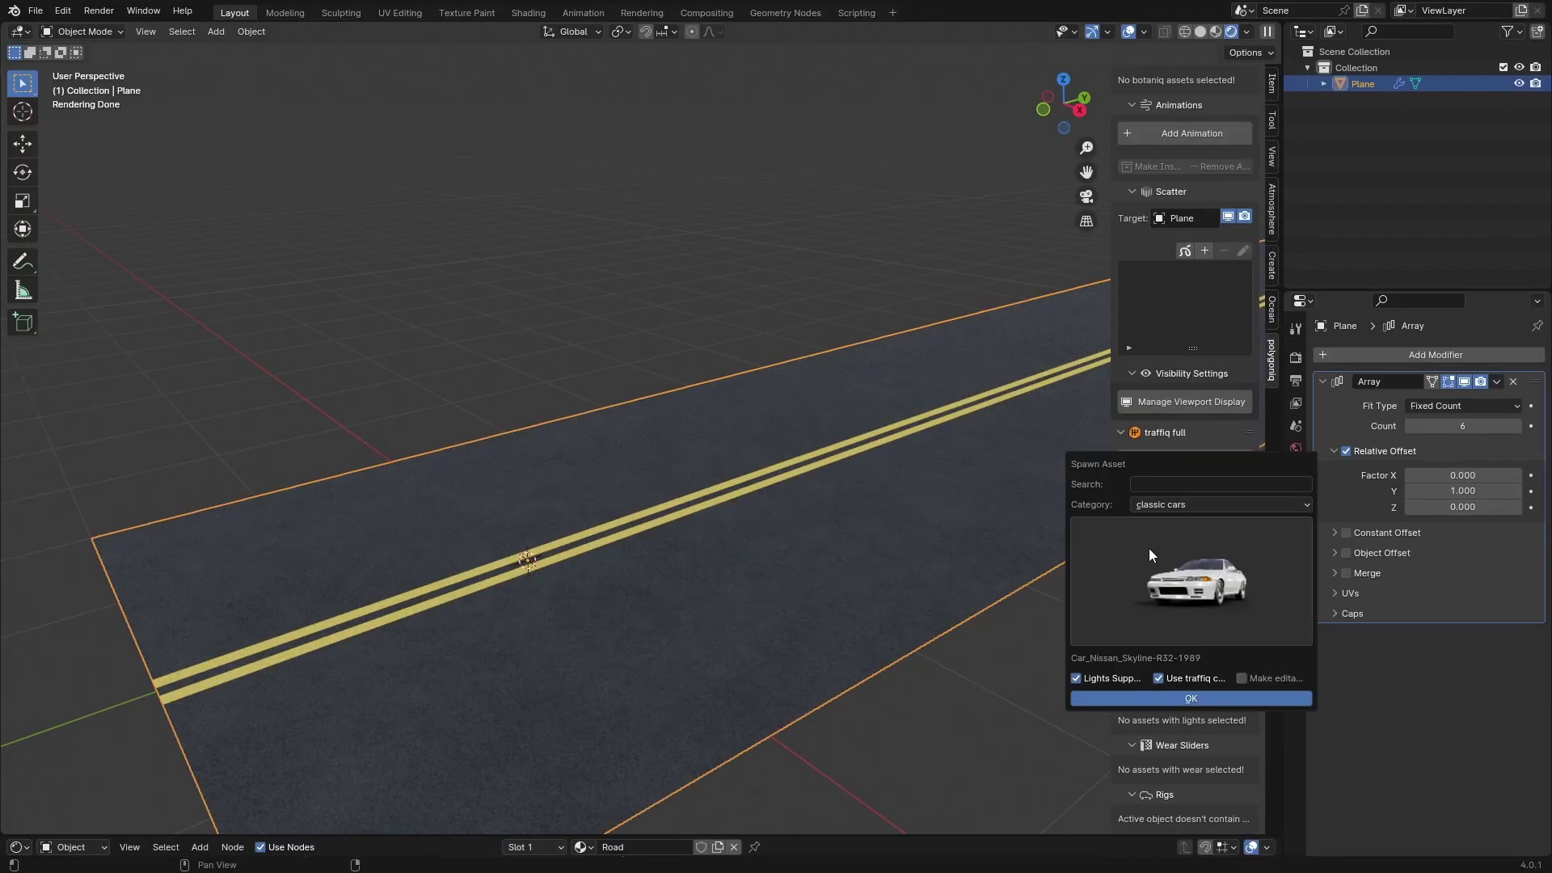
{"action": "left_click", "coordinate": [1193, 561]}
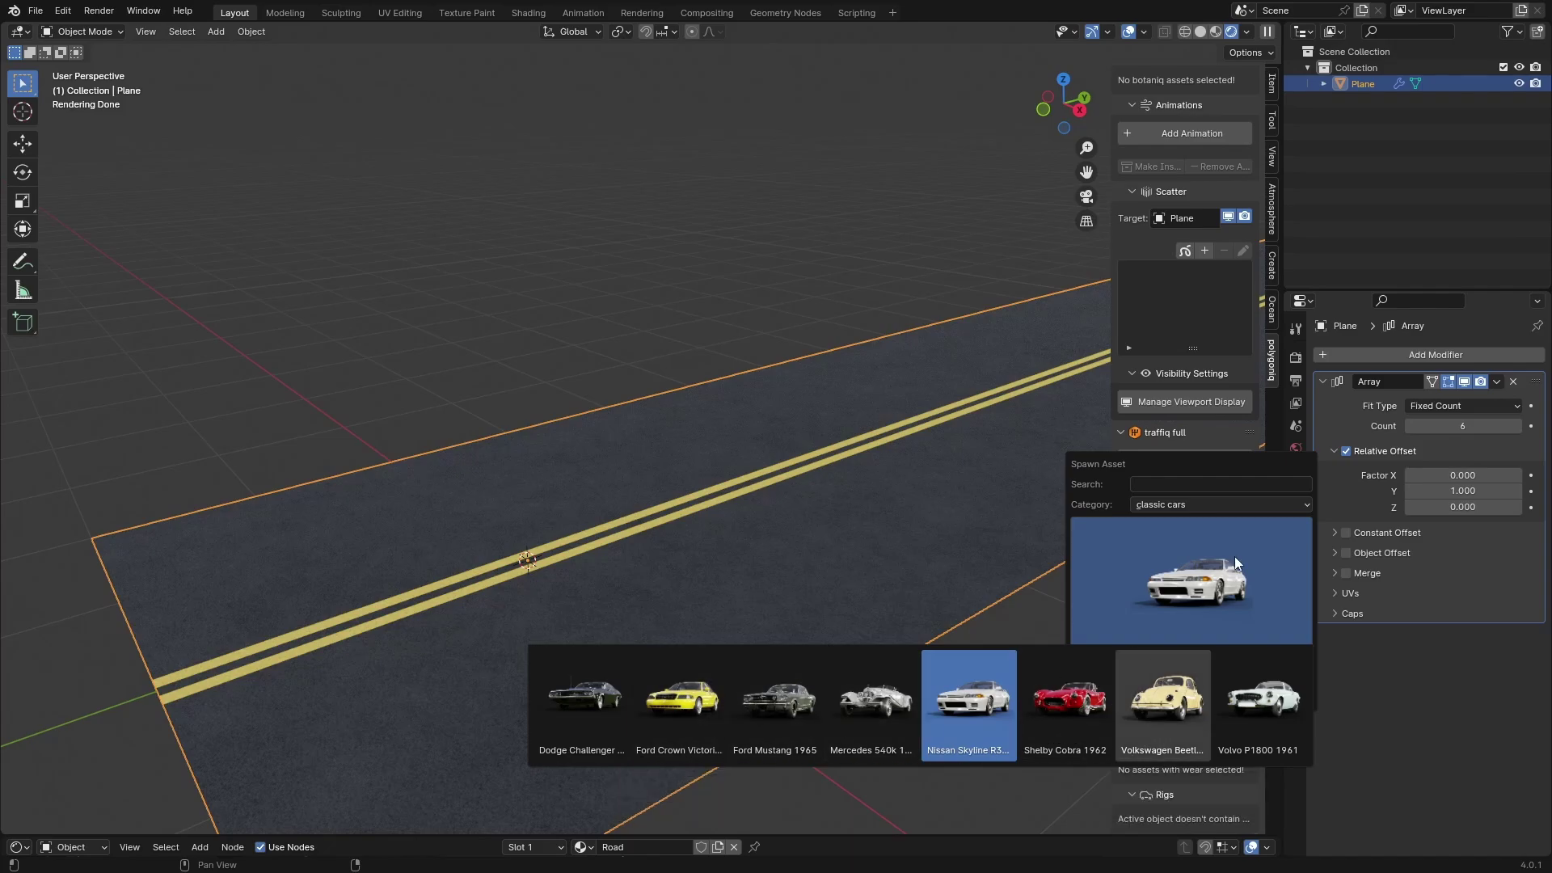
{"action": "left_click", "coordinate": [1176, 505]}
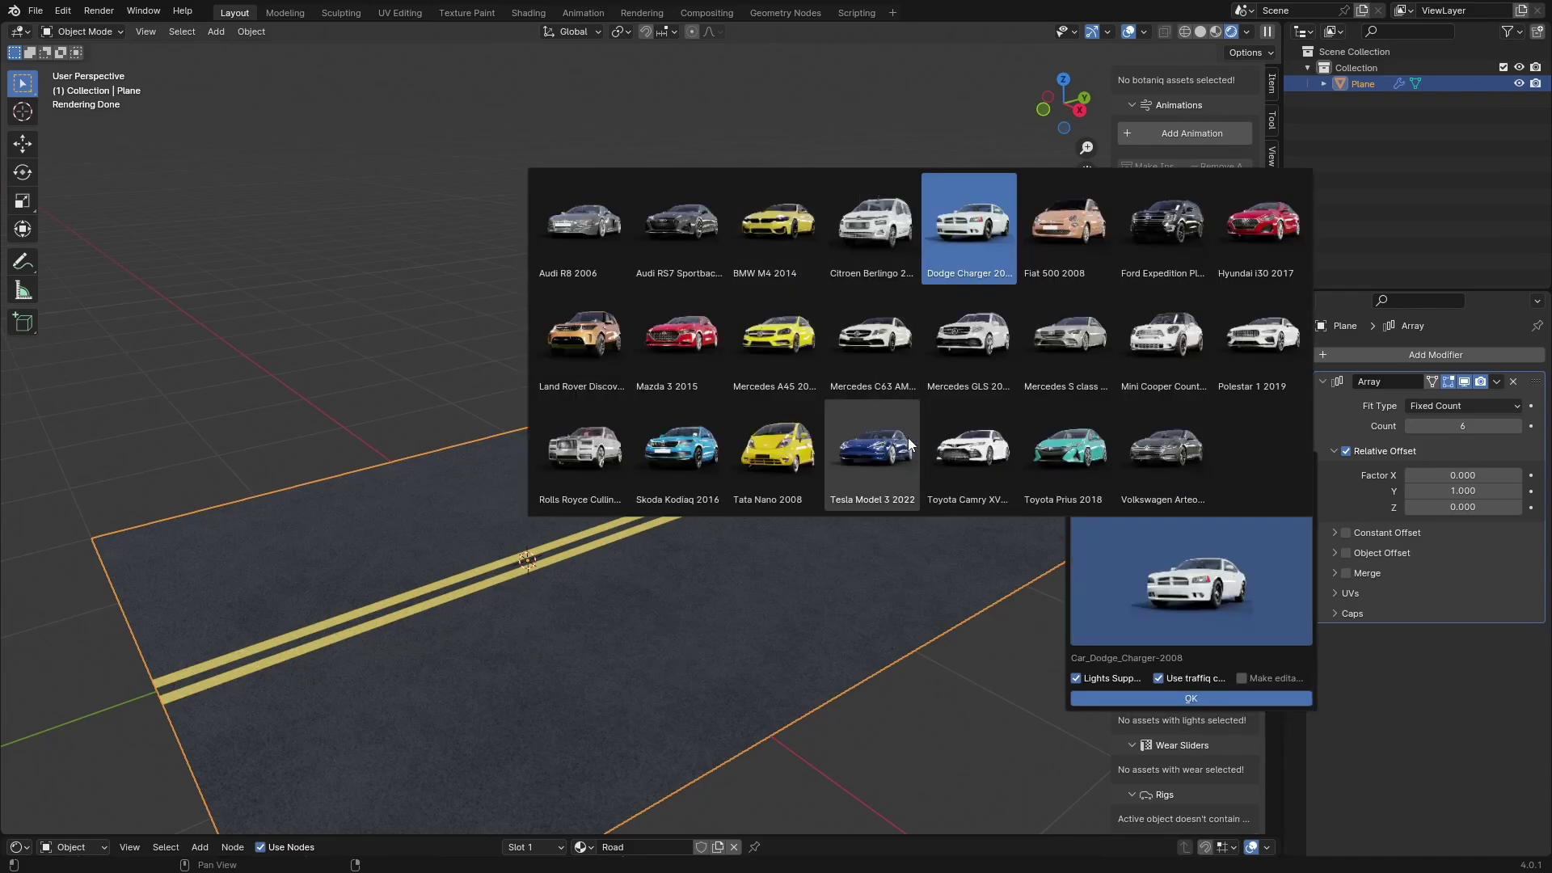
{"action": "left_click", "coordinate": [1188, 702]}
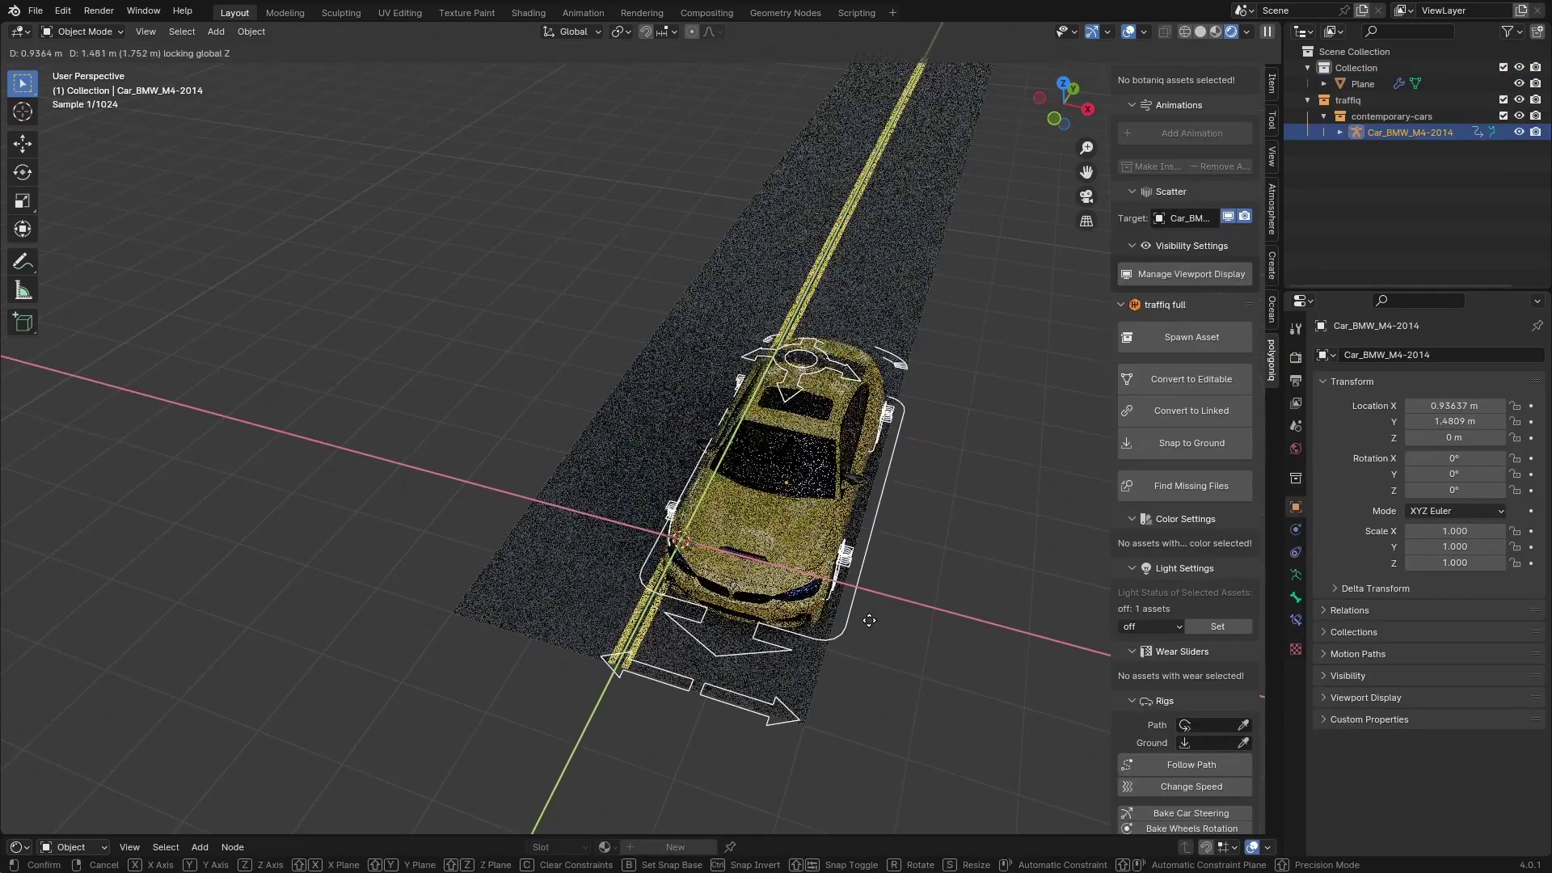
{"action": "middle_click_drag", "start_coordinate": [890, 655], "coordinate": [878, 639]}
Scale the road plane up uniformly by about 1.5 to fit the car, and apply its transforms
{"action": "left_click", "coordinate": [703, 572]}
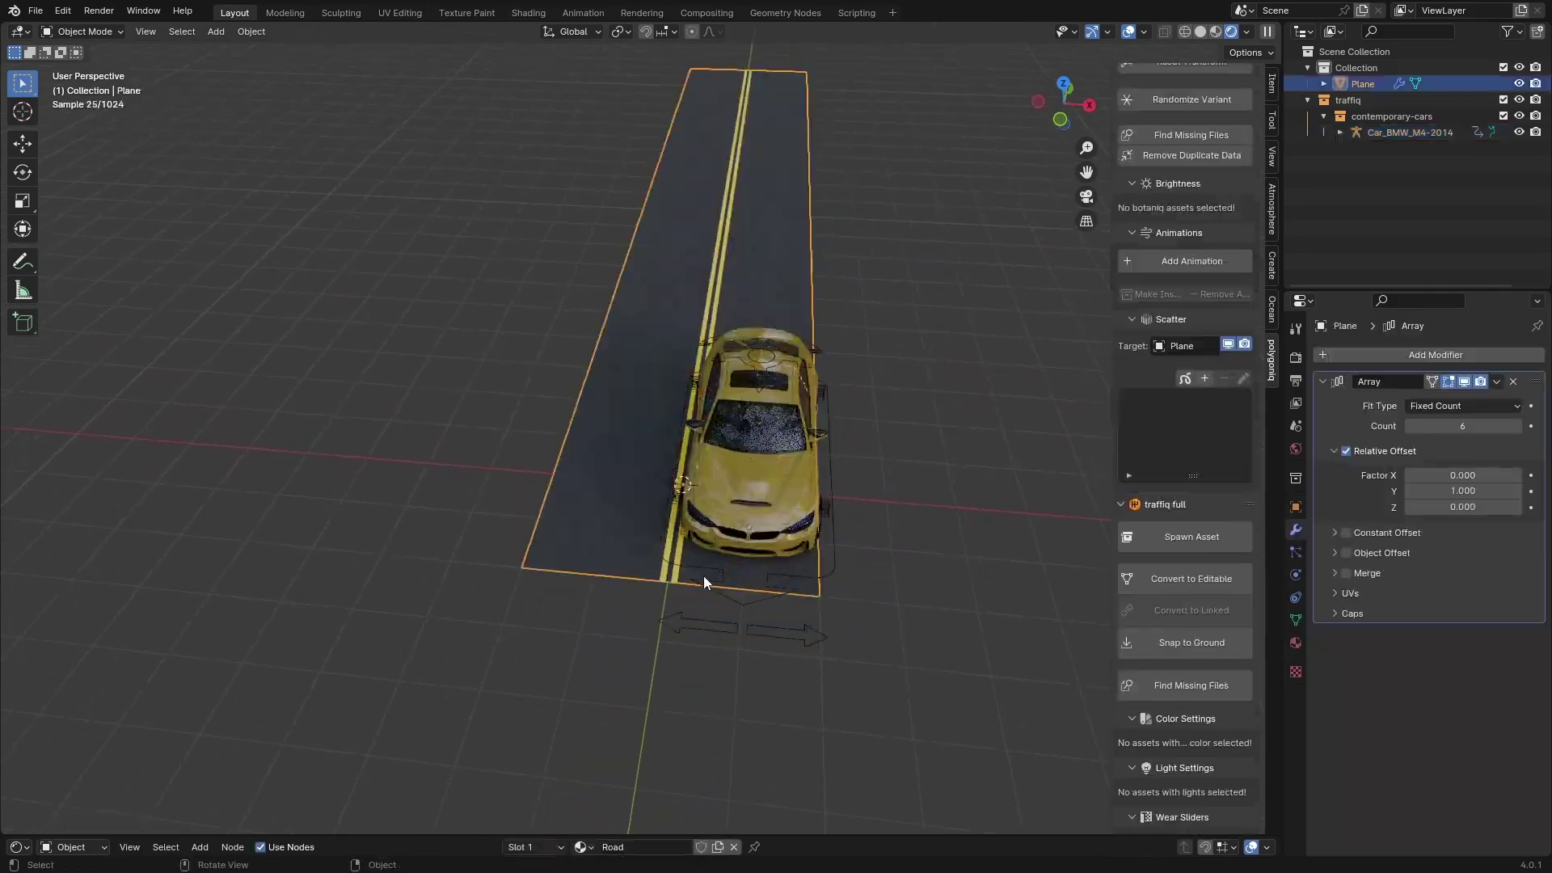
{"action": "middle_click_drag", "start_coordinate": [703, 576], "coordinate": [821, 602]}
{"action": "key", "text": "s"}
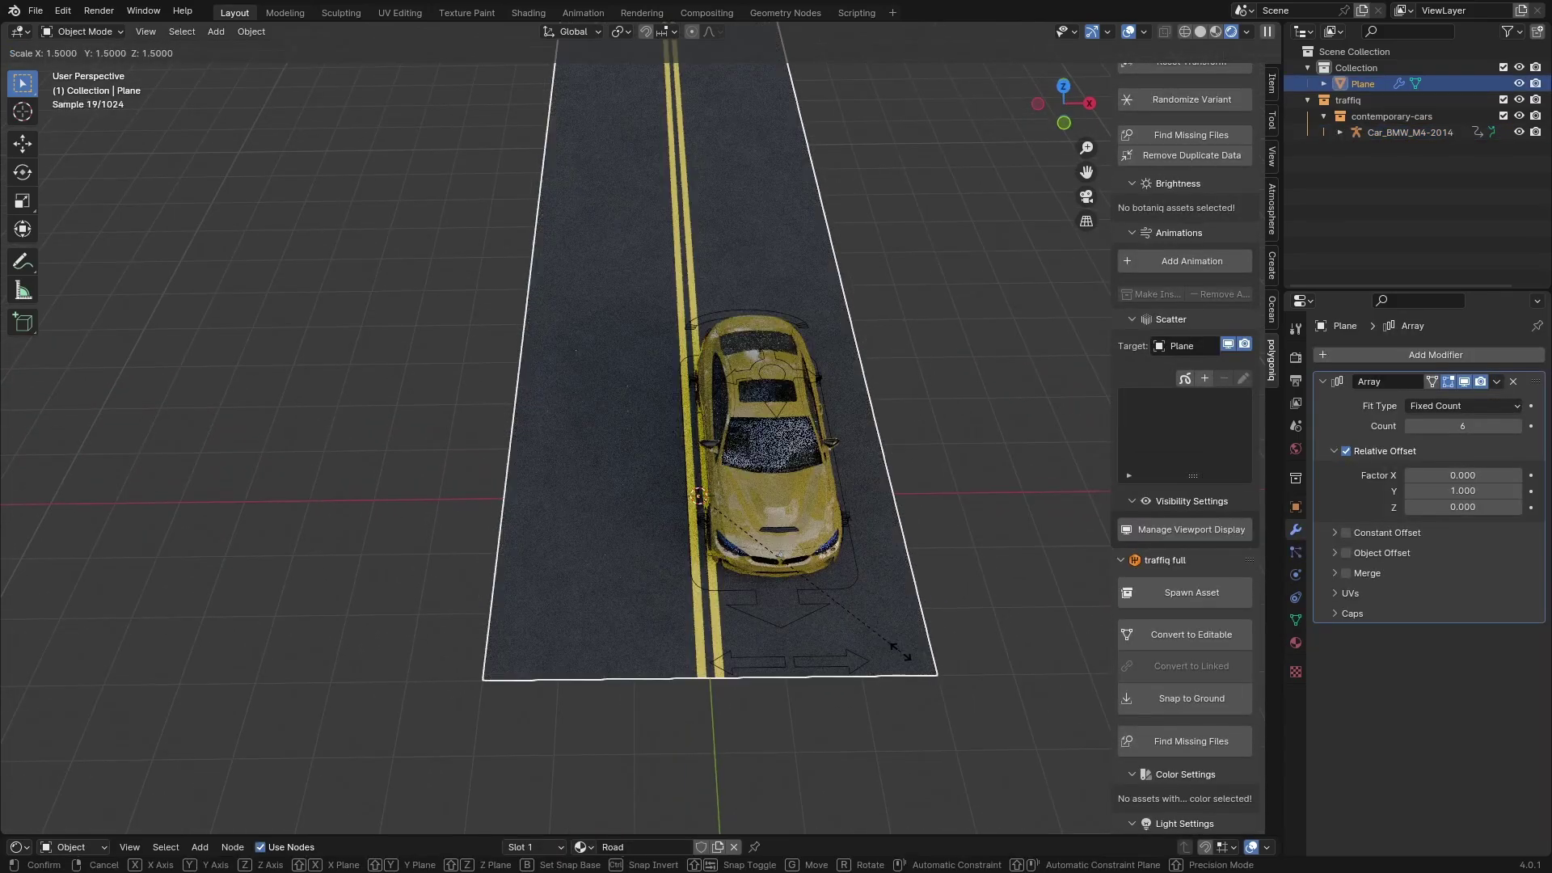
{"action": "key", "text": "Return"}
{"action": "middle_click_drag", "start_coordinate": [860, 665], "coordinate": [695, 517]}
{"action": "key", "text": "ctrl+a"}
{"action": "left_click", "coordinate": [695, 519]}
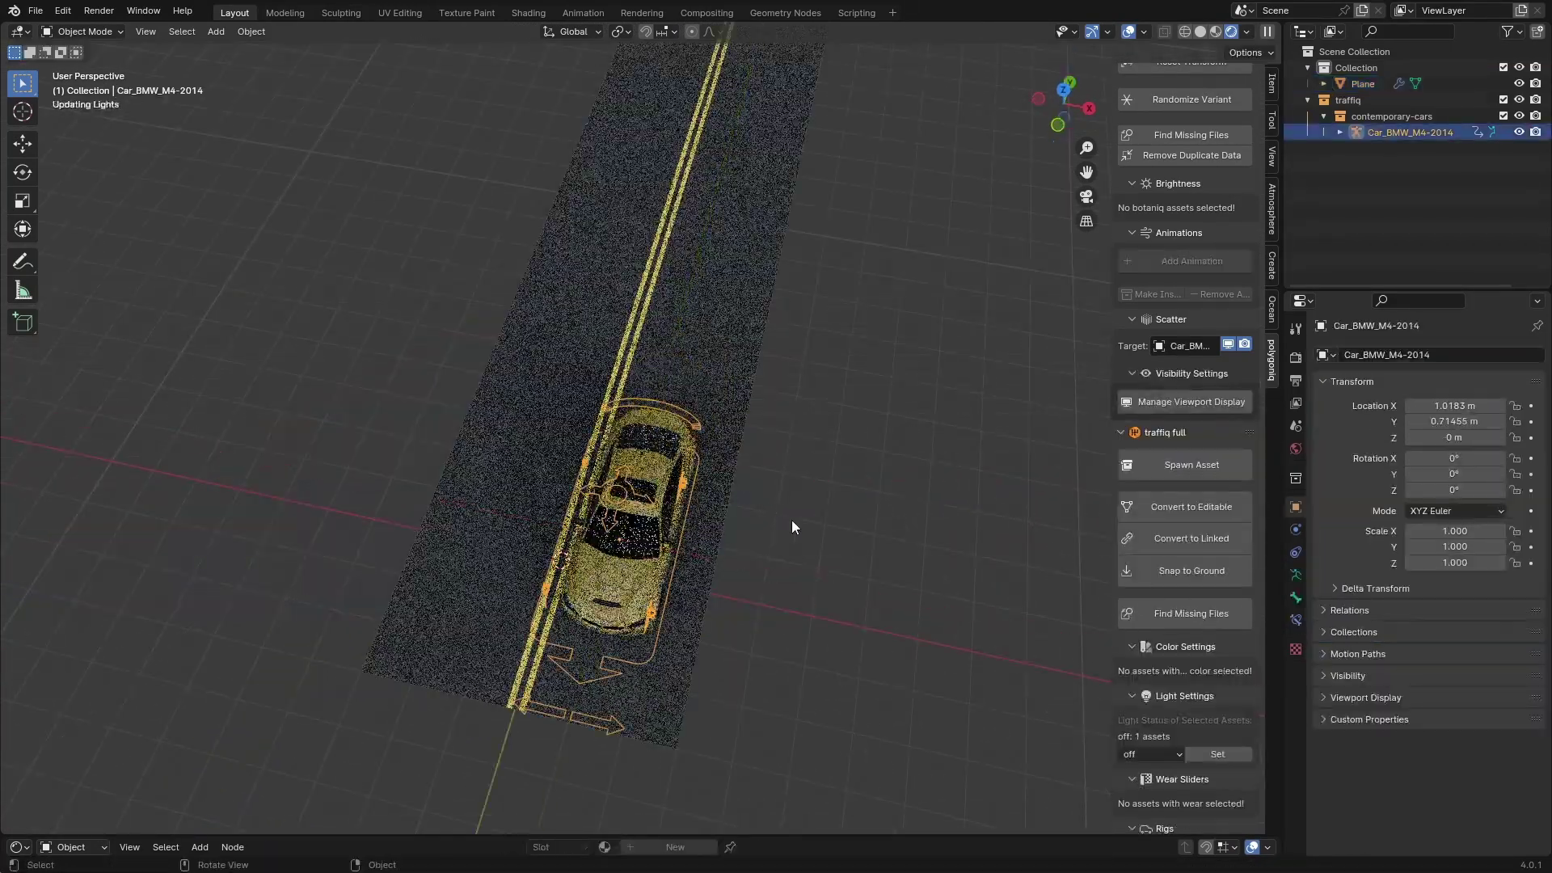
Clear the BMW's location and move it horizontally, with Z locked, to the positive X side of the centre lines
{"action": "middle_click_drag", "start_coordinate": [793, 520], "coordinate": [797, 547]}
{"action": "key", "text": "alt+g"}
{"action": "key", "text": "g"}
{"action": "key", "text": "shift+z"}
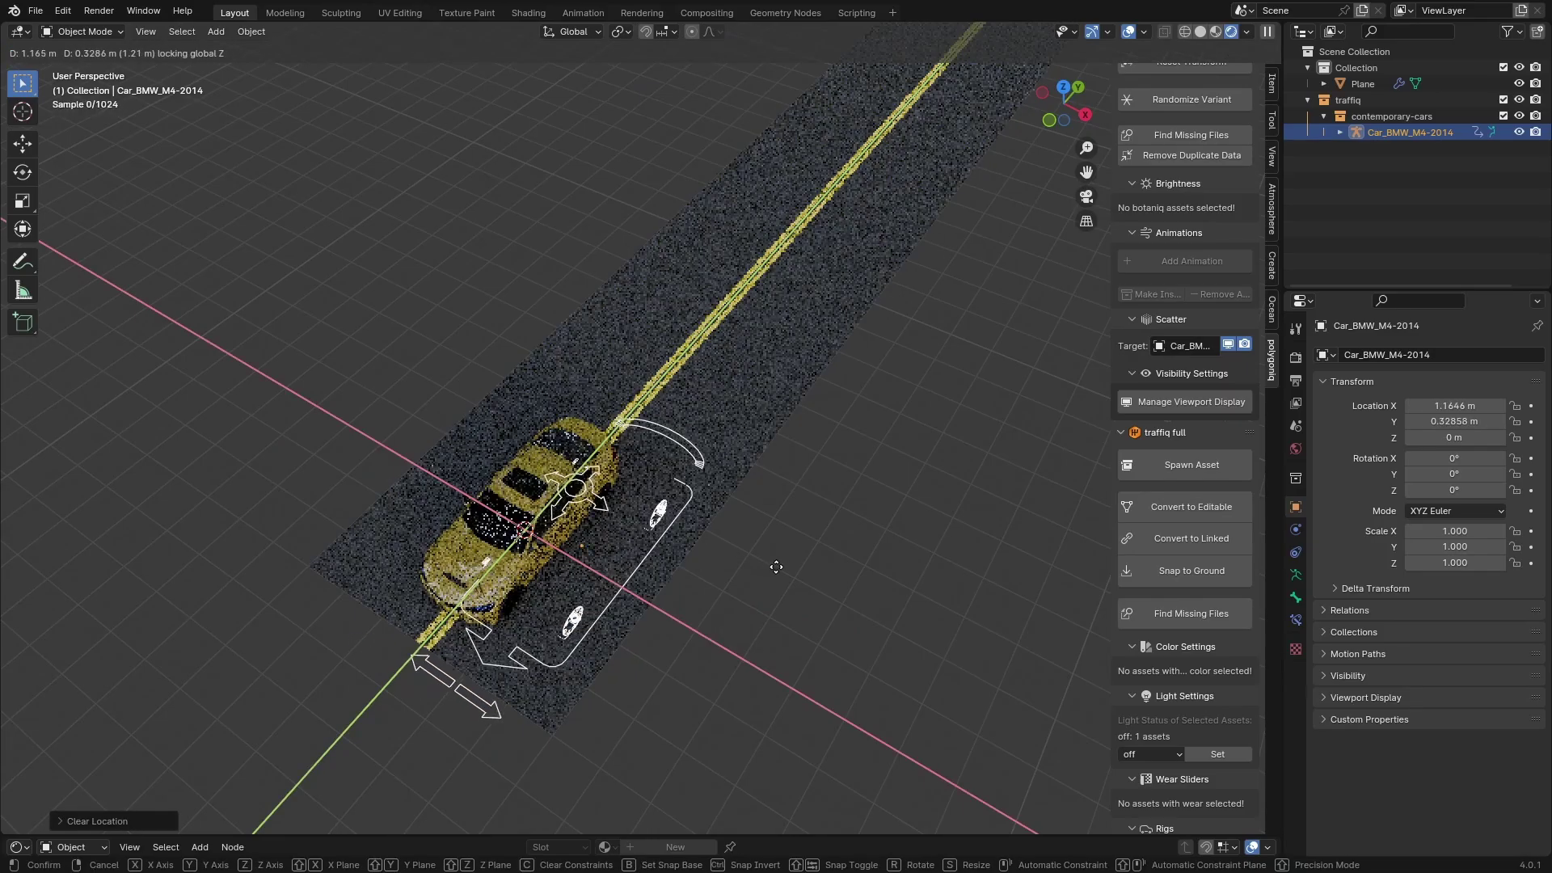
{"action": "left_click", "coordinate": [788, 570]}
{"action": "left_click", "coordinate": [775, 604]}
{"action": "middle_click_drag", "start_coordinate": [775, 605], "coordinate": [820, 653]}
{"action": "scroll", "coordinate": [804, 526], "scroll_direction": "up", "scroll_amount": 6}
{"action": "scroll", "coordinate": [822, 491], "scroll_direction": "down", "scroll_amount": 6}
Move the BMW horizontally into the opposite lane and rotate it about Z to about -8.77°
{"action": "left_click", "coordinate": [821, 505]}
{"action": "key", "text": "g"}
{"action": "key", "text": "shift+z"}
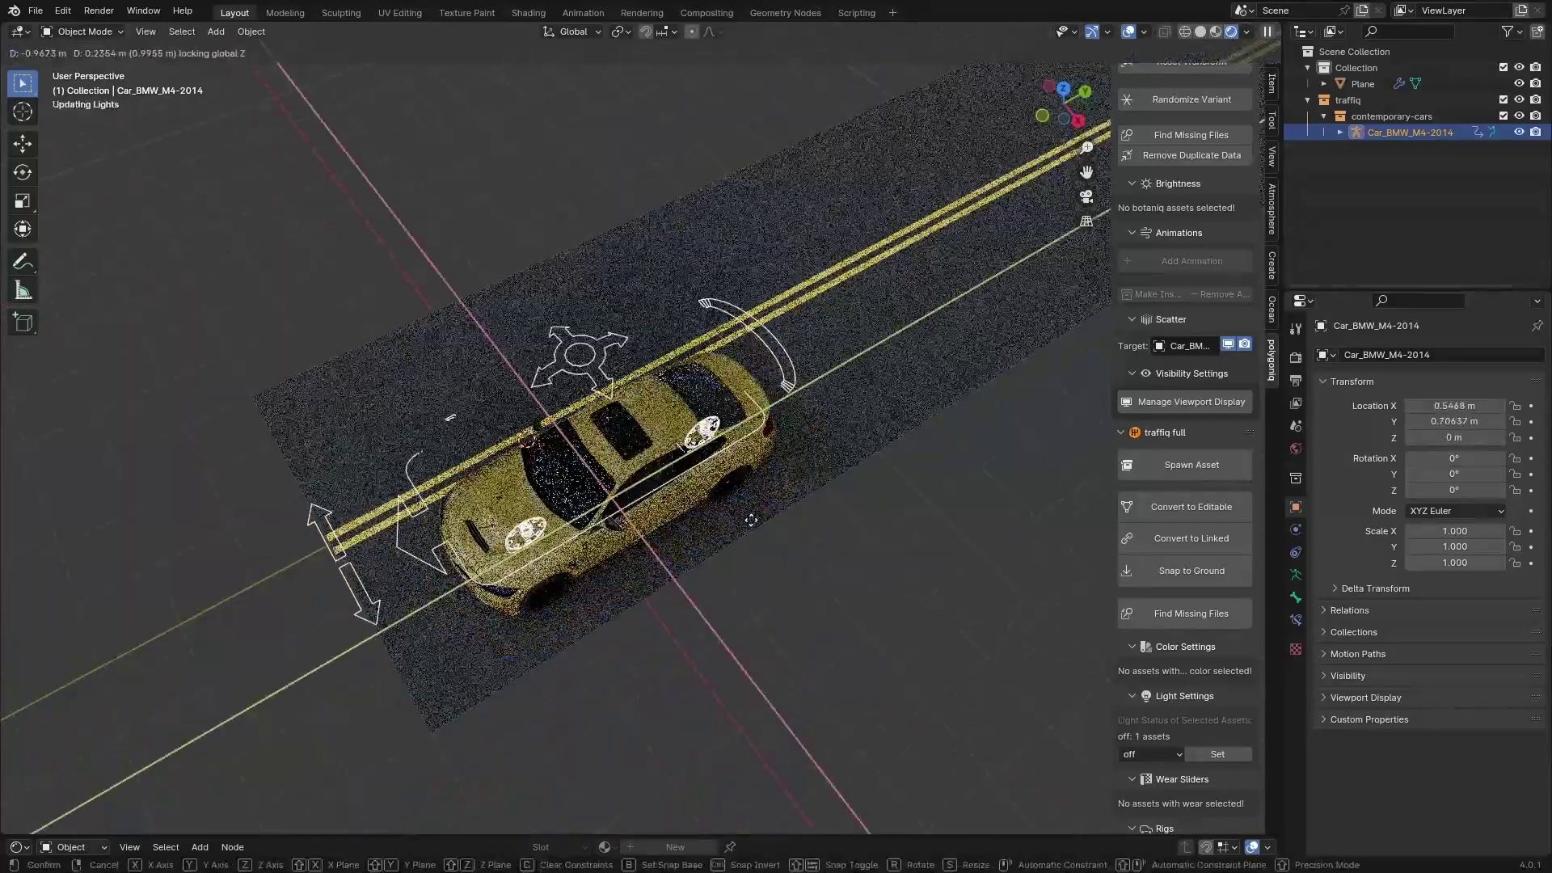
{"action": "left_click", "coordinate": [748, 427]}
{"action": "middle_click_drag", "start_coordinate": [794, 581], "coordinate": [831, 566]}
{"action": "key", "text": "r"}
{"action": "key", "text": "z"}
{"action": "left_click", "coordinate": [825, 593]}
Fine-tune the BMW to a Z rotation of about -5.57° and a location of about X -1.50 m, Y 1.92 m
{"action": "key", "text": "g"}
{"action": "key", "text": "shift+z"}
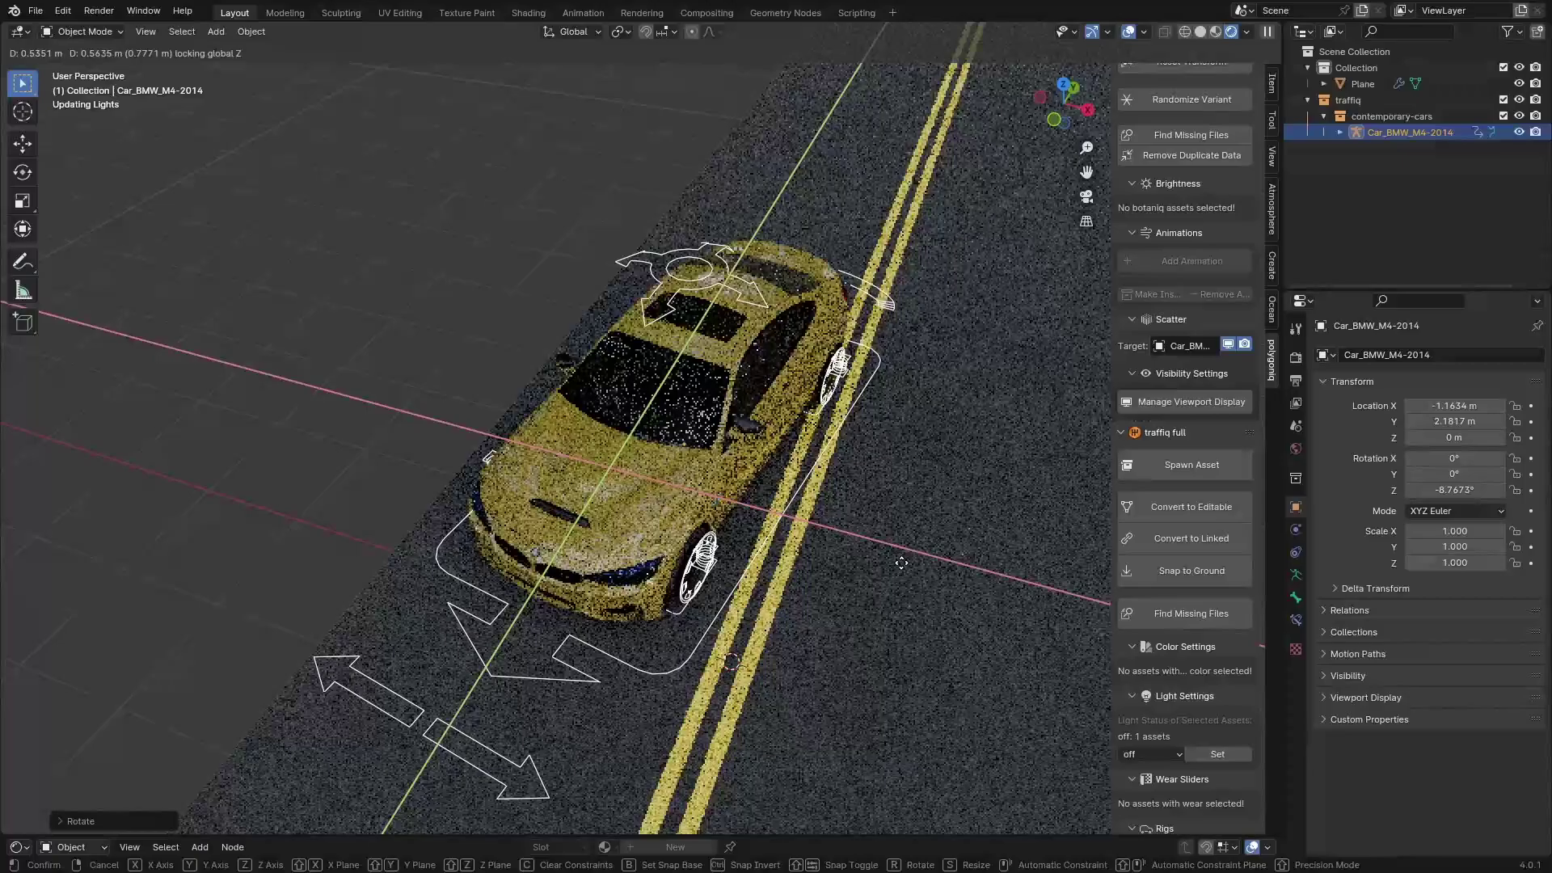
{"action": "left_click", "coordinate": [883, 569]}
{"action": "key", "text": "r"}
{"action": "key", "text": "z"}
{"action": "left_click", "coordinate": [886, 554]}
{"action": "key", "text": "g"}
{"action": "key", "text": "shift+z"}
{"action": "left_click", "coordinate": [859, 562]}
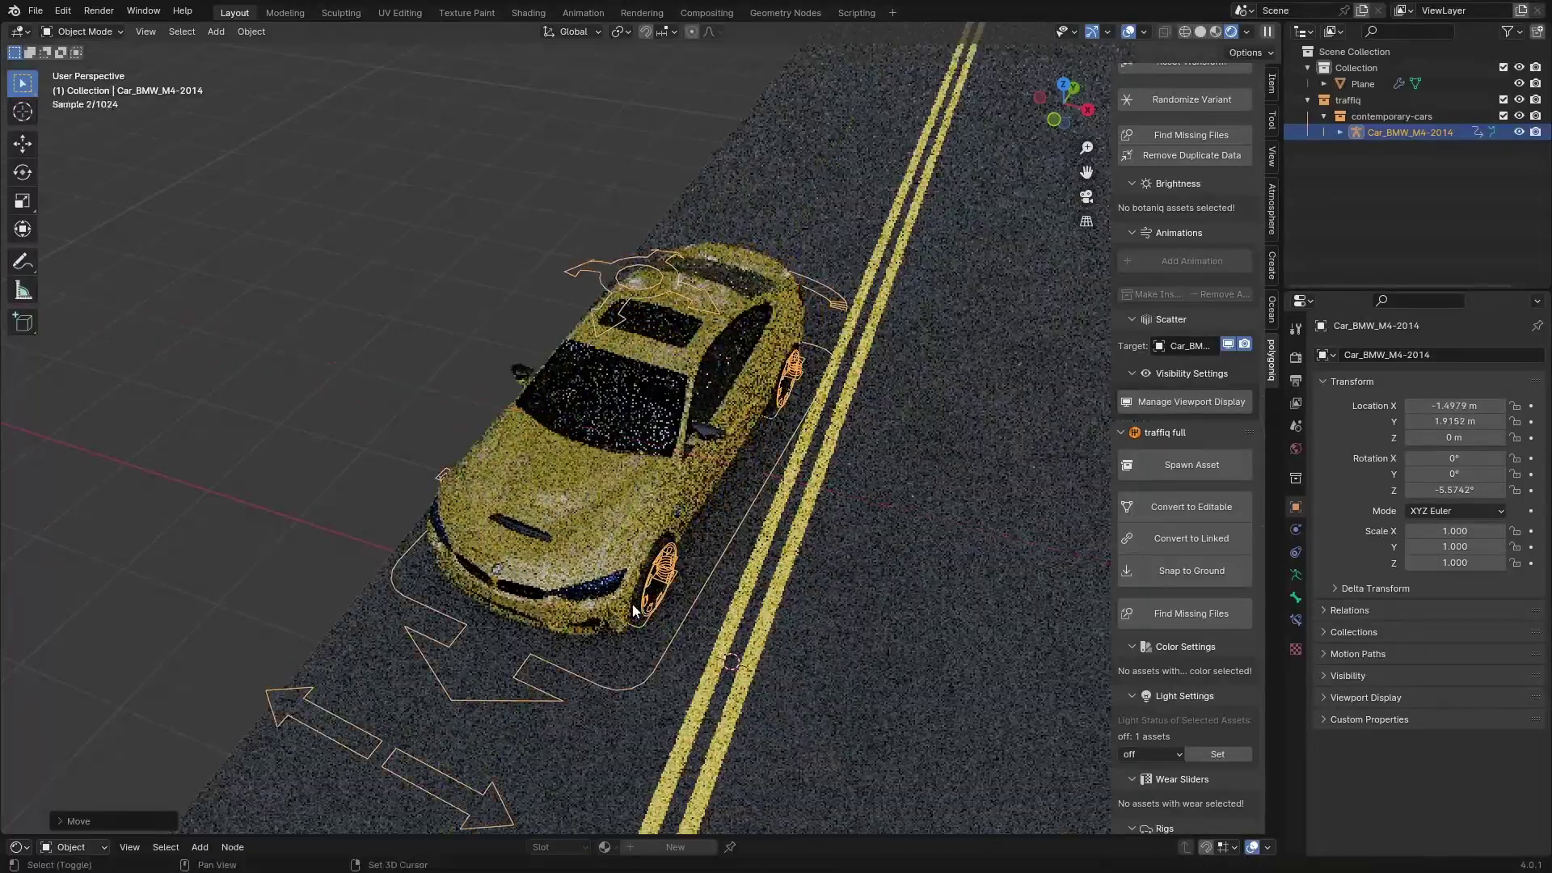
Rotate the BMW about Z to about -5.60° and switch from Pose Mode back to Object Mode
{"action": "middle_click_drag", "start_coordinate": [686, 597], "coordinate": [856, 570]}
{"action": "key", "text": "r"}
{"action": "key", "text": "z"}
{"action": "left_click", "coordinate": [855, 574]}
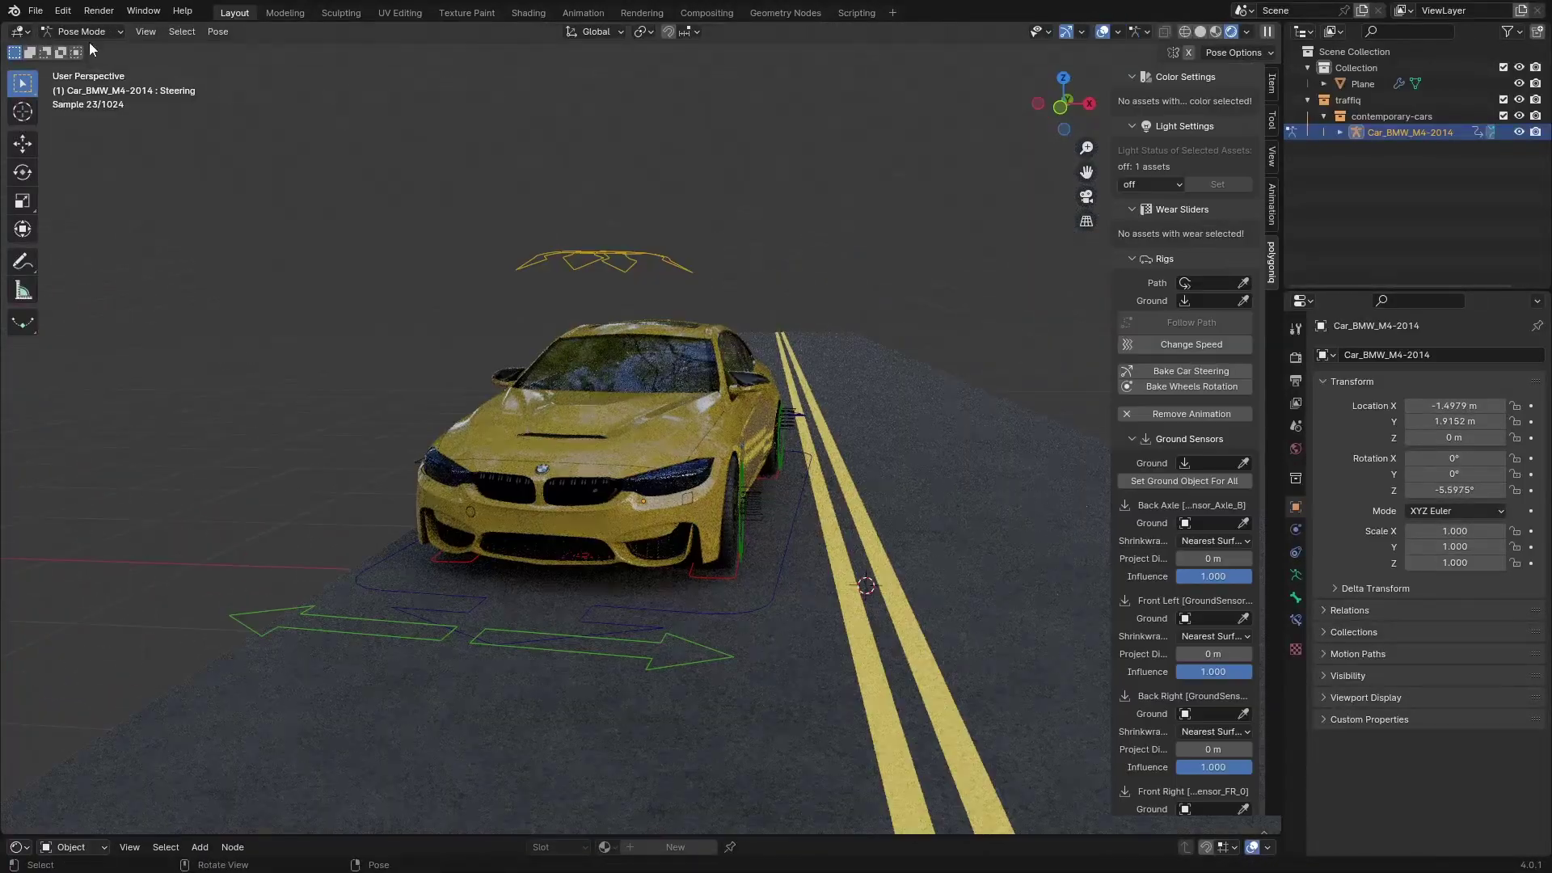
{"action": "left_click", "coordinate": [88, 35]}
{"action": "left_click", "coordinate": [84, 50]}
Save the scene file
{"action": "middle_click_drag", "start_coordinate": [199, 381], "coordinate": [726, 579]}
{"action": "scroll", "coordinate": [605, 581], "scroll_direction": "down", "scroll_amount": 6}
{"action": "key", "text": "ctrl+s"}
{"action": "scroll", "coordinate": [687, 576], "scroll_direction": "up", "scroll_amount": 4}
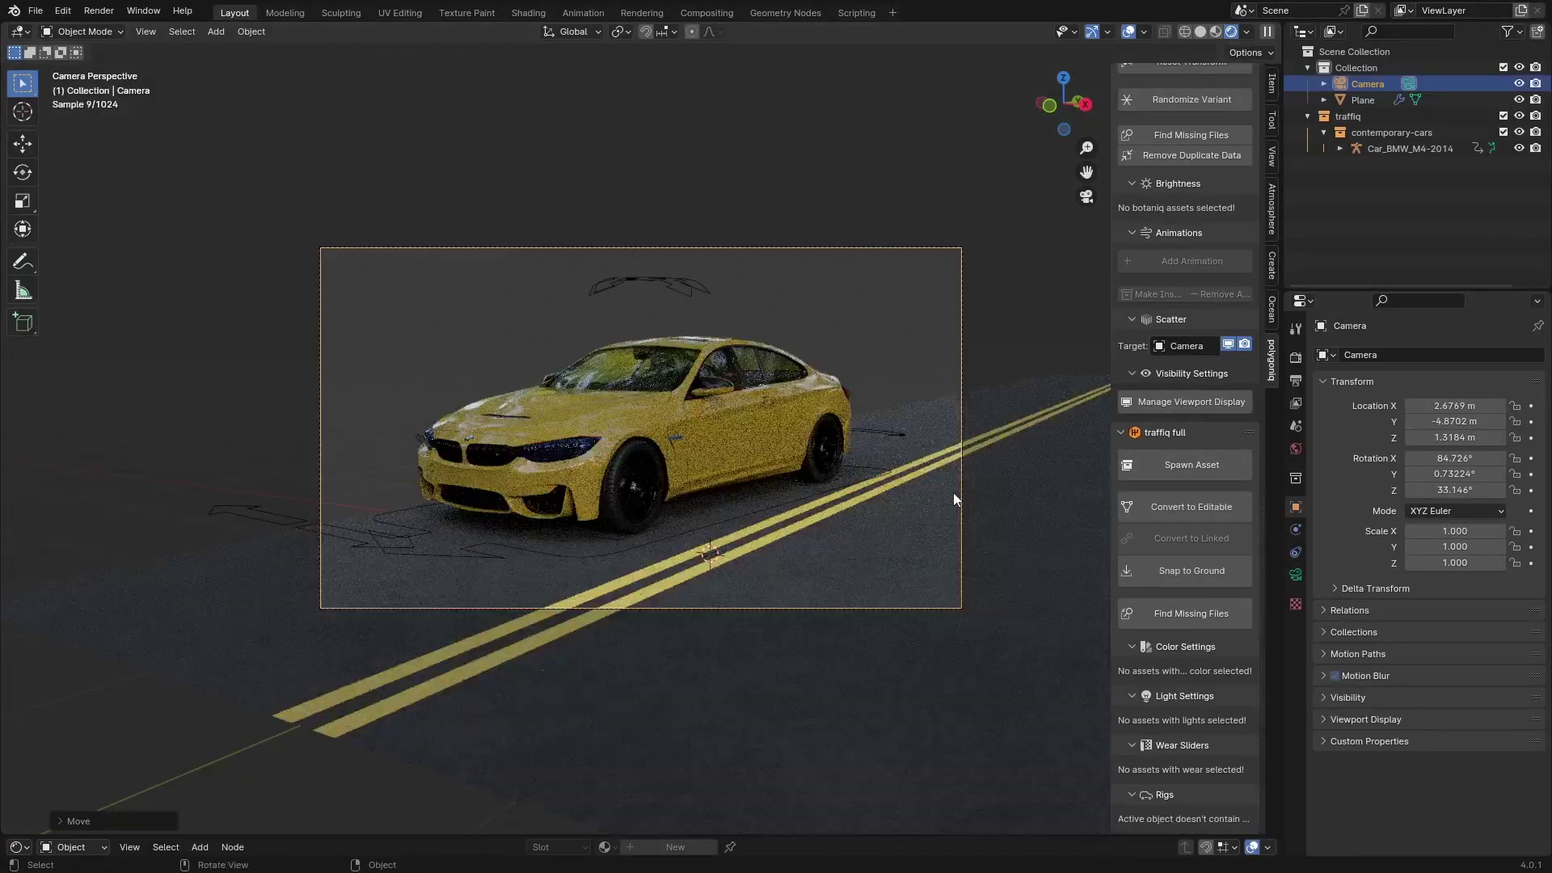
Try a slight rotation of the camera about the Z axis
{"action": "key", "text": "r"}
{"action": "key", "text": "z"}
{"action": "left_click", "coordinate": [953, 509]}
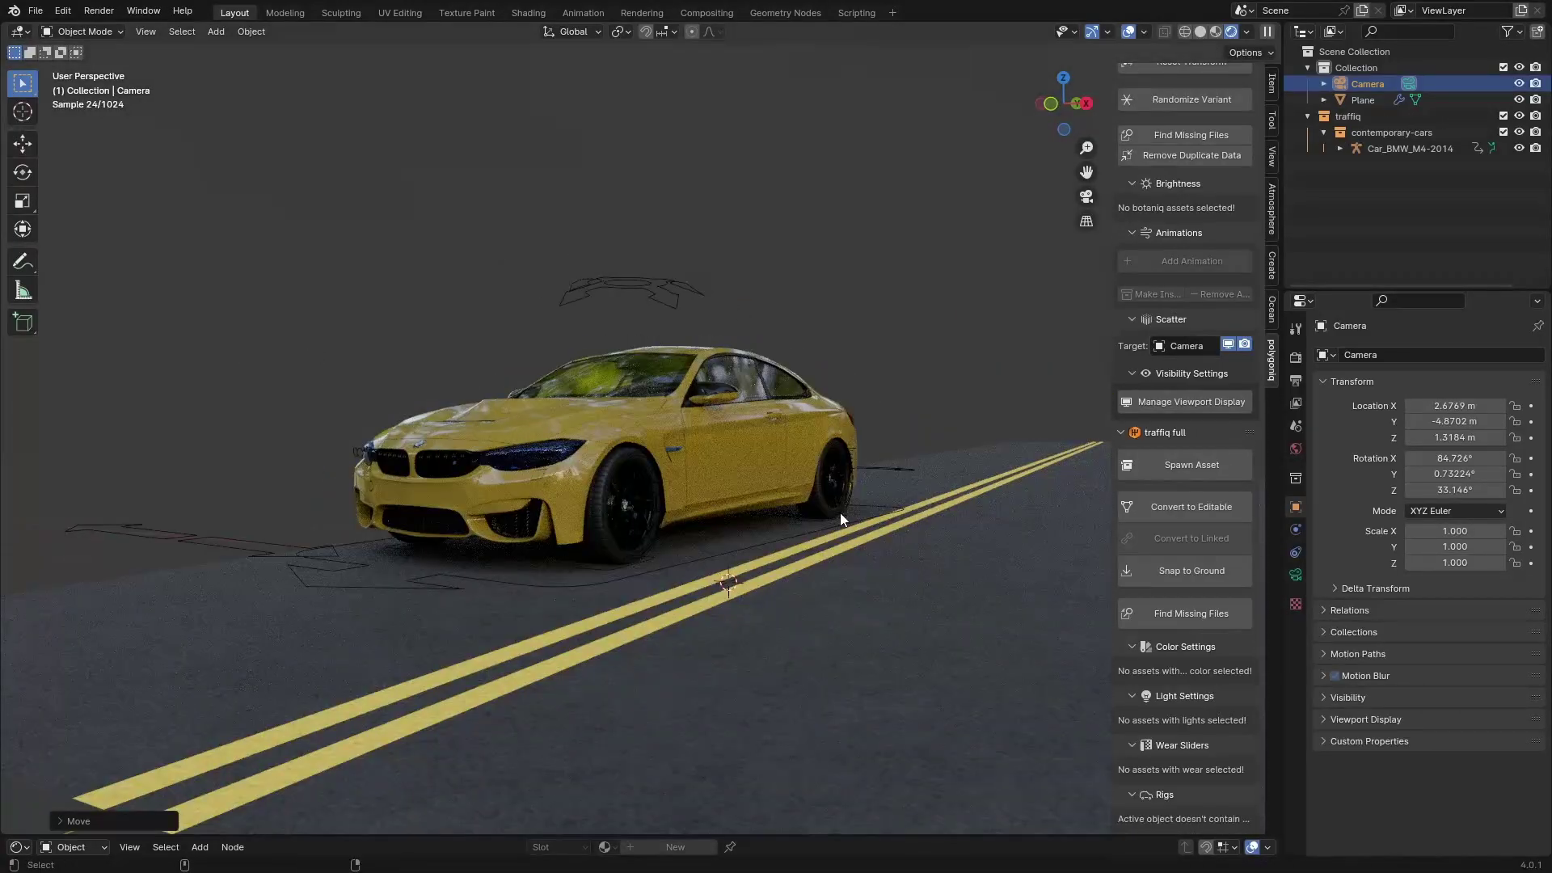
Align the camera to a low front three-quarter view of the BMW and rotate it about Z to about 30.6°
{"action": "key", "text": "ctrl+alt+KP_0"}
{"action": "key", "text": "g"}
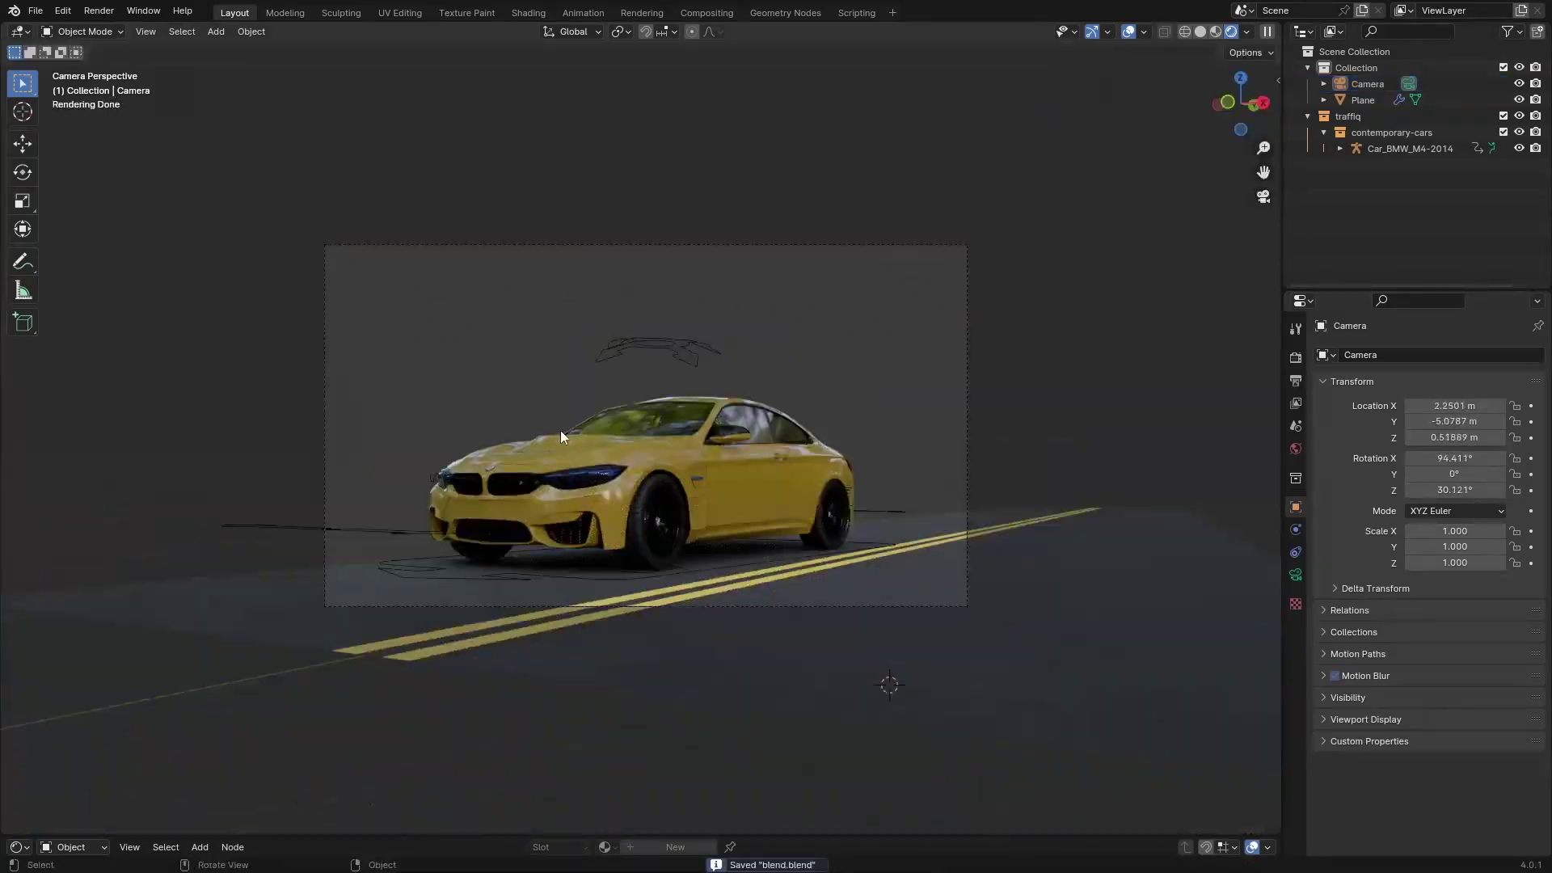
{"action": "middle_click_drag", "start_coordinate": [525, 416], "coordinate": [989, 430], "text": "shift"}
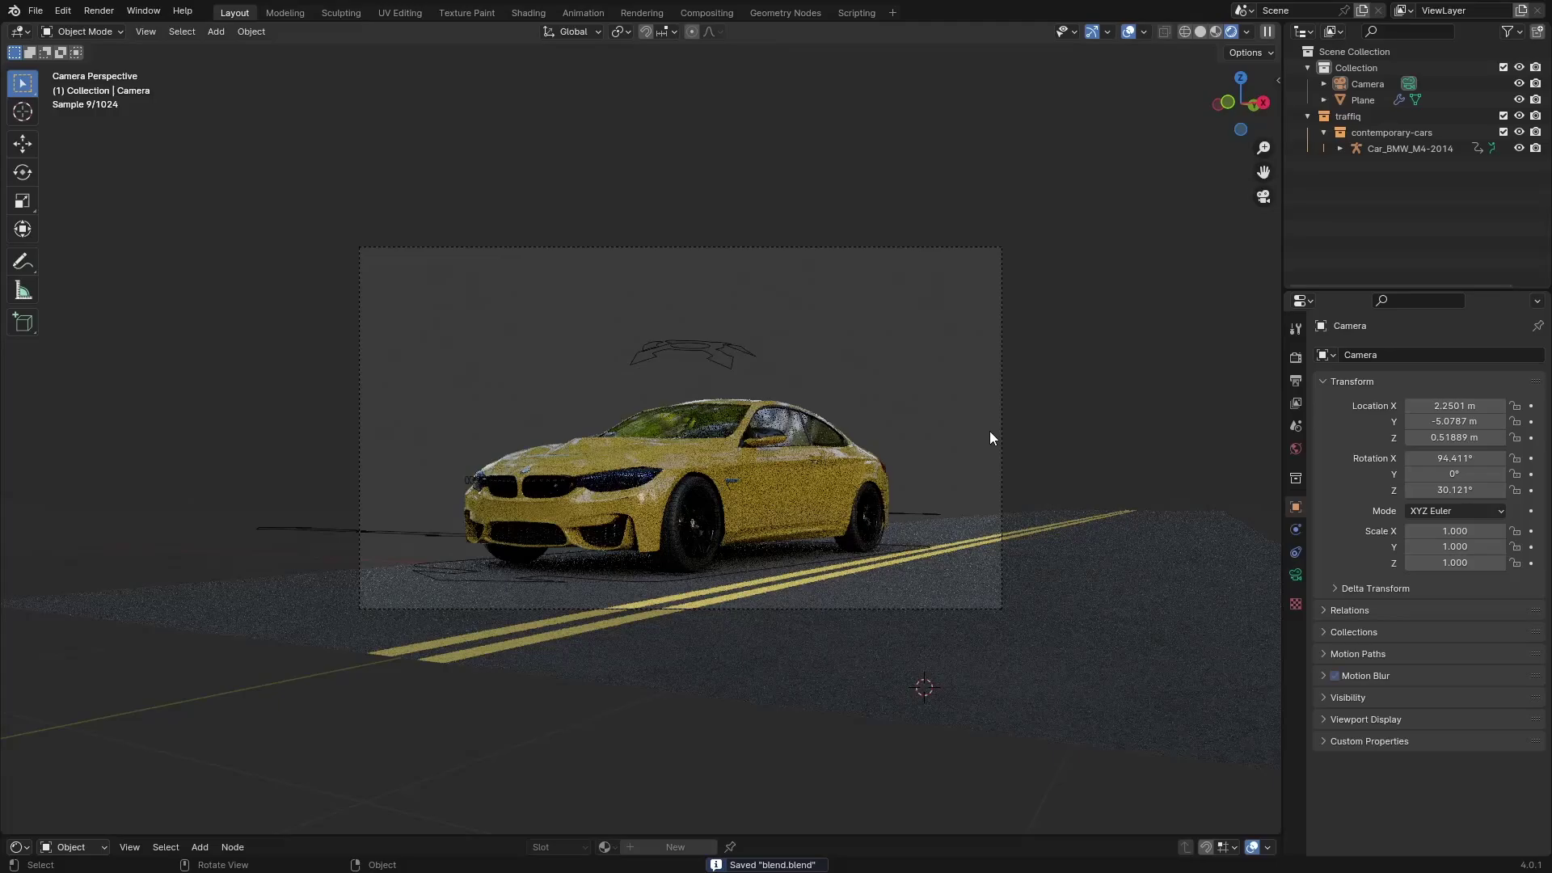
{"action": "key", "text": "r"}
{"action": "key", "text": "z"}
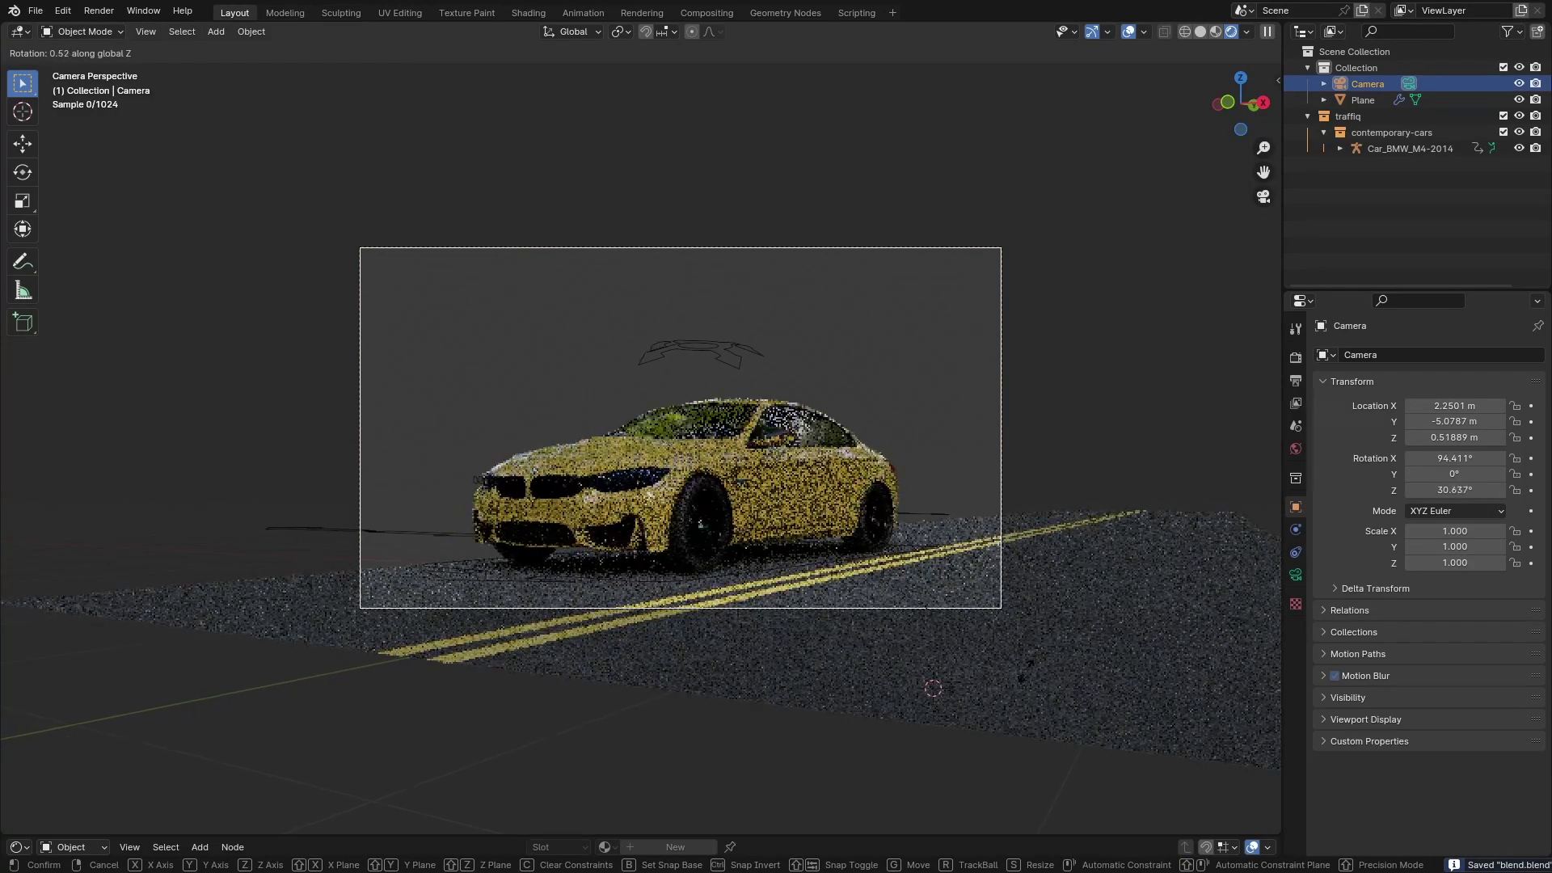
{"action": "left_click", "coordinate": [1025, 485]}
{"action": "left_click", "coordinate": [927, 366]}
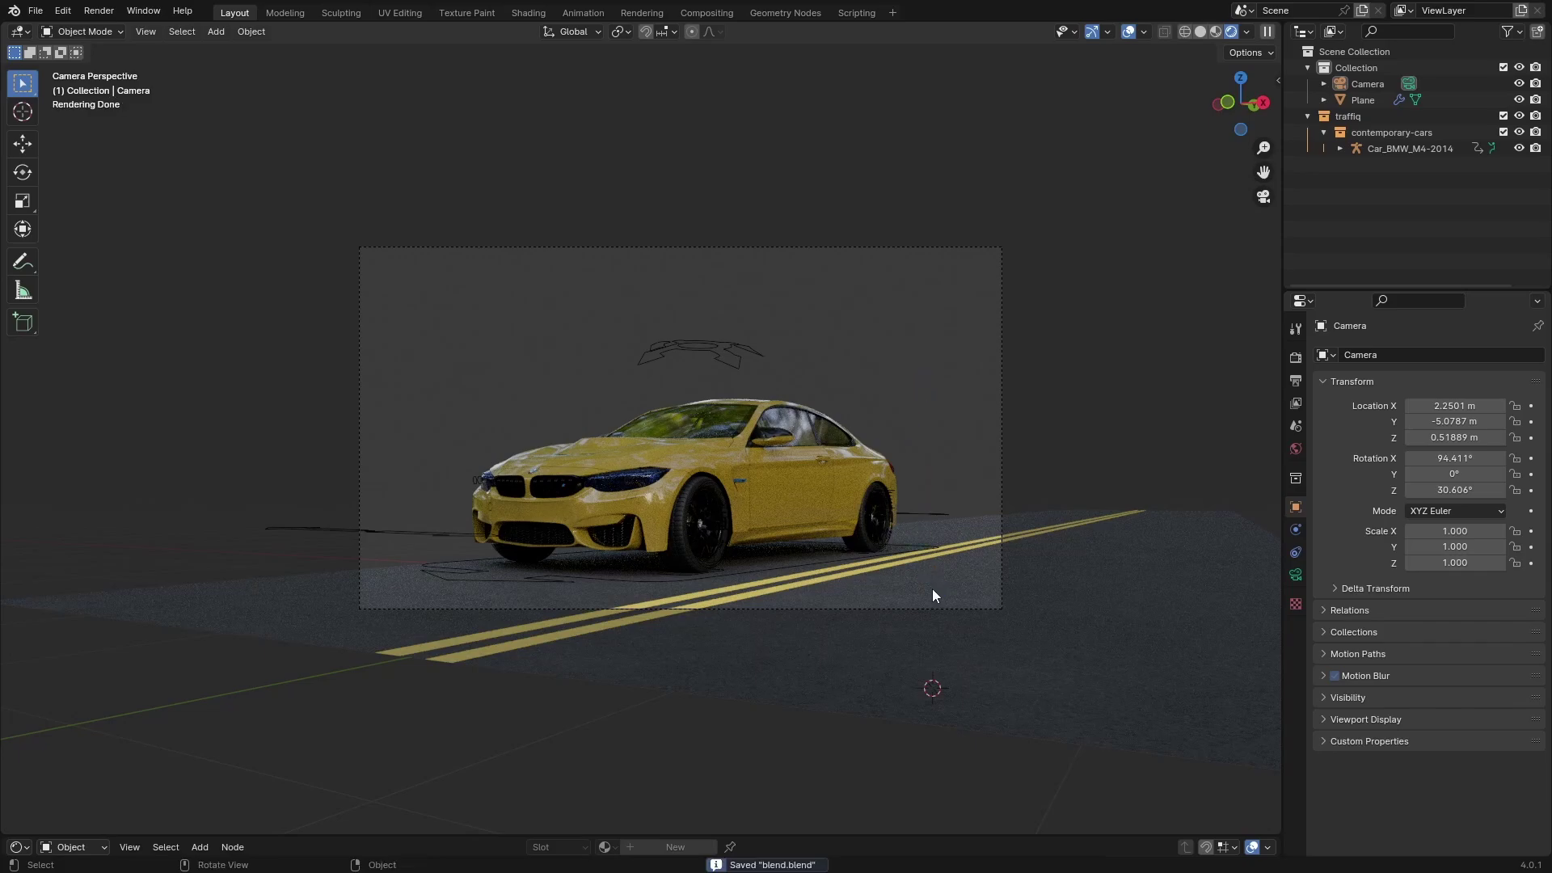
Add a new mesh plane at the 3D cursor for the roadside ground
{"action": "middle_click_drag", "start_coordinate": [849, 556], "coordinate": [596, 240]}
{"action": "key", "text": "shift+a"}
{"action": "mouse_move", "coordinate": [584, 267]}
{"action": "left_click", "coordinate": [793, 256]}
{"action": "middle_click_drag", "start_coordinate": [789, 388], "coordinate": [784, 477]}
{"action": "scroll", "coordinate": [785, 478], "scroll_direction": "down", "scroll_amount": 2}
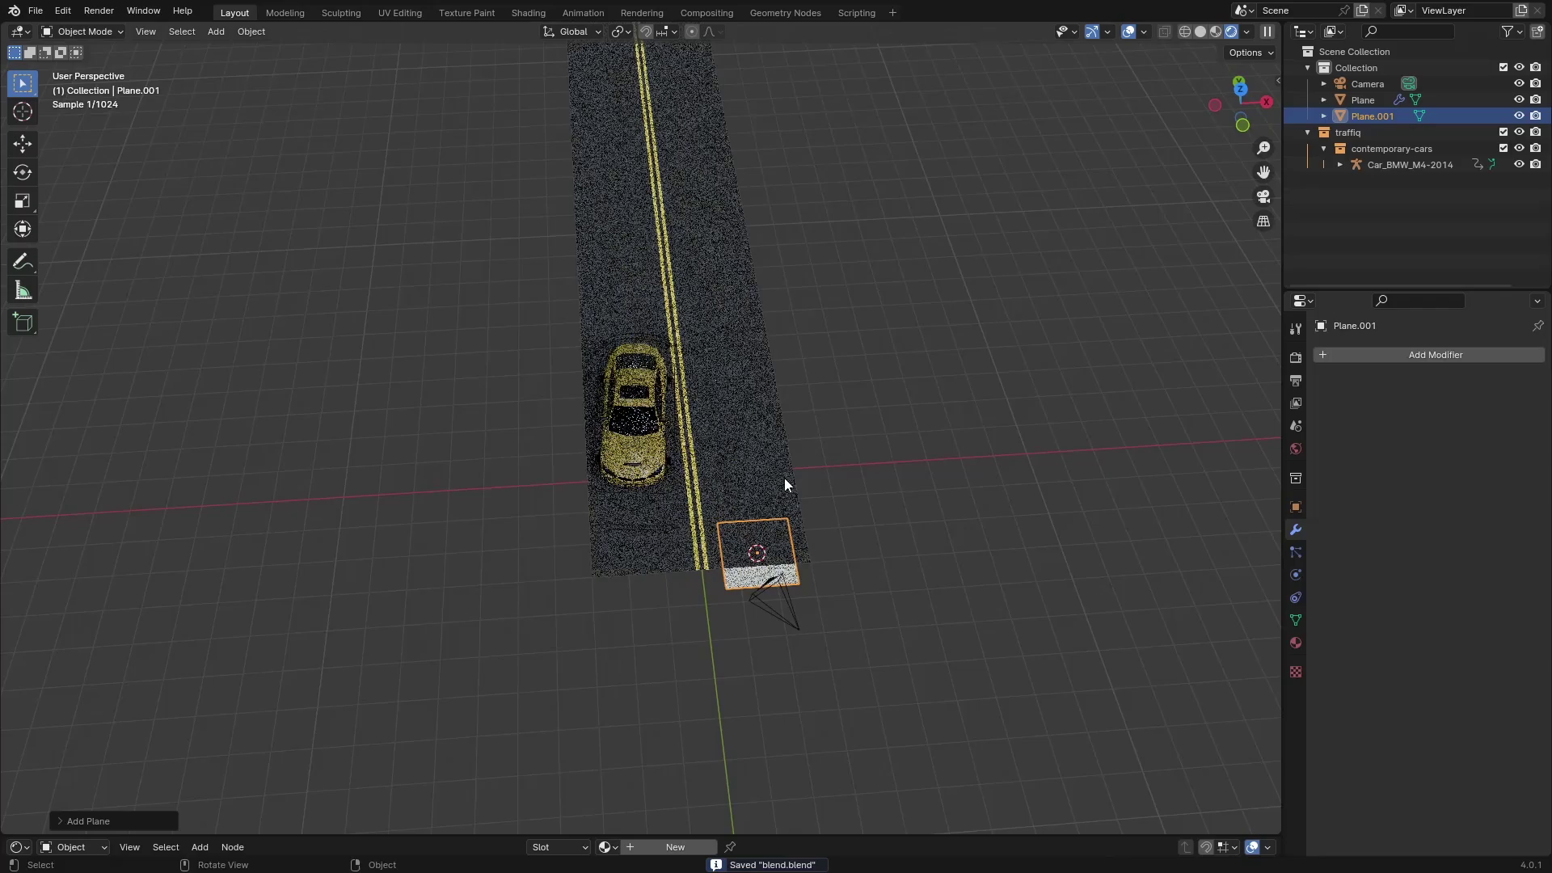
Move the new plane beside the BMW's side of the road and stretch it along the road's full length
{"action": "key", "text": "g"}
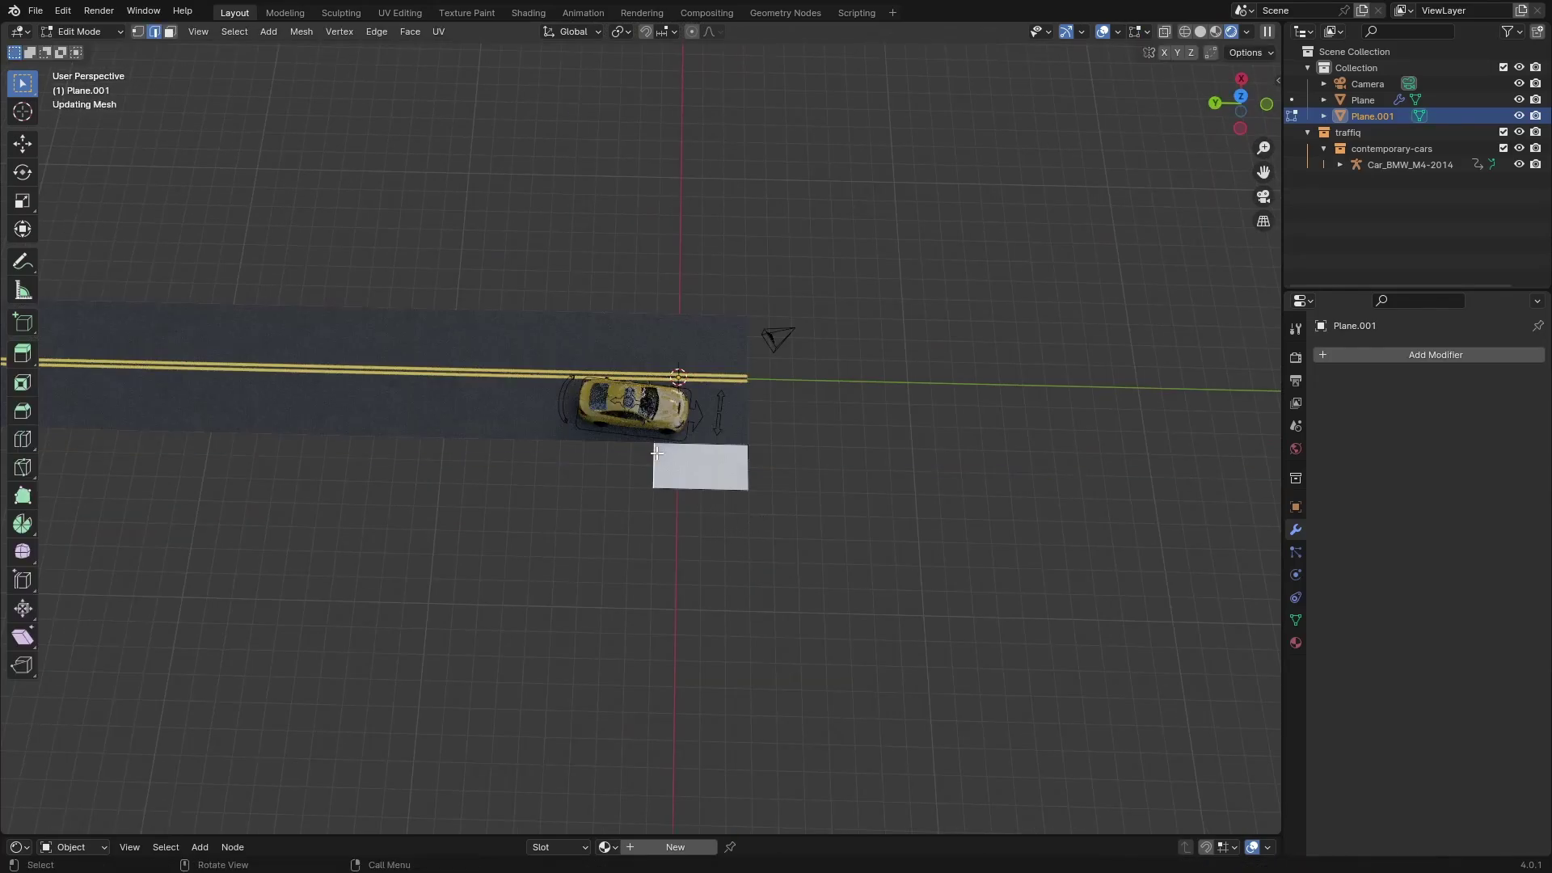
{"action": "scroll", "coordinate": [621, 482], "scroll_direction": "down", "scroll_amount": 3}
{"action": "key", "text": "x"}
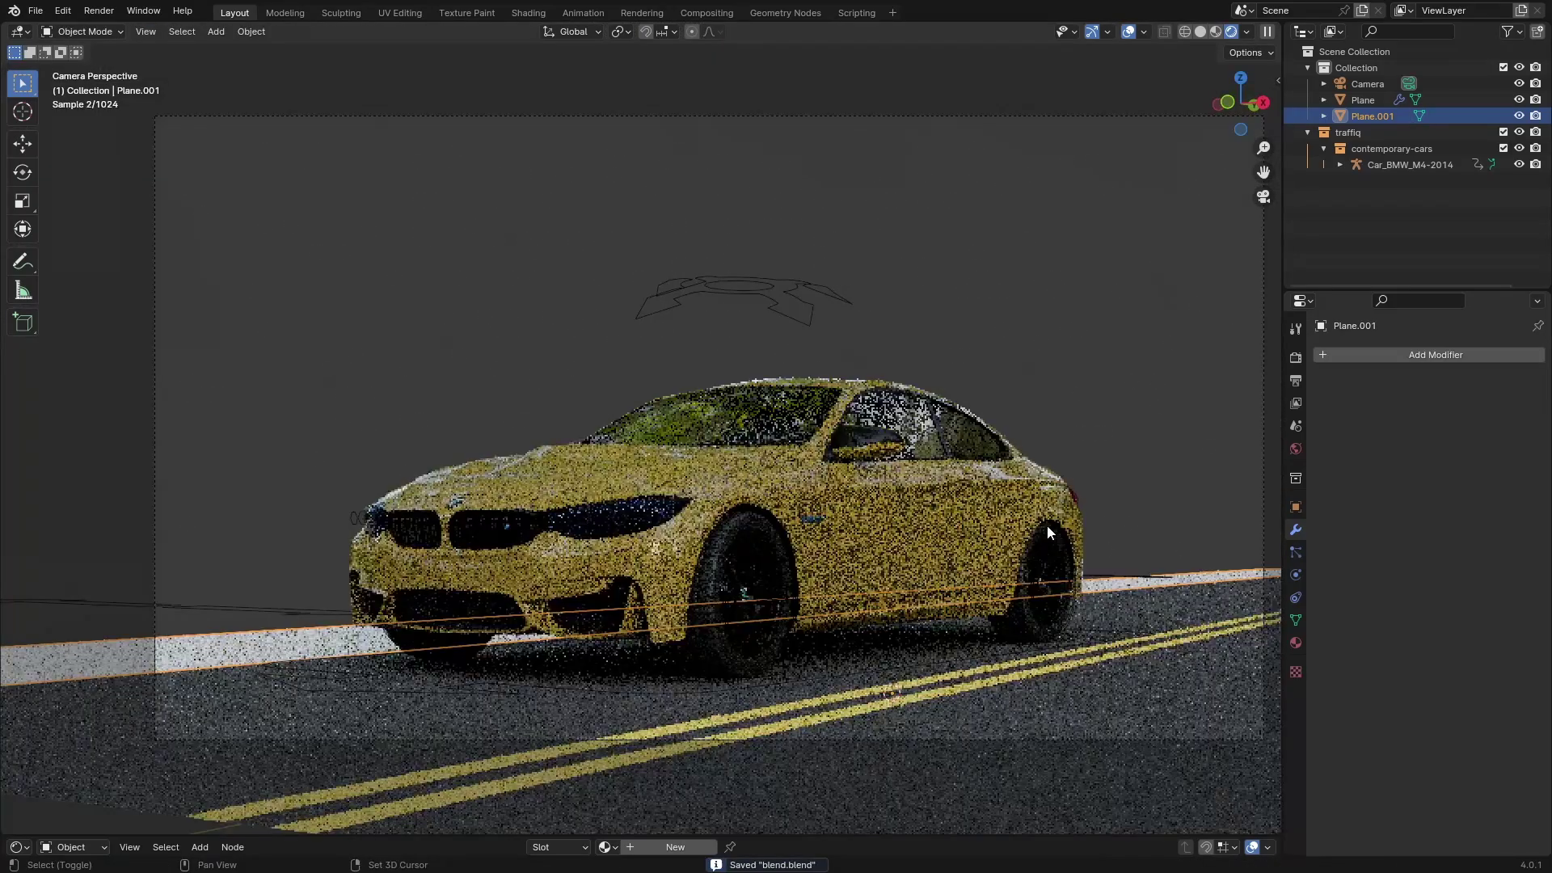
{"action": "scroll", "coordinate": [823, 488], "scroll_direction": "up", "scroll_amount": 2}
{"action": "middle_click_drag", "start_coordinate": [827, 458], "coordinate": [710, 493], "text": "shift"}
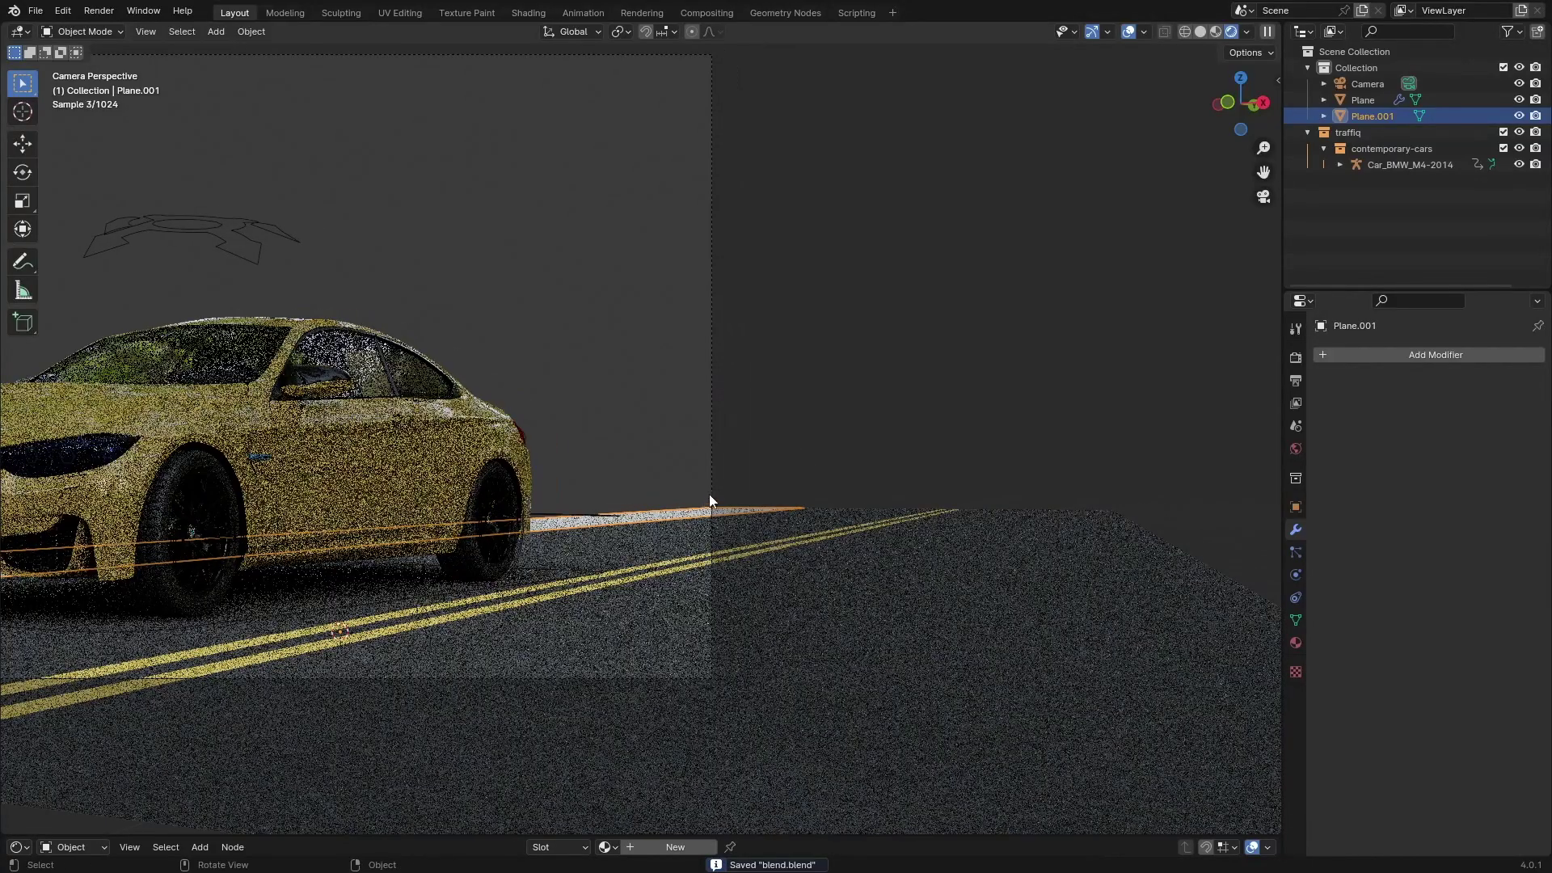
{"action": "middle_click_drag", "start_coordinate": [794, 469], "coordinate": [585, 537]}
{"action": "scroll", "coordinate": [754, 528], "scroll_direction": "down", "scroll_amount": 4}
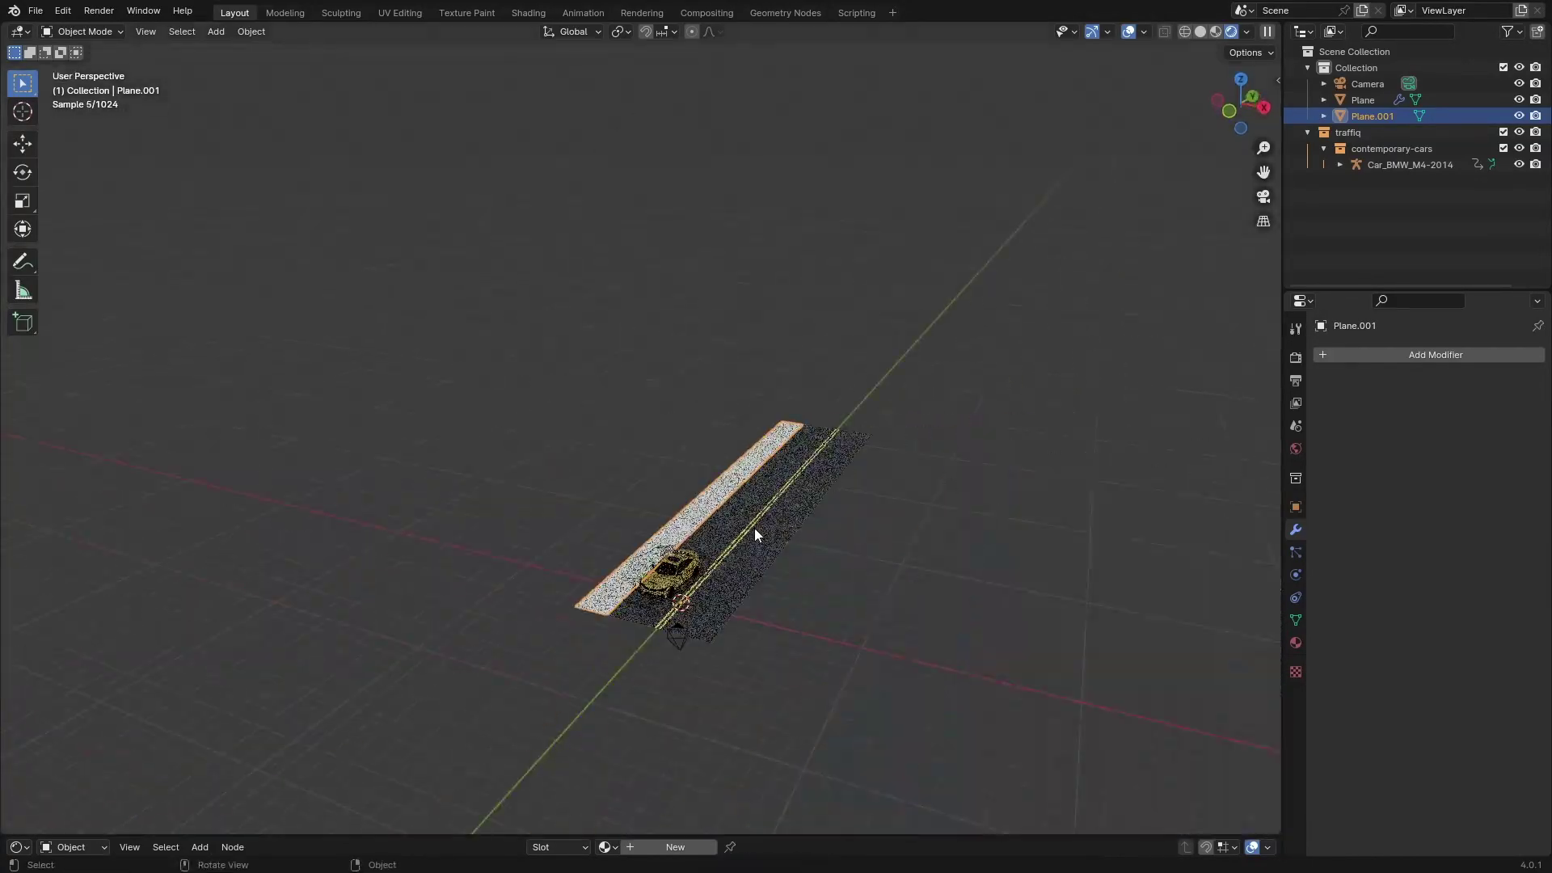
Widen the ground plane by moving its outer long edge -15 m along X, and check it in the camera view
{"action": "key", "text": "Tab"}
{"action": "key", "text": "ctrl+s"}
{"action": "left_click", "coordinate": [586, 537]}
{"action": "key", "text": "g"}
{"action": "key", "text": "x"}
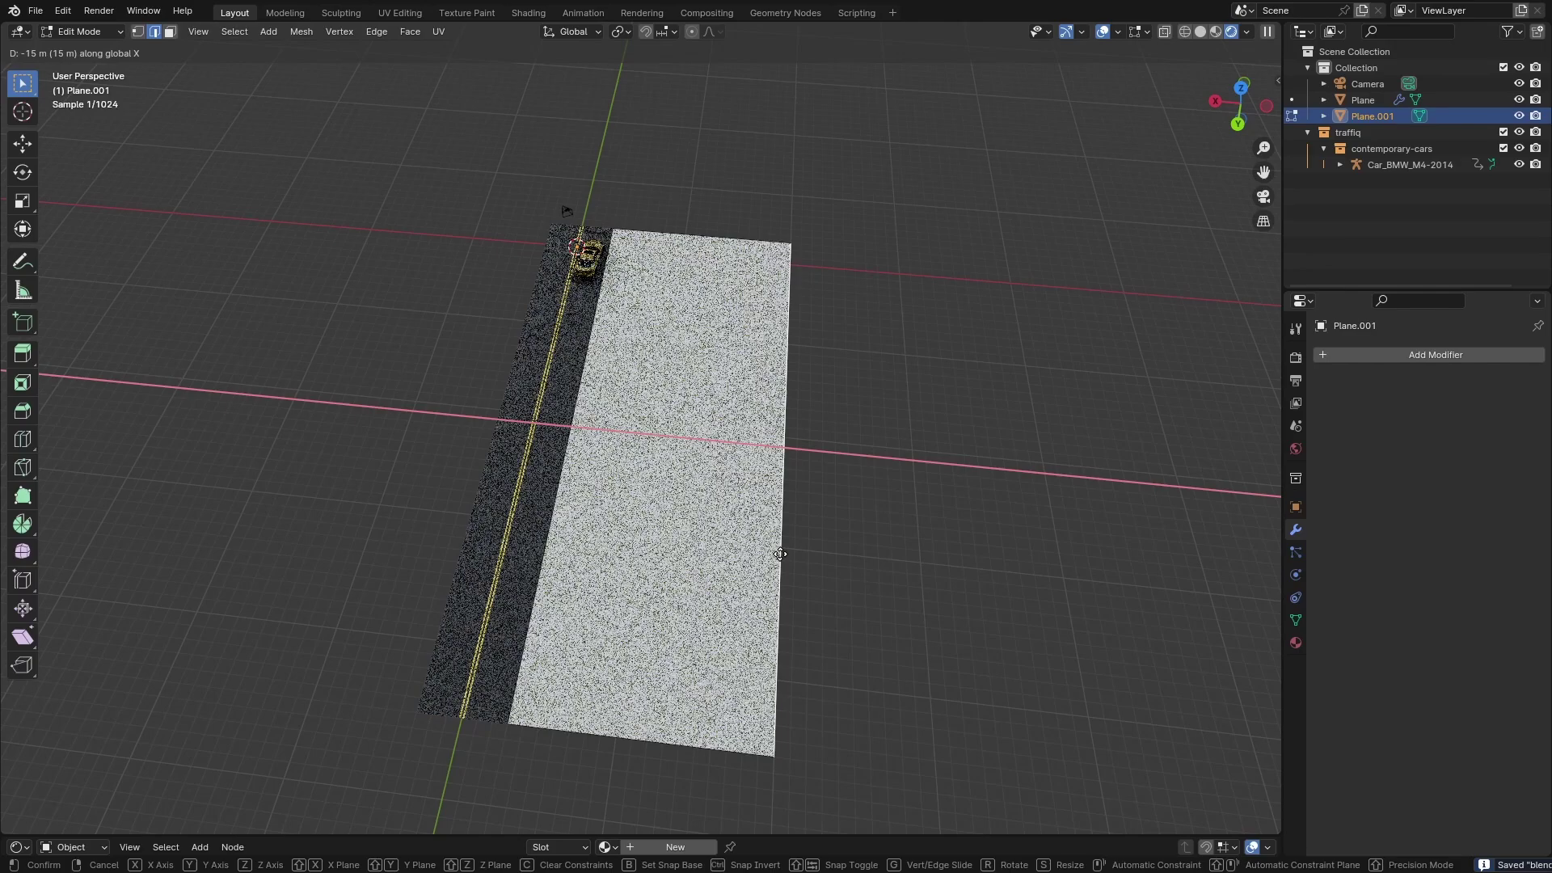
{"action": "left_click", "coordinate": [780, 554]}
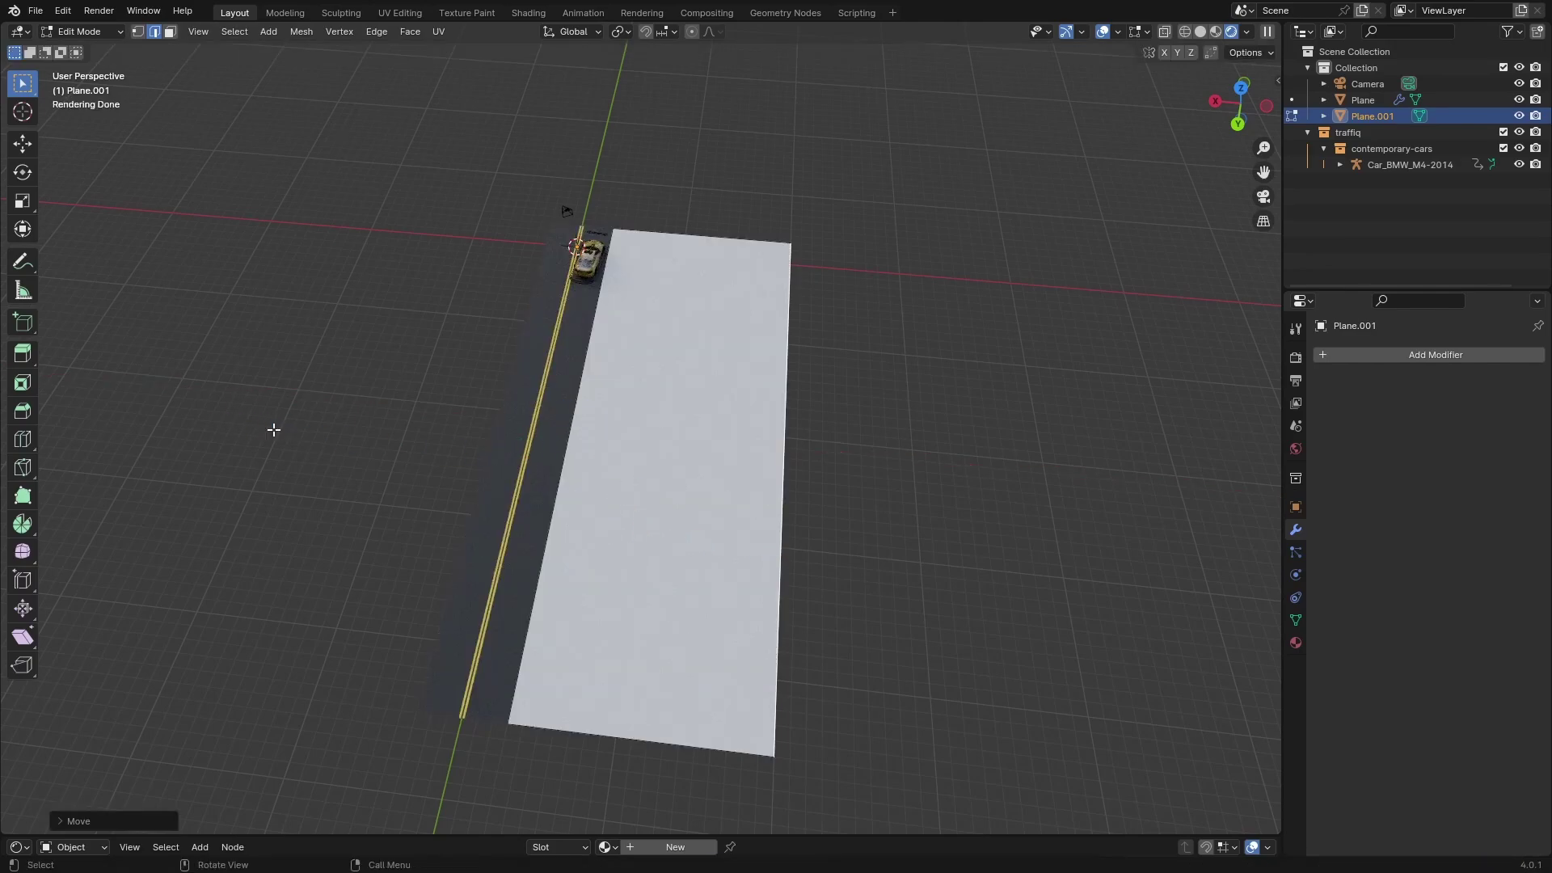
{"action": "middle_click_drag", "start_coordinate": [273, 430], "coordinate": [669, 504]}
{"action": "key", "text": "Tab"}
{"action": "key", "text": "KP_0"}
{"action": "scroll", "coordinate": [668, 507], "scroll_direction": "up", "scroll_amount": 5}
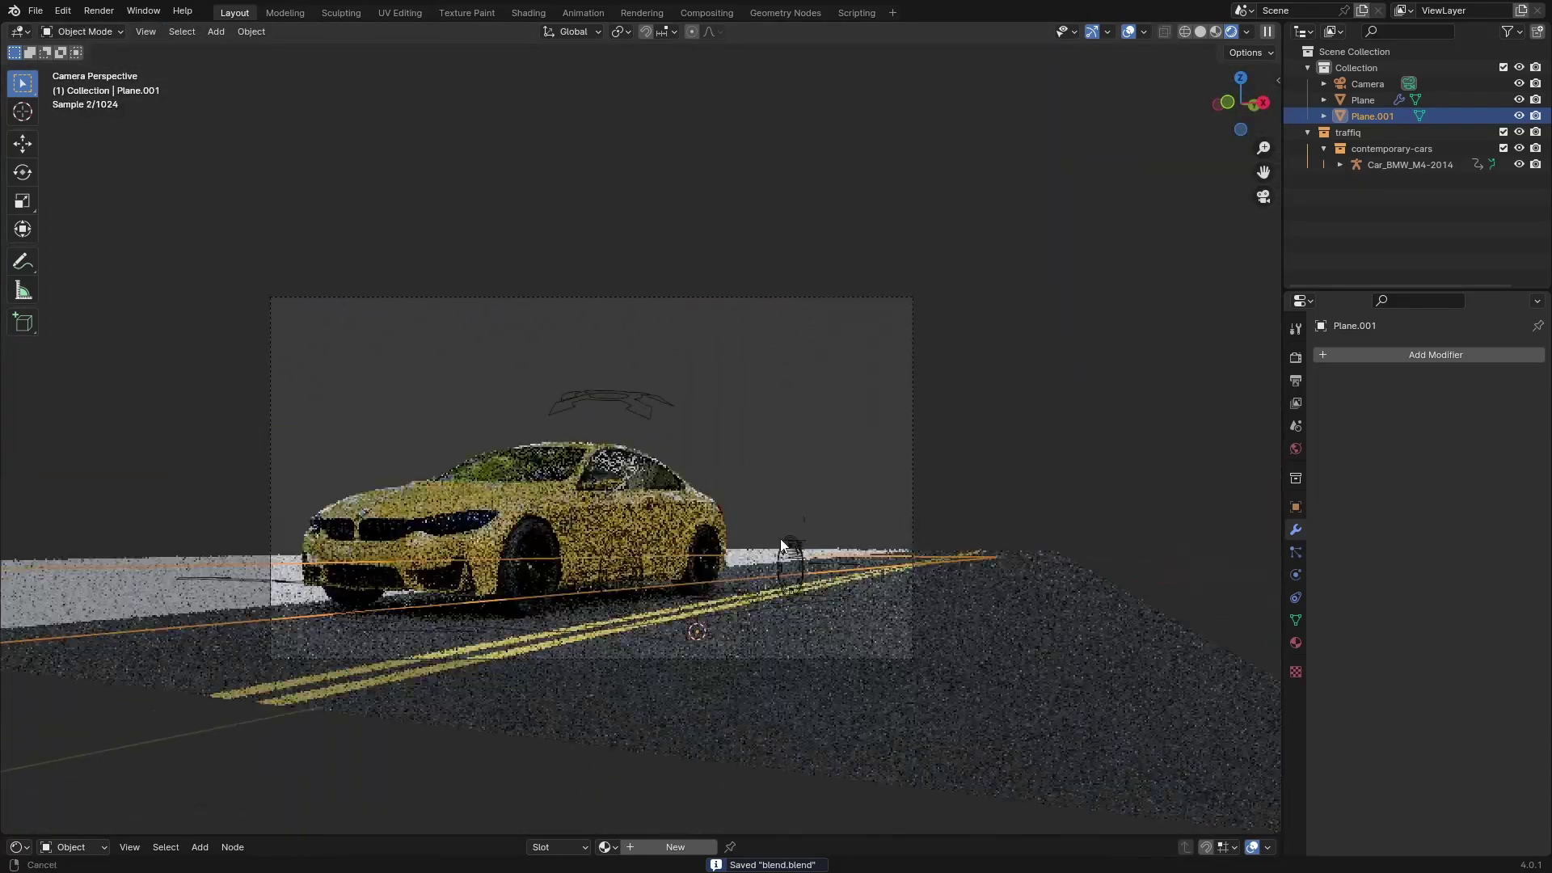
{"action": "middle_click_drag", "start_coordinate": [964, 556], "coordinate": [711, 549], "text": "shift"}
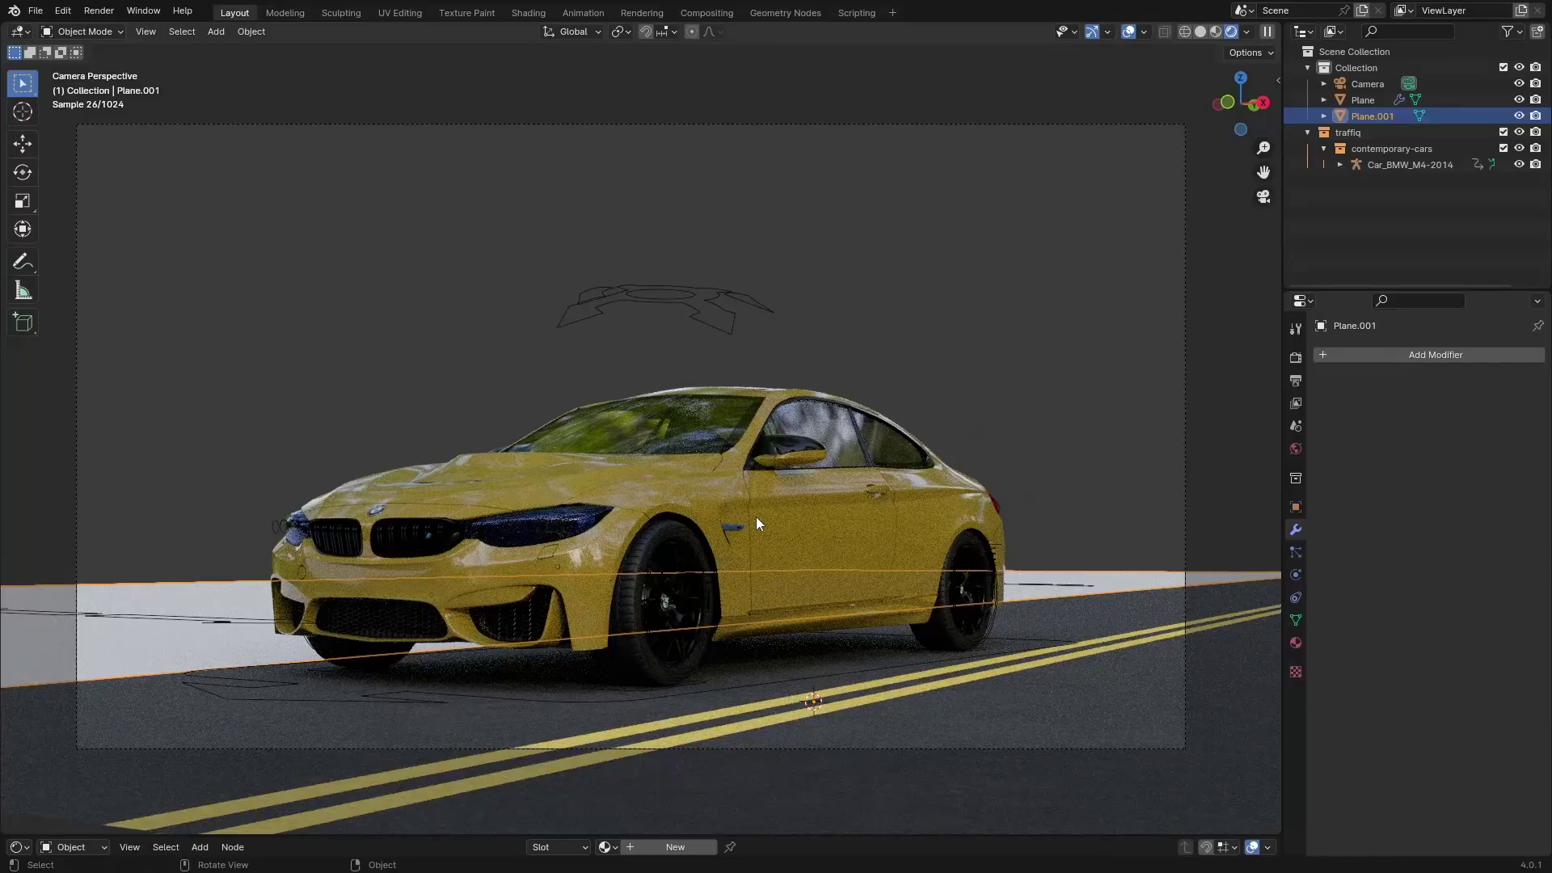
Divide the ground plane with 7 loop cuts across its length and 2 loop cuts along it
{"action": "key", "text": "Tab"}
{"action": "key", "text": "ctrl+r"}
{"action": "scroll", "coordinate": [706, 534], "scroll_direction": "up", "scroll_amount": 6}
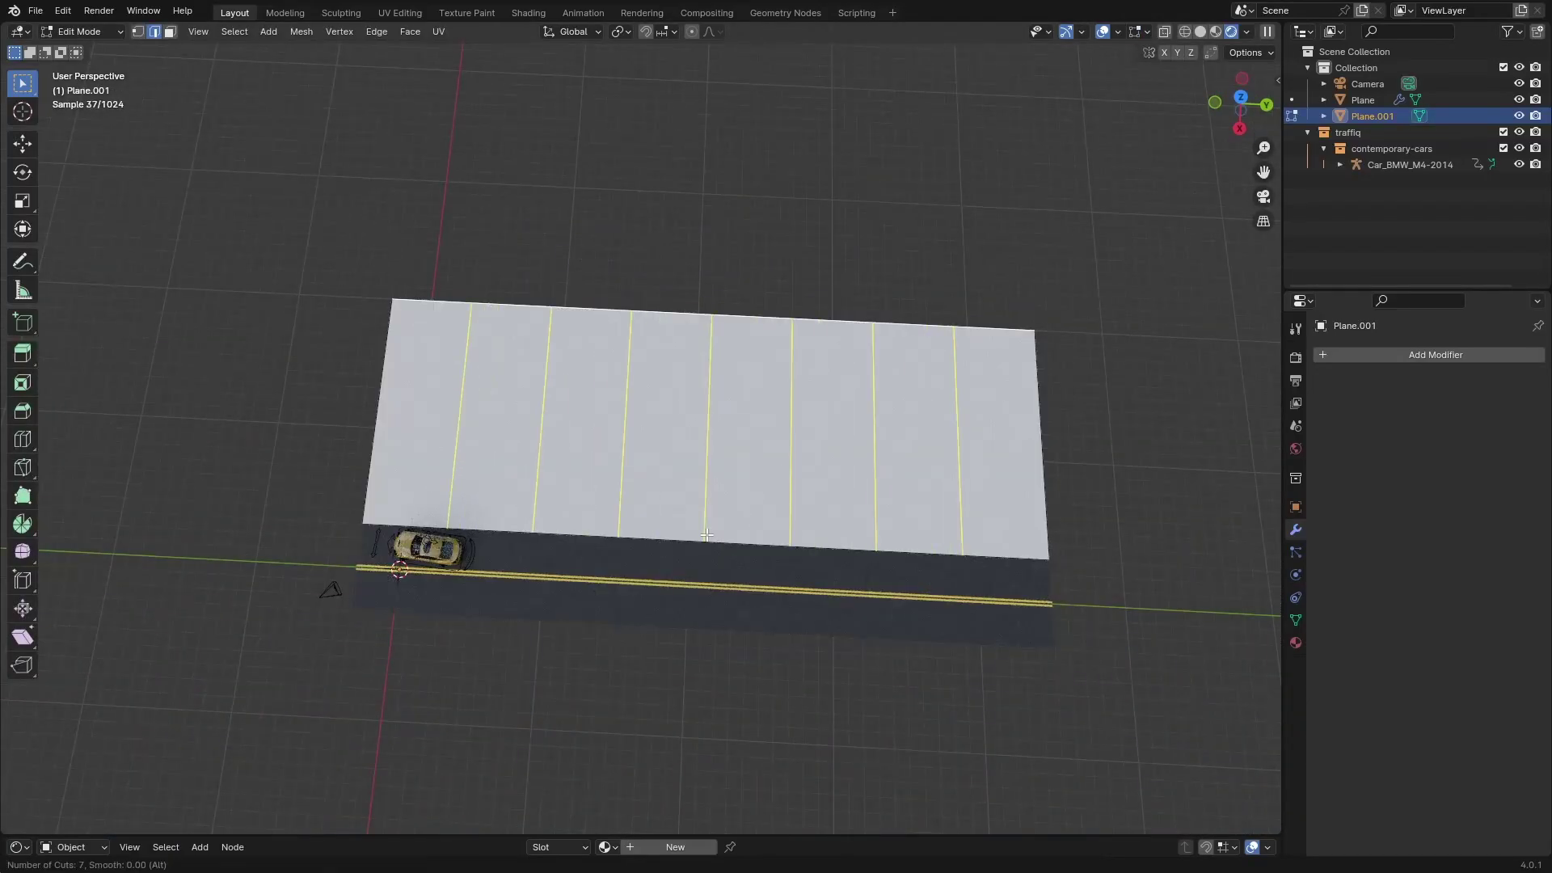
{"action": "left_click", "coordinate": [706, 534]}
{"action": "right_click", "coordinate": [707, 535]}
{"action": "key", "text": "ctrl+r"}
{"action": "scroll", "coordinate": [376, 441], "scroll_direction": "down", "scroll_amount": 4}
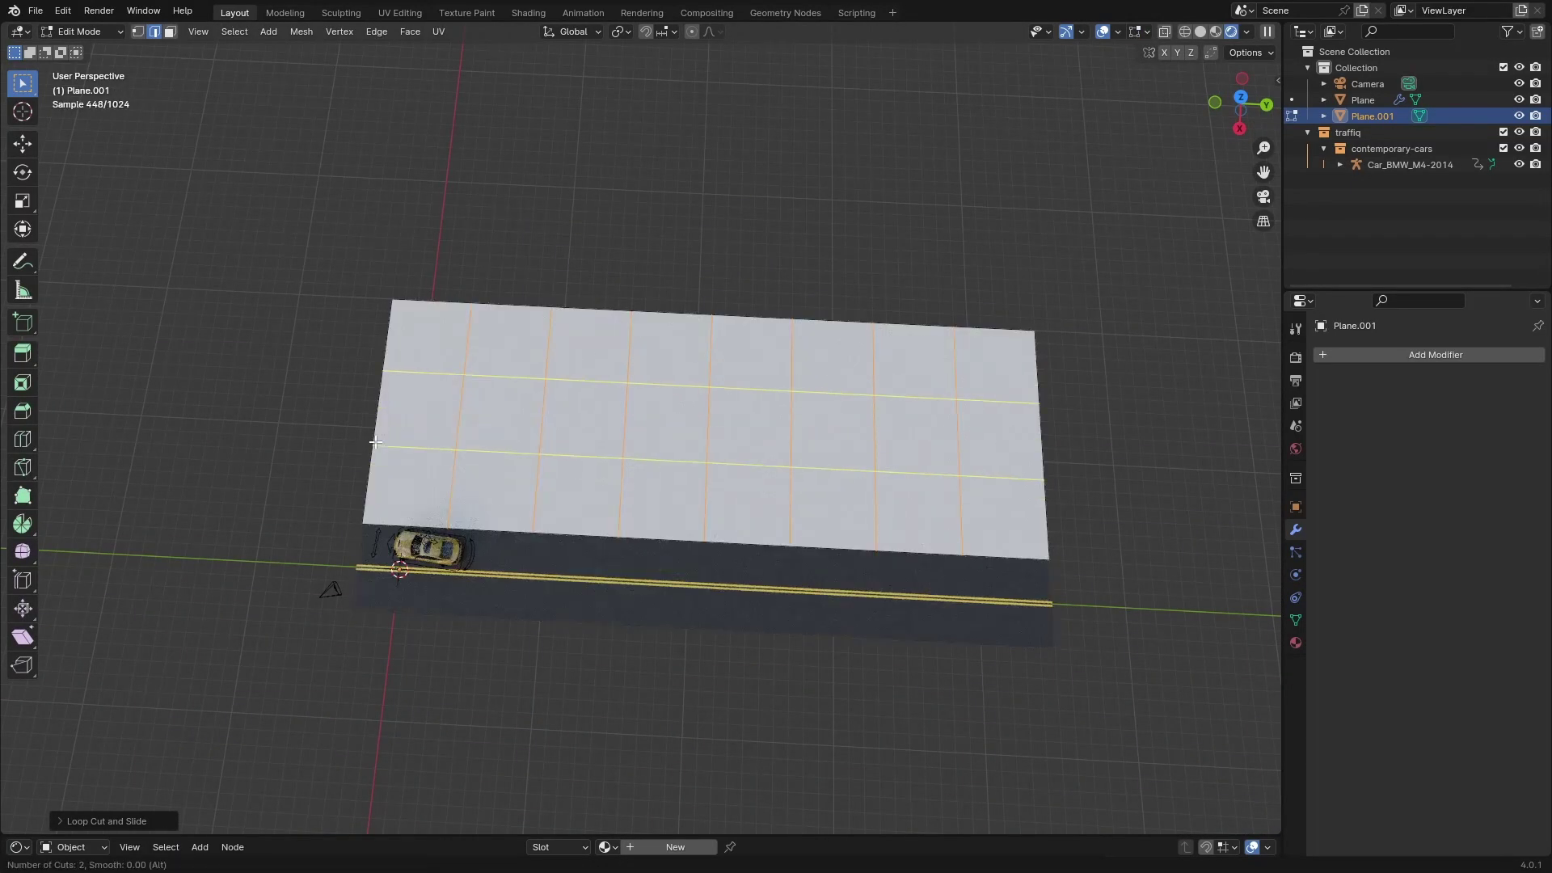
{"action": "right_click", "coordinate": [387, 446]}
{"action": "mouse_move", "coordinate": [394, 458]}
{"action": "middle_mouse_down"}
{"action": "mouse_move", "coordinate": [446, 459]}
{"action": "mouse_move", "coordinate": [398, 462]}
{"action": "middle_mouse_up"}
Select all faces of the ground plane and subdivide them five times
{"action": "key", "text": "3"}
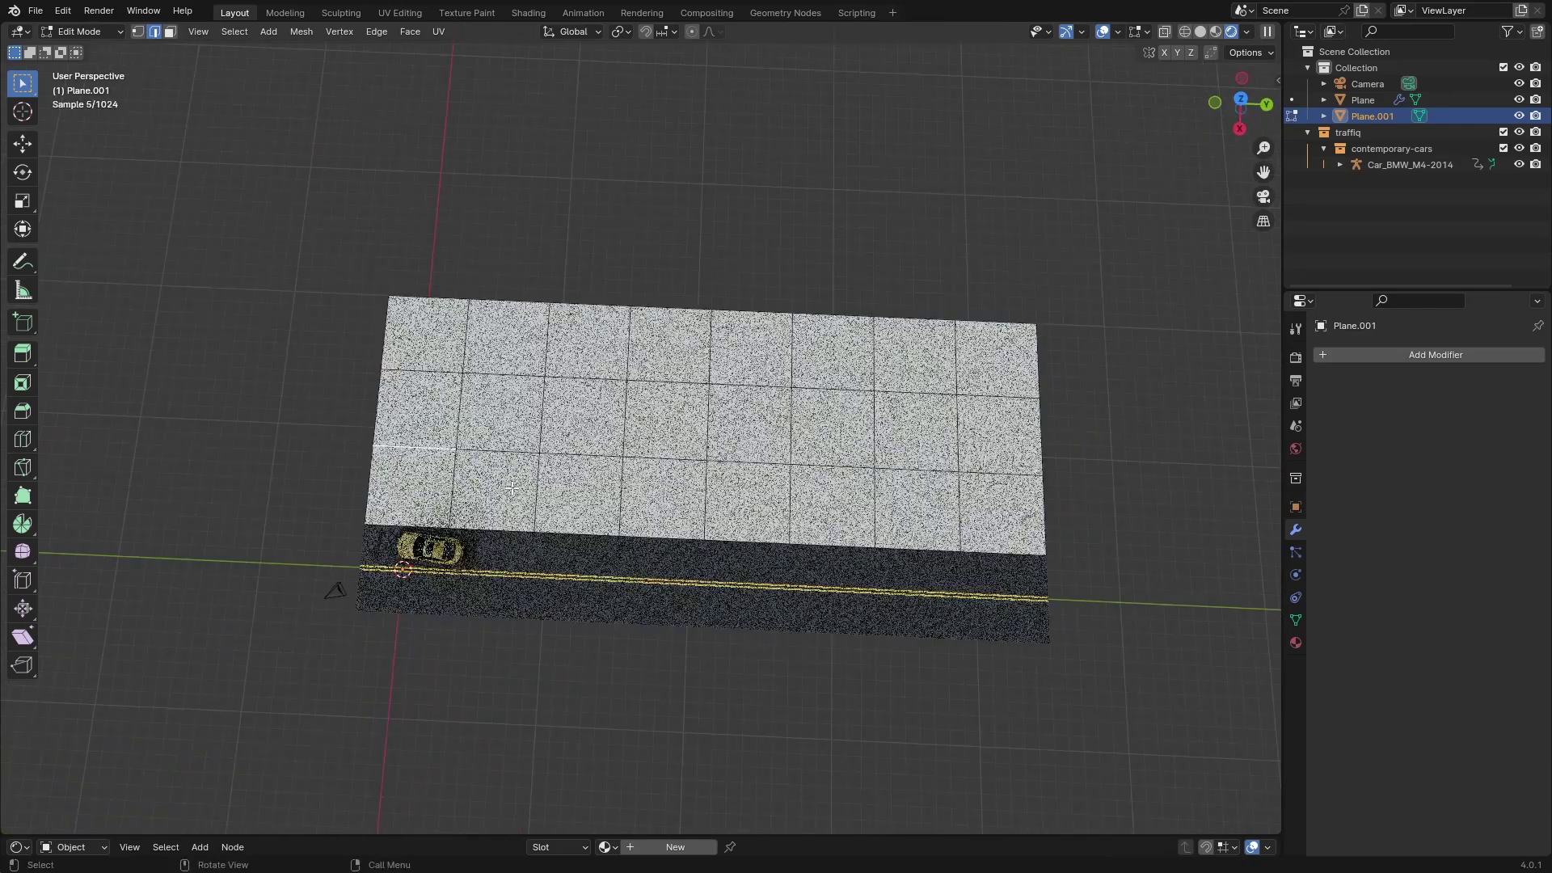
{"action": "left_click", "coordinate": [416, 478]}
{"action": "left_click_drag", "start_coordinate": [1185, 564], "coordinate": [222, 202]}
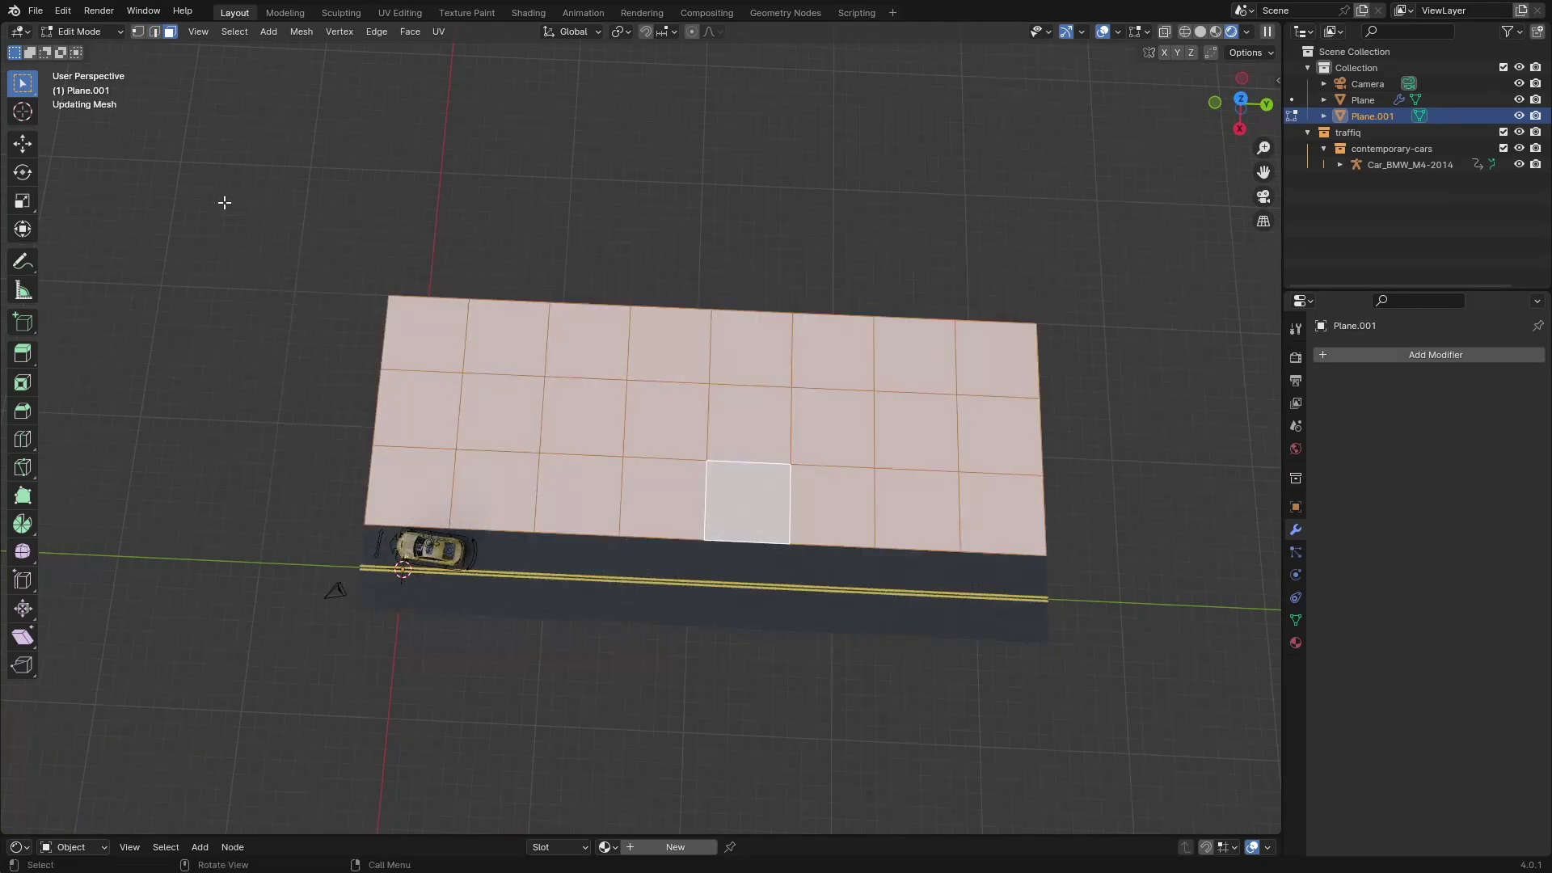
{"action": "middle_click_drag", "start_coordinate": [588, 402], "coordinate": [599, 406]}
{"action": "right_click", "coordinate": [599, 405]}
{"action": "left_click", "coordinate": [510, 427]}
{"action": "right_click", "coordinate": [510, 427]}
{"action": "left_click", "coordinate": [510, 427]}
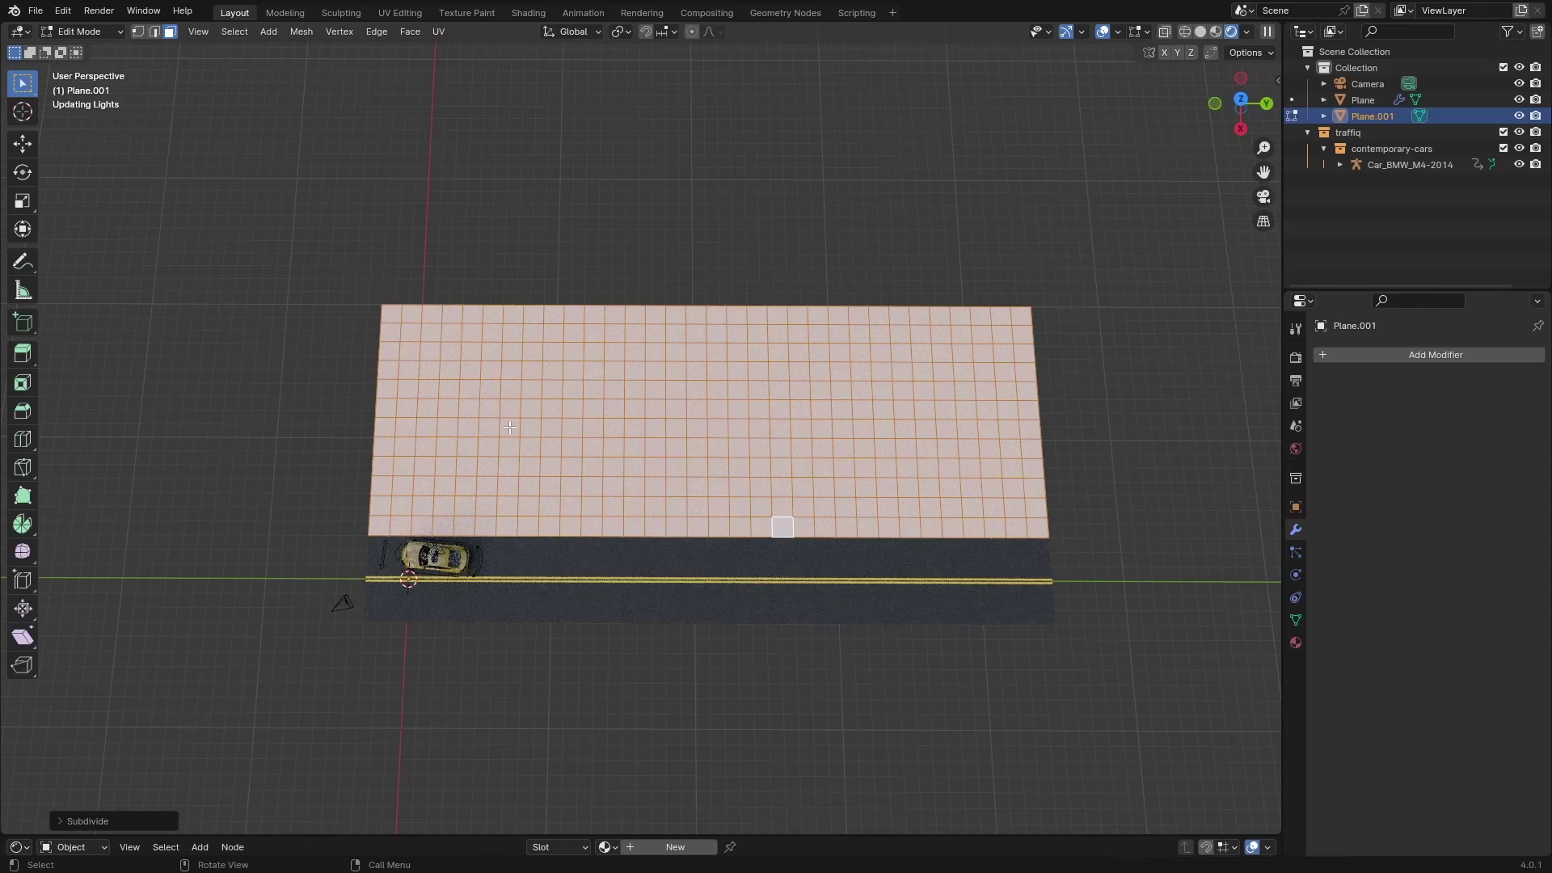
{"action": "right_click", "coordinate": [510, 426]}
{"action": "left_click", "coordinate": [509, 427]}
{"action": "right_click", "coordinate": [509, 426]}
{"action": "left_click", "coordinate": [510, 427]}
{"action": "right_click", "coordinate": [506, 430]}
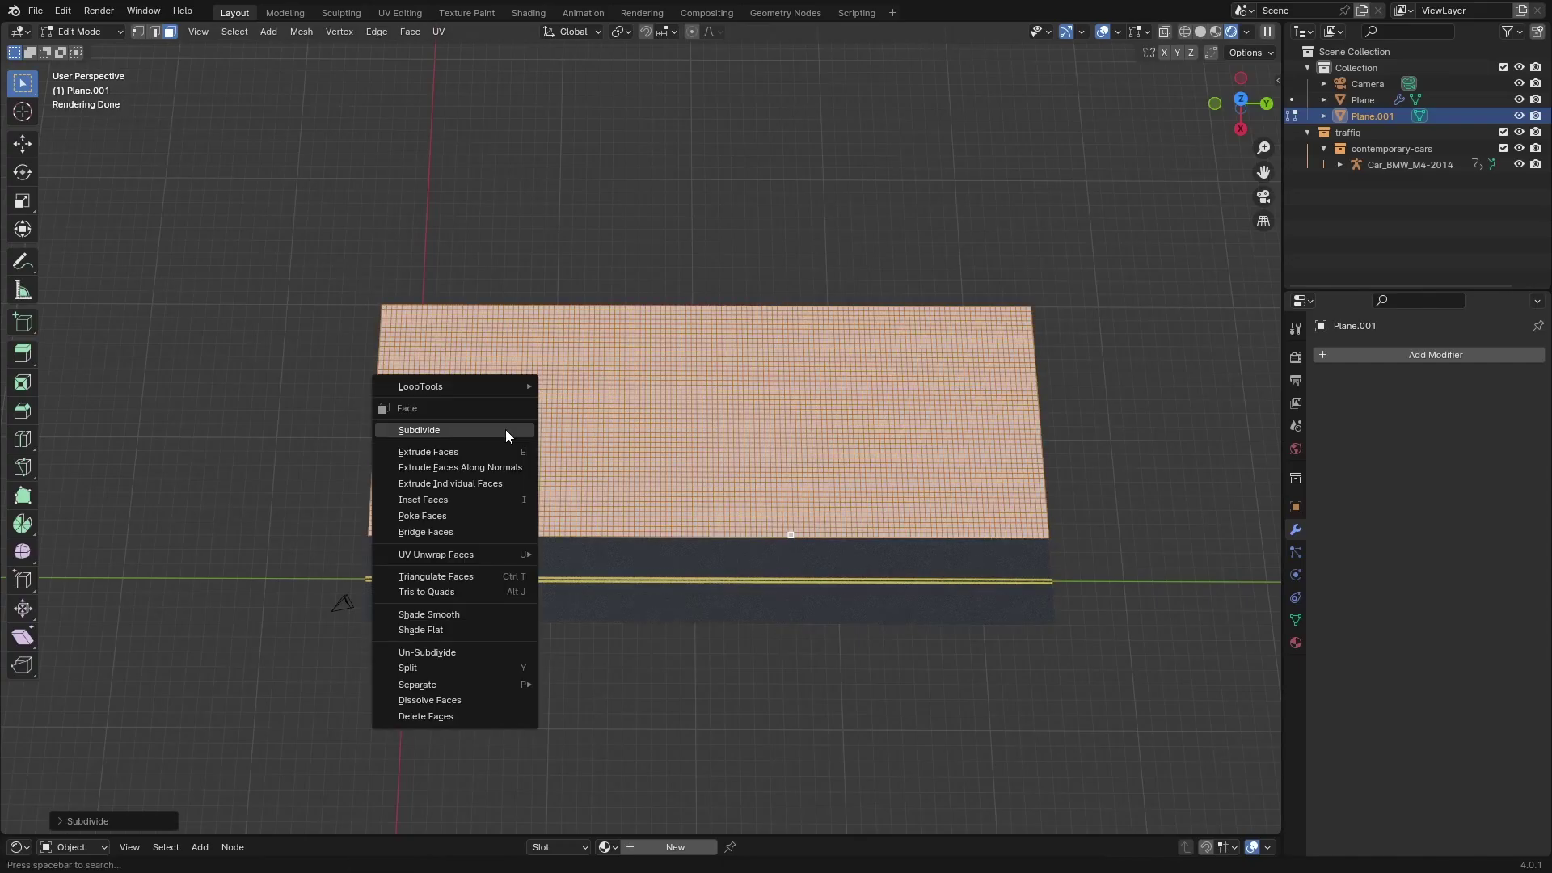
{"action": "left_click", "coordinate": [506, 429]}
{"action": "middle_click_drag", "start_coordinate": [506, 429], "coordinate": [714, 60]}
{"action": "key", "text": "Tab"}
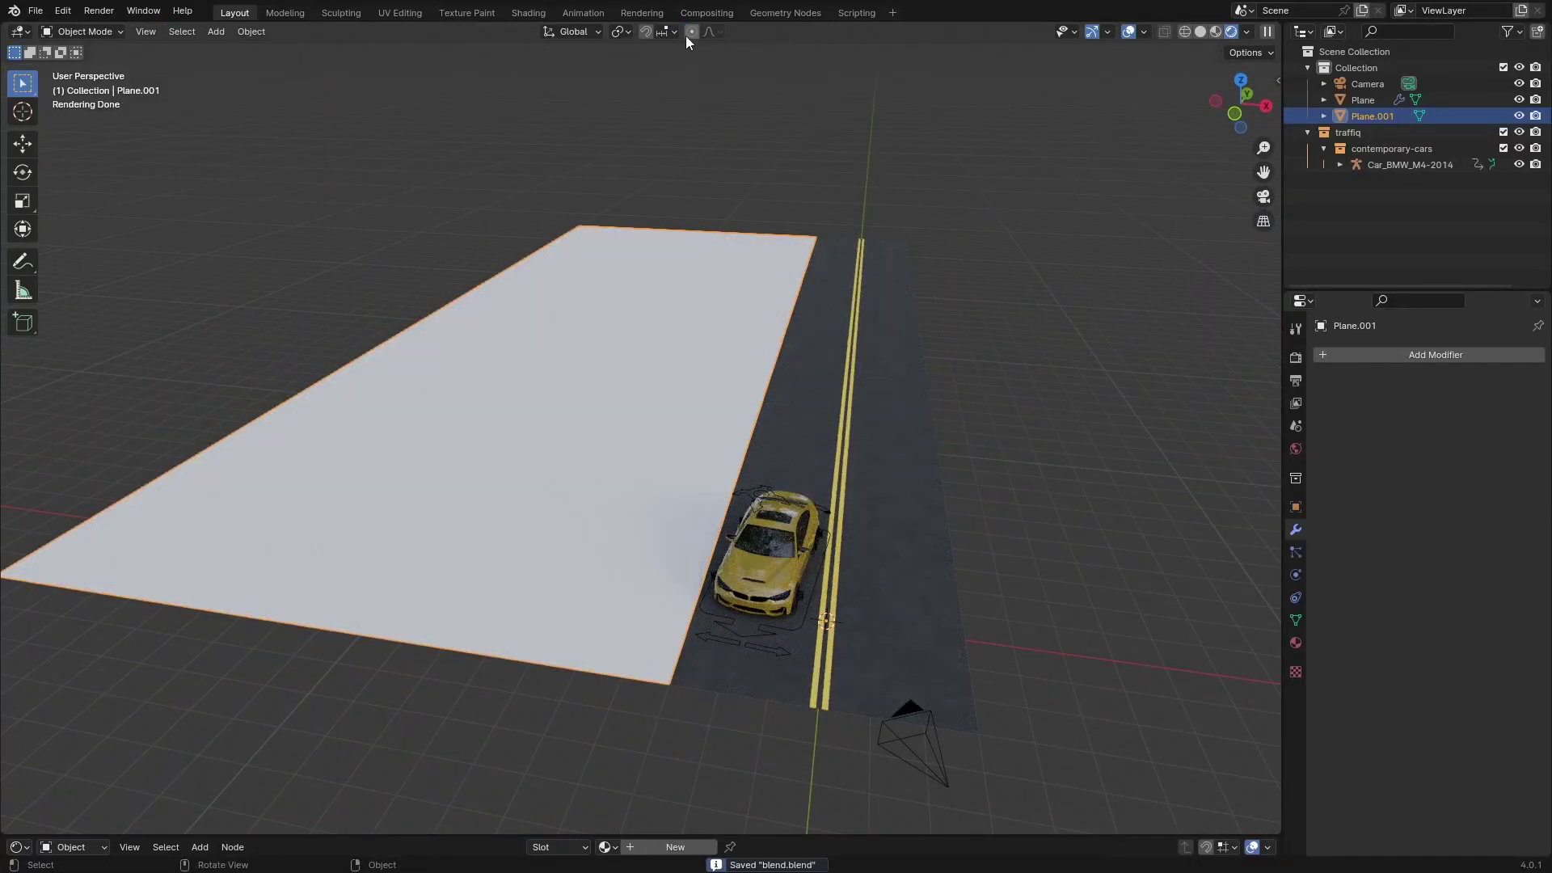
Shape rolling hills in the ground plane by raising vertices along Z with Smooth proportional editing
{"action": "key", "text": "Tab"}
{"action": "middle_click_drag", "start_coordinate": [523, 246], "coordinate": [456, 403]}
{"action": "key", "text": "alt+a"}
{"action": "key", "text": "1"}
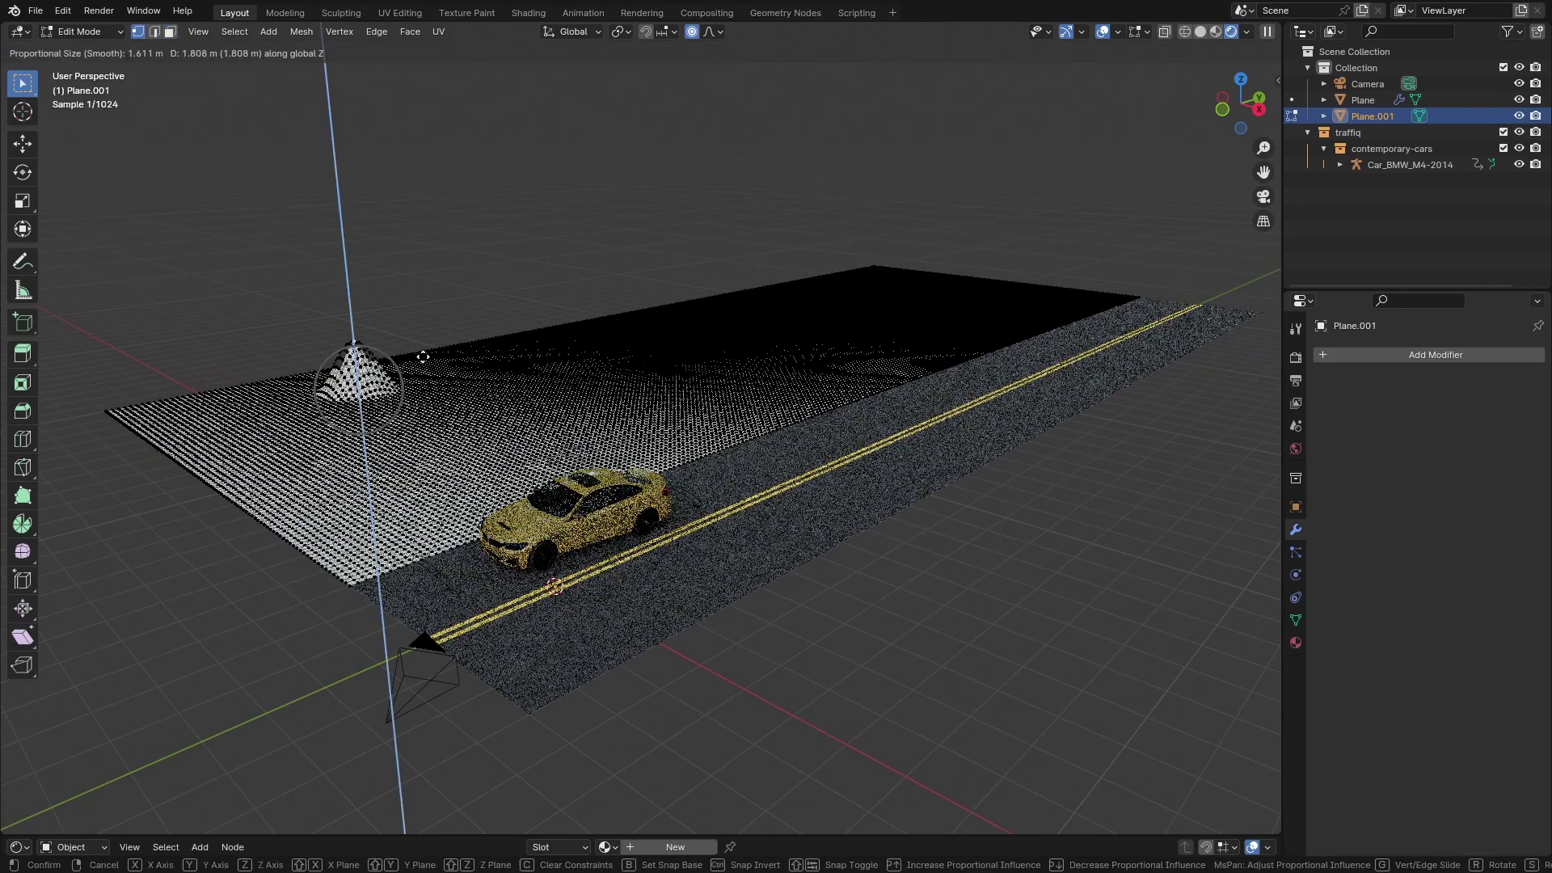
{"action": "scroll", "coordinate": [423, 357], "scroll_direction": "down", "scroll_amount": 8}
{"action": "left_click", "coordinate": [423, 352]}
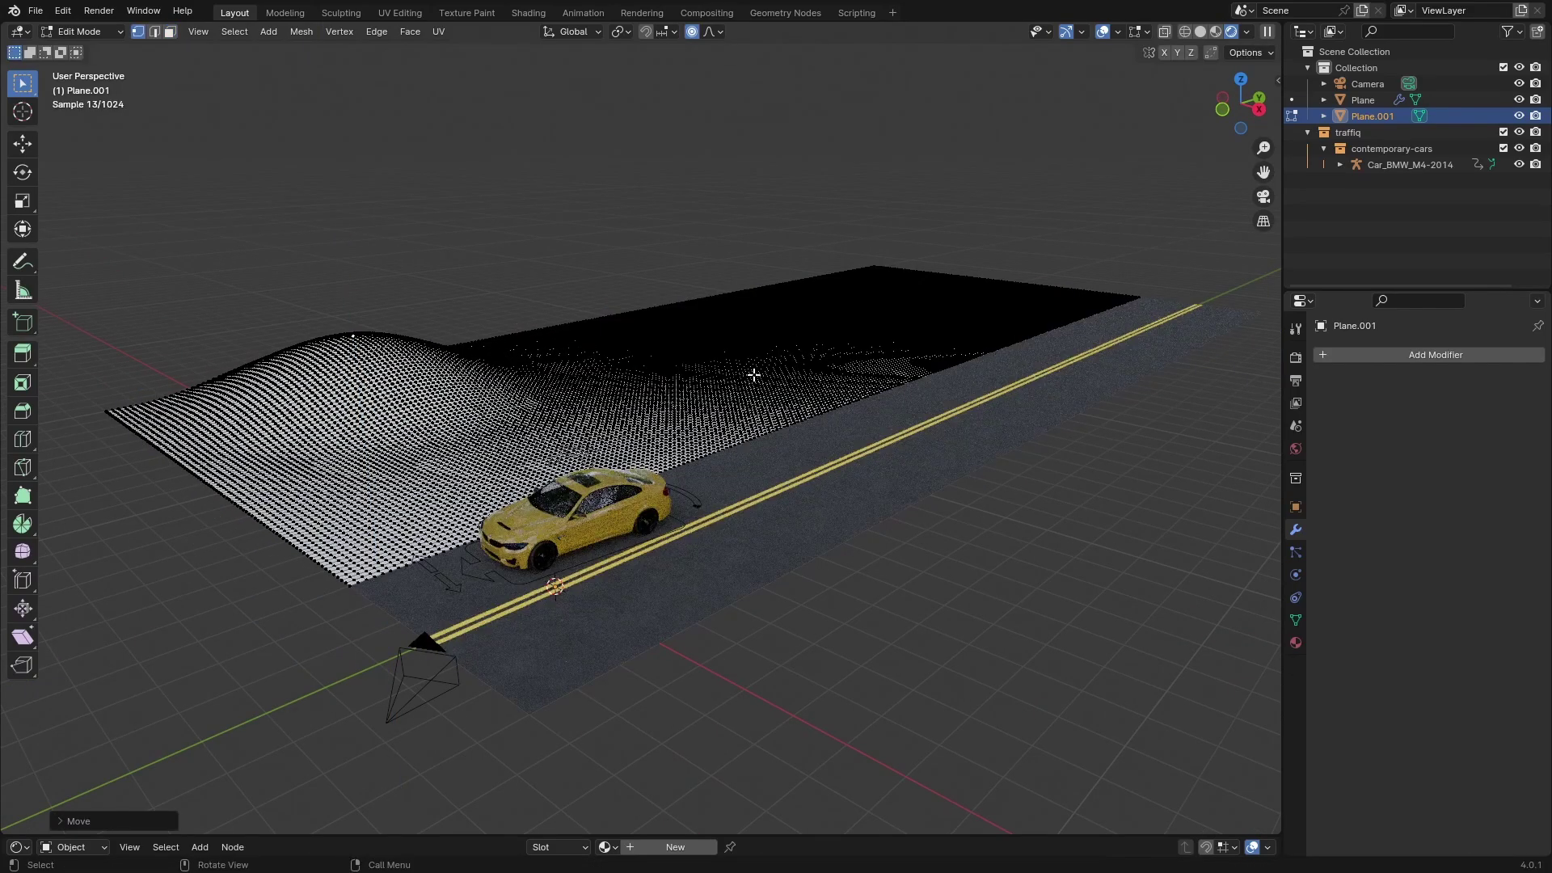
{"action": "key", "text": "g"}
{"action": "key", "text": "z"}
{"action": "left_click", "coordinate": [686, 340]}
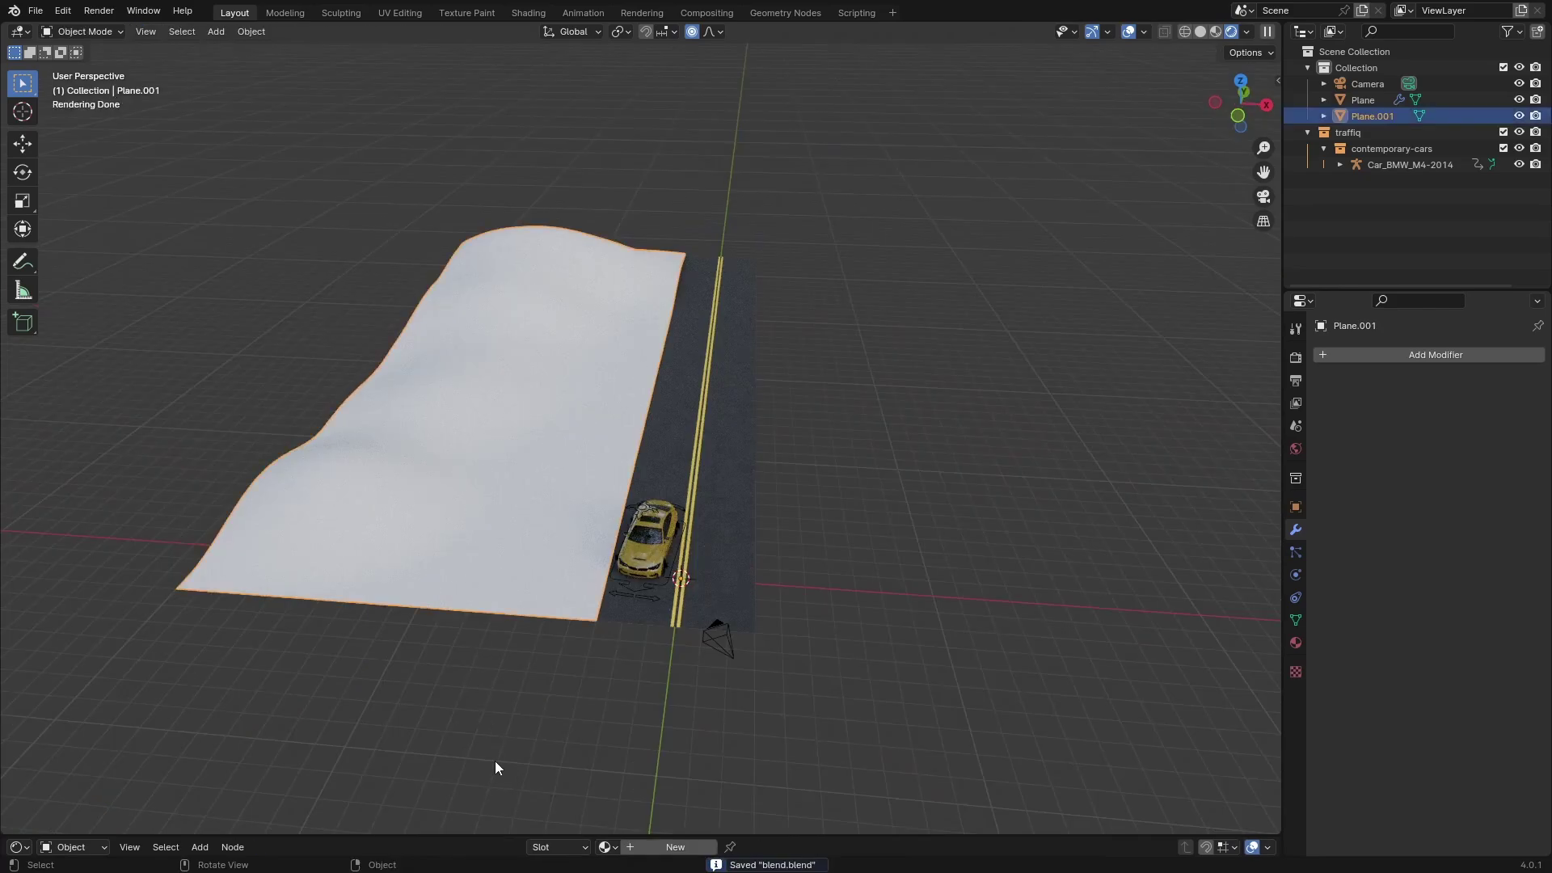
Give the hilly plane a new material named Ground and enlarge the shader editor
{"action": "left_click", "coordinate": [661, 846]}
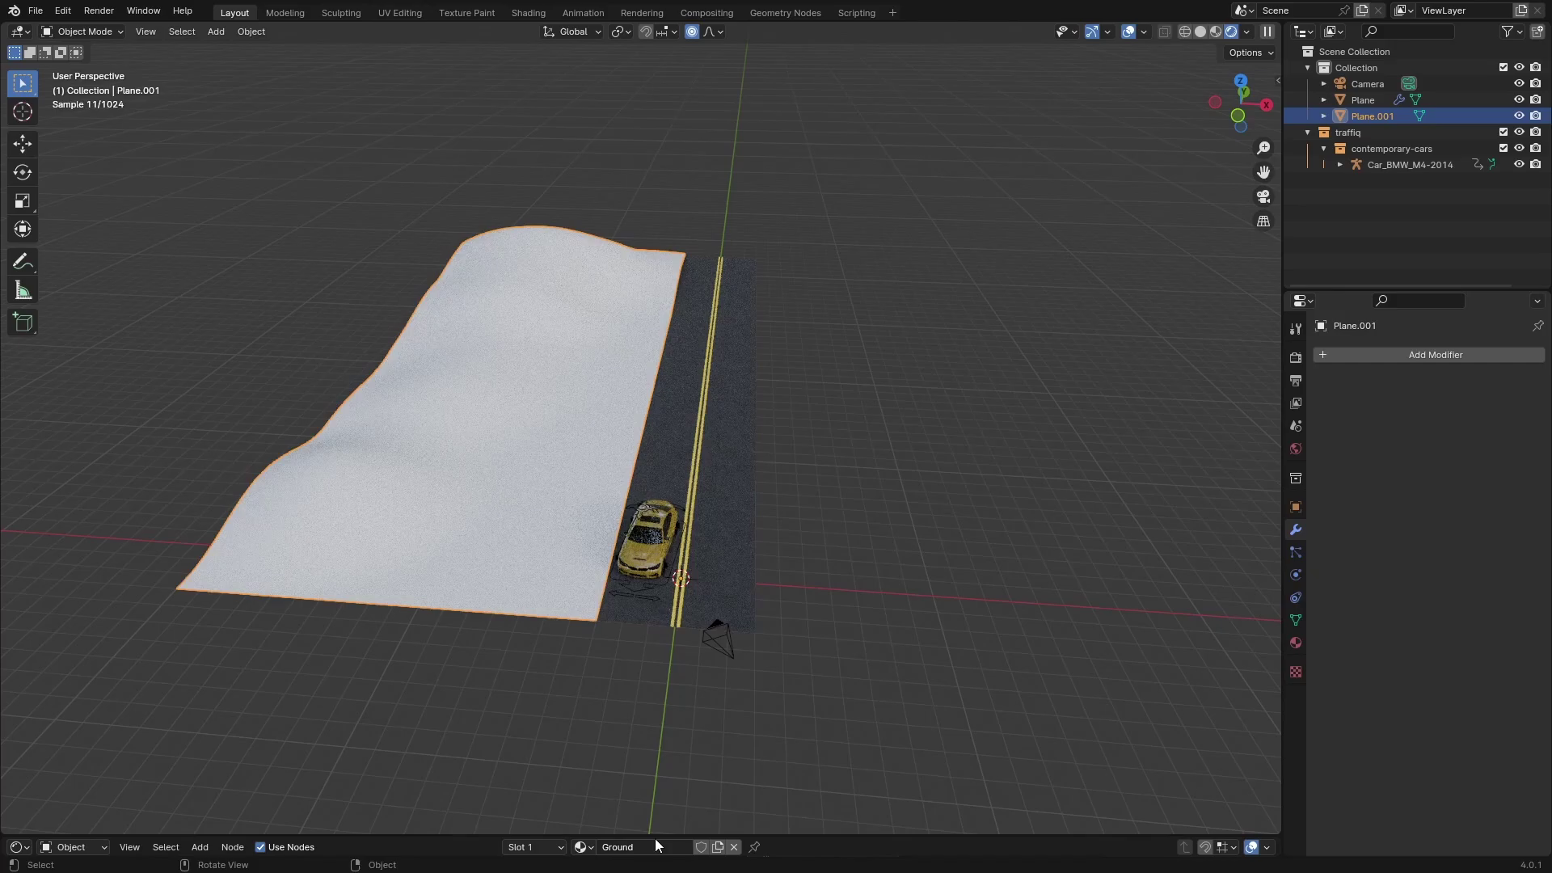
{"action": "left_click_drag", "start_coordinate": [469, 833], "coordinate": [477, 425]}
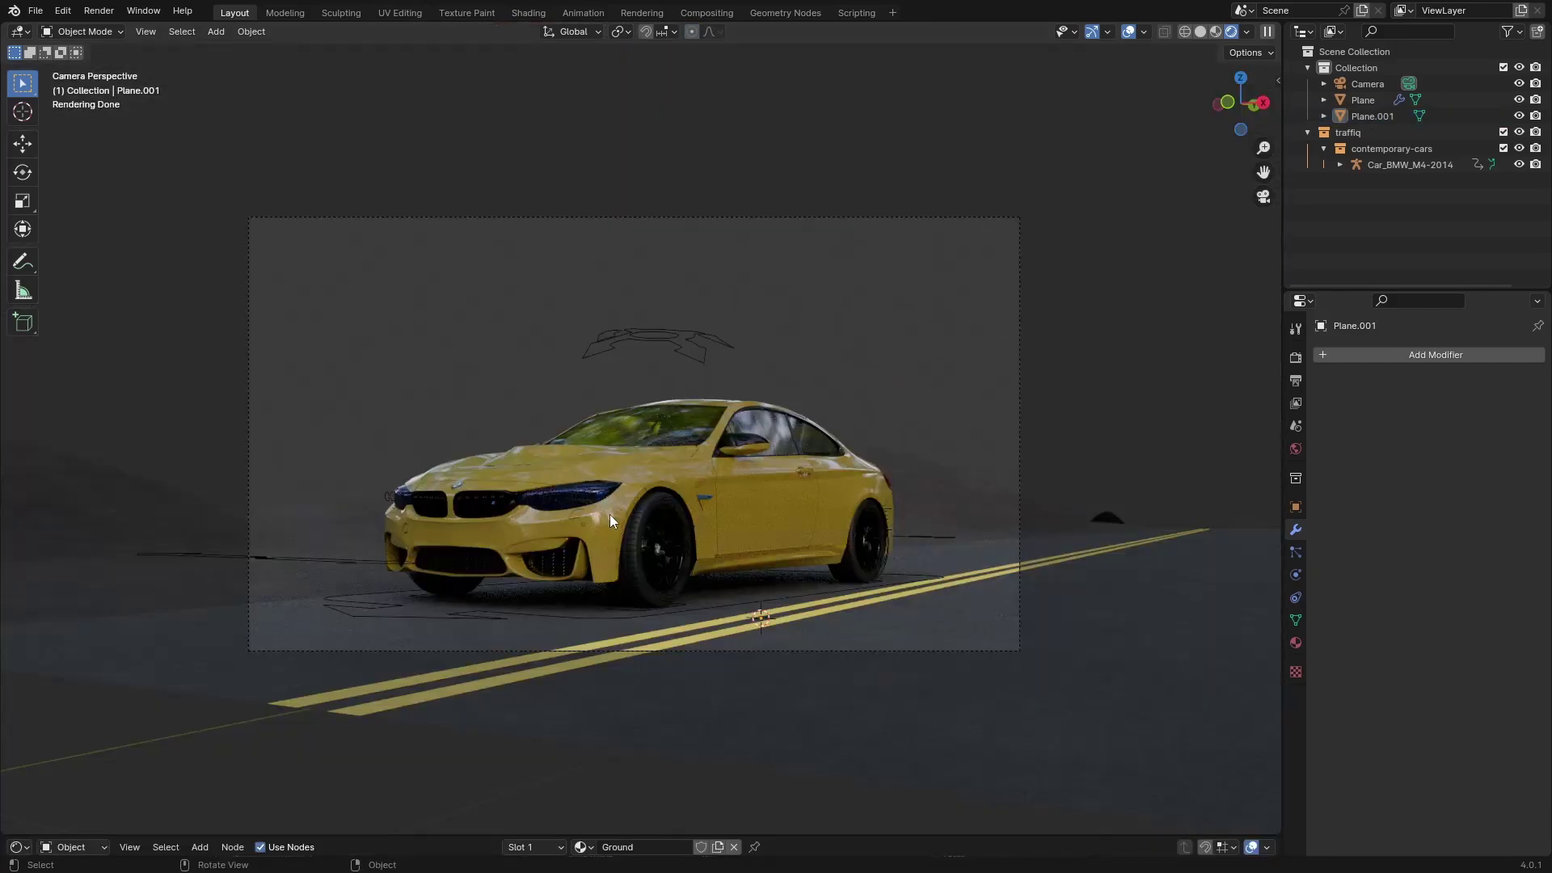
{"action": "middle_click_drag", "start_coordinate": [610, 514], "coordinate": [609, 569]}
{"action": "scroll", "coordinate": [566, 545], "scroll_direction": "down", "scroll_amount": 5}
Select the ground plane and scatter the botaniq Grass_With-leaves spring-summer particle system over it
{"action": "left_click", "coordinate": [536, 534]}
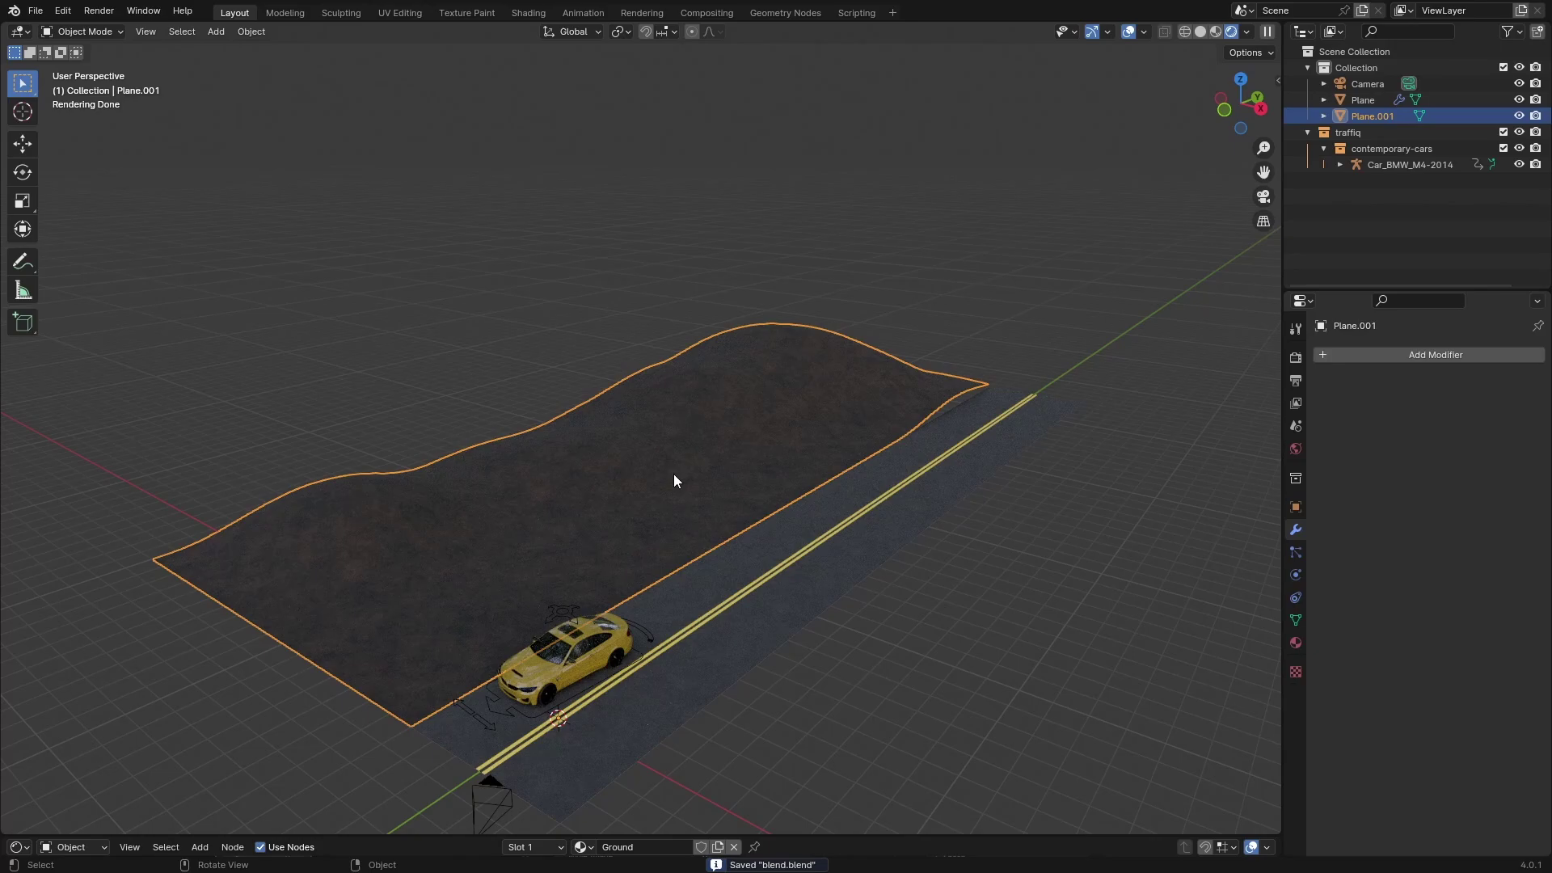
{"action": "key", "text": "n"}
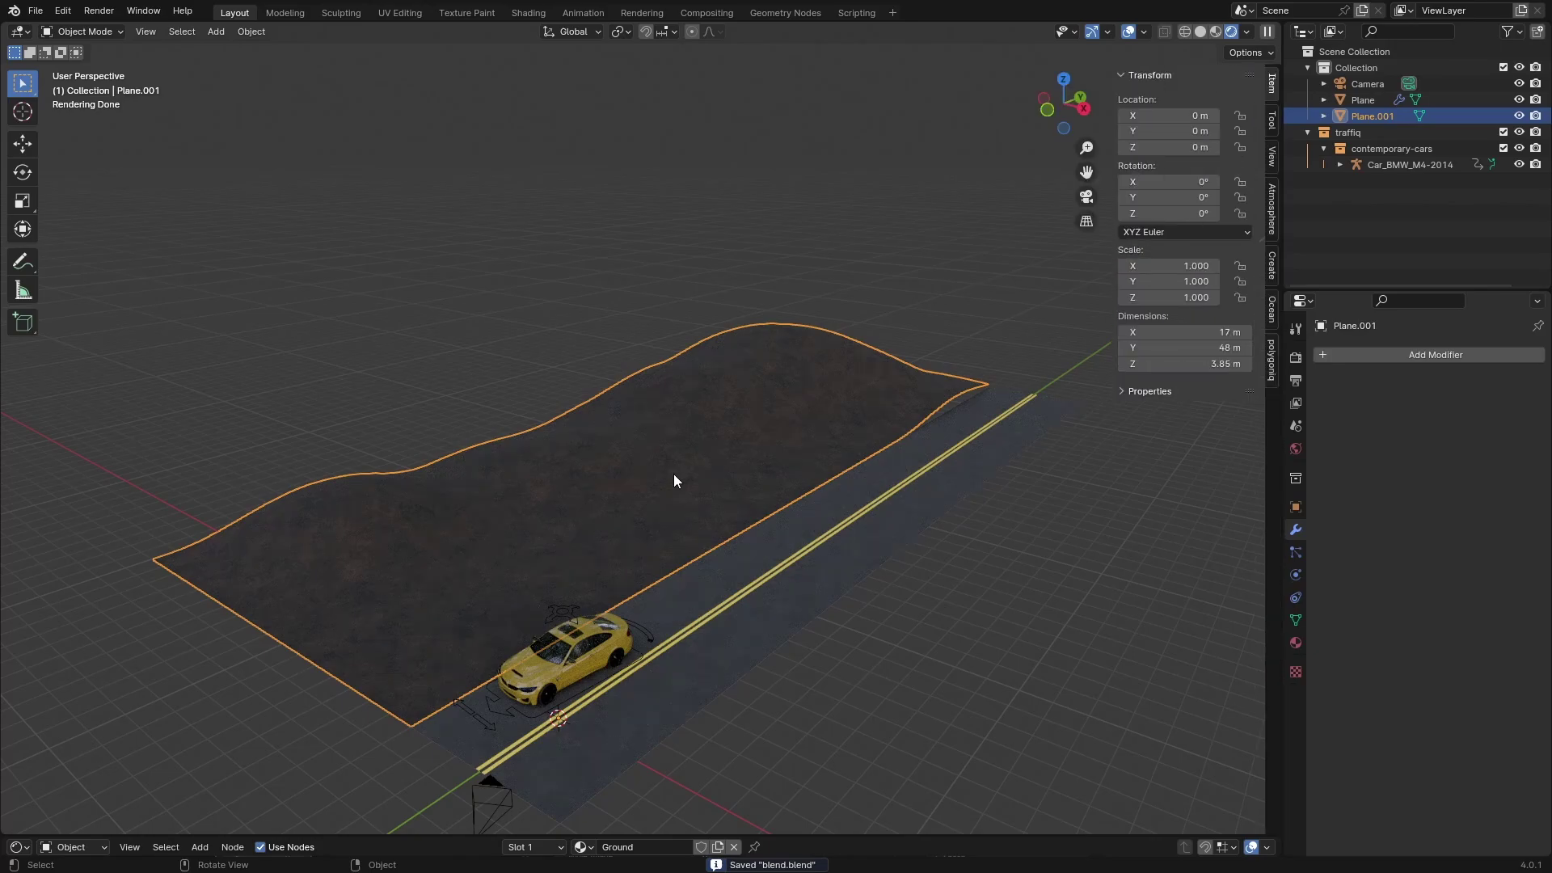
{"action": "left_click", "coordinate": [1271, 363]}
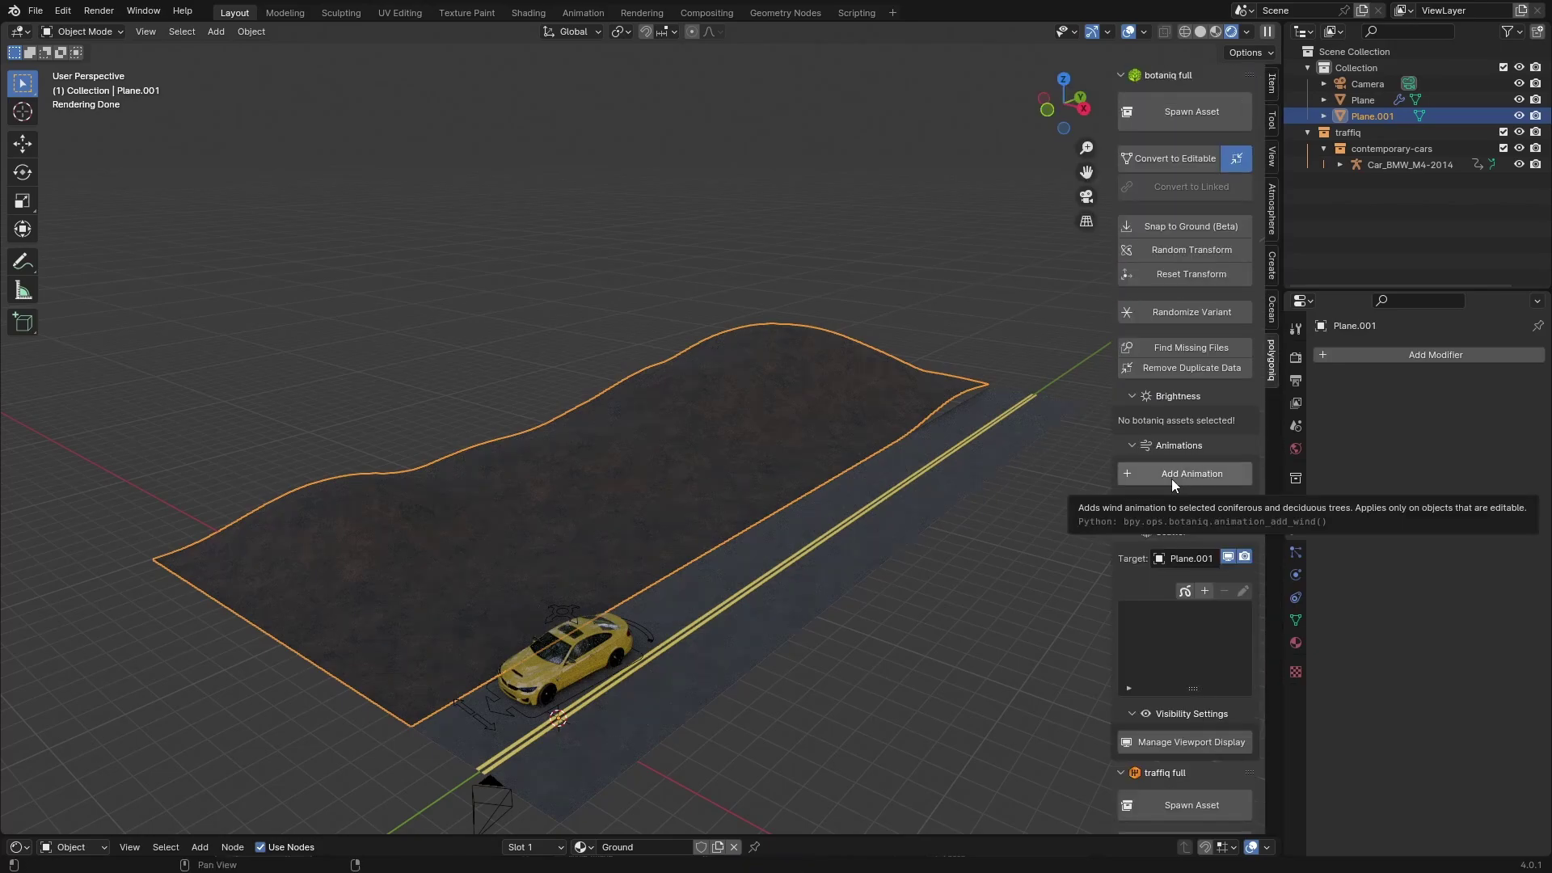
{"action": "left_click", "coordinate": [1207, 593]}
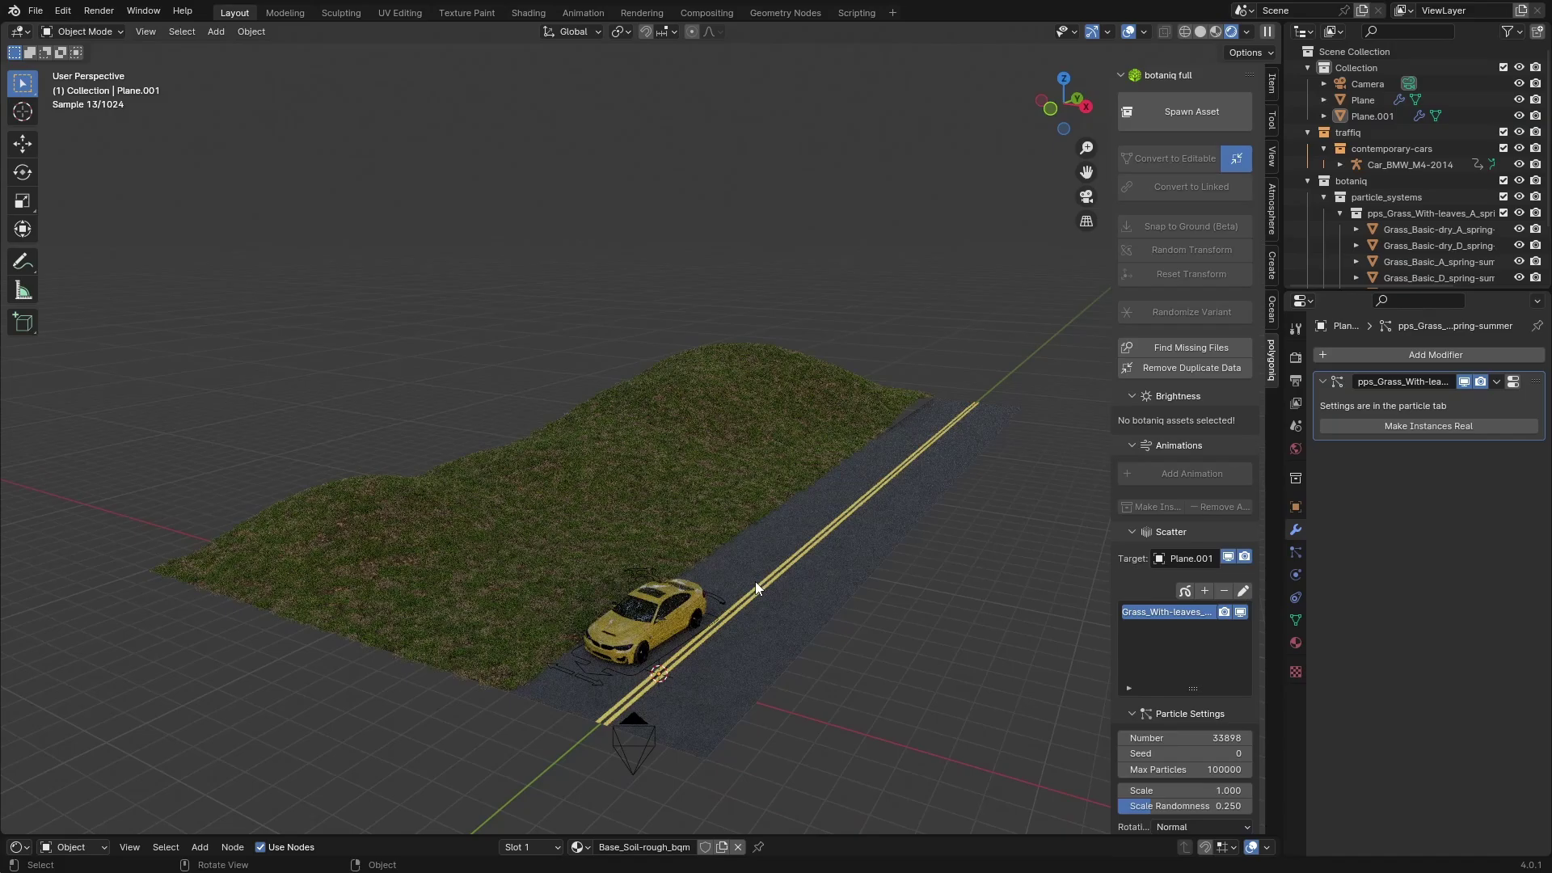
Switch to the camera view and restrict the viewport render region to the camera frame
{"action": "key", "text": "KP_0"}
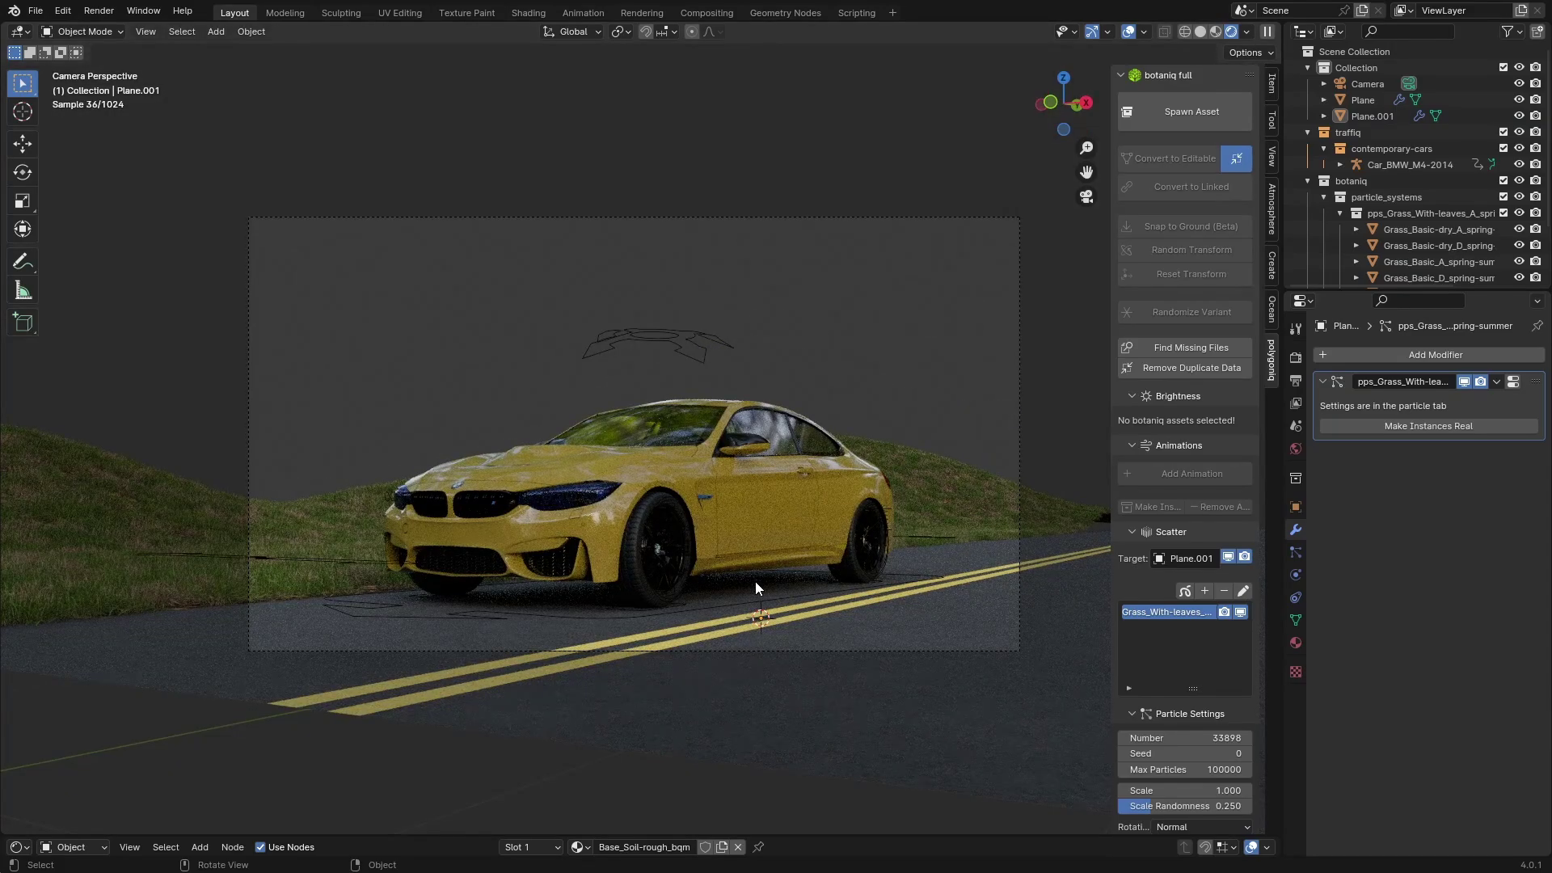
{"action": "key", "text": "ctrl+b"}
{"action": "mouse_move", "coordinate": [209, 176]}
{"action": "left_mouse_down"}
{"action": "mouse_move", "coordinate": [546, 511]}
{"action": "mouse_move", "coordinate": [1037, 725]}
{"action": "mouse_move", "coordinate": [1061, 707]}
{"action": "left_mouse_up"}
{"action": "scroll", "coordinate": [840, 622], "scroll_direction": "up", "scroll_amount": 2}
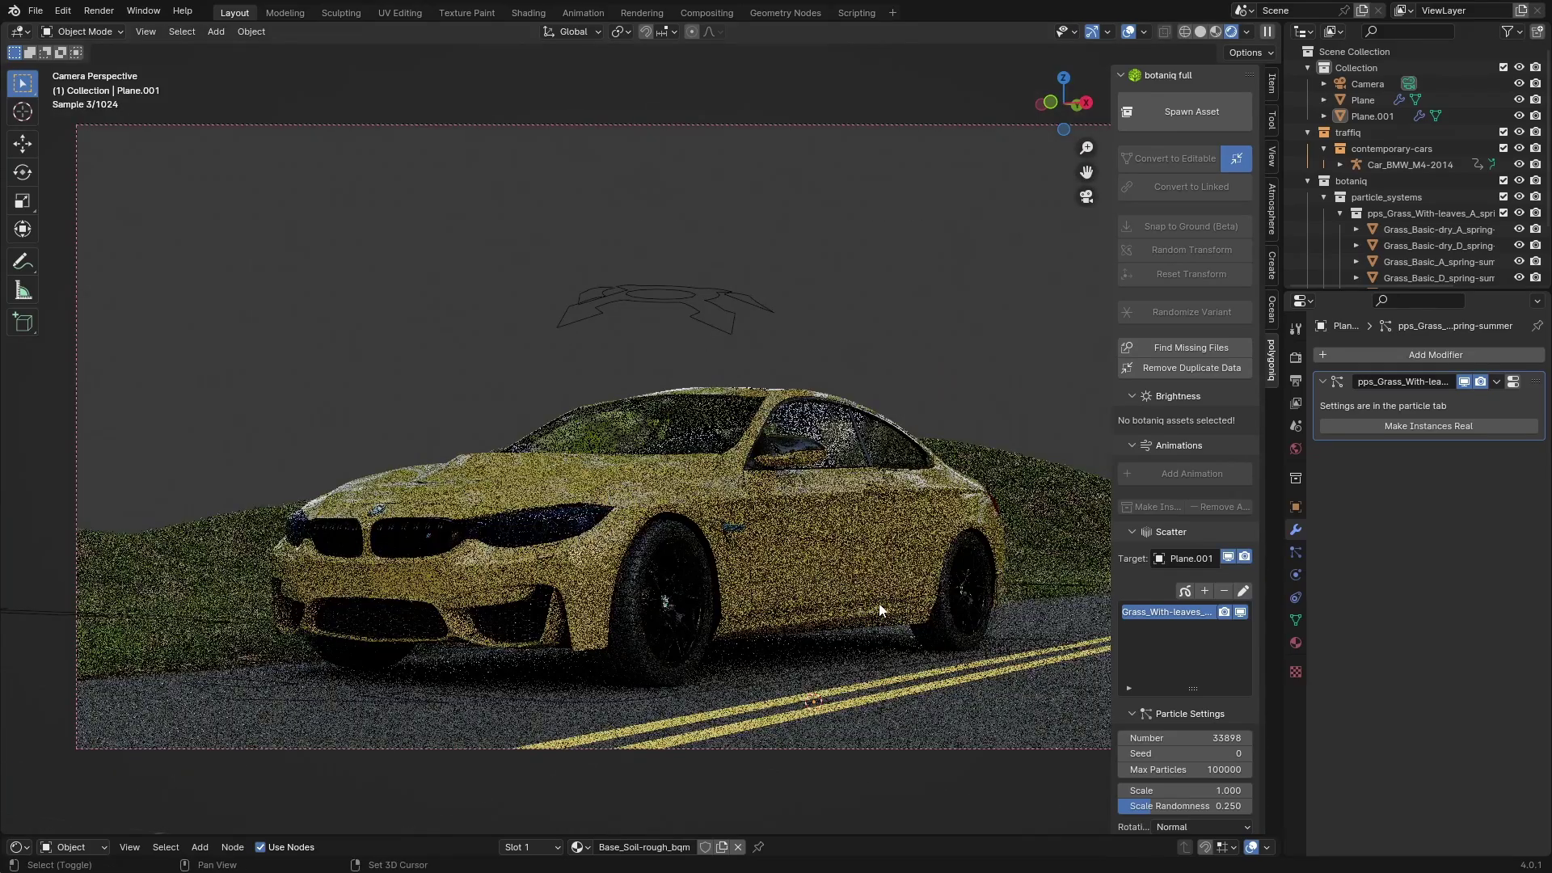
{"action": "middle_click_drag", "start_coordinate": [873, 603], "coordinate": [800, 599], "text": "shift"}
{"action": "scroll", "coordinate": [809, 592], "scroll_direction": "down", "scroll_amount": 2}
{"action": "scroll", "coordinate": [832, 628], "scroll_direction": "up", "scroll_amount": 1}
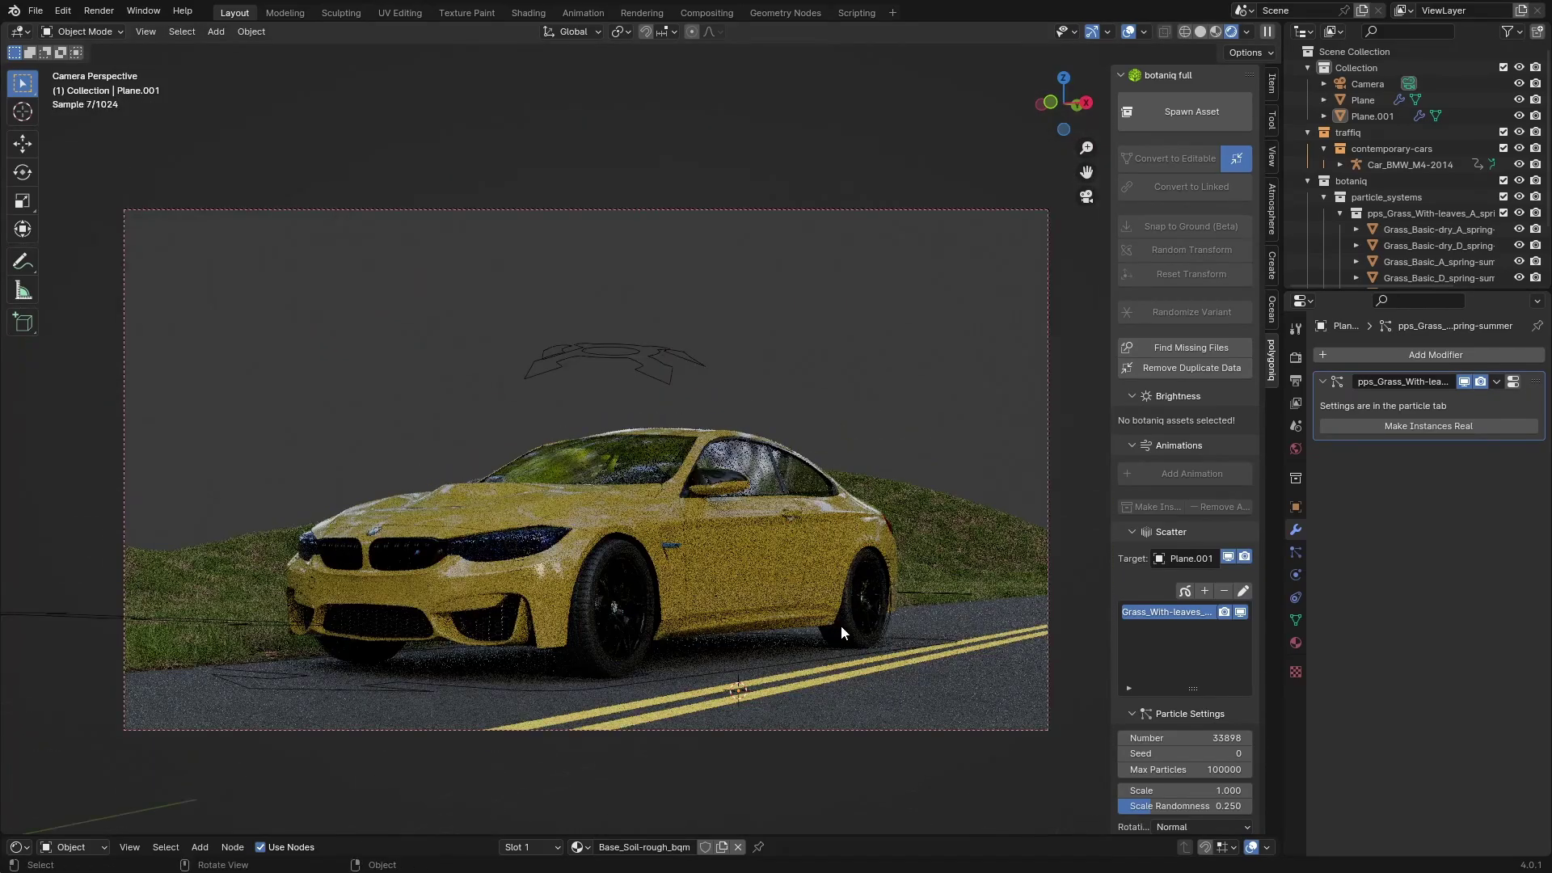
Rotate the BMW M4 to about 9° around Z and place botaniq Alnus-glutinosa summer trees on the hill behind it
{"action": "left_click", "coordinate": [841, 624]}
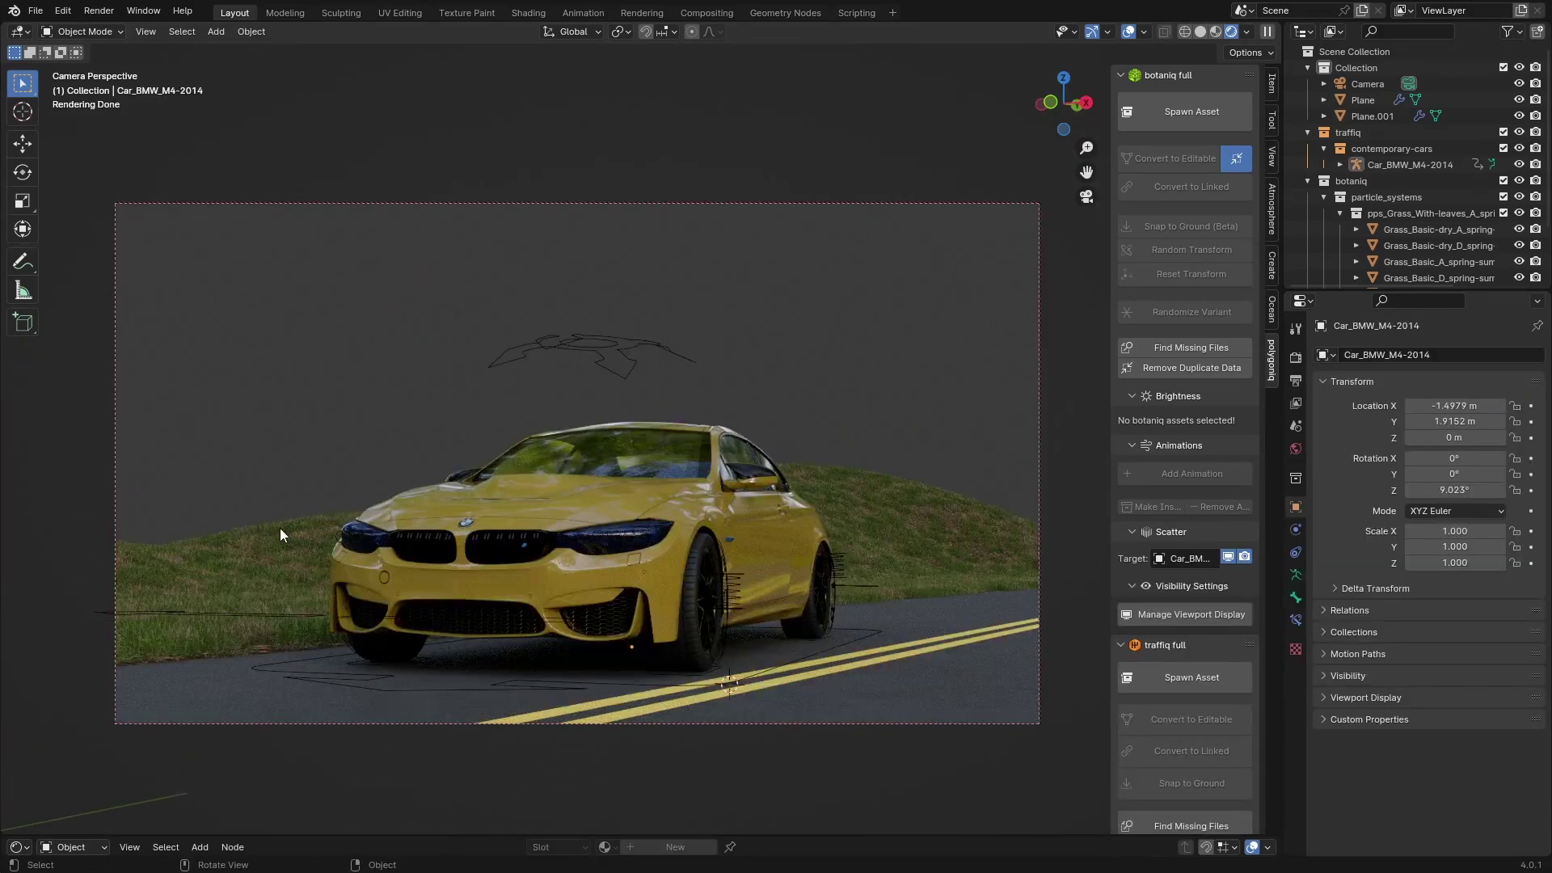
{"action": "left_click", "coordinate": [270, 421]}
{"action": "left_click", "coordinate": [1179, 110]}
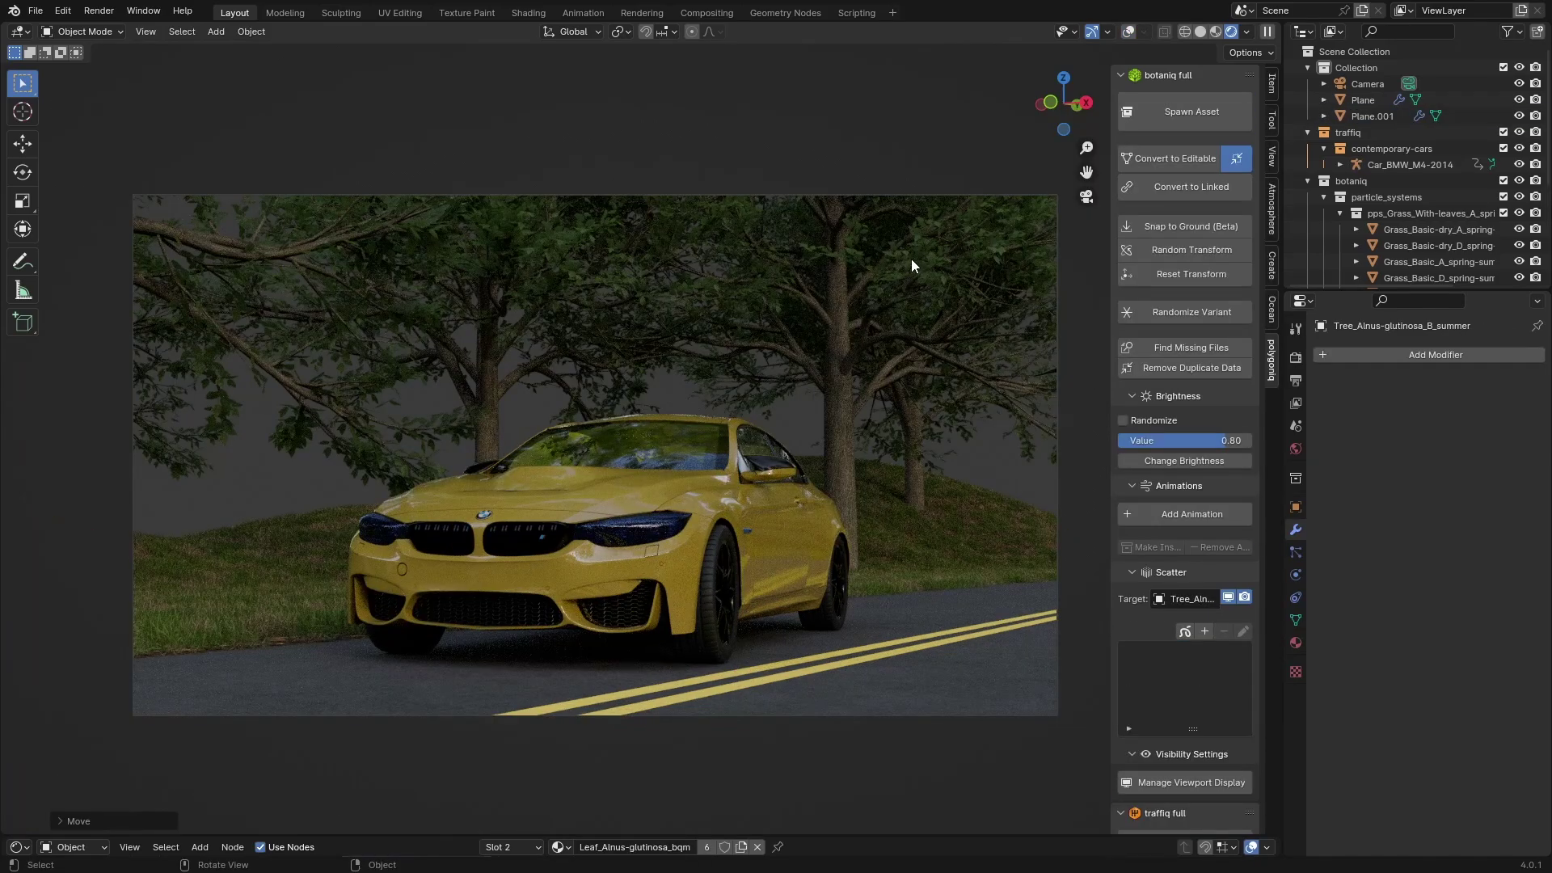
Add a new mesh plane to the scene and turn the viewport overlays back on
{"action": "middle_click_drag", "start_coordinate": [910, 259], "coordinate": [1218, 18]}
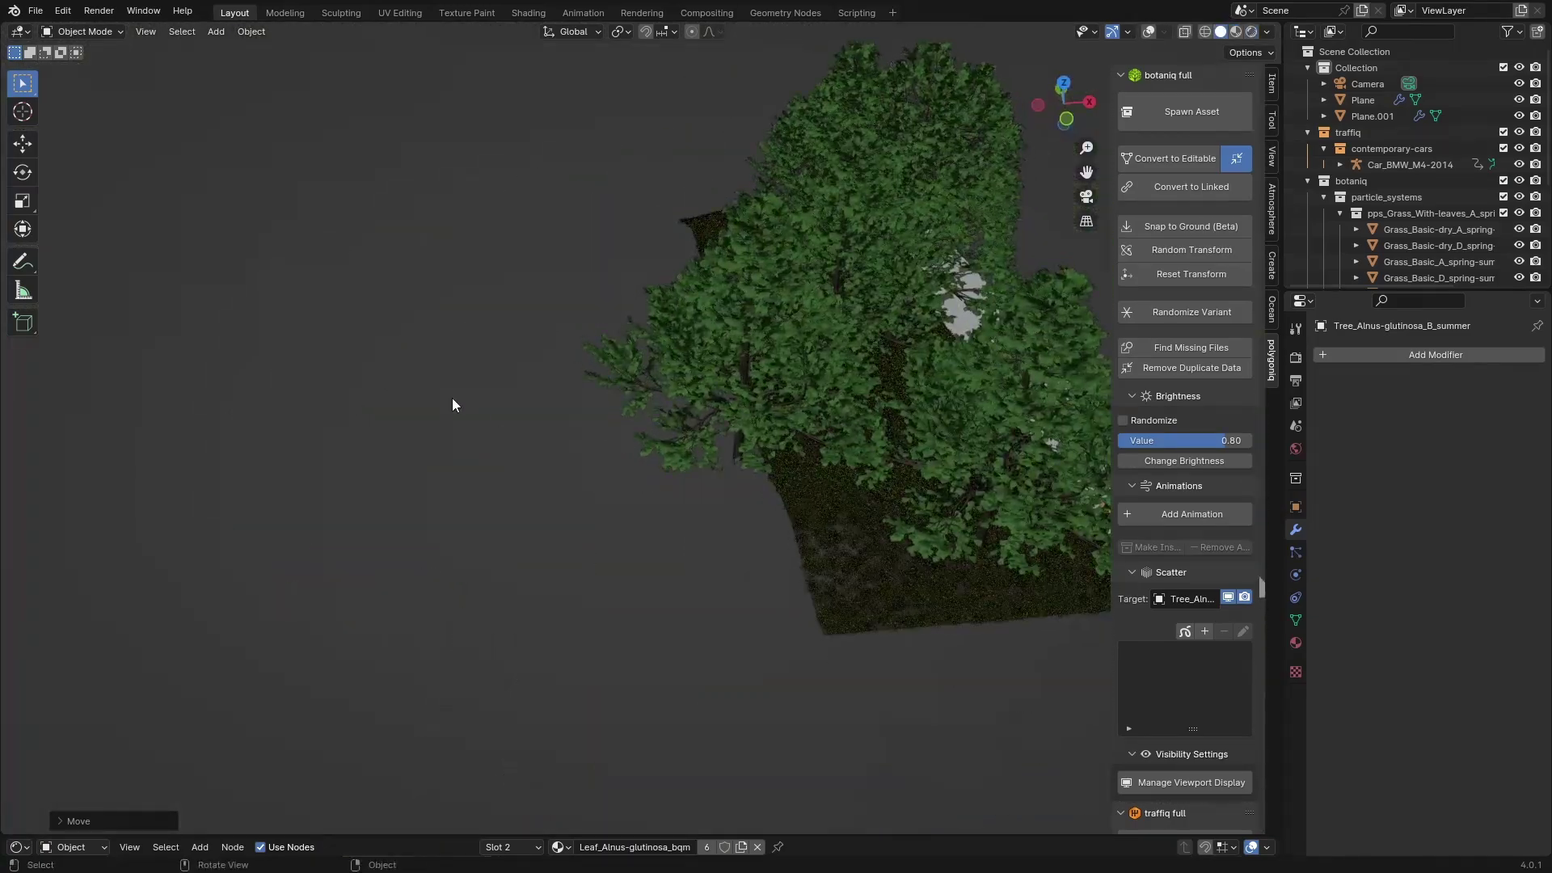
{"action": "key", "text": "shift+a"}
{"action": "mouse_move", "coordinate": [453, 398]}
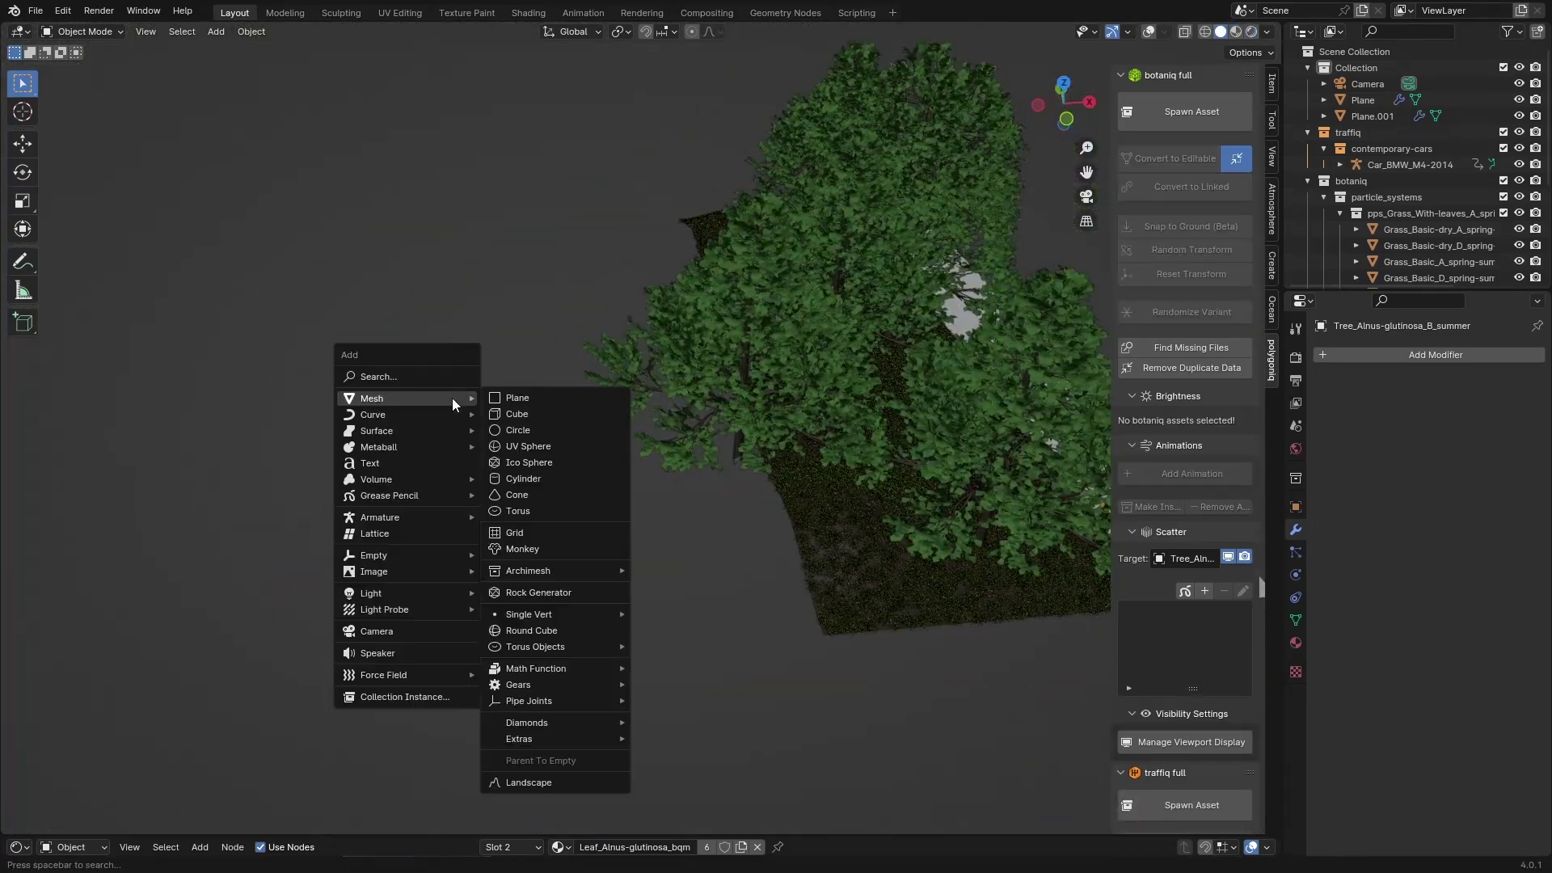
{"action": "left_click", "coordinate": [509, 397]}
{"action": "left_click", "coordinate": [1148, 33]}
{"action": "middle_click_drag", "start_coordinate": [757, 373], "coordinate": [765, 463]}
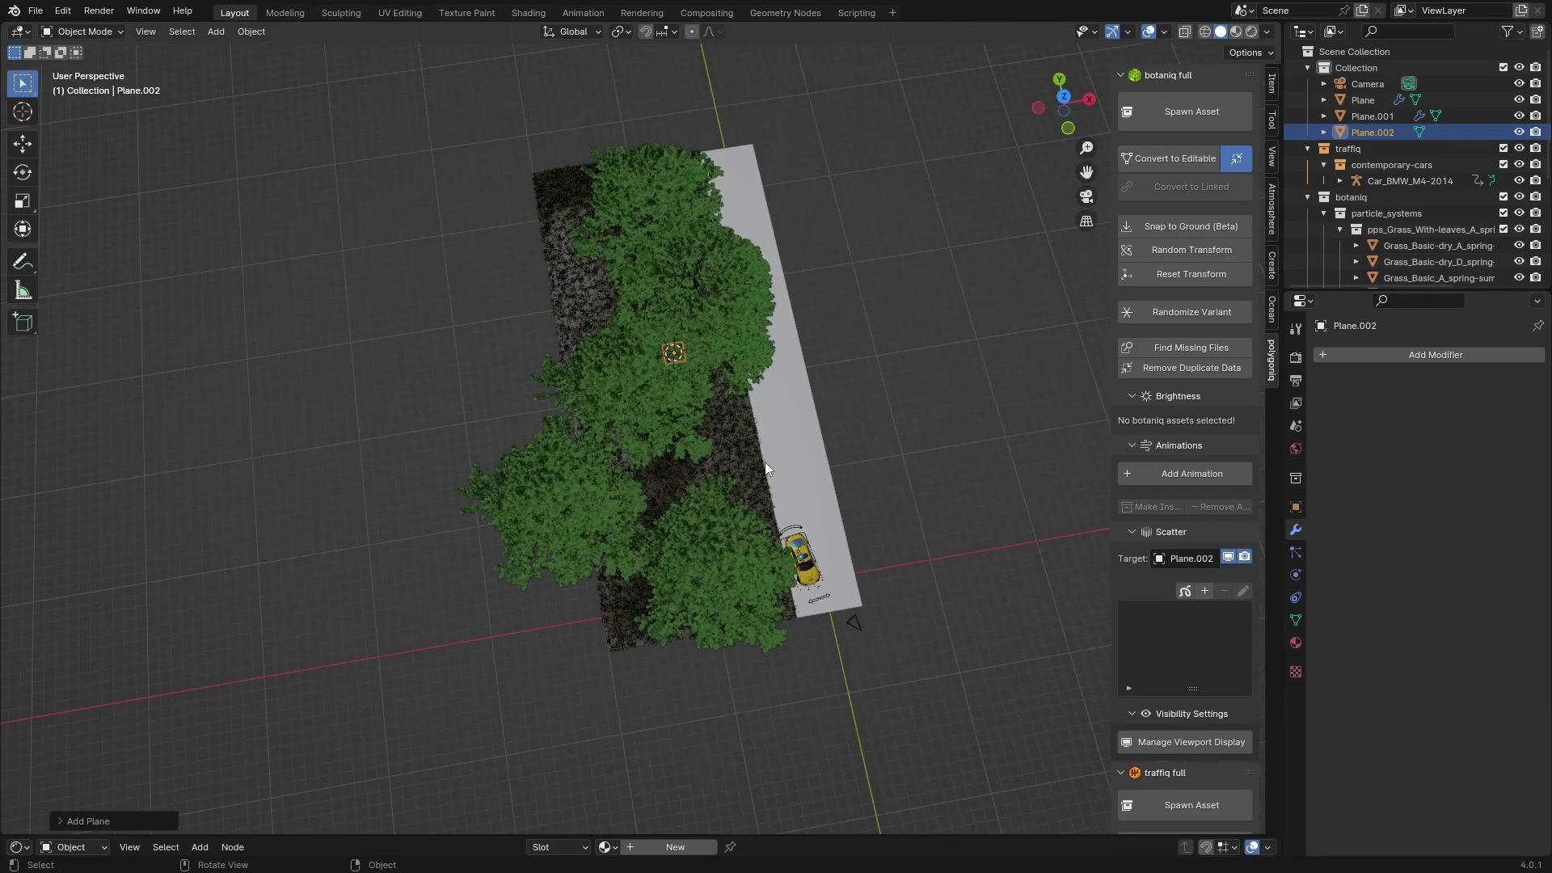
{"action": "key", "text": "shift+s"}
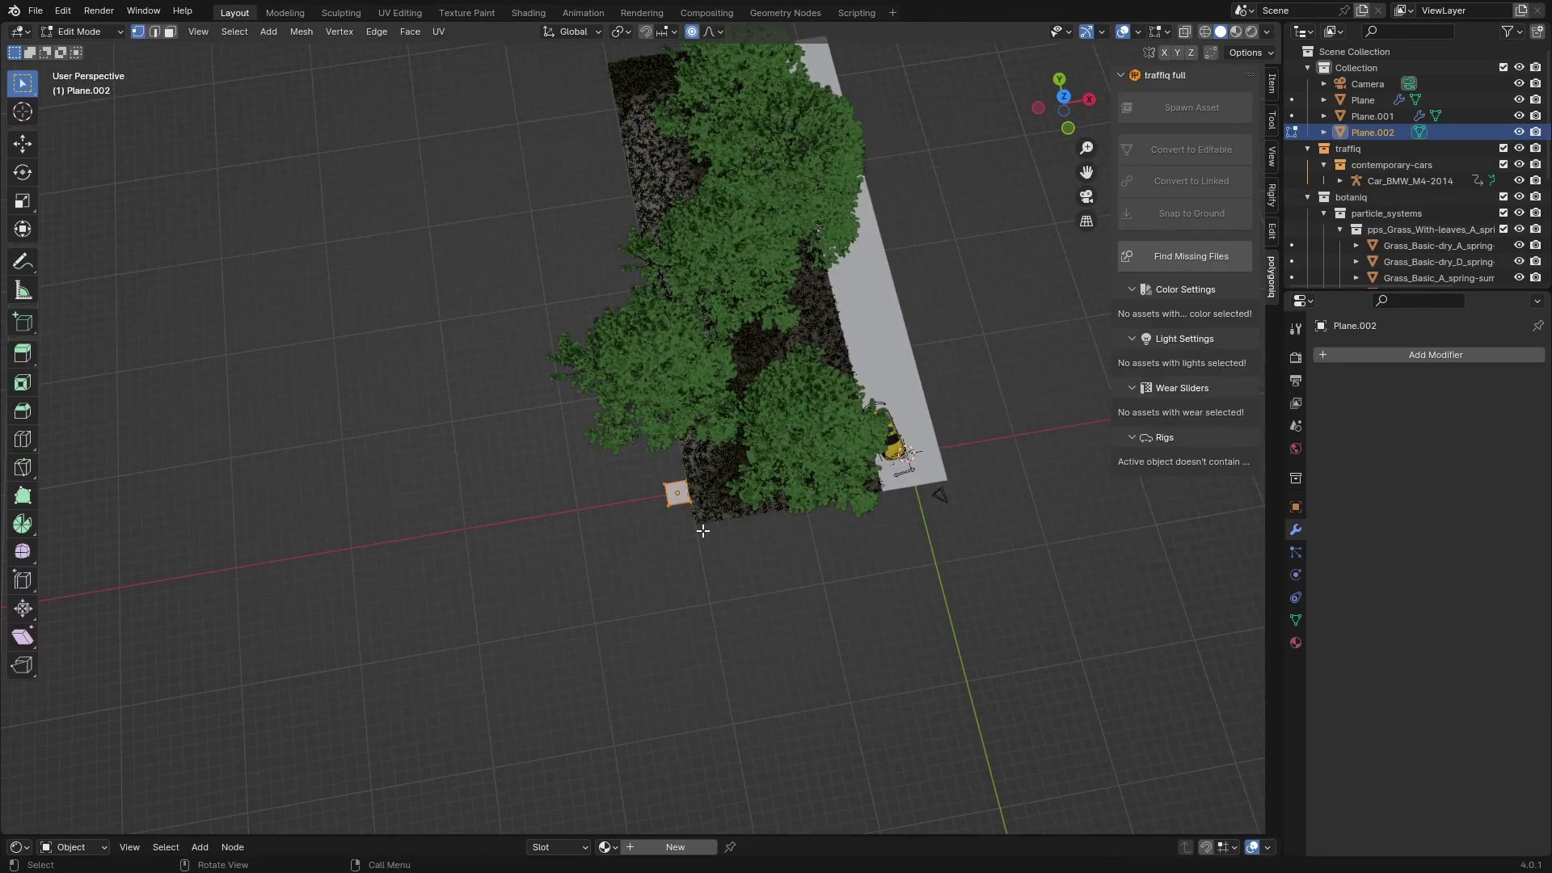
Enlarge the new plane, rotate it around Z and move it beside the tree-covered ground
{"action": "left_click", "coordinate": [674, 509]}
{"action": "middle_click_drag", "start_coordinate": [731, 532], "coordinate": [797, 545]}
{"action": "key", "text": "g"}
{"action": "key", "text": "y"}
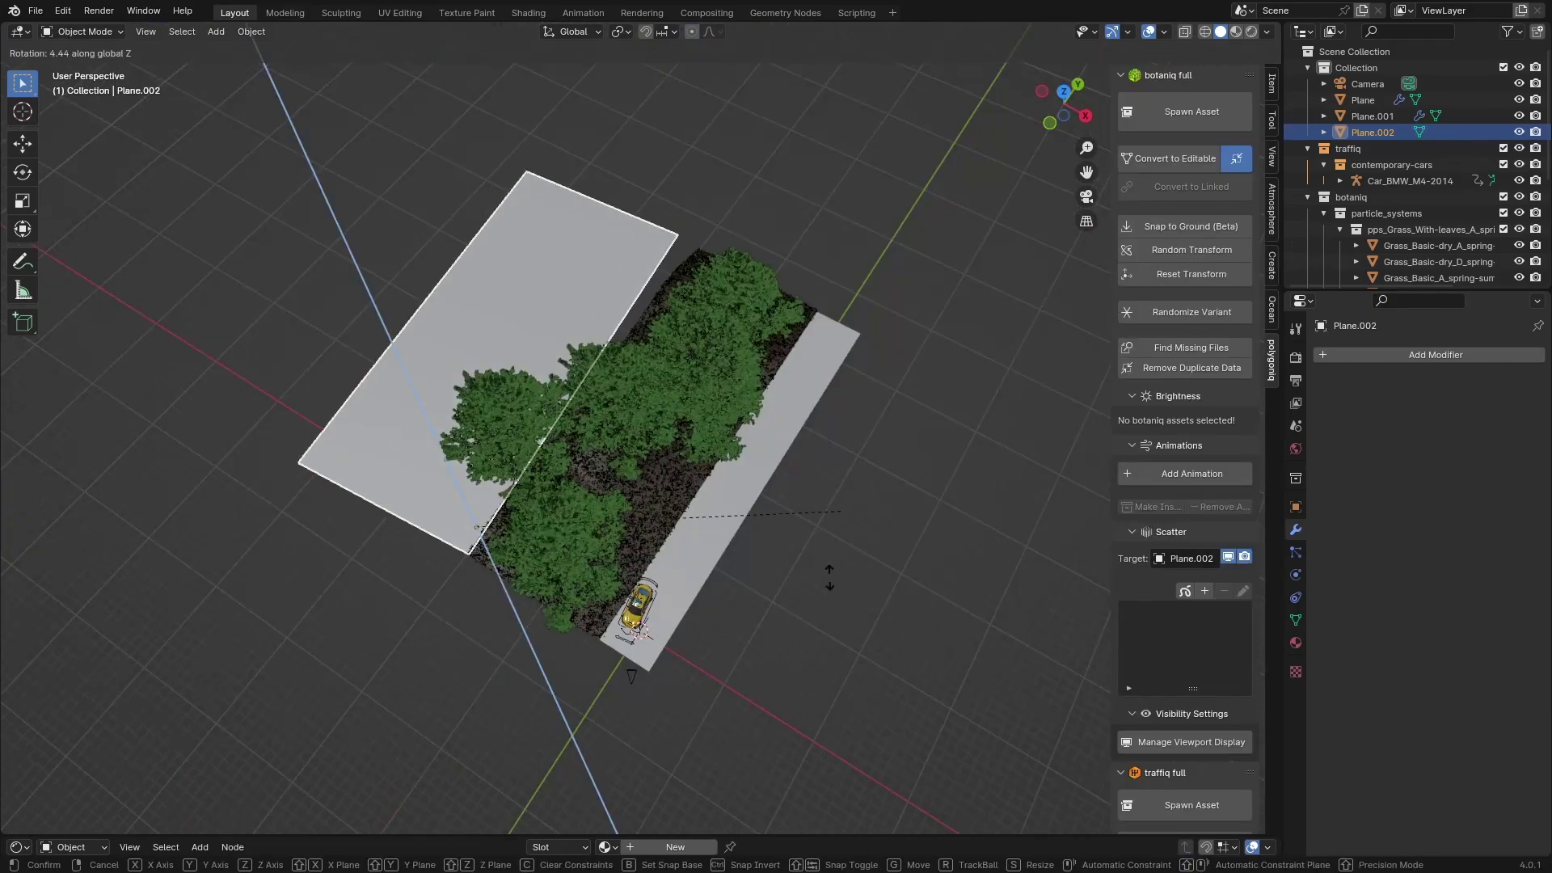
{"action": "left_click", "coordinate": [731, 657]}
{"action": "key", "text": "g"}
{"action": "left_click", "coordinate": [717, 503]}
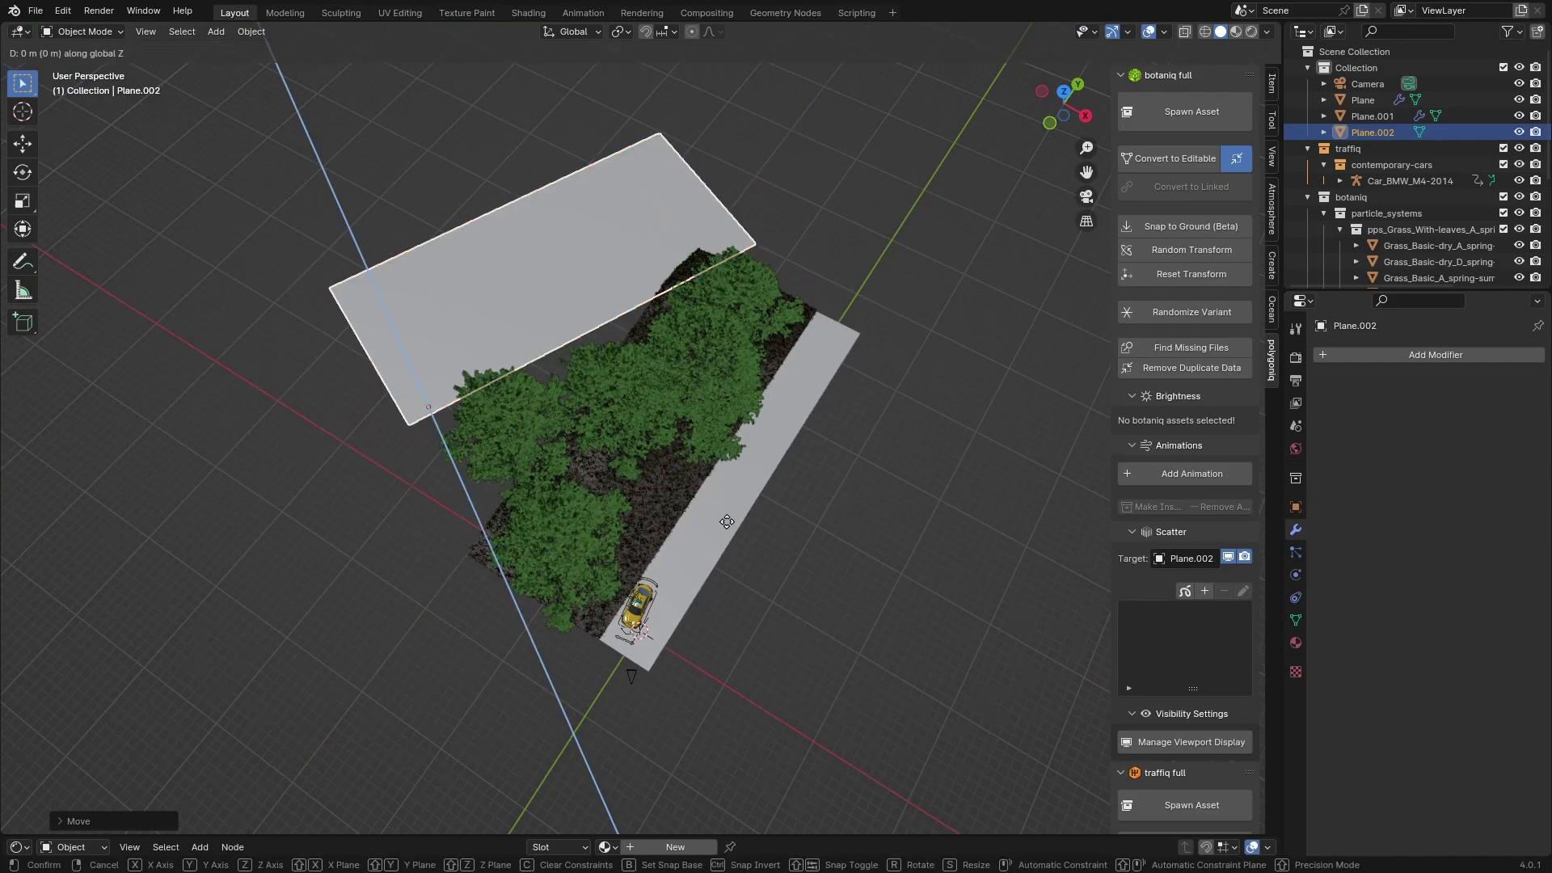
Scale up the new plane and move it horizontally so it sits behind the trees
{"action": "left_click", "coordinate": [728, 524]}
{"action": "key", "text": "s"}
{"action": "left_click", "coordinate": [798, 535]}
{"action": "key", "text": "g"}
{"action": "key", "text": "shift+z"}
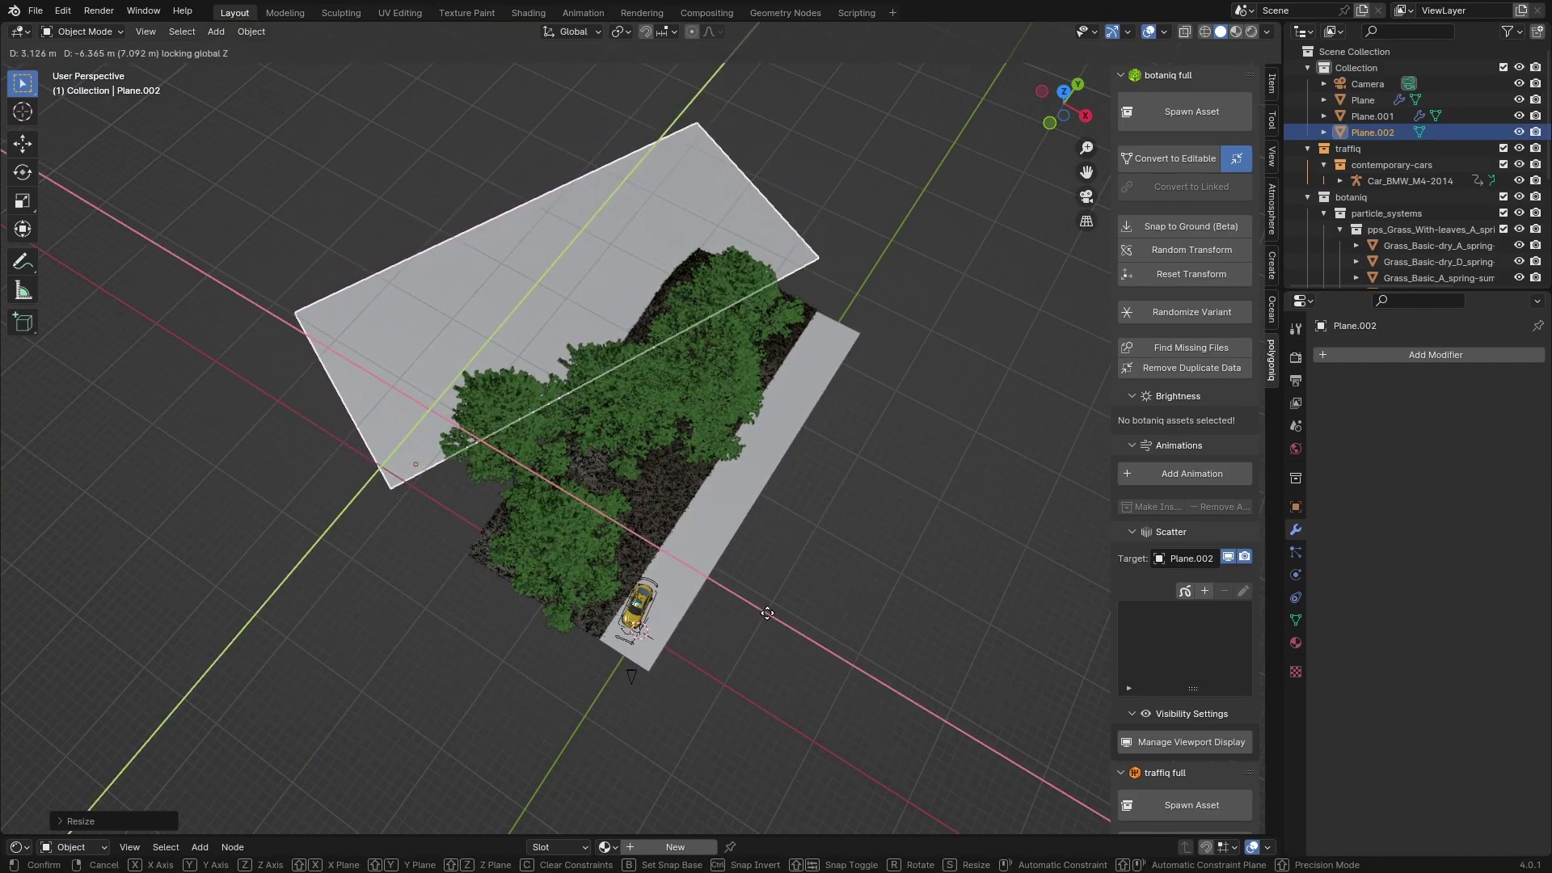
{"action": "left_click", "coordinate": [750, 600]}
Add a loop cut across the new plane and subdivide its whole mesh into a fine grid
{"action": "key", "text": "Tab"}
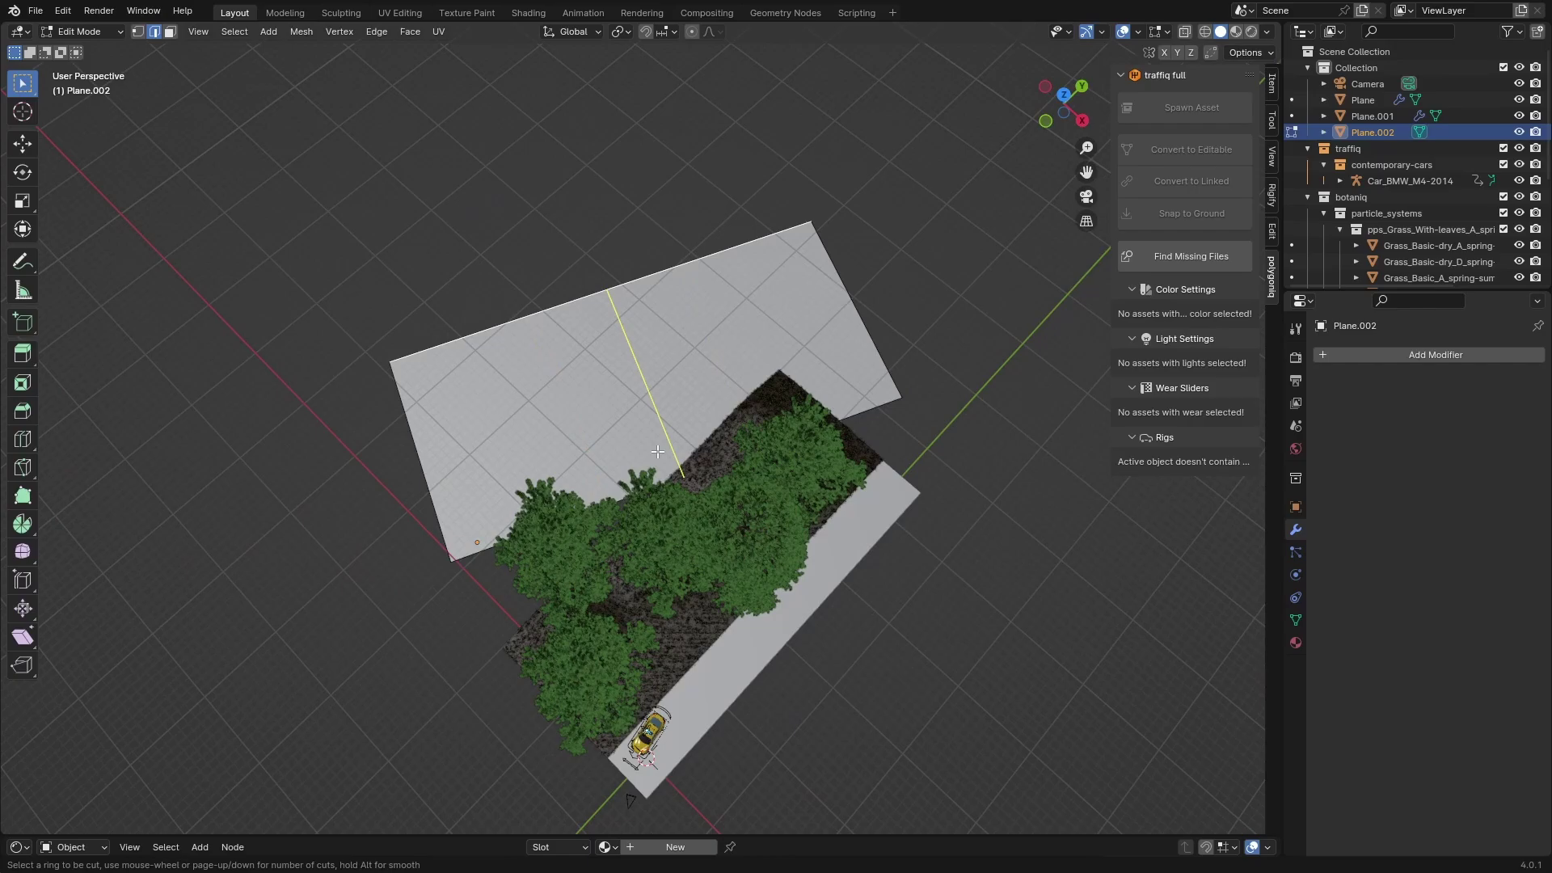
{"action": "key", "text": "a"}
{"action": "right_click", "coordinate": [668, 396]}
{"action": "left_click", "coordinate": [668, 396]}
{"action": "right_click", "coordinate": [594, 365]}
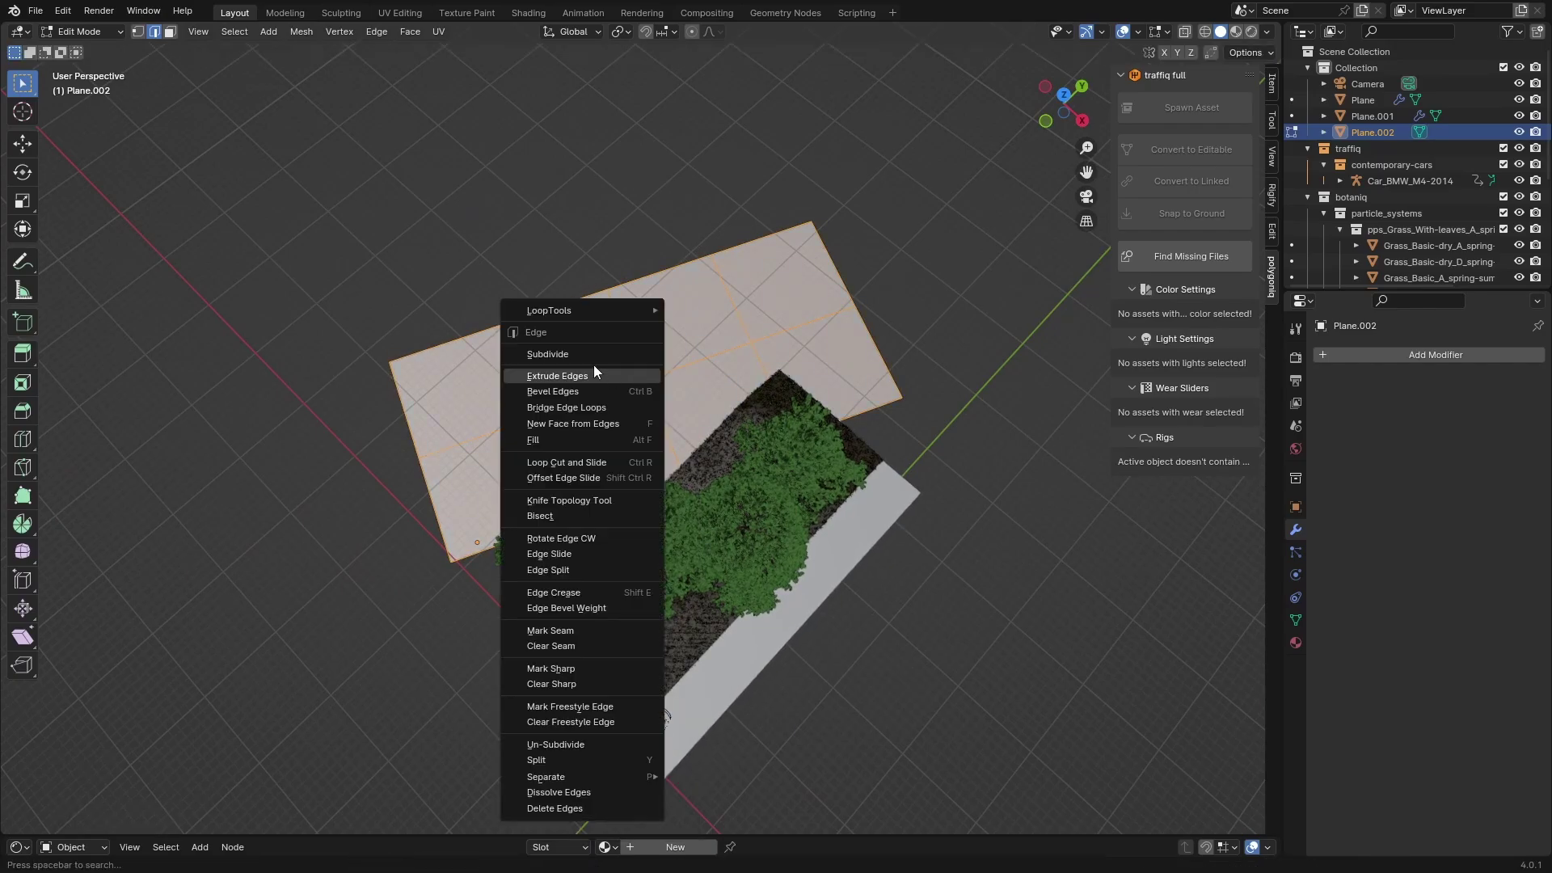
{"action": "left_click", "coordinate": [579, 354]}
{"action": "middle_click_drag", "start_coordinate": [580, 354], "coordinate": [661, 320]}
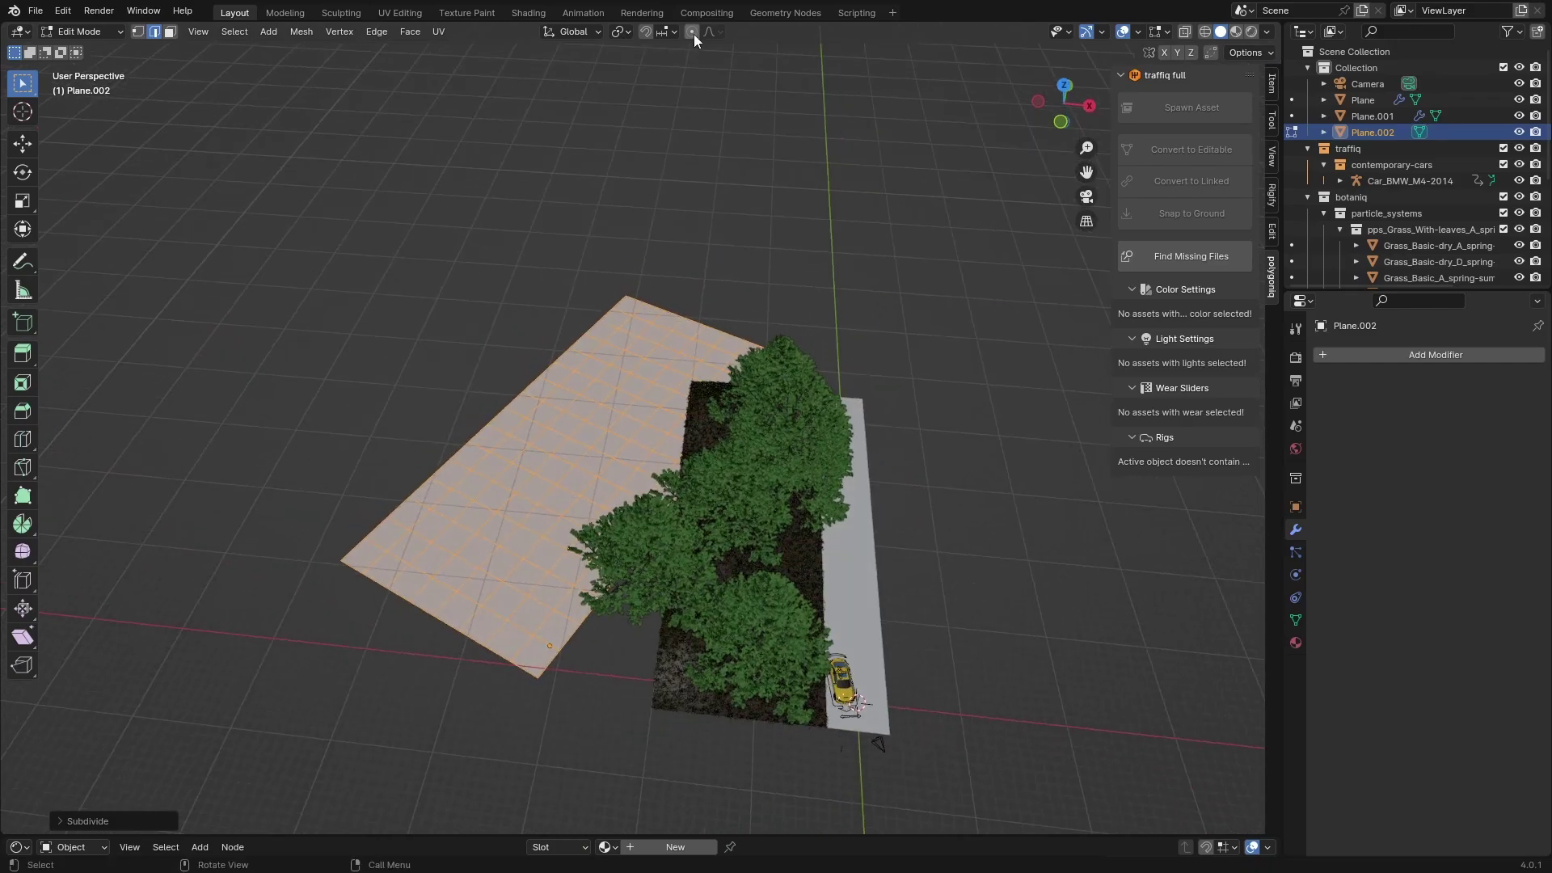
Raise two areas of the background plane along Z with proportional editing to form soft hills
{"action": "left_click", "coordinate": [589, 441]}
{"action": "key", "text": "g"}
{"action": "key", "text": "z"}
{"action": "scroll", "coordinate": [589, 418], "scroll_direction": "down", "scroll_amount": 1}
{"action": "left_click", "coordinate": [589, 418]}
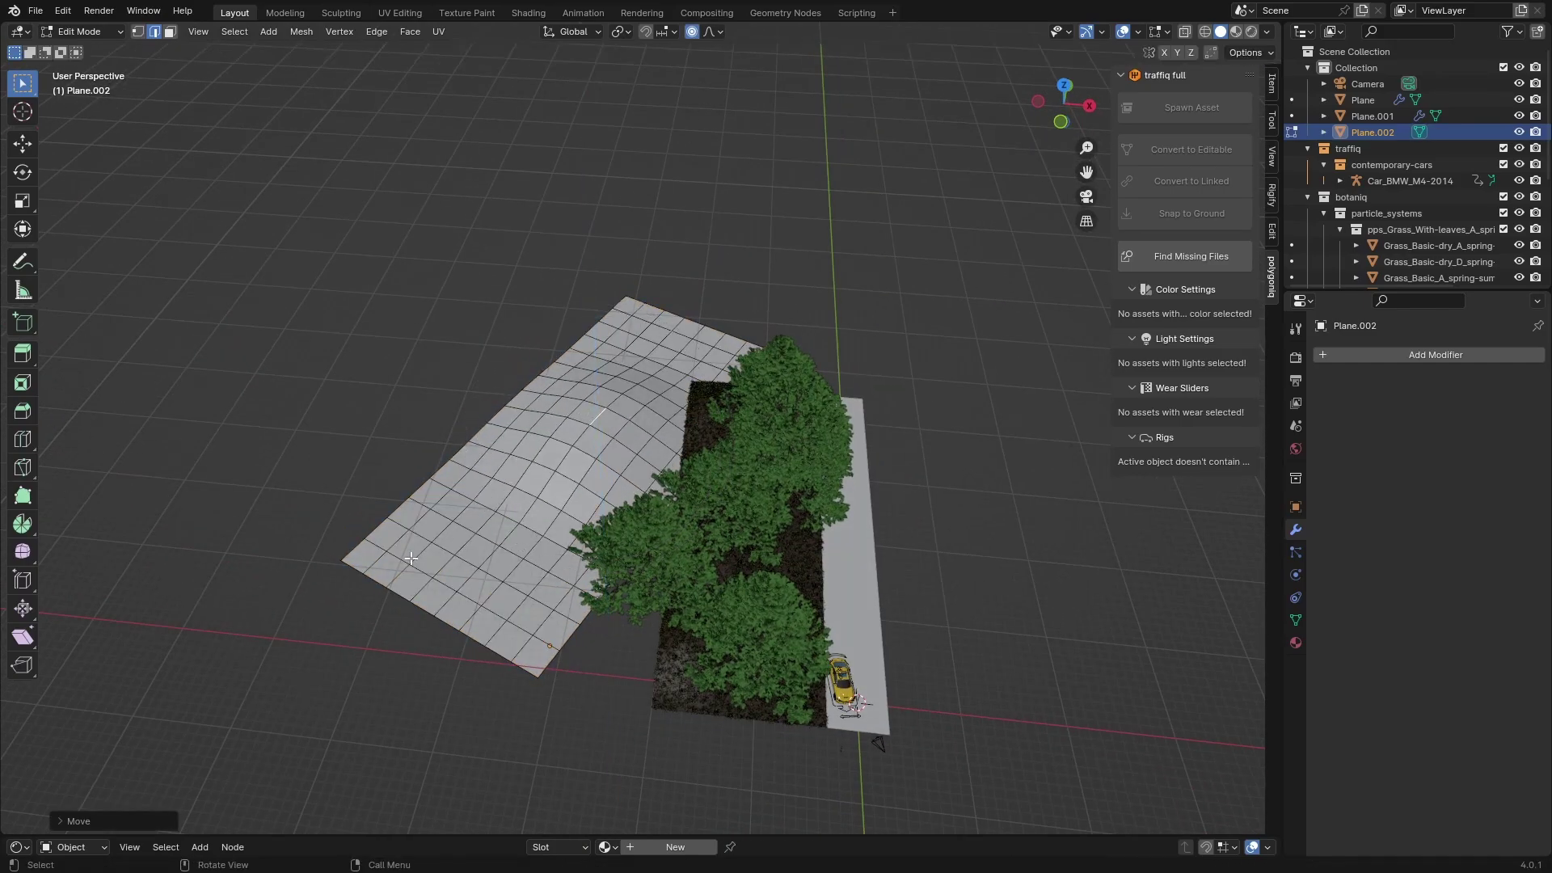
{"action": "left_click", "coordinate": [412, 556]}
{"action": "key", "text": "g"}
{"action": "key", "text": "z"}
{"action": "left_click", "coordinate": [412, 534]}
Adjust the background hill plane's height along Z in Object Mode and shade it smooth
{"action": "key", "text": "Tab"}
{"action": "key", "text": "g"}
{"action": "key", "text": "z"}
{"action": "middle_click_drag", "start_coordinate": [555, 527], "coordinate": [703, 502]}
{"action": "left_click", "coordinate": [567, 446]}
{"action": "right_click", "coordinate": [559, 375]}
{"action": "left_click", "coordinate": [505, 395]}
{"action": "key", "text": "r"}
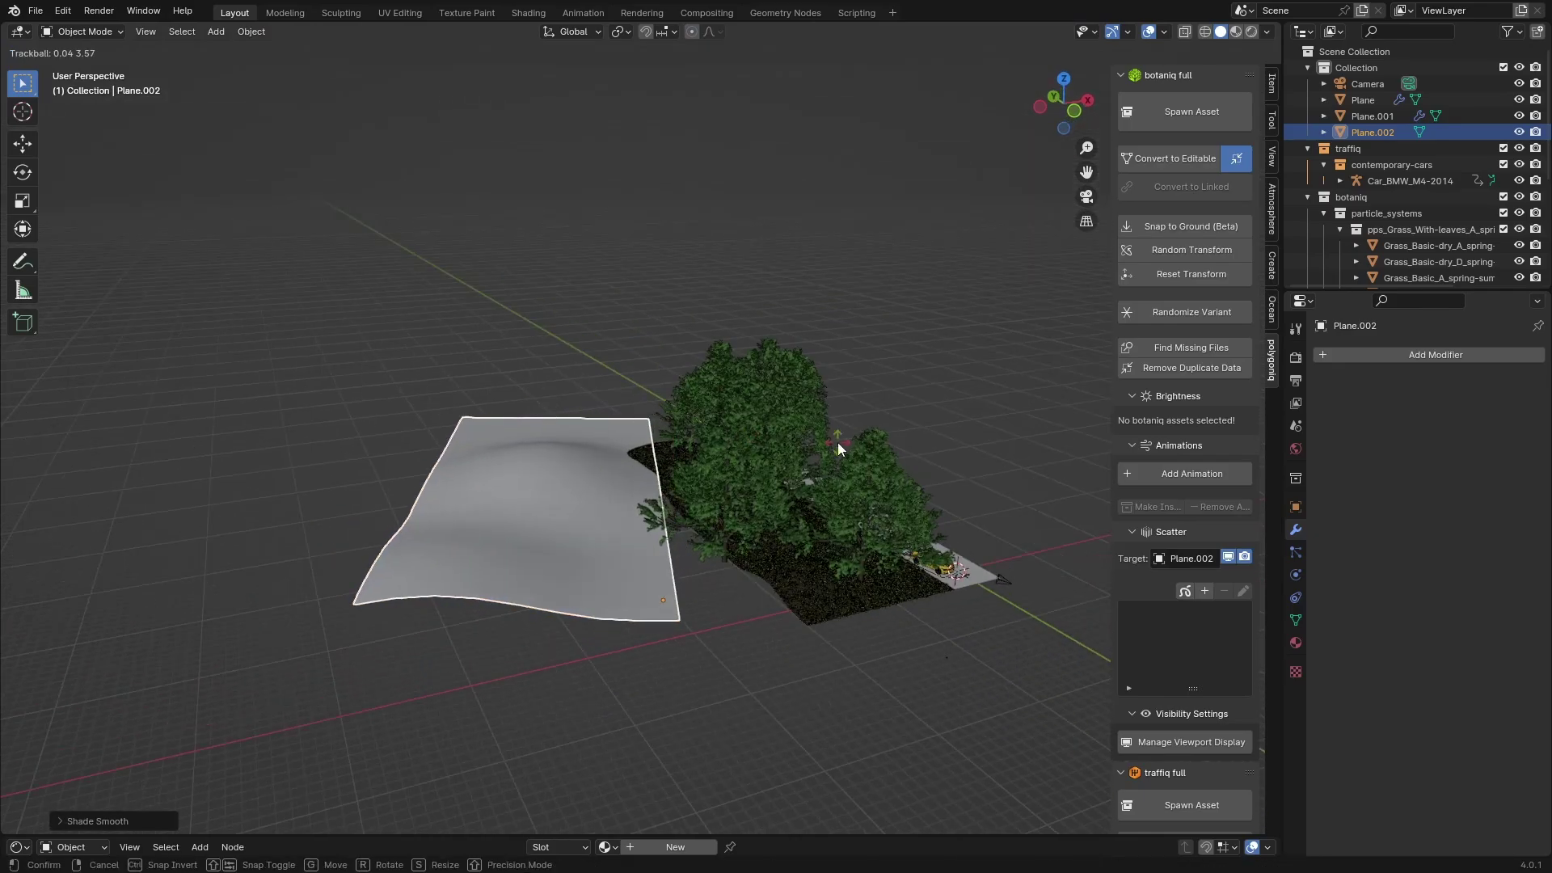
Link the Base_Soil-rough_bqm material from the grassy ground to the background hill plane
{"action": "left_click", "coordinate": [795, 599], "text": "shift"}
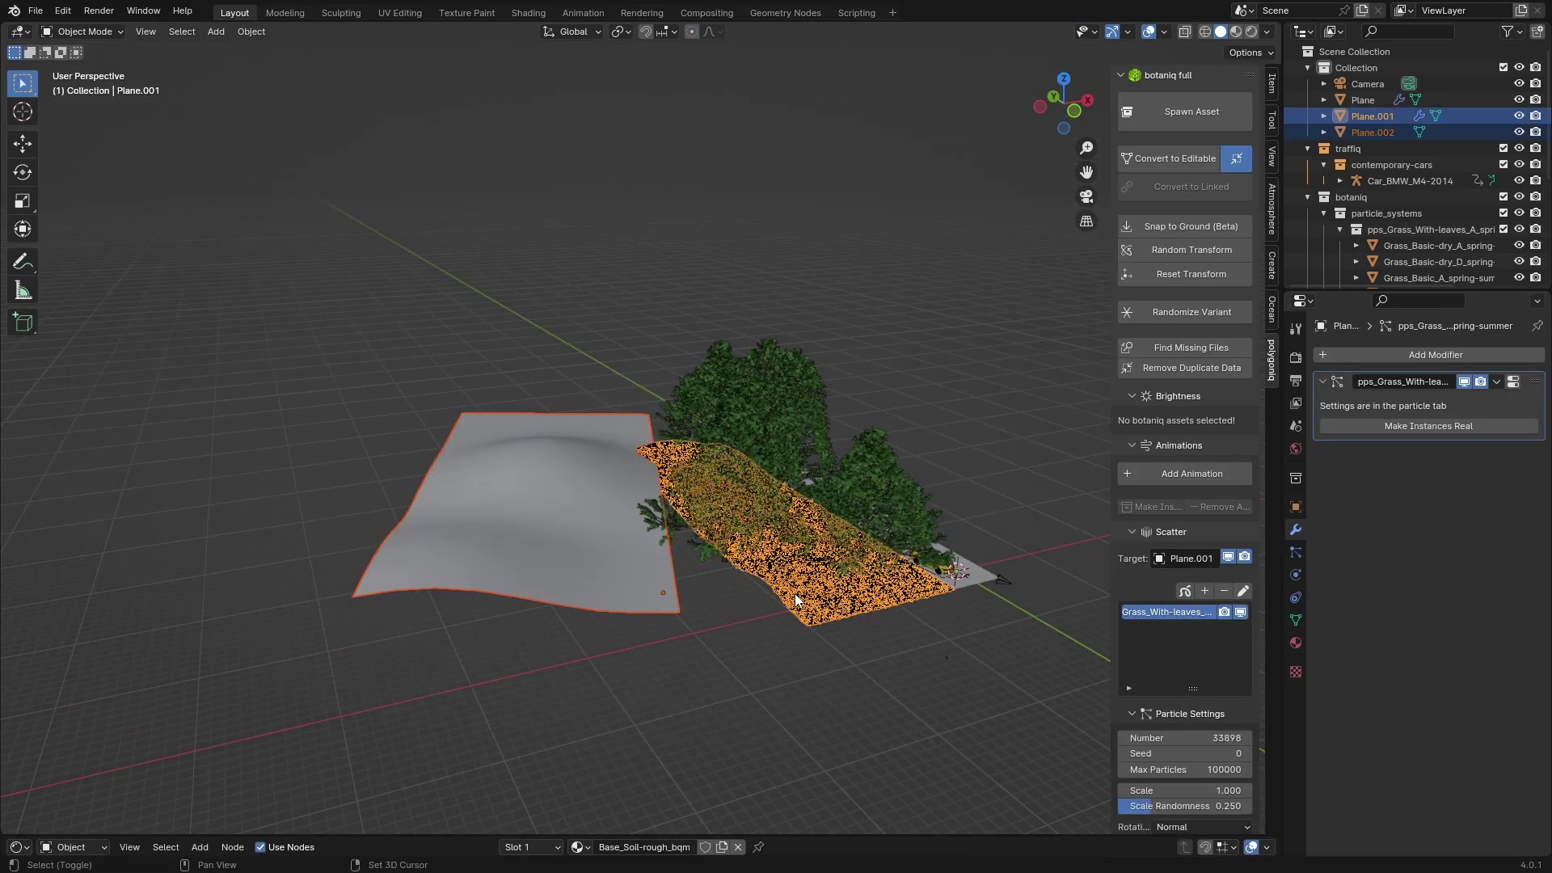
{"action": "key", "text": "ctrl+l"}
{"action": "left_click", "coordinate": [694, 633]}
{"action": "left_click", "coordinate": [541, 478]}
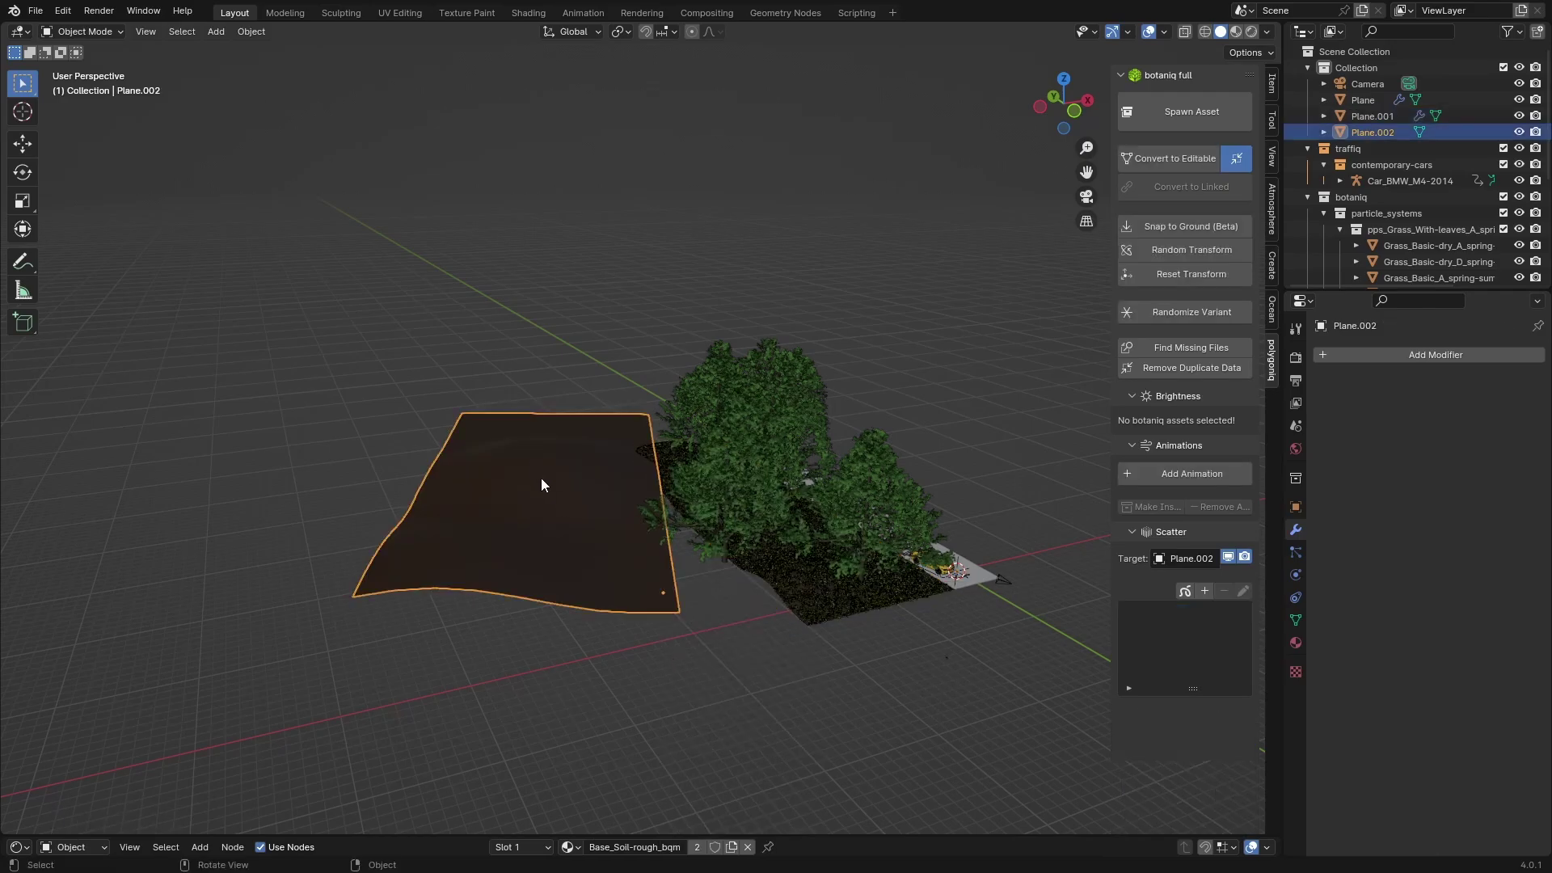
Place a rotated duplicate of the soil hill in the background and scatter the deciduous collection over both hills with 20 particles
{"action": "key", "text": "r"}
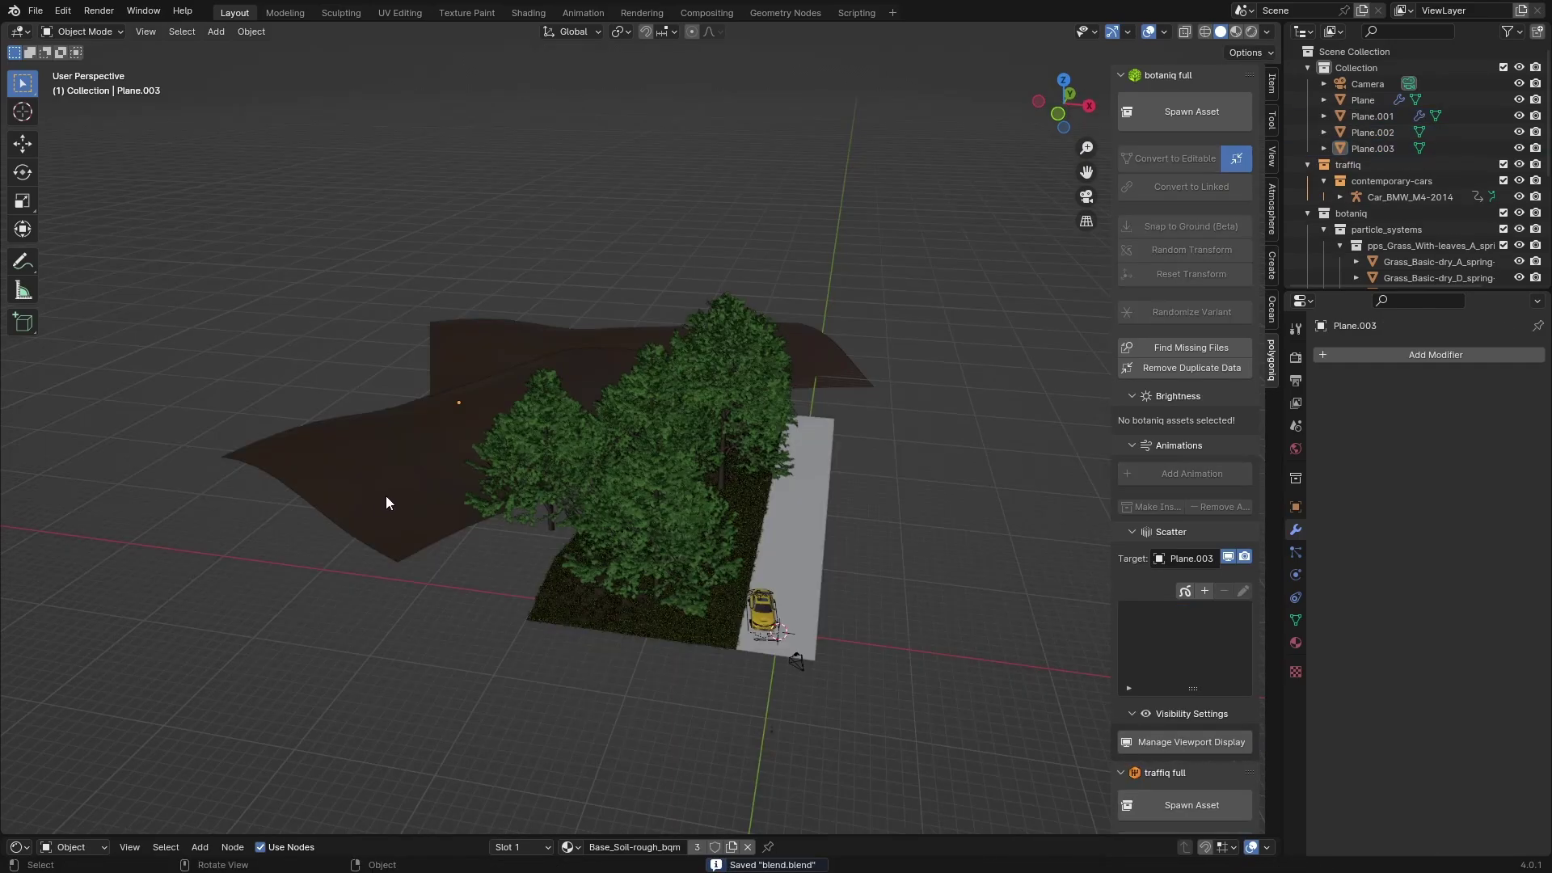
{"action": "middle_click_drag", "start_coordinate": [386, 497], "coordinate": [469, 513]}
{"action": "left_click", "coordinate": [473, 513]}
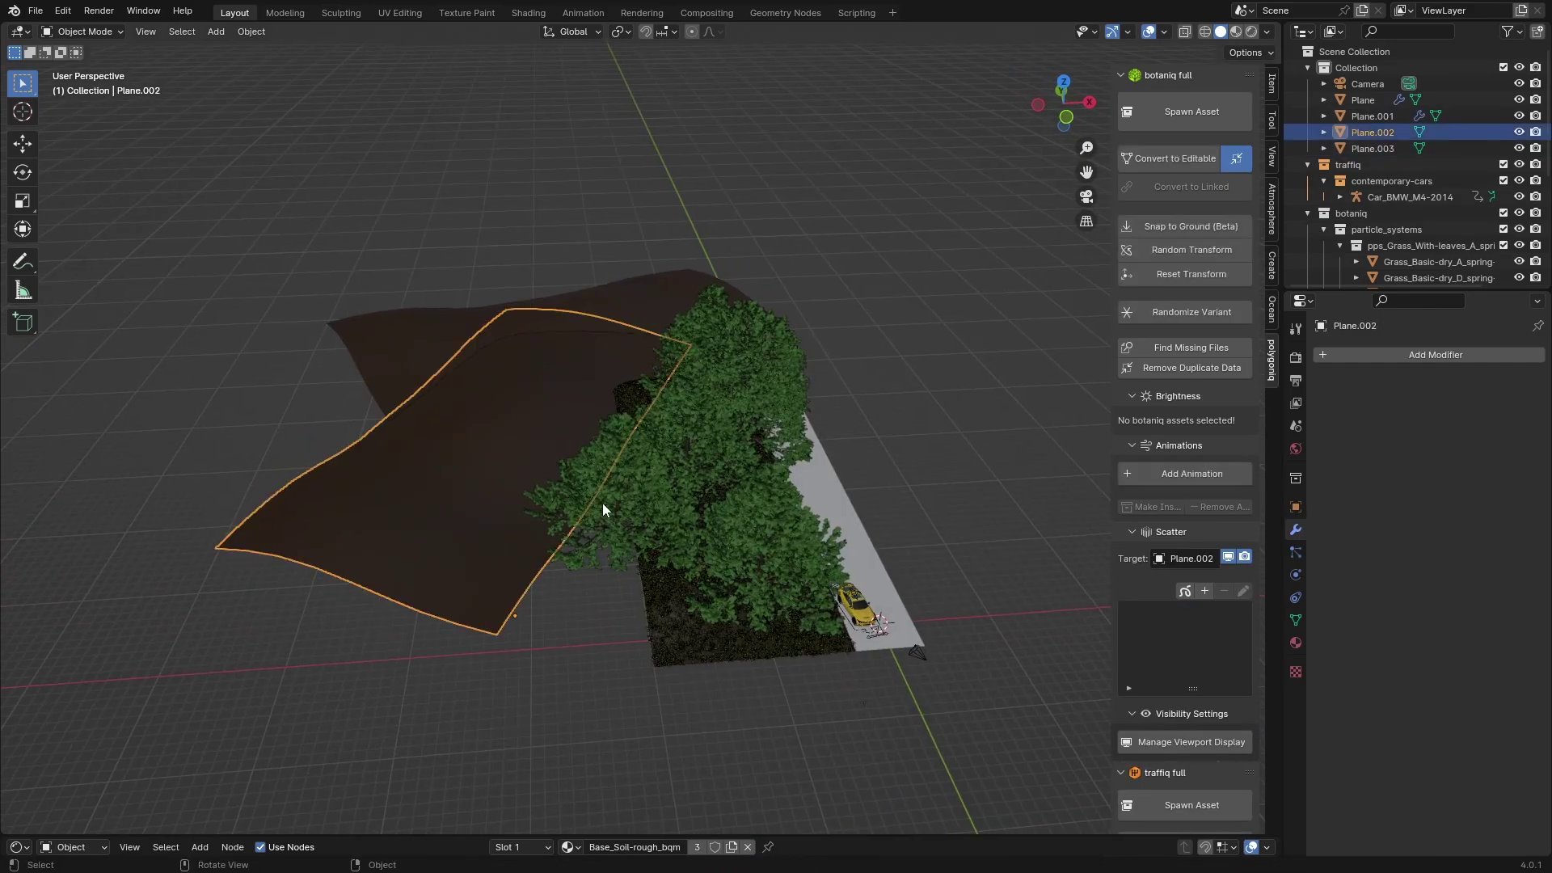
{"action": "middle_click_drag", "start_coordinate": [771, 648], "coordinate": [802, 671], "text": "shift"}
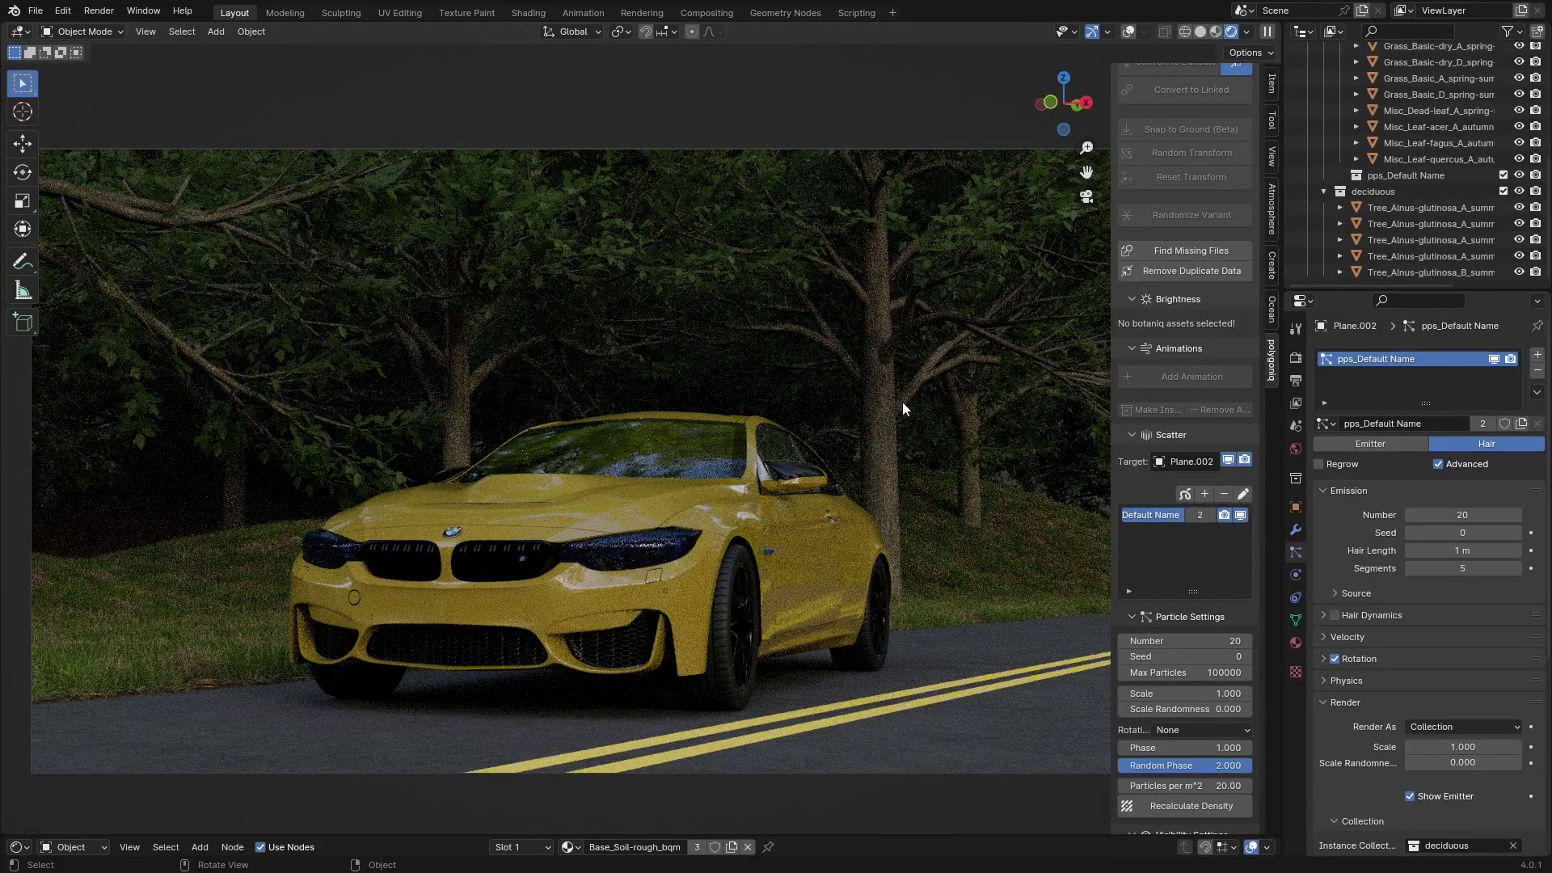
Save the file with the sidebar hidden, and show the viewport overlays over the whole scene
{"action": "key", "text": "n"}
{"action": "key", "text": "ctrl+z"}
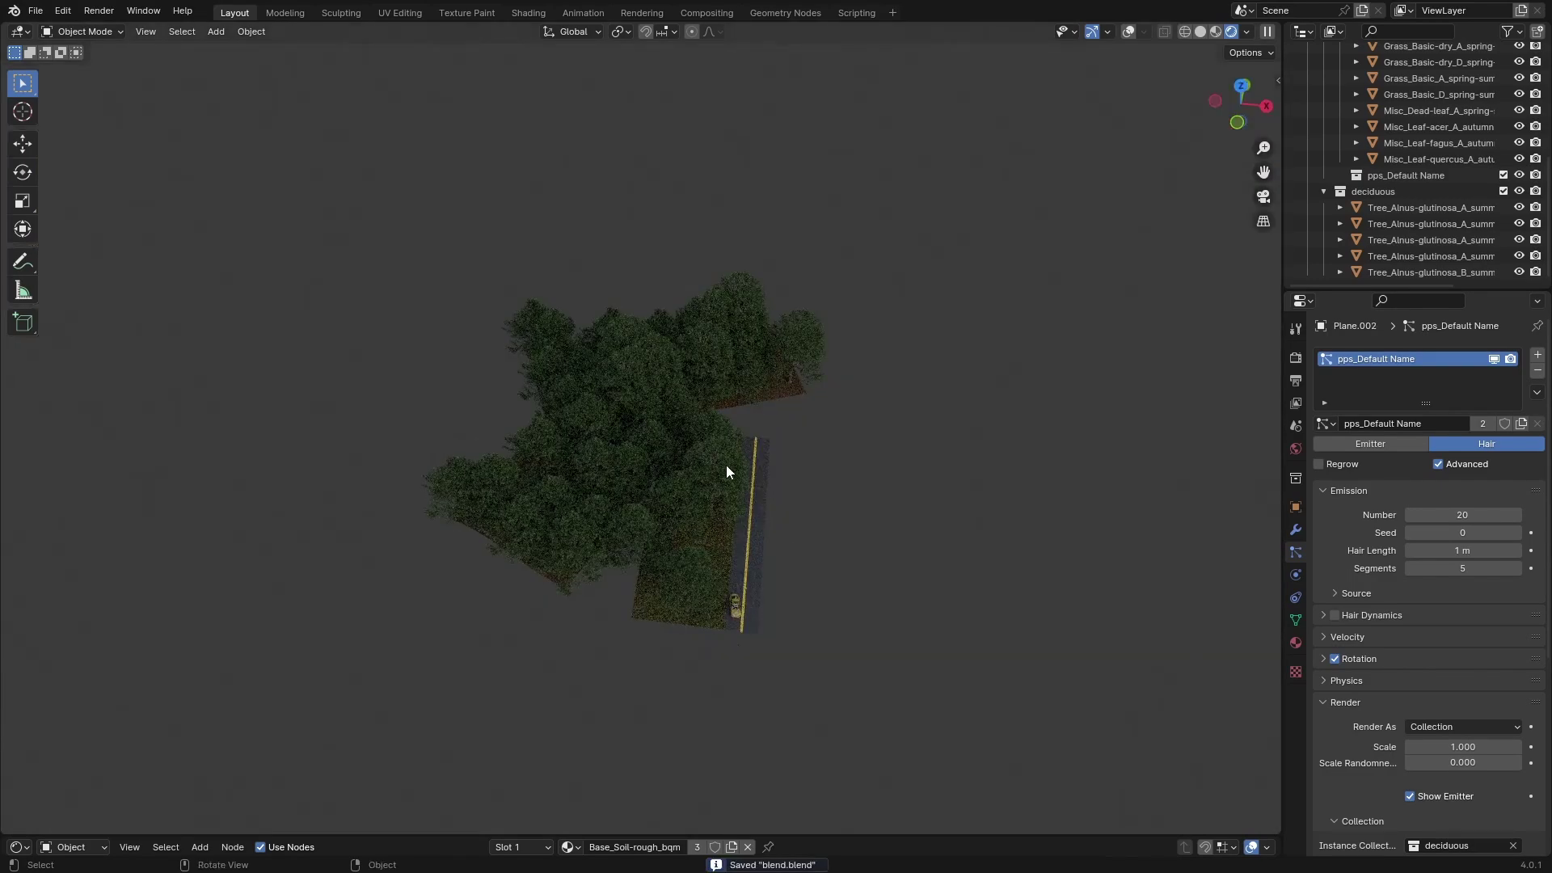
{"action": "middle_click_drag", "start_coordinate": [726, 466], "coordinate": [729, 472]}
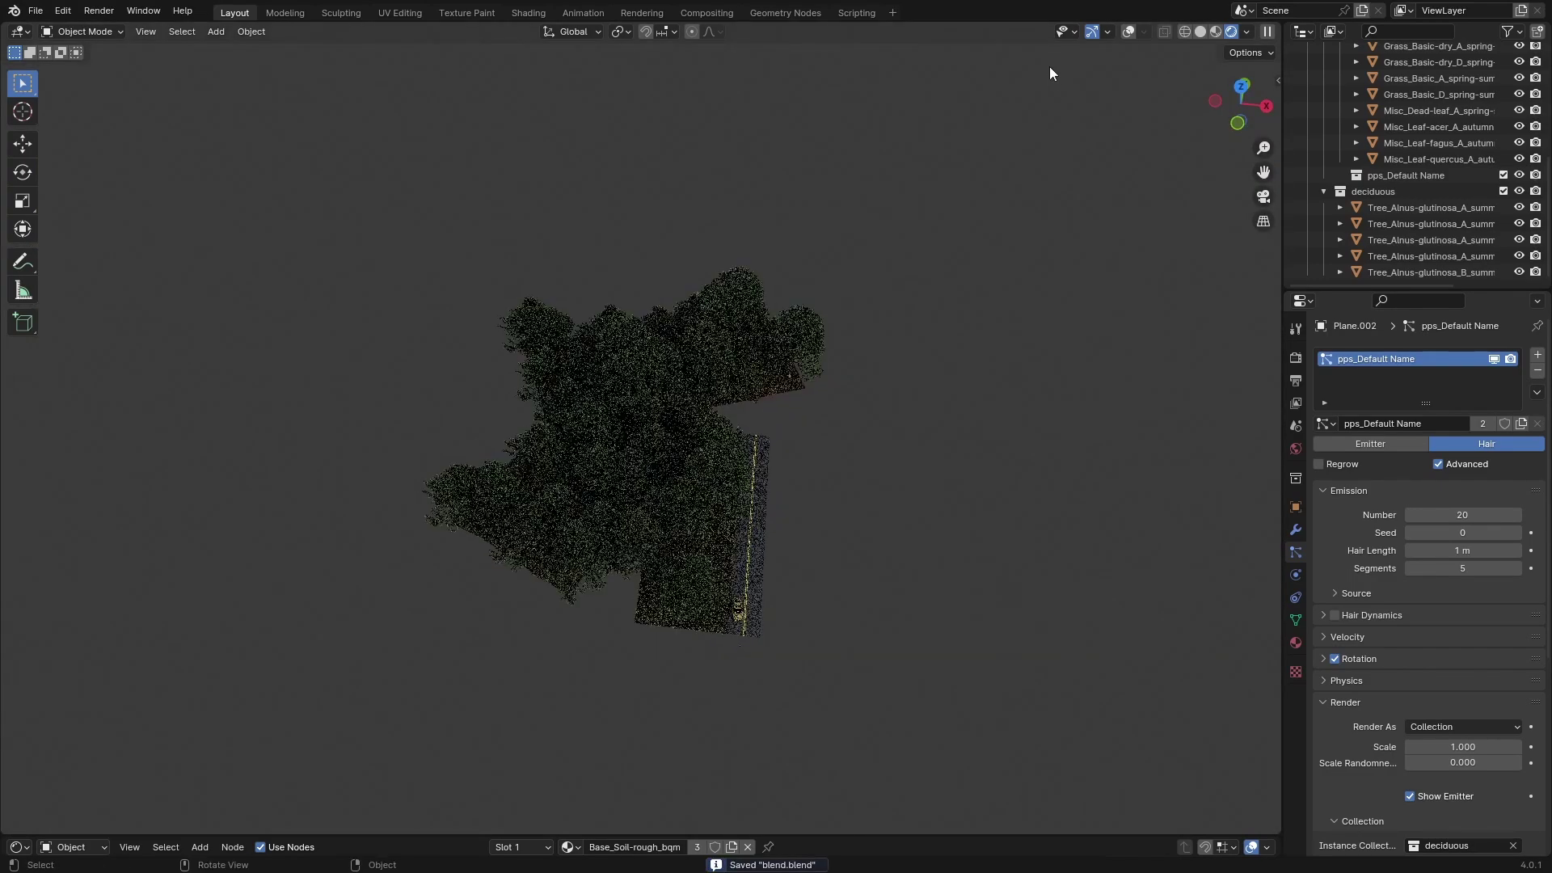
{"action": "left_click", "coordinate": [1128, 31]}
Duplicate the tree-covered hill, move the copy to the opposite side of the road and rotate it around Z
{"action": "key", "text": "shift+d"}
{"action": "right_click", "coordinate": [956, 475]}
{"action": "key", "text": "r"}
{"action": "left_click", "coordinate": [922, 356]}
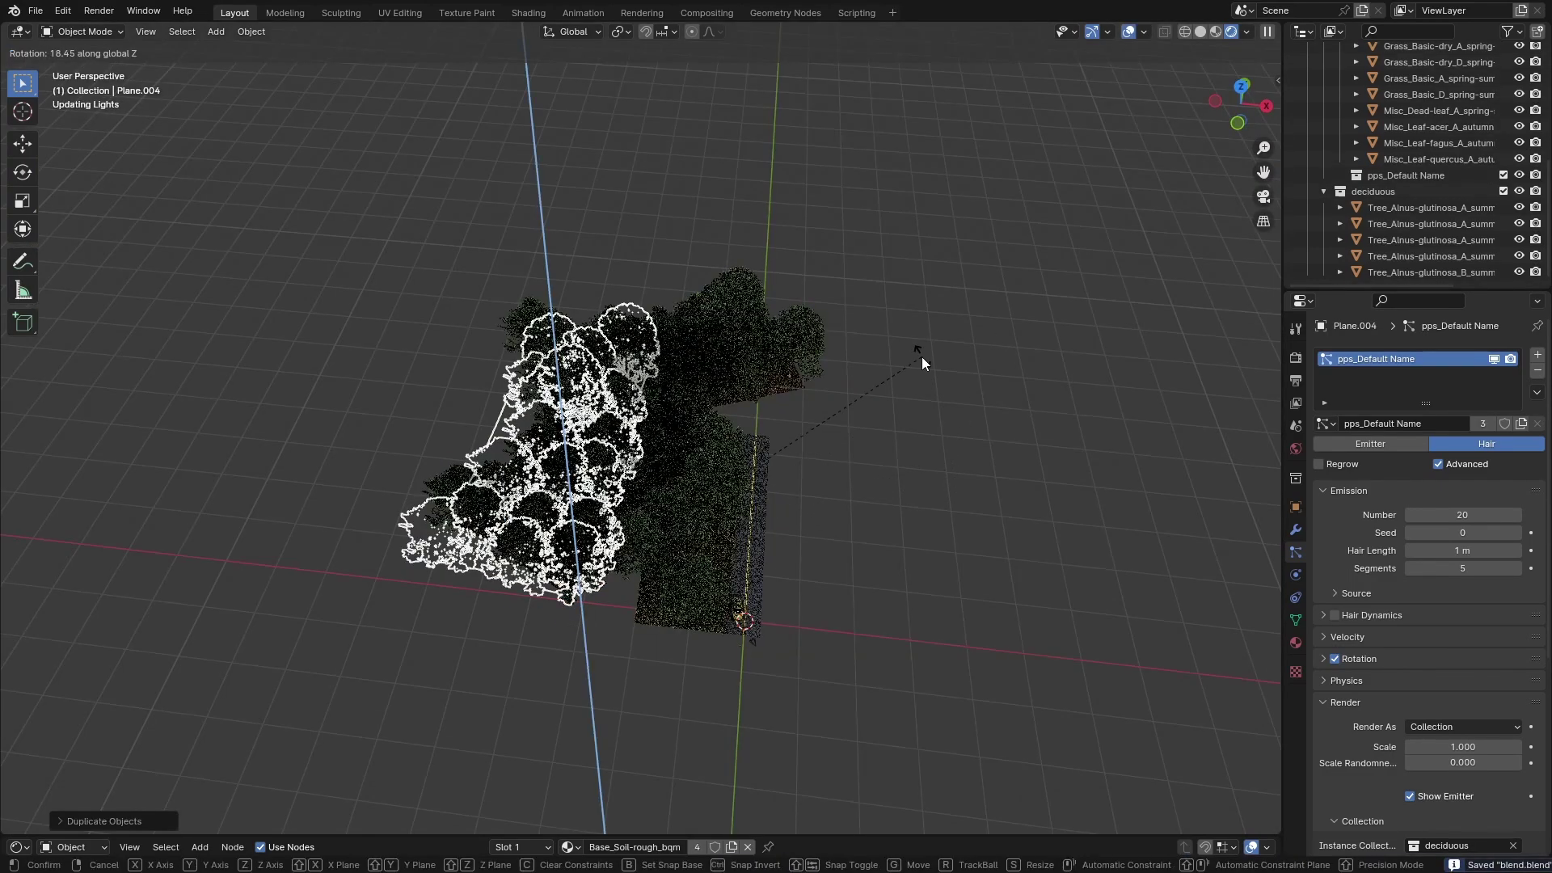
{"action": "key", "text": "g"}
{"action": "left_click", "coordinate": [1240, 461]}
{"action": "key", "text": "r"}
{"action": "key", "text": "z"}
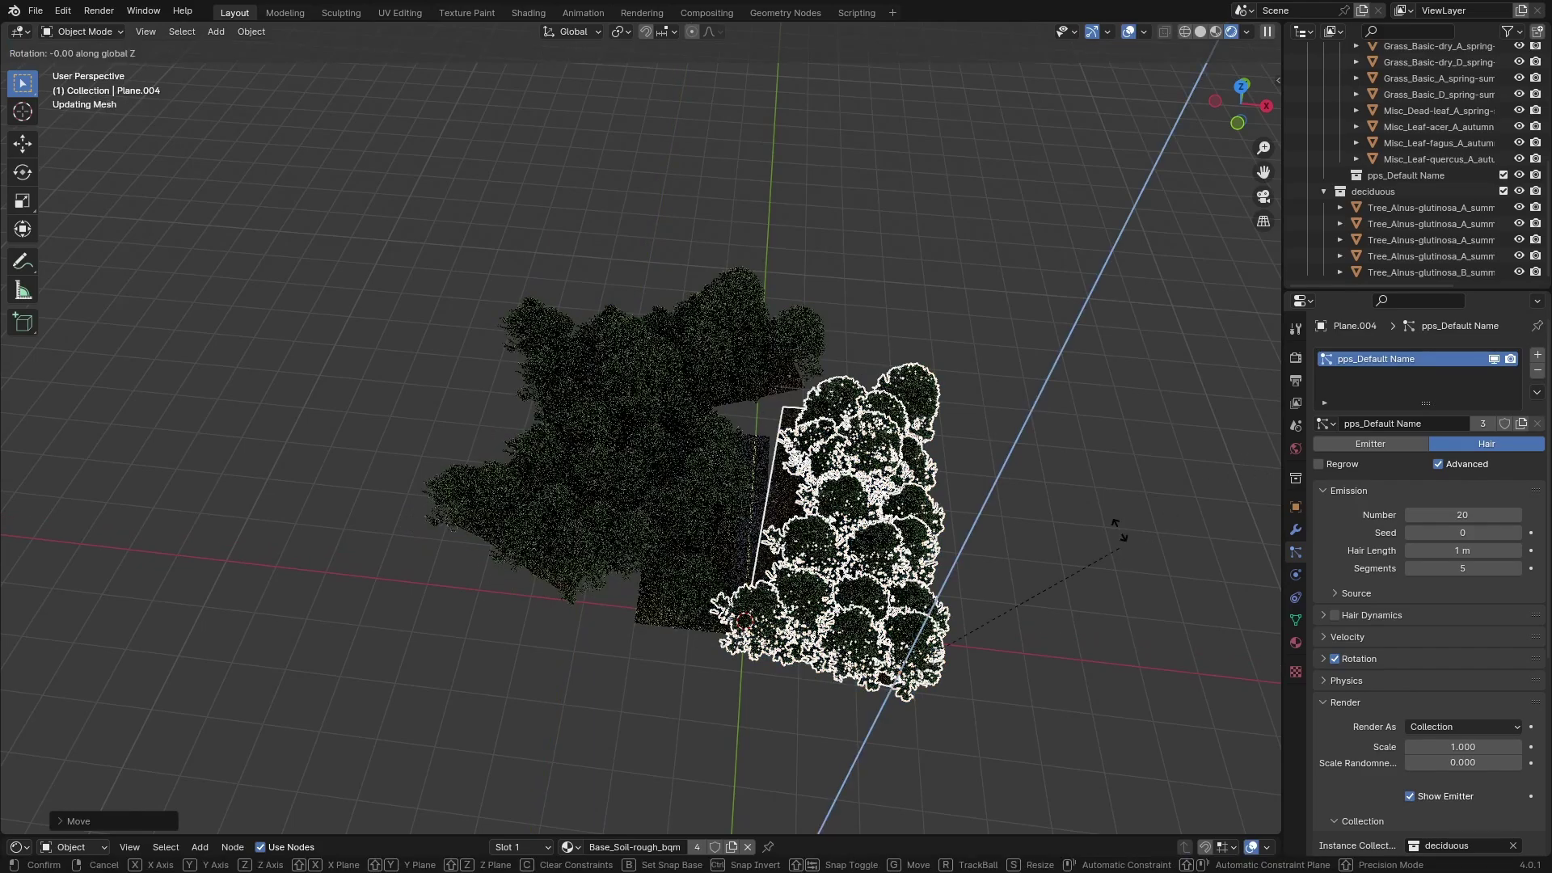
{"action": "left_click", "coordinate": [1166, 532]}
Fine-tune the position and Z rotation of the duplicated tree hill alongside the road
{"action": "key", "text": "g"}
{"action": "key", "text": "z"}
{"action": "left_click", "coordinate": [1160, 540]}
{"action": "key", "text": "r"}
{"action": "key", "text": "z"}
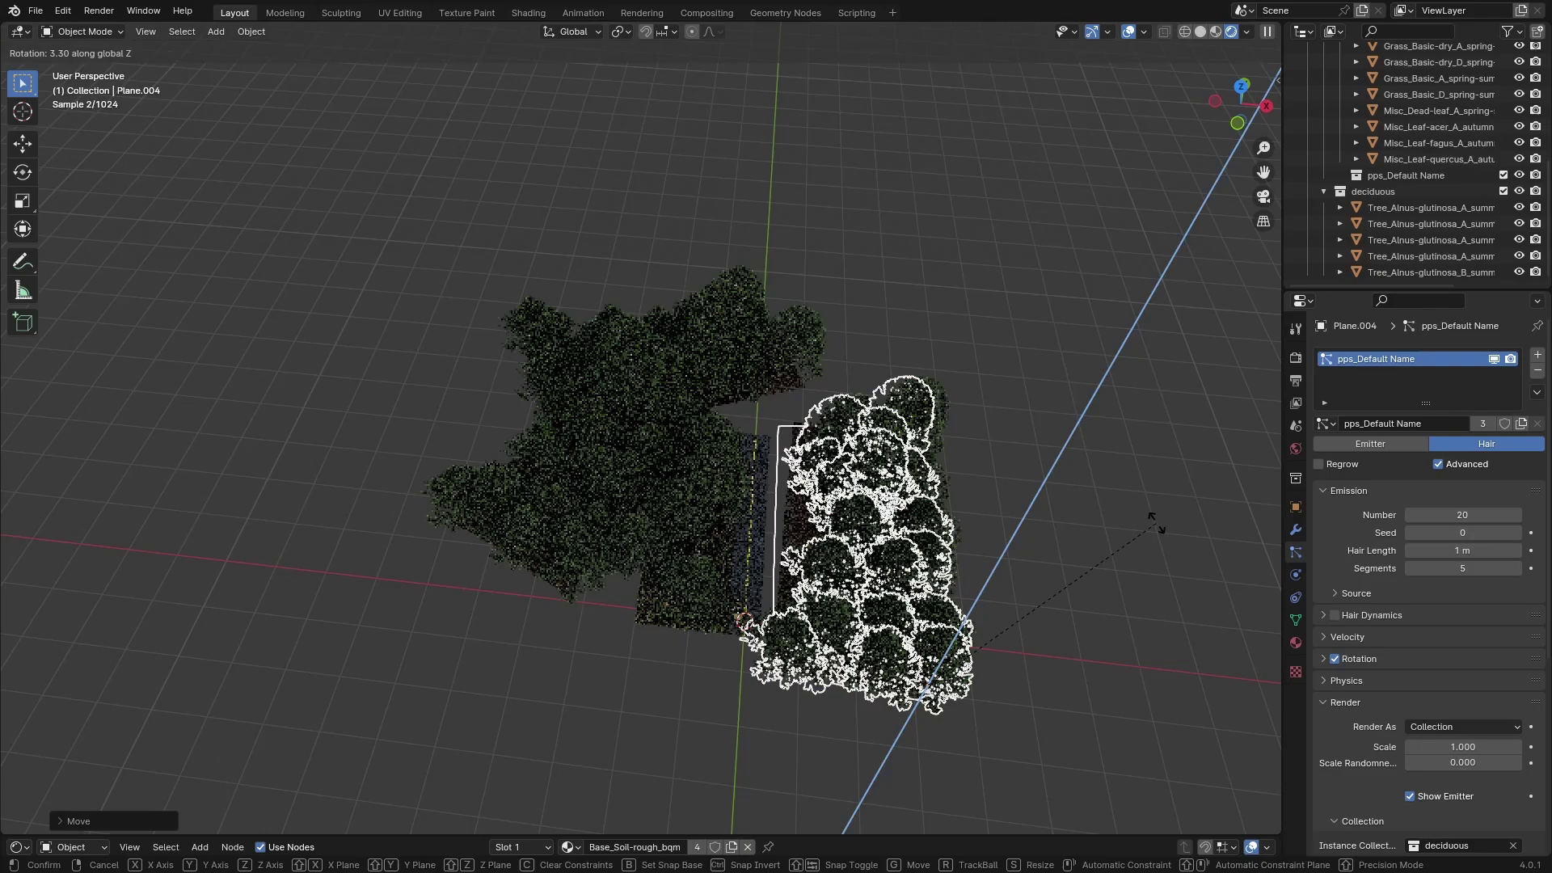
{"action": "left_click", "coordinate": [1342, 612]}
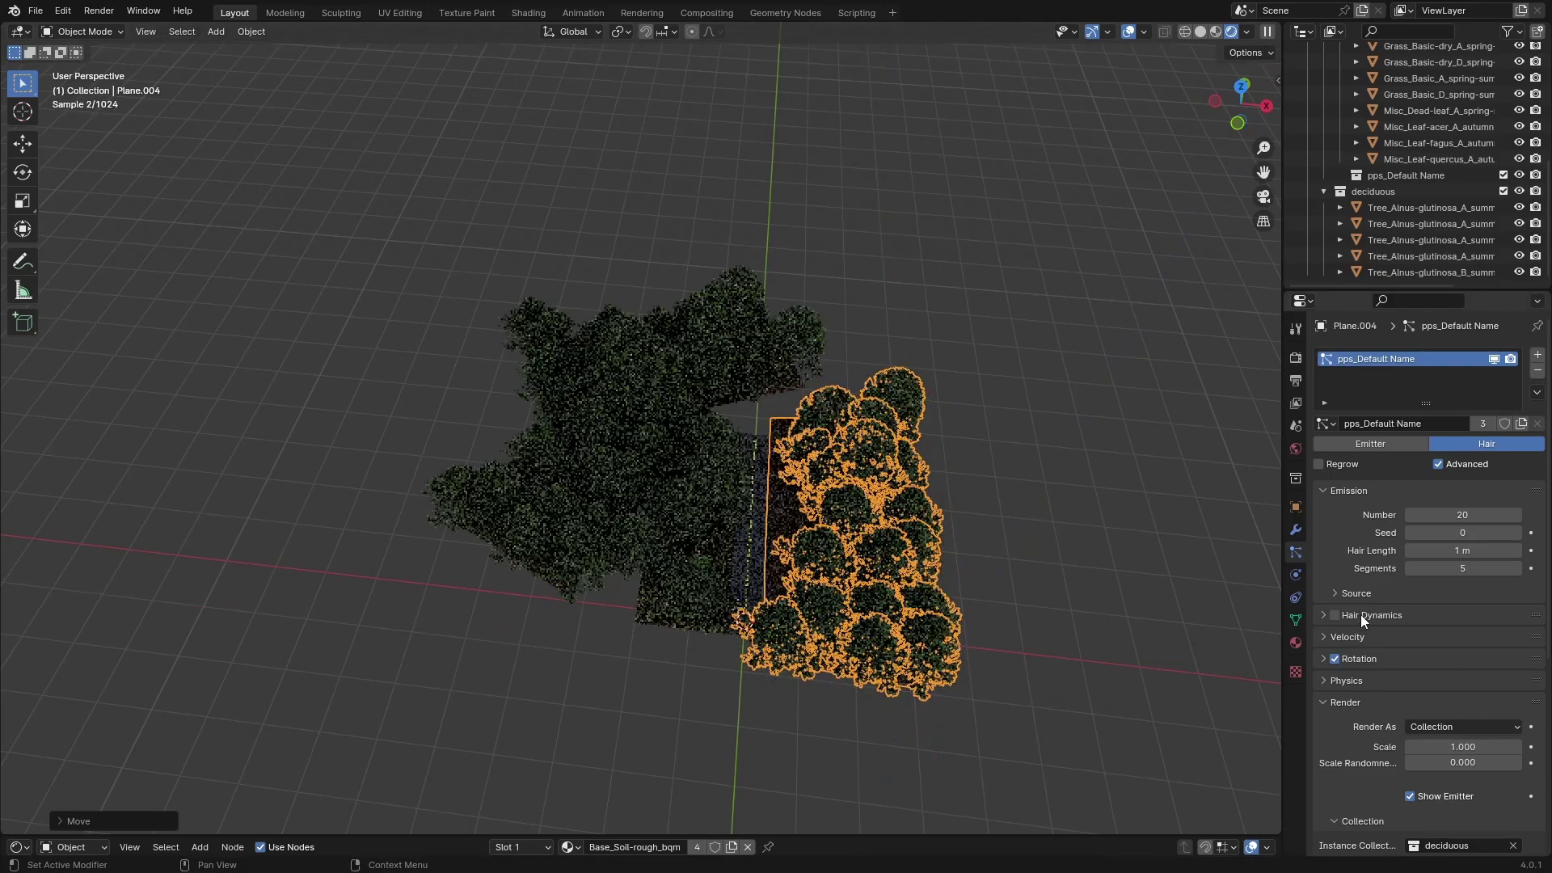
Make the duplicated hill's particle settings single-user and set its emission number to 14
{"action": "left_click", "coordinate": [1483, 423]}
{"action": "left_click", "coordinate": [1415, 514]}
{"action": "left_click", "coordinate": [1415, 514]}
{"action": "left_click", "coordinate": [1415, 514]}
{"action": "left_click", "coordinate": [1415, 515]}
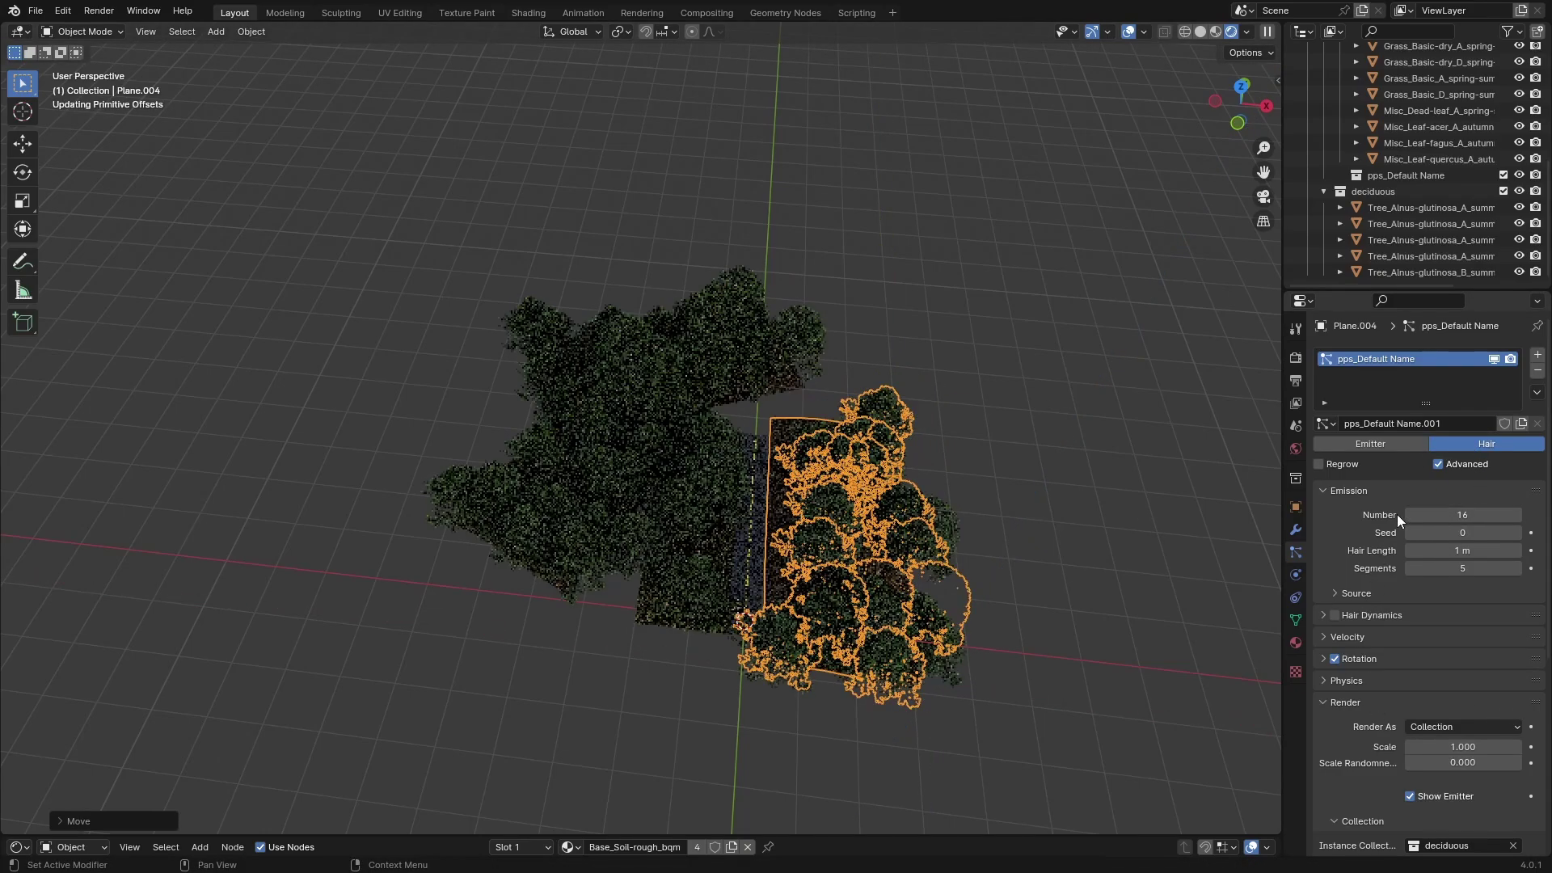
{"action": "left_click", "coordinate": [1412, 515]}
{"action": "left_click", "coordinate": [1412, 515]}
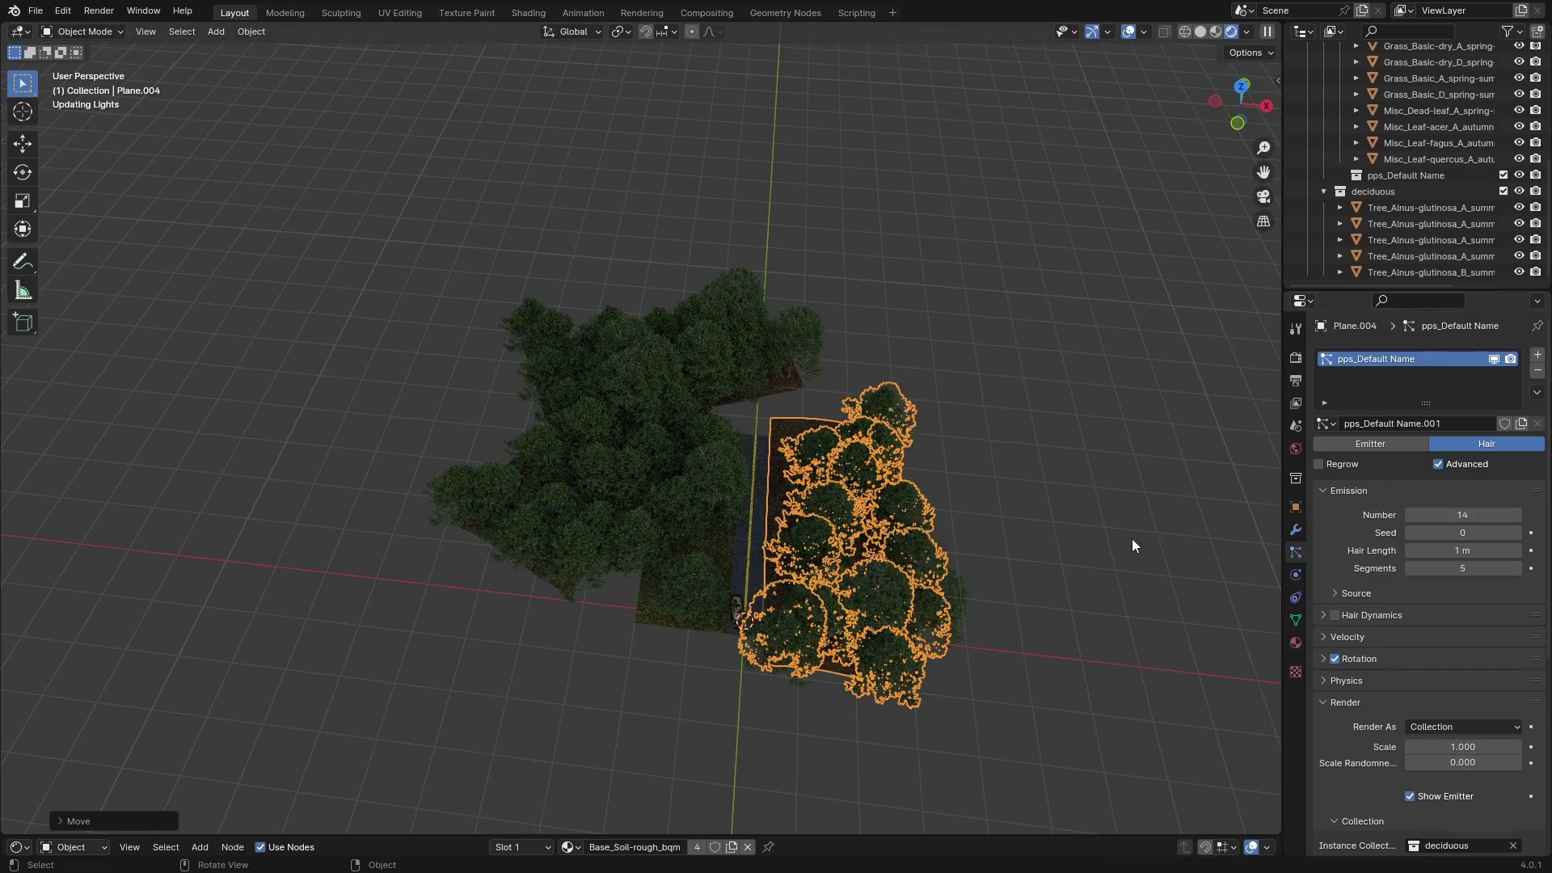
Return to the camera view, centre the framed car and save the file
{"action": "key", "text": "KP_0"}
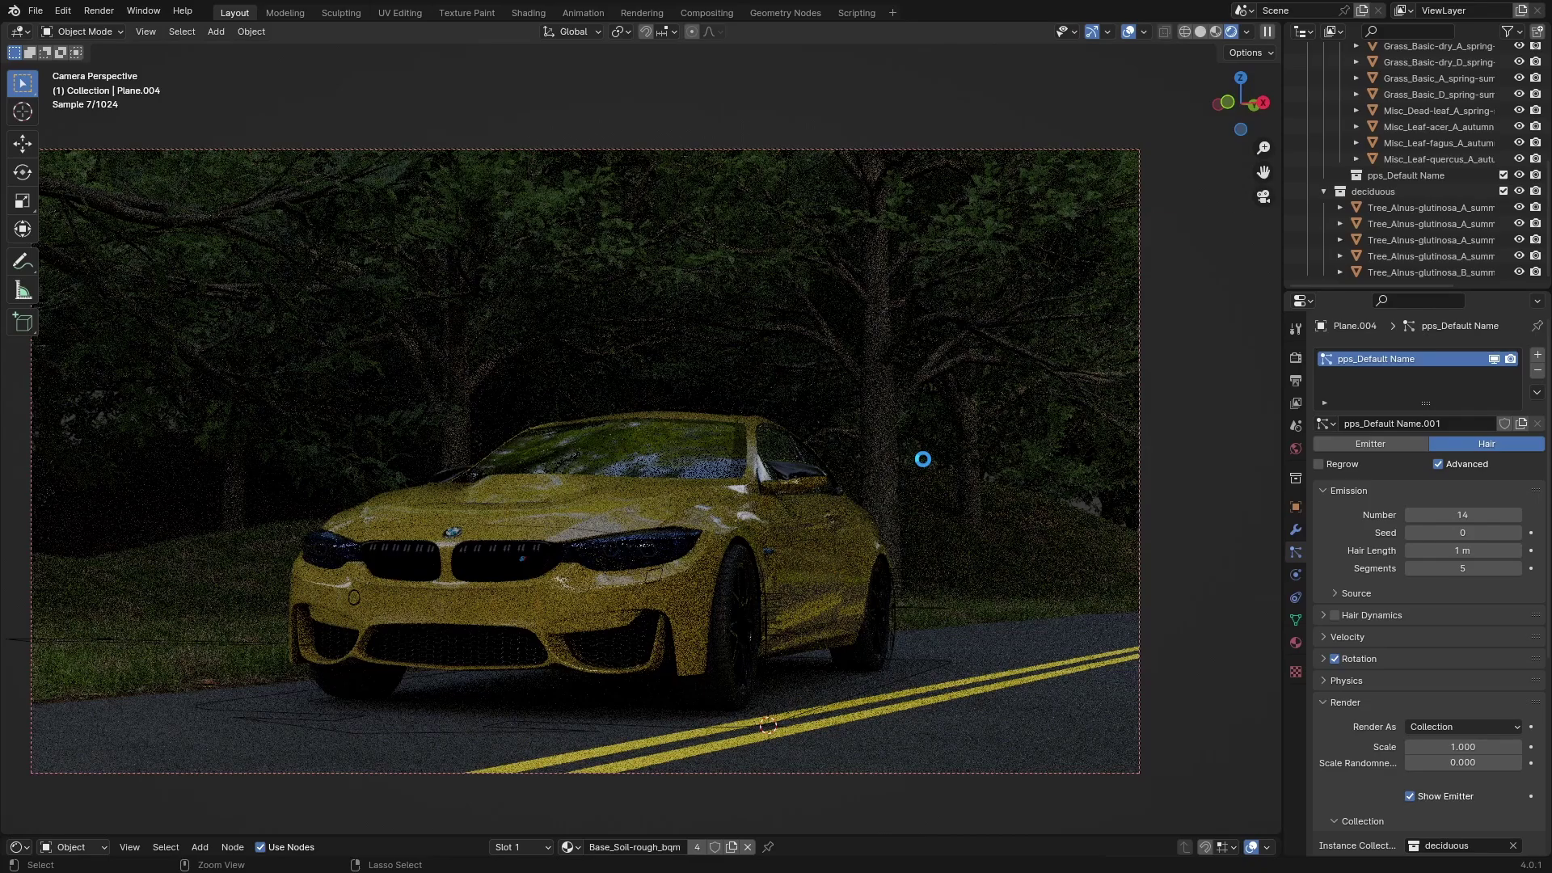
{"action": "key", "text": "ctrl+s"}
{"action": "scroll", "coordinate": [924, 460], "scroll_direction": "down", "scroll_amount": 1}
{"action": "mouse_move", "coordinate": [962, 465]}
{"action": "middle_mouse_down", "text": "shift"}
{"action": "mouse_move", "coordinate": [1001, 468]}
{"action": "mouse_move", "coordinate": [934, 484]}
{"action": "middle_mouse_up", "text": "shift"}
{"action": "scroll", "coordinate": [1002, 467], "scroll_direction": "up", "scroll_amount": 1}
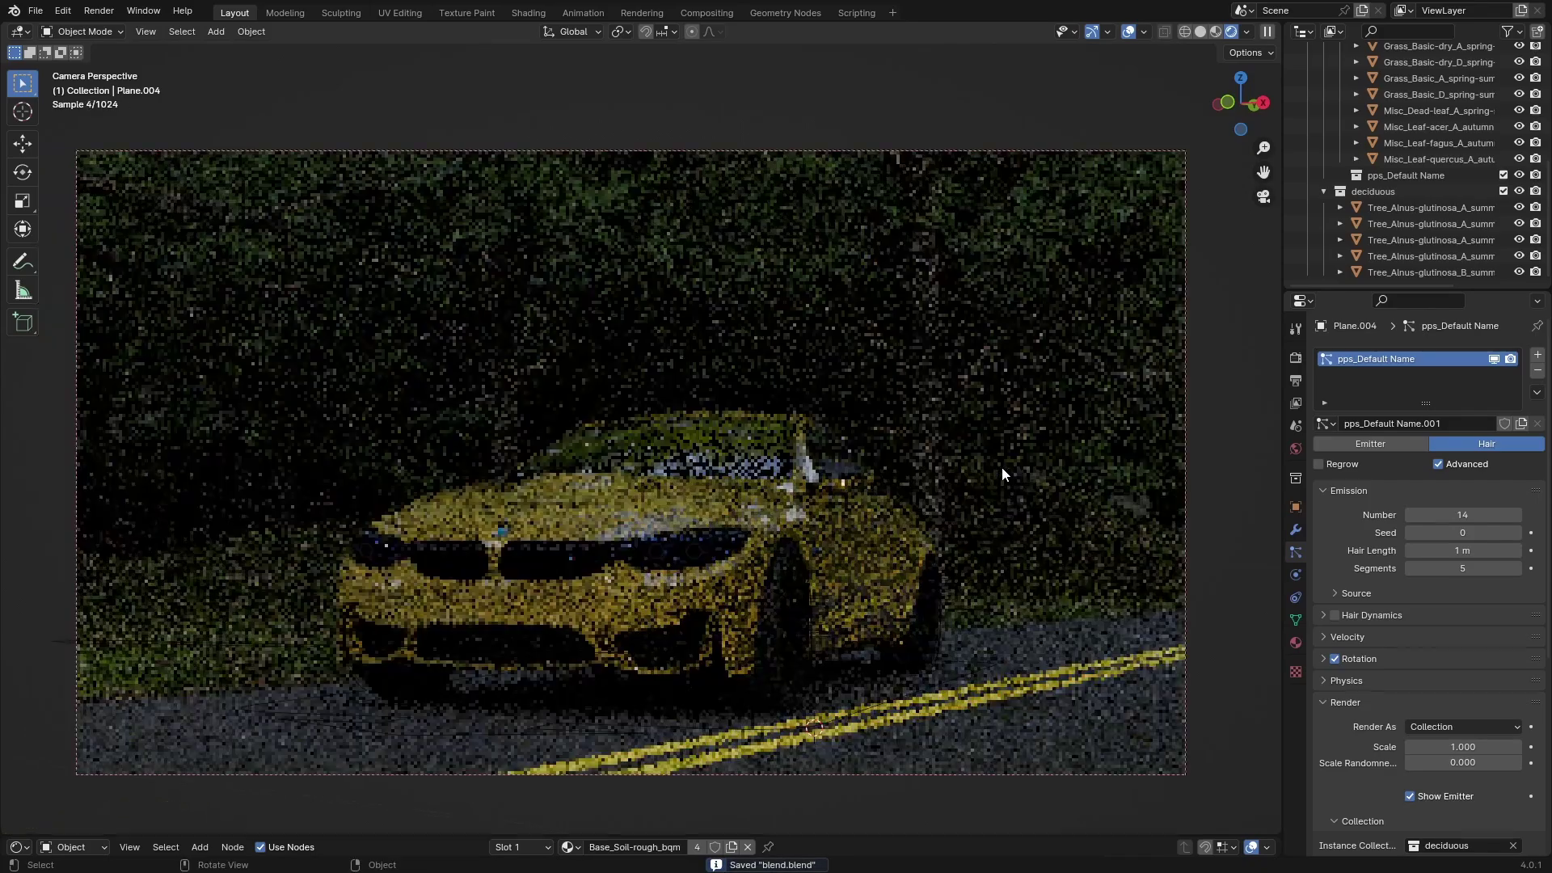
Enable Scene World lighting in the rendered viewport and show the World nodes in an enlarged shader editor
{"action": "left_click", "coordinate": [1248, 33]}
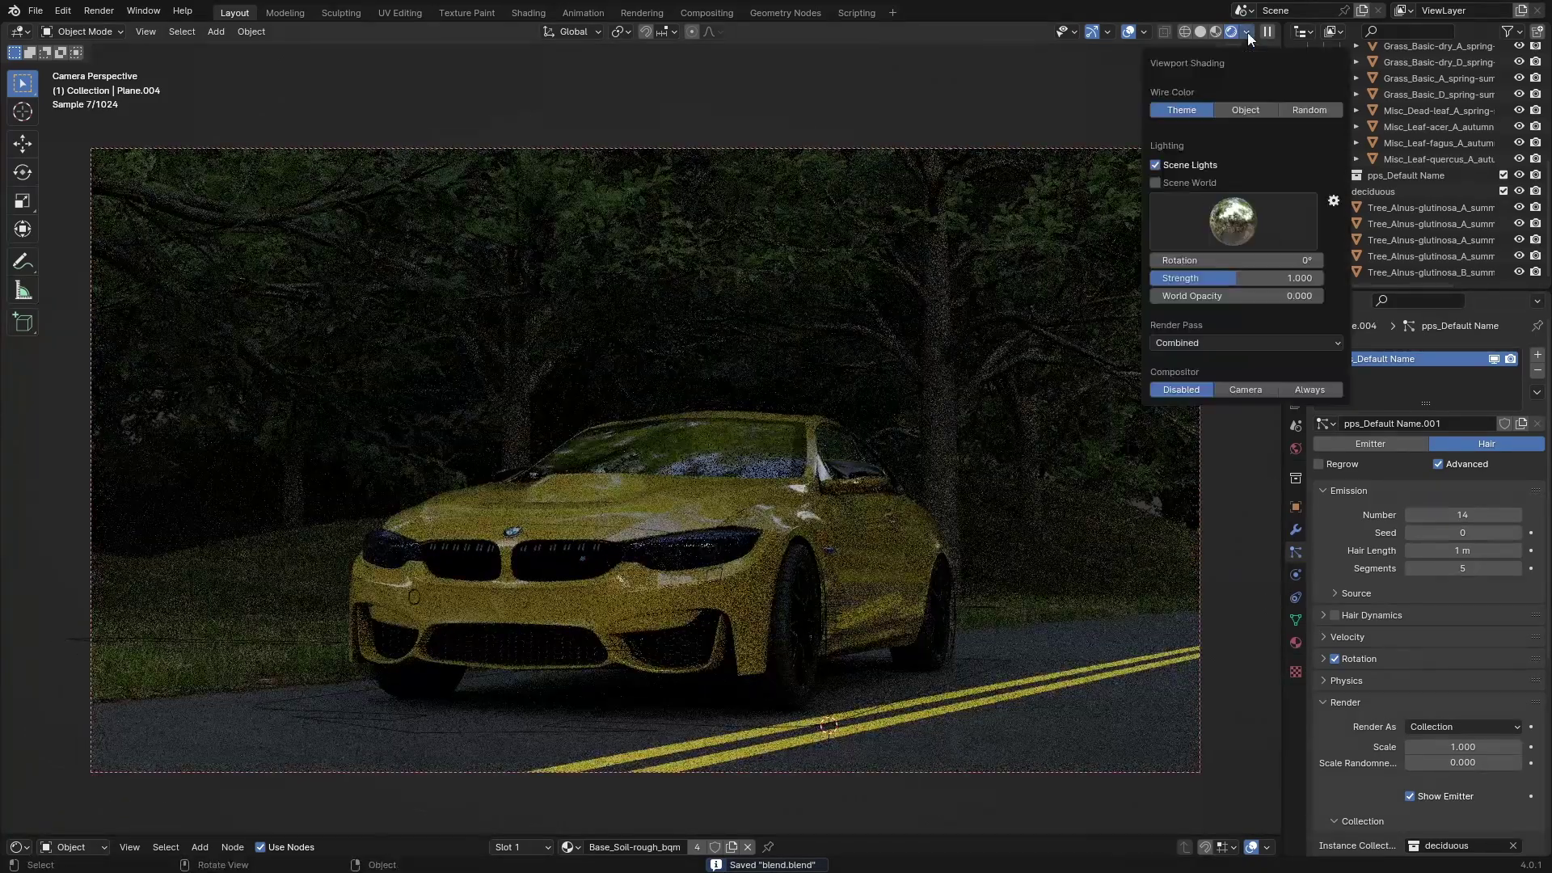
{"action": "left_click", "coordinate": [1180, 182]}
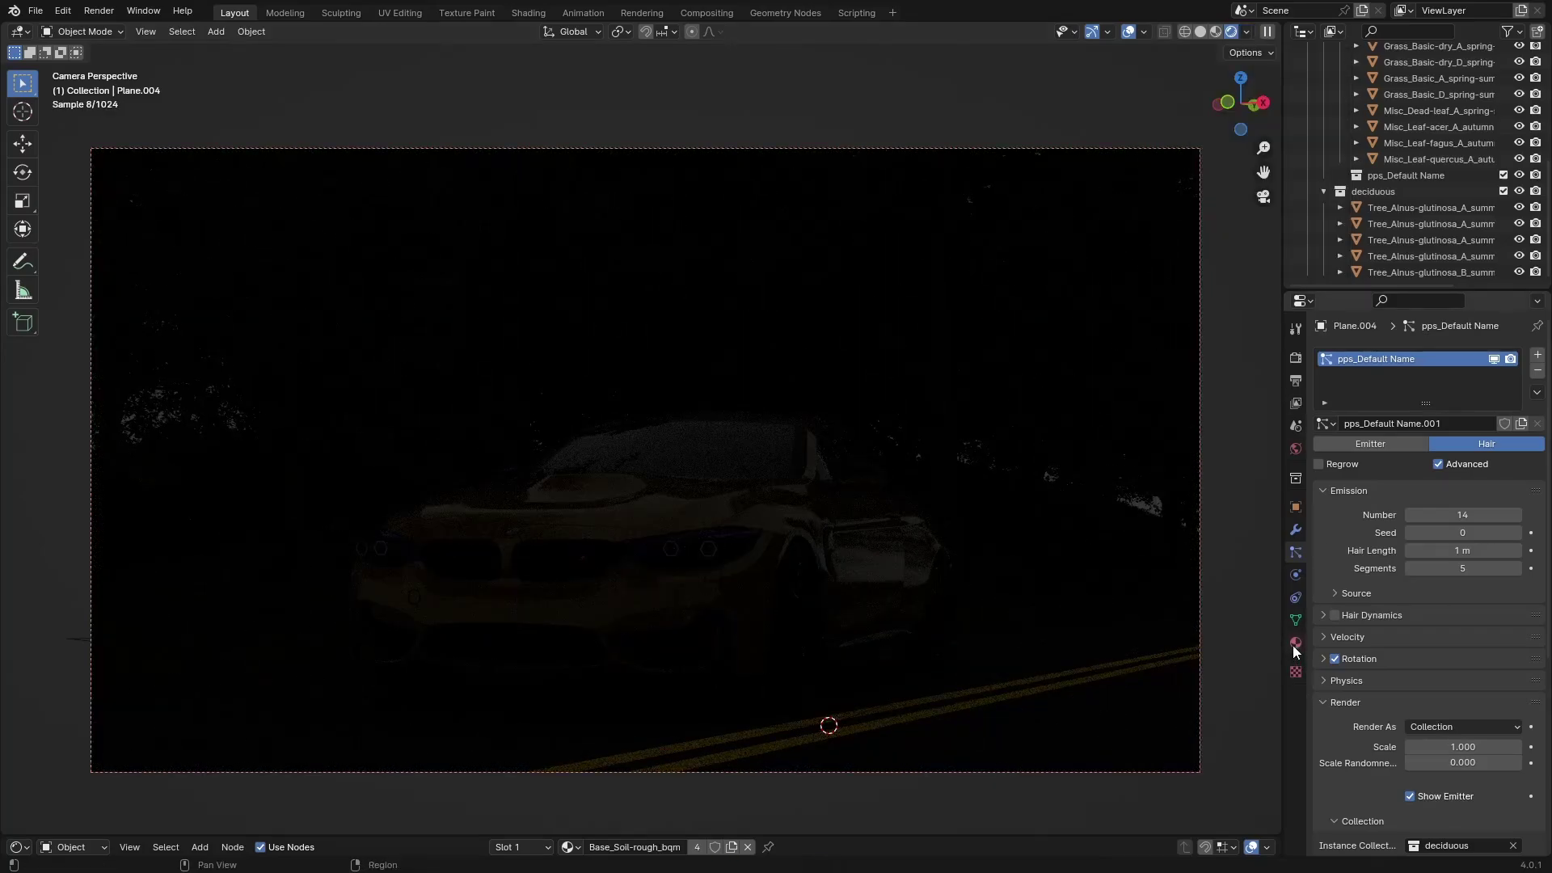
{"action": "left_click", "coordinate": [67, 847]}
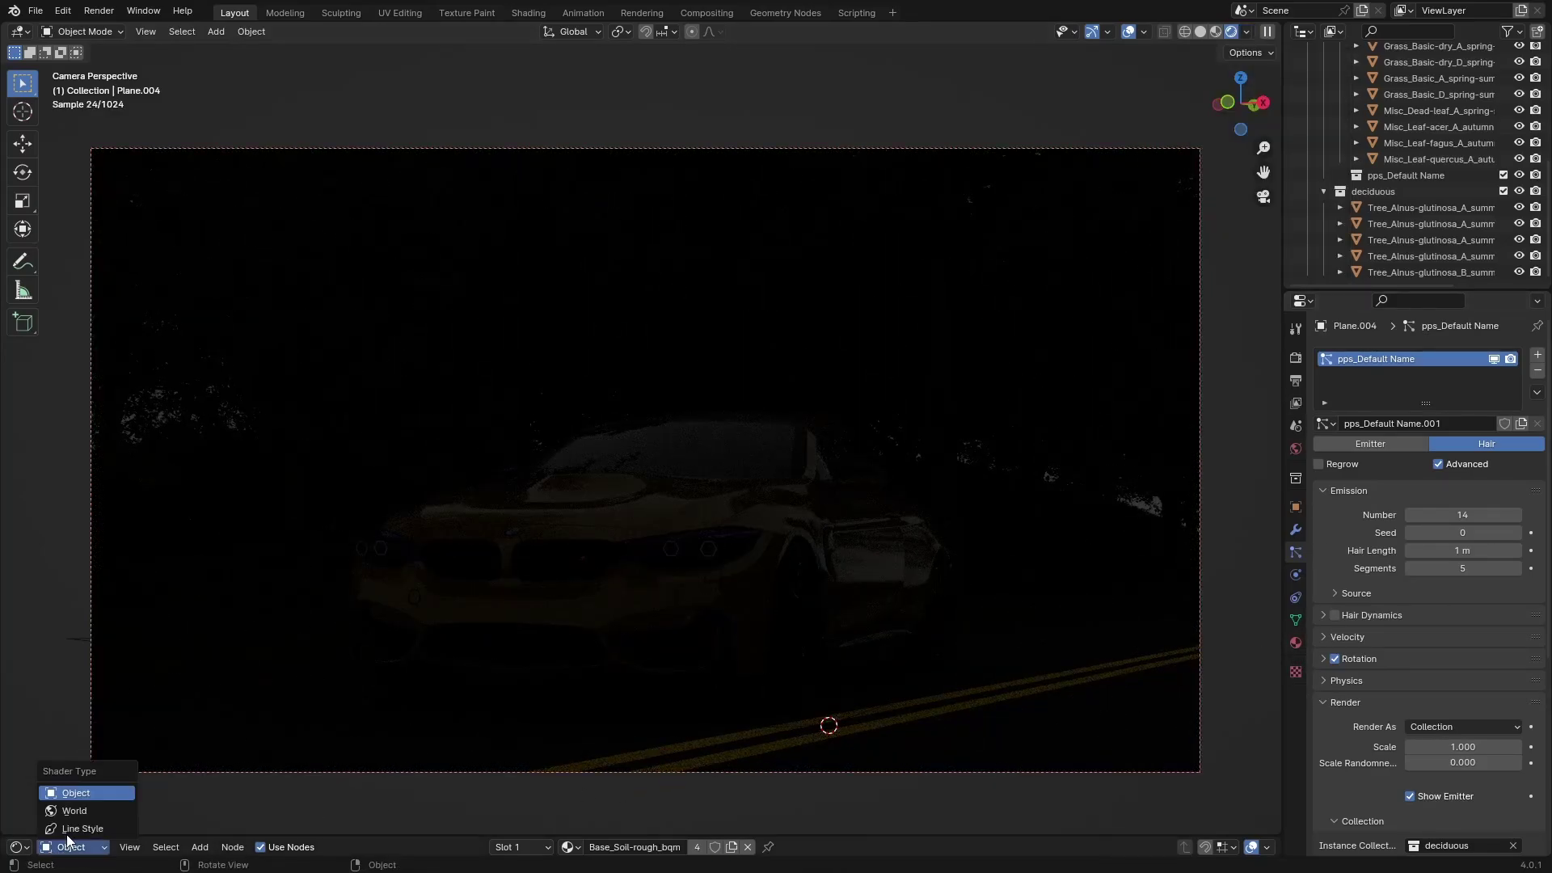
{"action": "left_click", "coordinate": [72, 812]}
{"action": "left_click_drag", "start_coordinate": [407, 835], "coordinate": [448, 502]}
Add a Sky Texture node and connect its Color output to the Background node's Color input
{"action": "key", "text": "shift+a"}
{"action": "type", "text": "sky"}
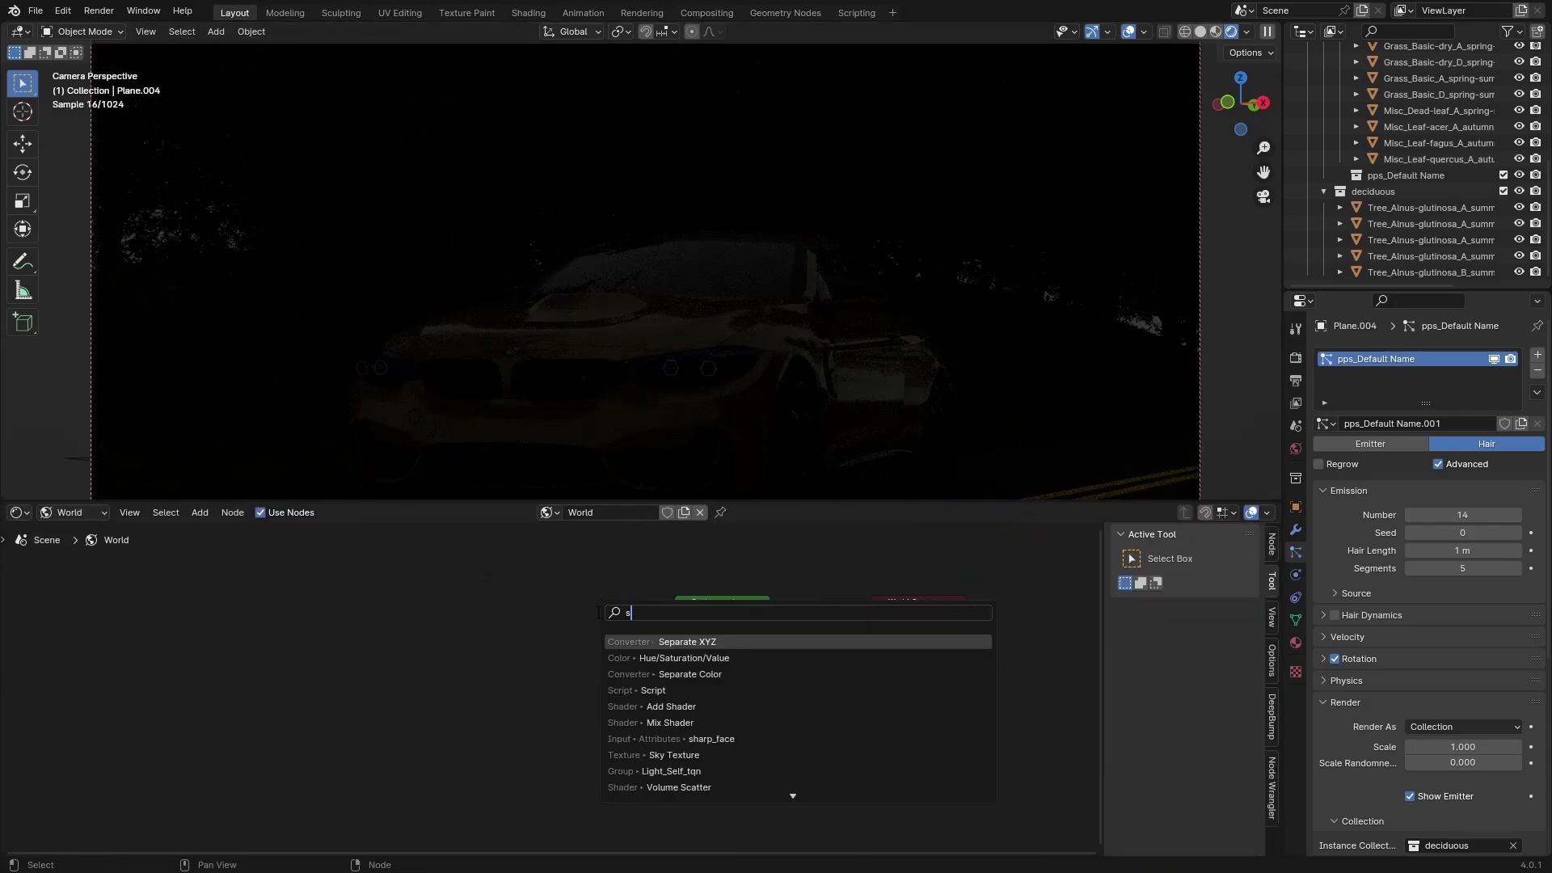
{"action": "key", "text": "Return"}
{"action": "left_click", "coordinate": [631, 609]}
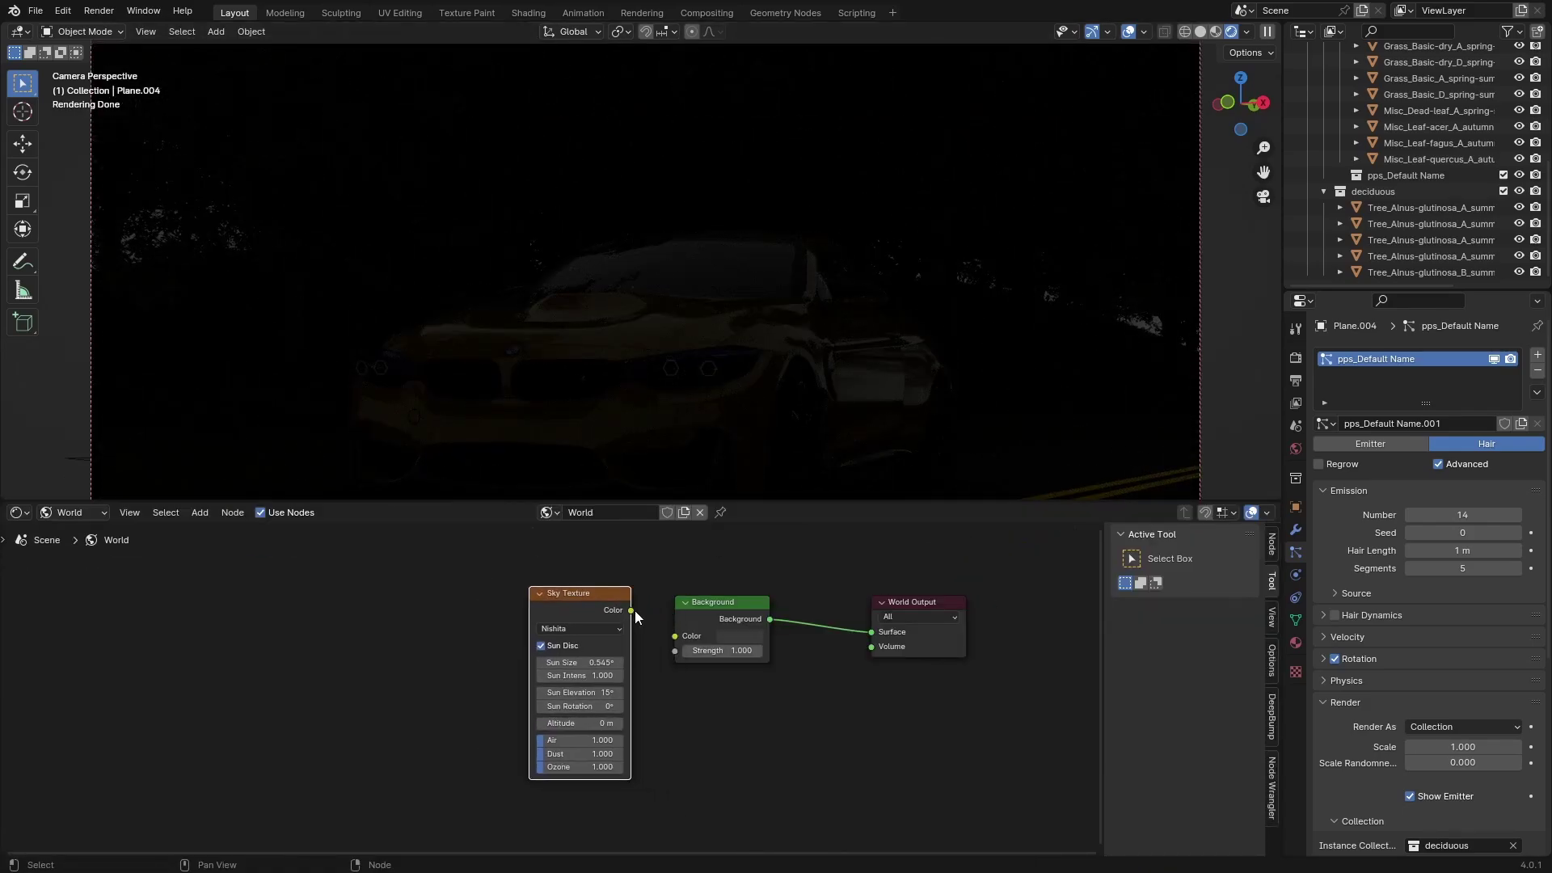
{"action": "left_click_drag", "start_coordinate": [632, 610], "coordinate": [676, 636]}
{"action": "left_click_drag", "start_coordinate": [746, 553], "coordinate": [745, 589]}
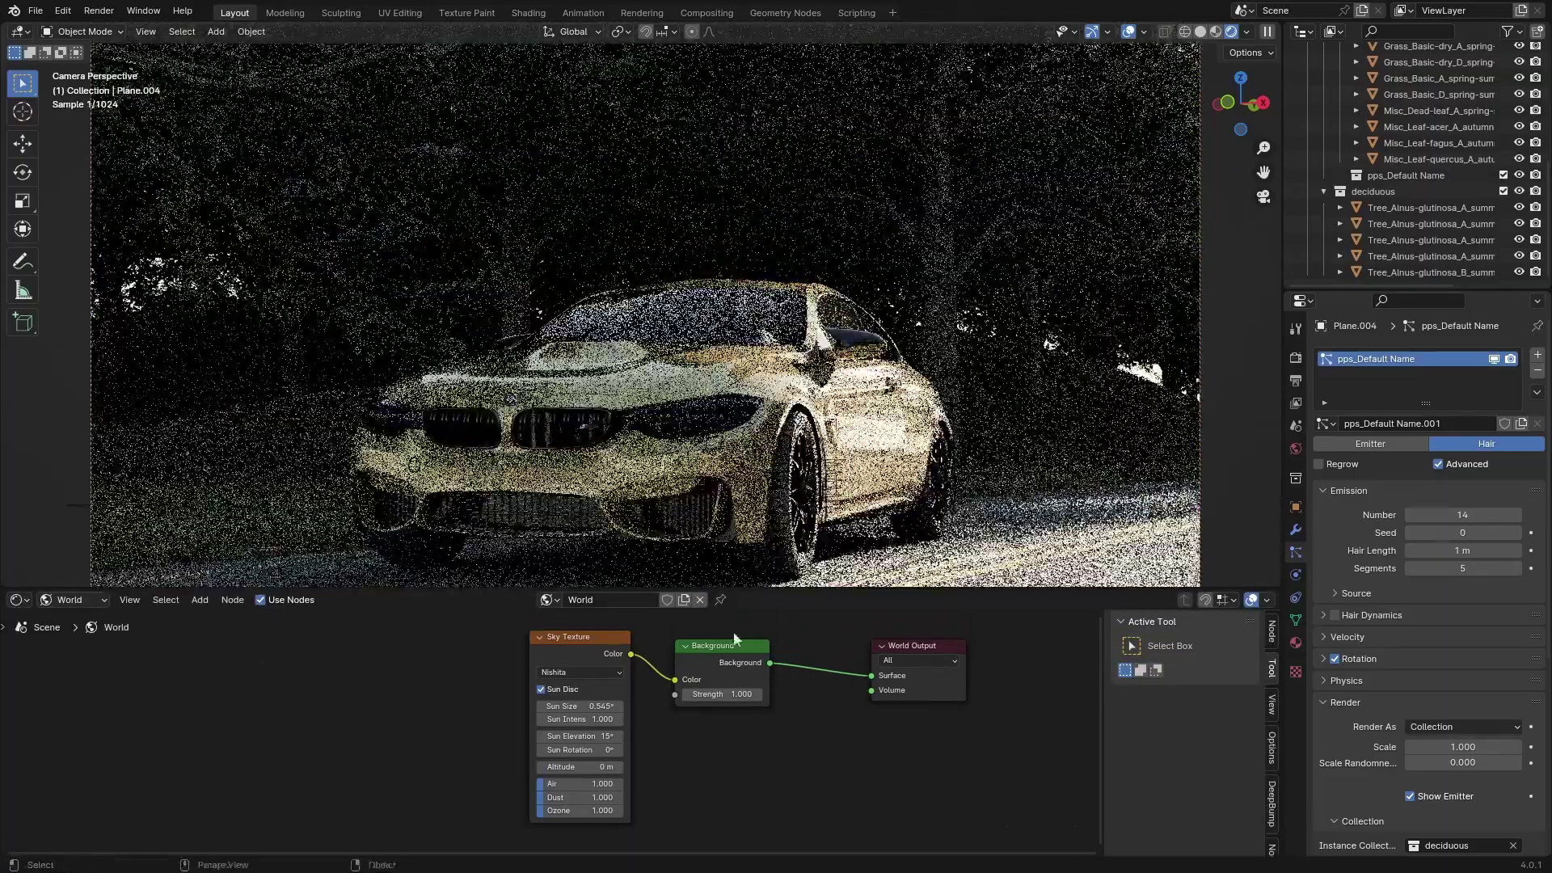
Set the Sky Texture's Ozone to 8.462, Sun Intensity to 0.5, Sun Elevation to 35.6° and Sun Rotation to 34.8°
{"action": "left_click_drag", "start_coordinate": [583, 807], "coordinate": [610, 812]}
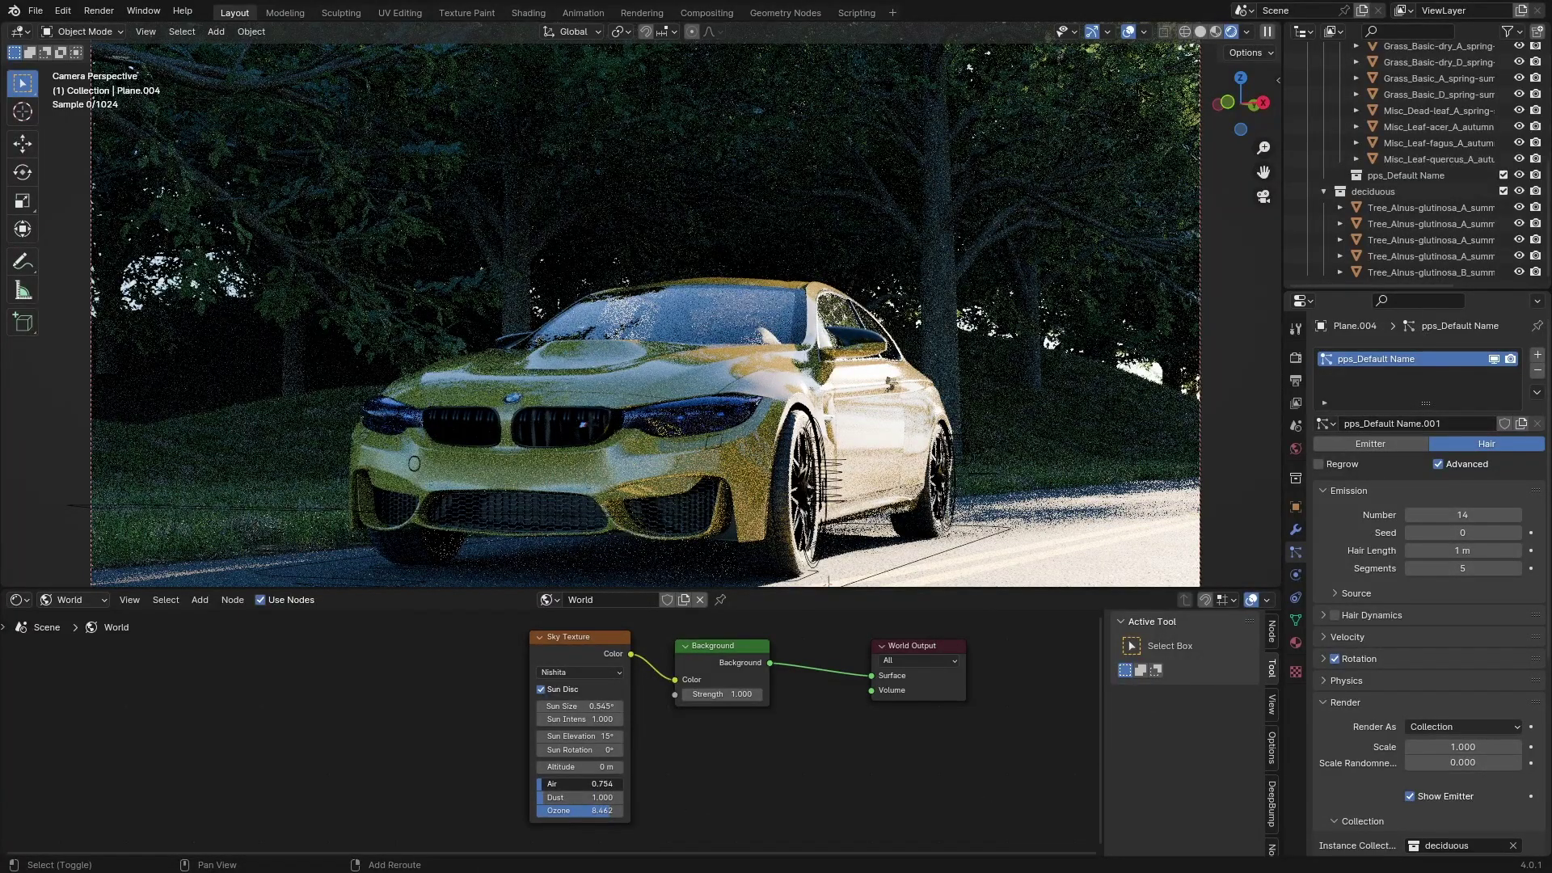
{"action": "mouse_move", "coordinate": [580, 784]}
{"action": "left_mouse_down"}
{"action": "mouse_move", "coordinate": [604, 783]}
{"action": "mouse_move", "coordinate": [591, 784]}
{"action": "left_mouse_up"}
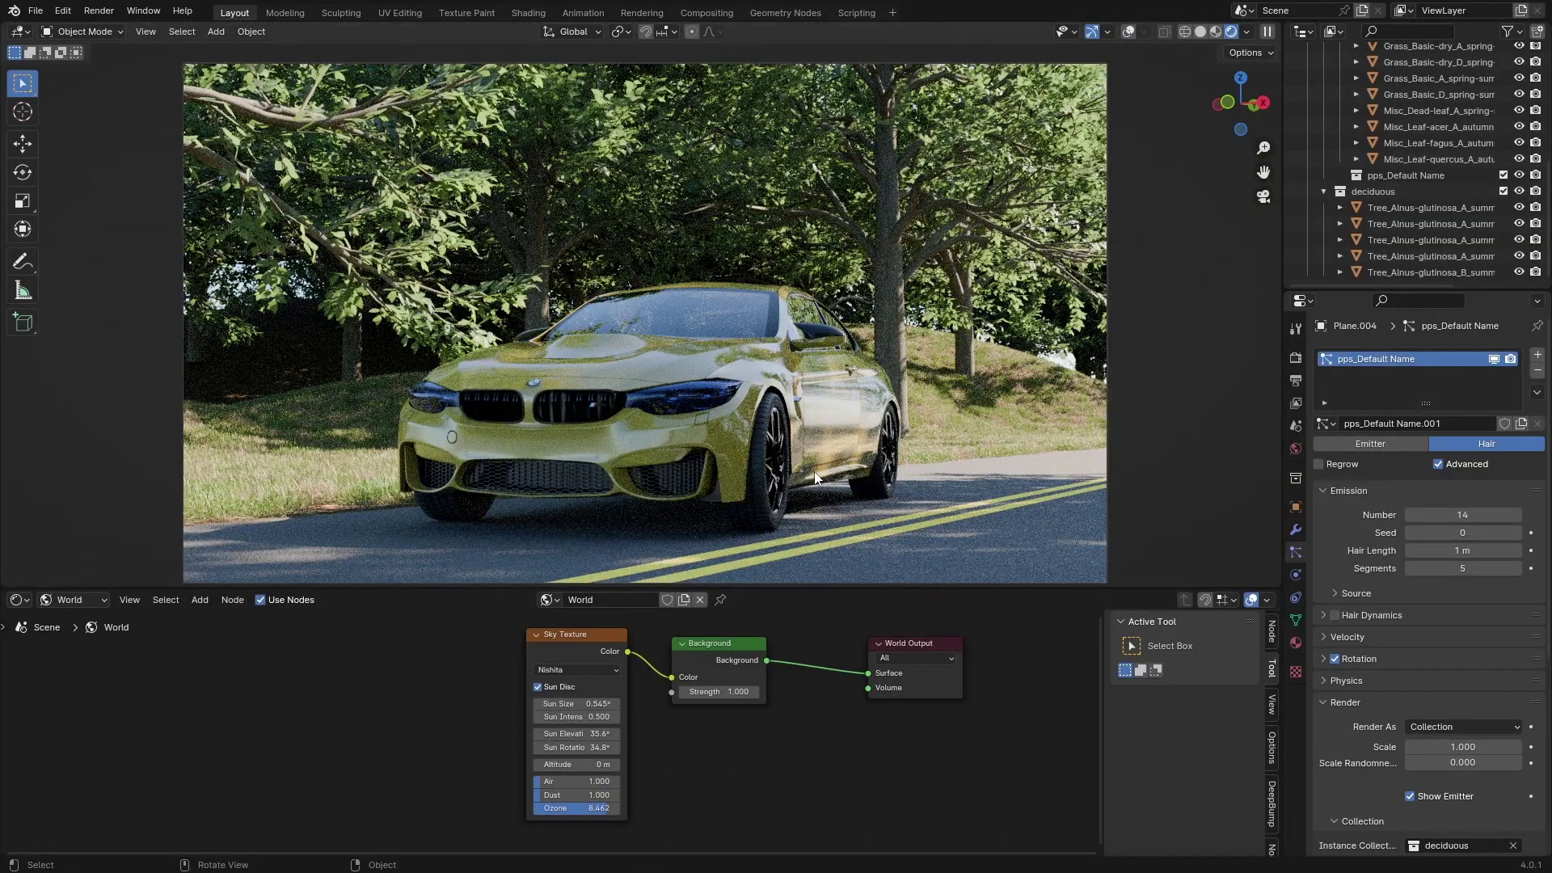
{"action": "scroll", "coordinate": [815, 478], "scroll_direction": "up", "scroll_amount": 1}
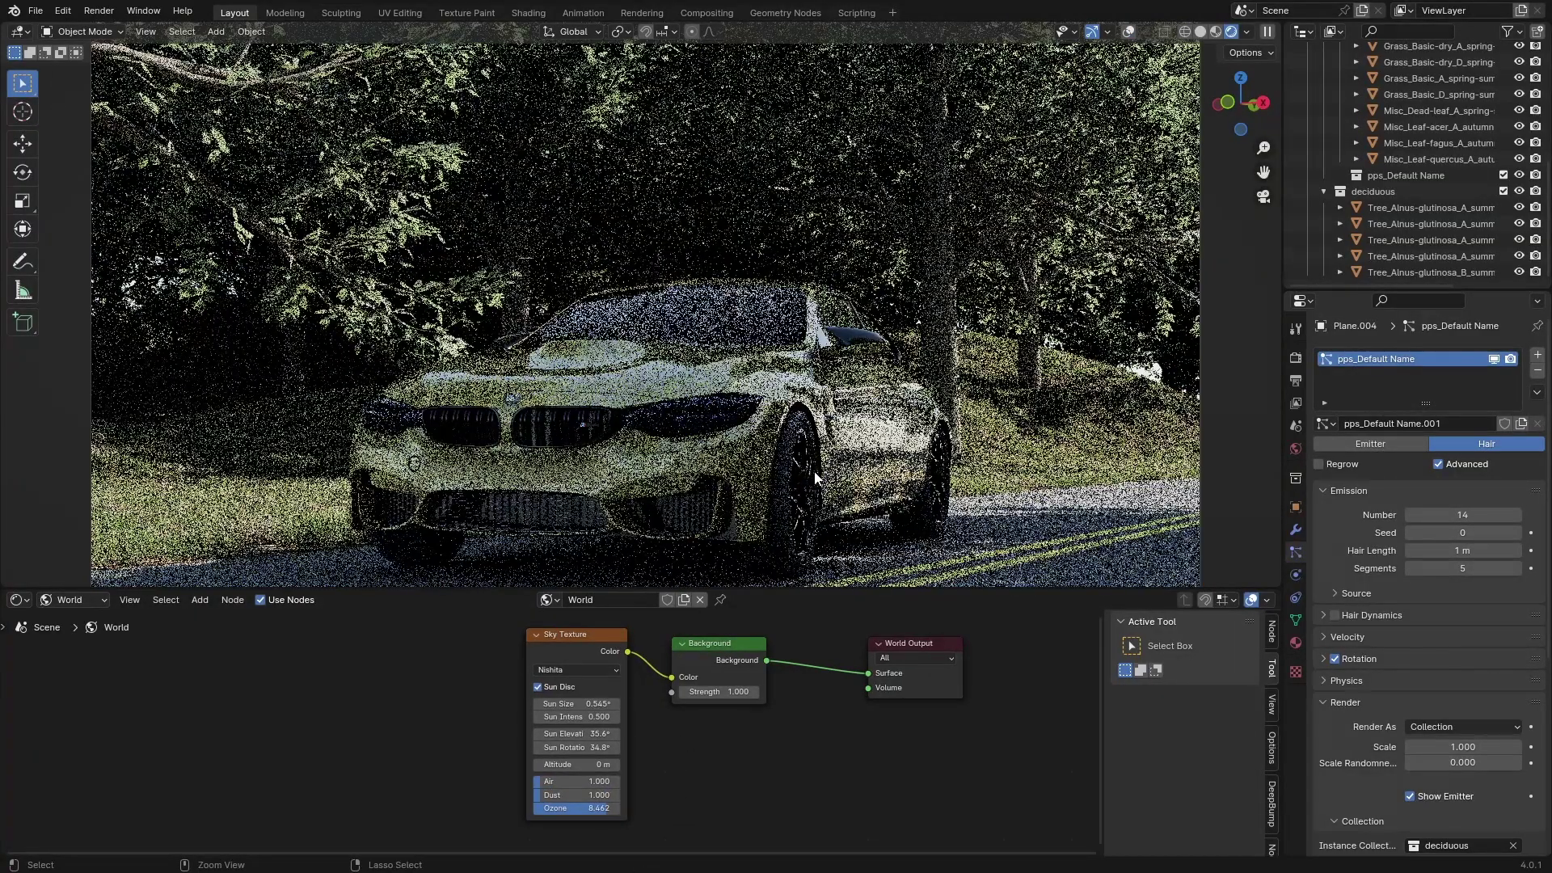
Undo the last four Sky Texture sun adjustments
{"action": "key", "text": "ctrl+z"}
{"action": "key", "text": "ctrl+z"}
{"action": "key", "text": "ctrl+z"}
{"action": "key", "text": "ctrl+z"}
{"action": "scroll", "coordinate": [815, 479], "scroll_direction": "down", "scroll_amount": 2}
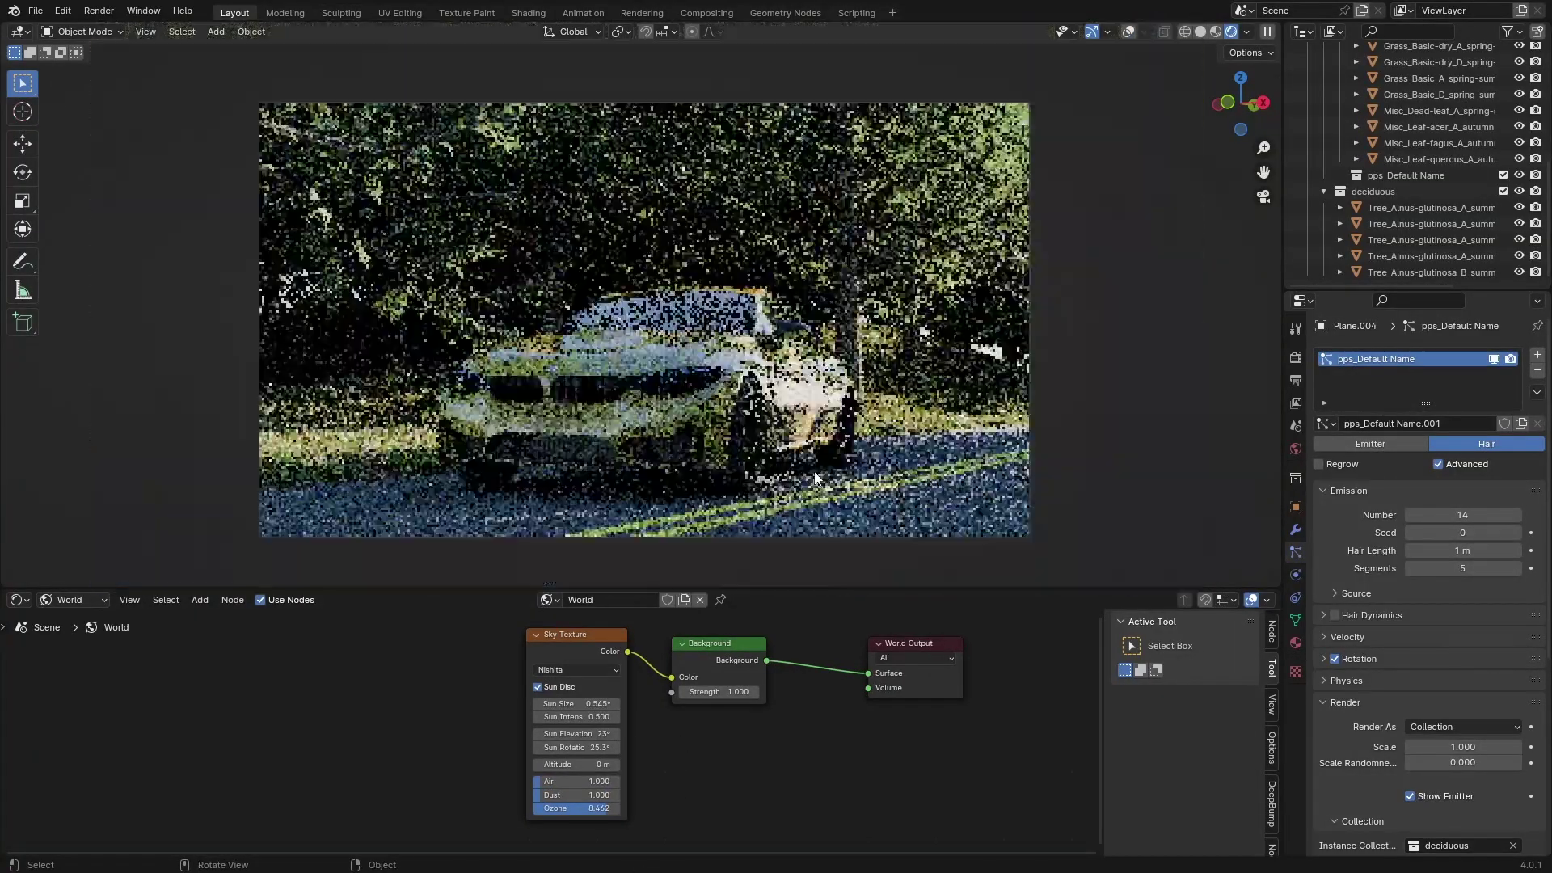
{"action": "scroll", "coordinate": [814, 472], "scroll_direction": "down", "scroll_amount": 1}
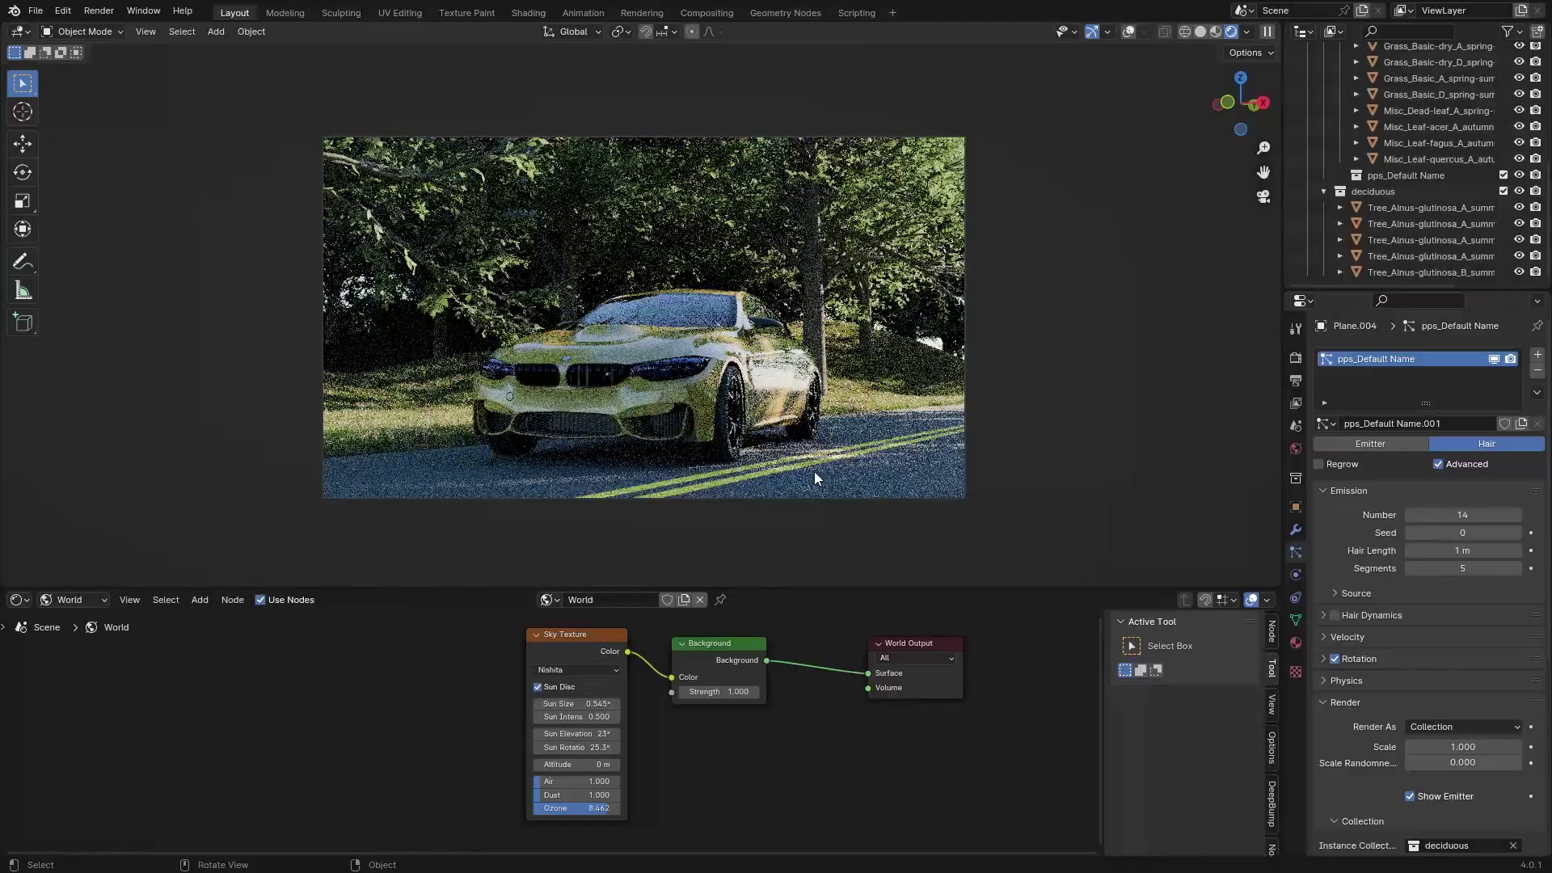
Set the Sky Texture's Sun Rotation to 55.7° while viewing the whole scene, and return to the camera view
{"action": "key", "text": "KP_0"}
{"action": "middle_click_drag", "start_coordinate": [798, 438], "coordinate": [816, 468]}
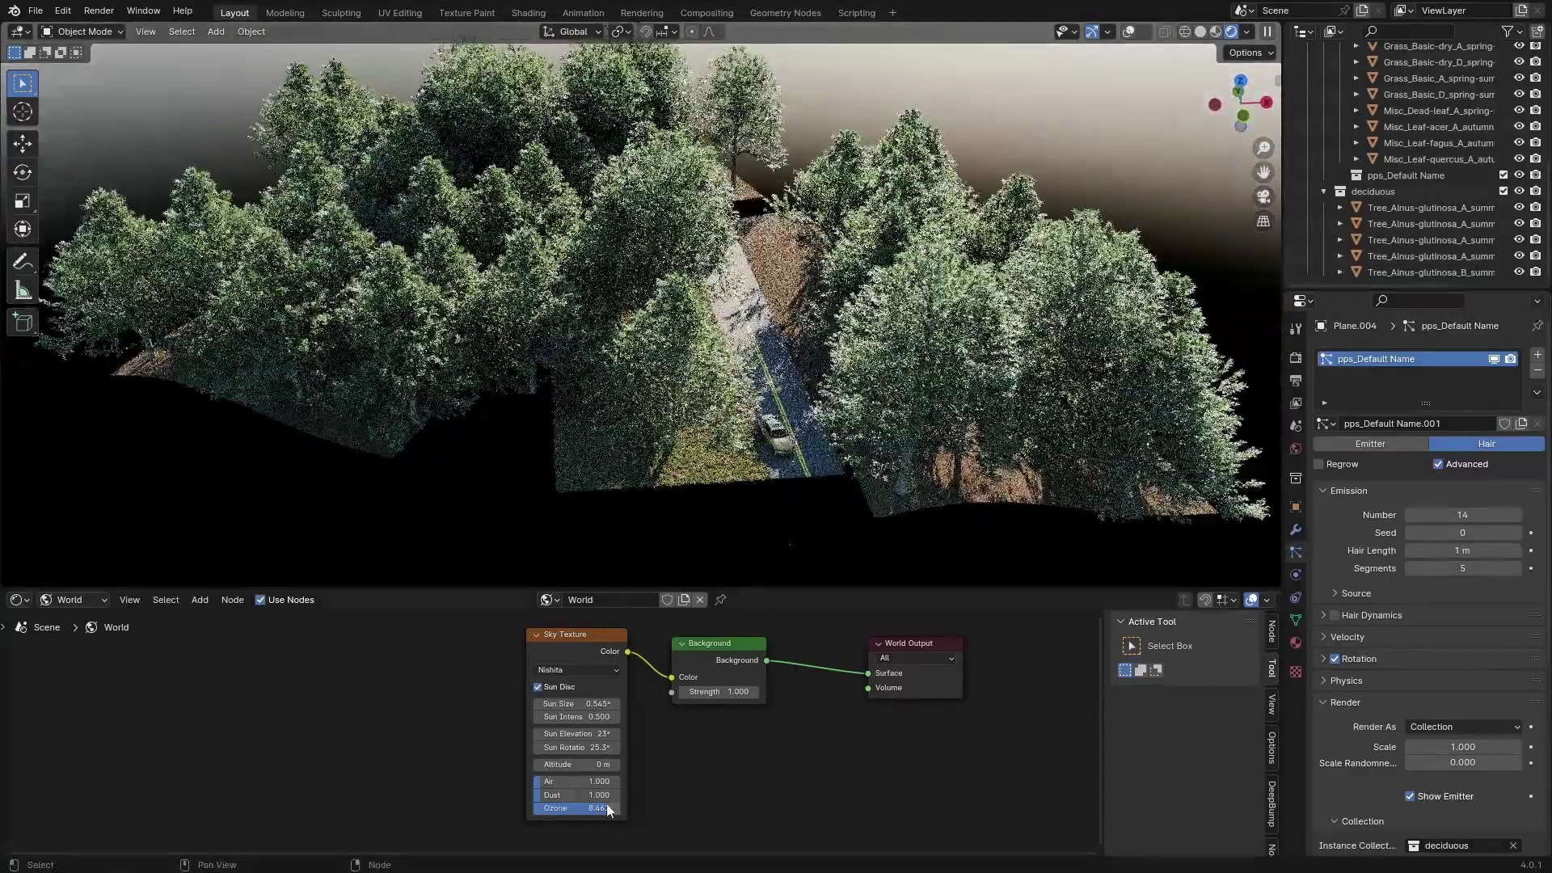
{"action": "mouse_move", "coordinate": [576, 747]}
{"action": "left_mouse_down"}
{"action": "mouse_move", "coordinate": [623, 747]}
{"action": "mouse_move", "coordinate": [602, 747]}
{"action": "left_mouse_up"}
{"action": "scroll", "coordinate": [776, 457], "scroll_direction": "up", "scroll_amount": 6}
{"action": "key", "text": "KP_0"}
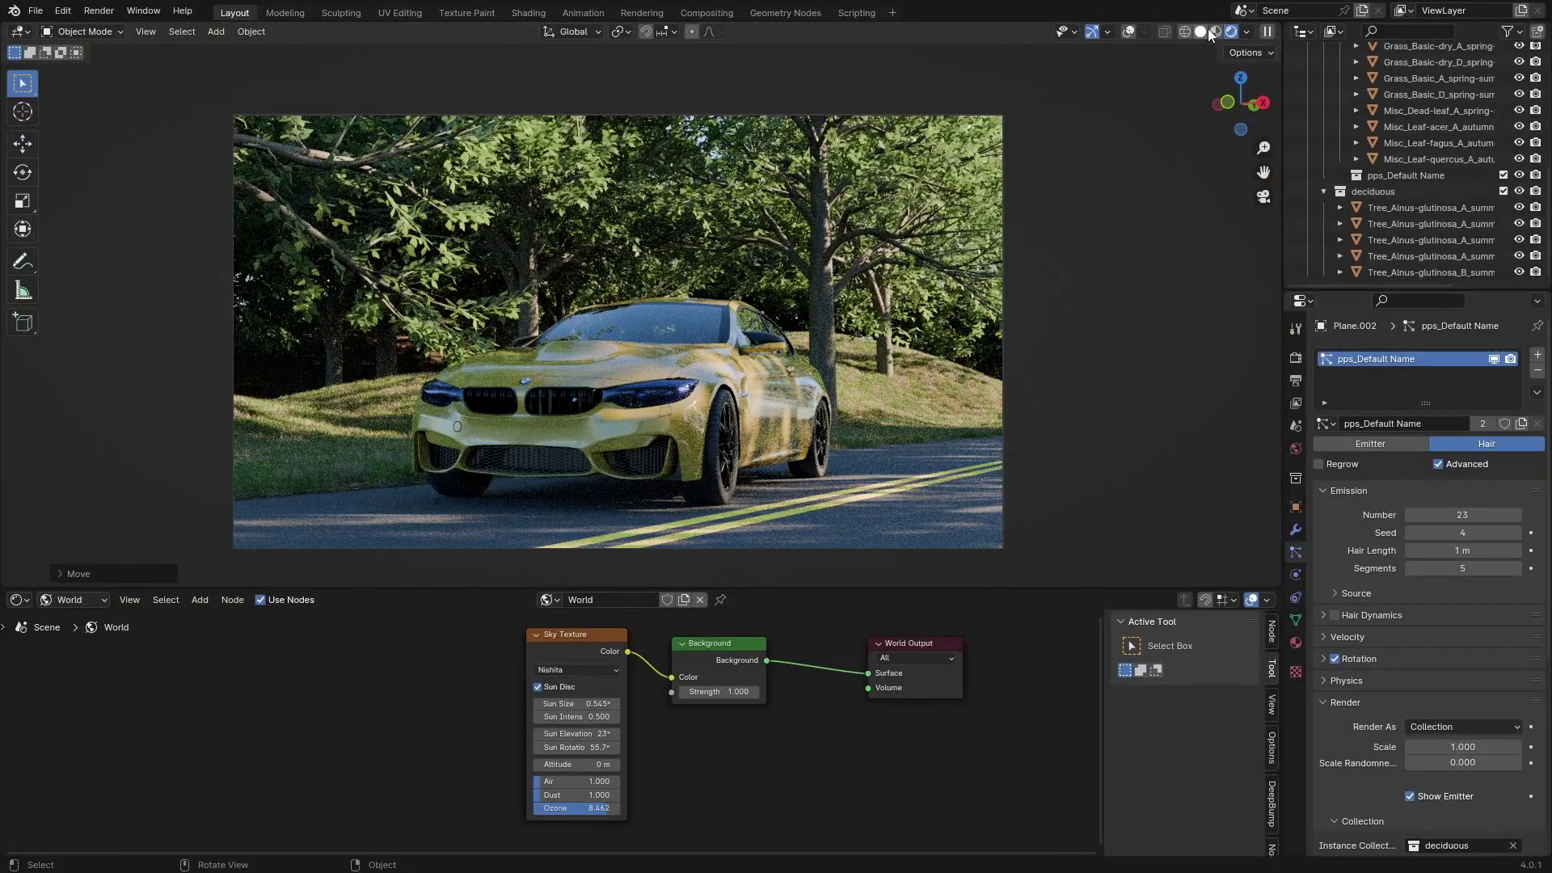
Switch to solid shading with overlays shown, select the grassy ground plane beside the road and enter its Edit Mode
{"action": "left_click", "coordinate": [1208, 29]}
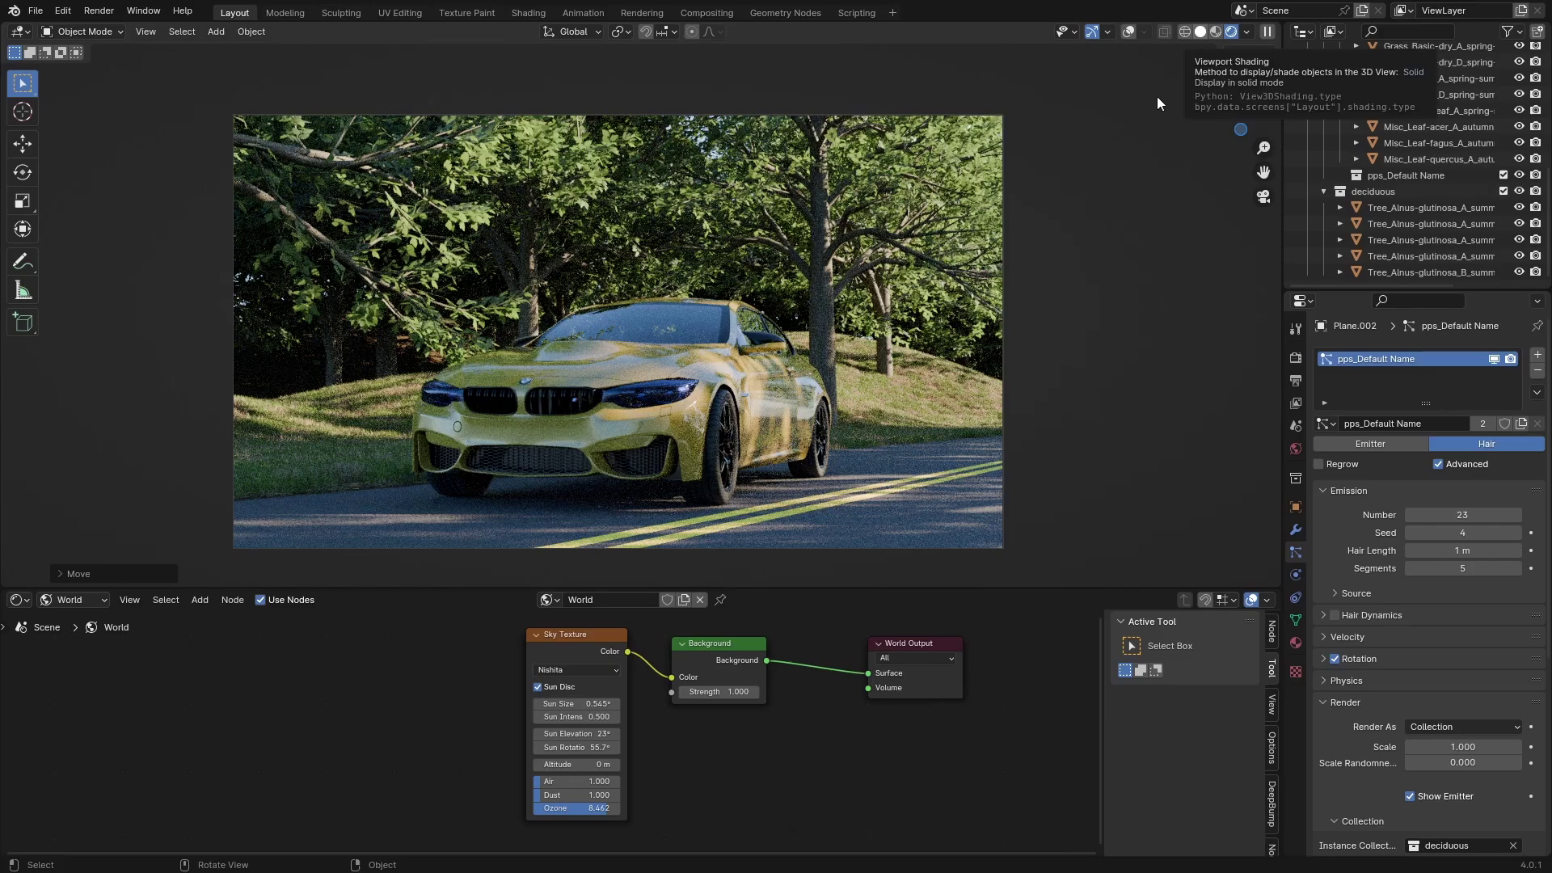
{"action": "mouse_move", "coordinate": [1157, 95]}
{"action": "middle_mouse_down"}
{"action": "mouse_move", "coordinate": [938, 414]}
{"action": "mouse_move", "coordinate": [928, 454]}
{"action": "mouse_move", "coordinate": [967, 260]}
{"action": "mouse_move", "coordinate": [901, 367]}
{"action": "mouse_move", "coordinate": [804, 405]}
{"action": "mouse_move", "coordinate": [856, 433]}
{"action": "mouse_move", "coordinate": [1089, 74]}
{"action": "middle_mouse_up"}
{"action": "scroll", "coordinate": [804, 406], "scroll_direction": "up", "scroll_amount": 3}
{"action": "left_click", "coordinate": [804, 406]}
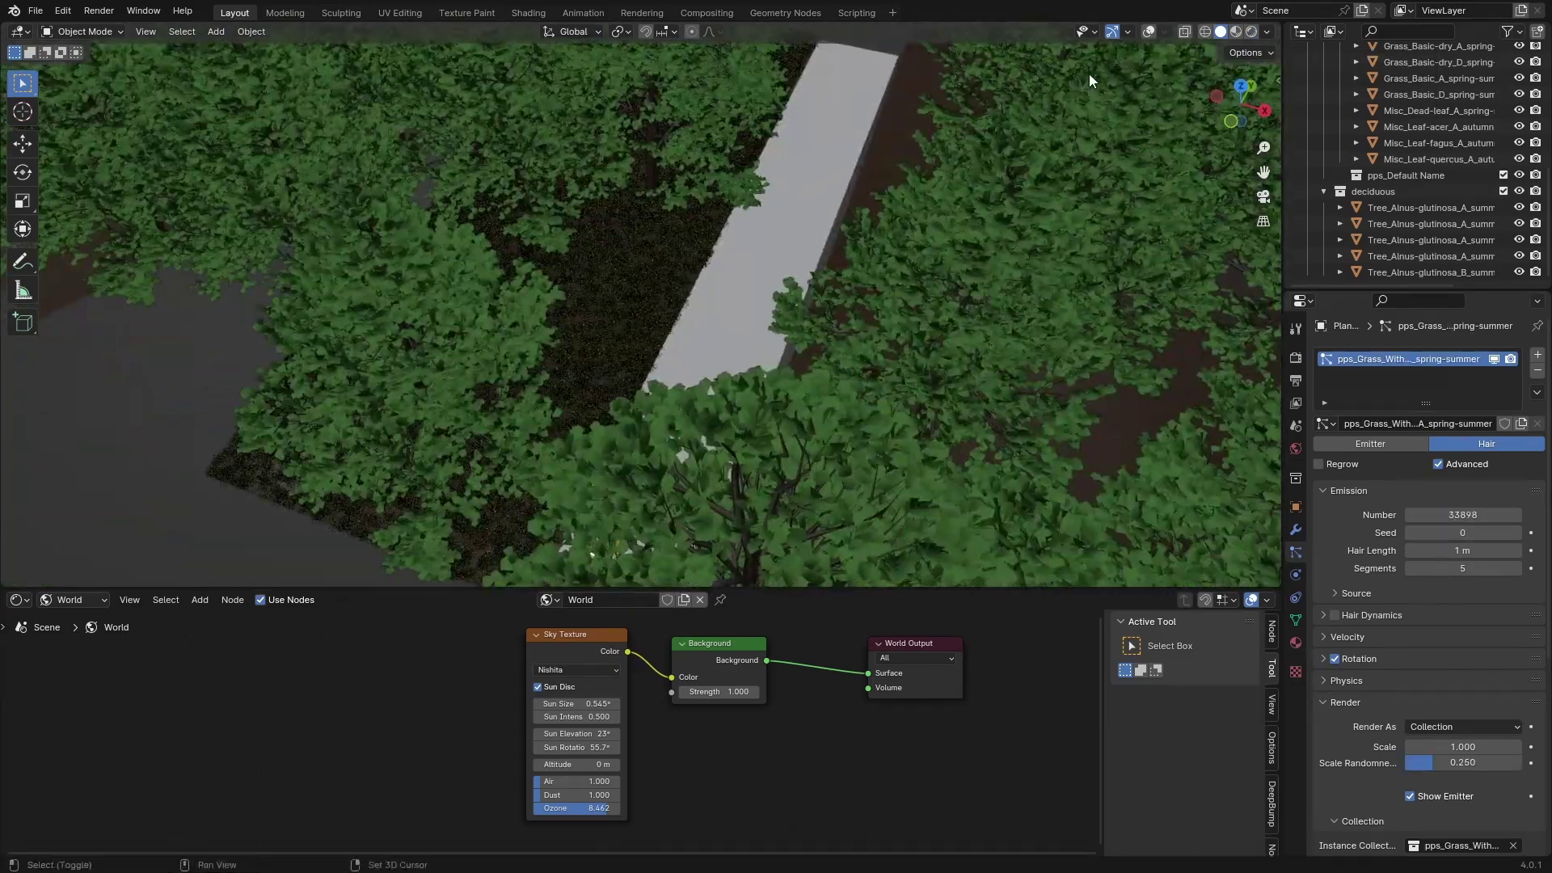
{"action": "left_click", "coordinate": [1147, 34]}
{"action": "middle_click_drag", "start_coordinate": [783, 420], "coordinate": [721, 435]}
{"action": "key", "text": "Tab"}
{"action": "scroll", "coordinate": [776, 430], "scroll_direction": "down", "scroll_amount": 5}
{"action": "scroll", "coordinate": [721, 435], "scroll_direction": "up", "scroll_amount": 1}
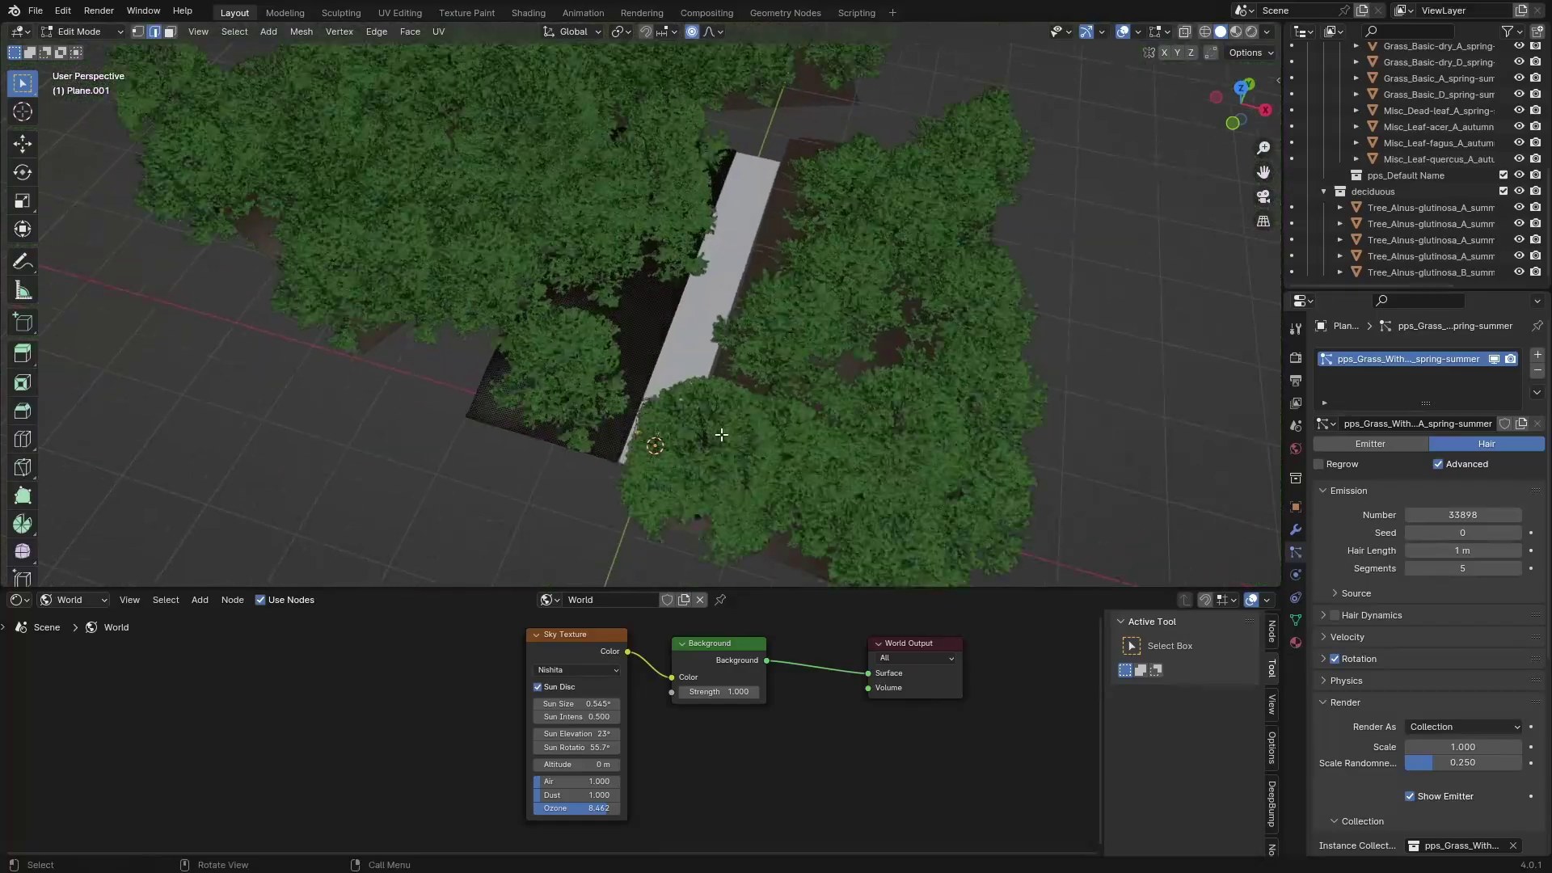
Circle-select the grass plane's vertices along the road edge and add a vertex group for them
{"action": "key", "text": "c"}
{"action": "mouse_move", "coordinate": [636, 491]}
{"action": "left_mouse_down"}
{"action": "mouse_move", "coordinate": [610, 481]}
{"action": "mouse_move", "coordinate": [641, 439]}
{"action": "left_mouse_up"}
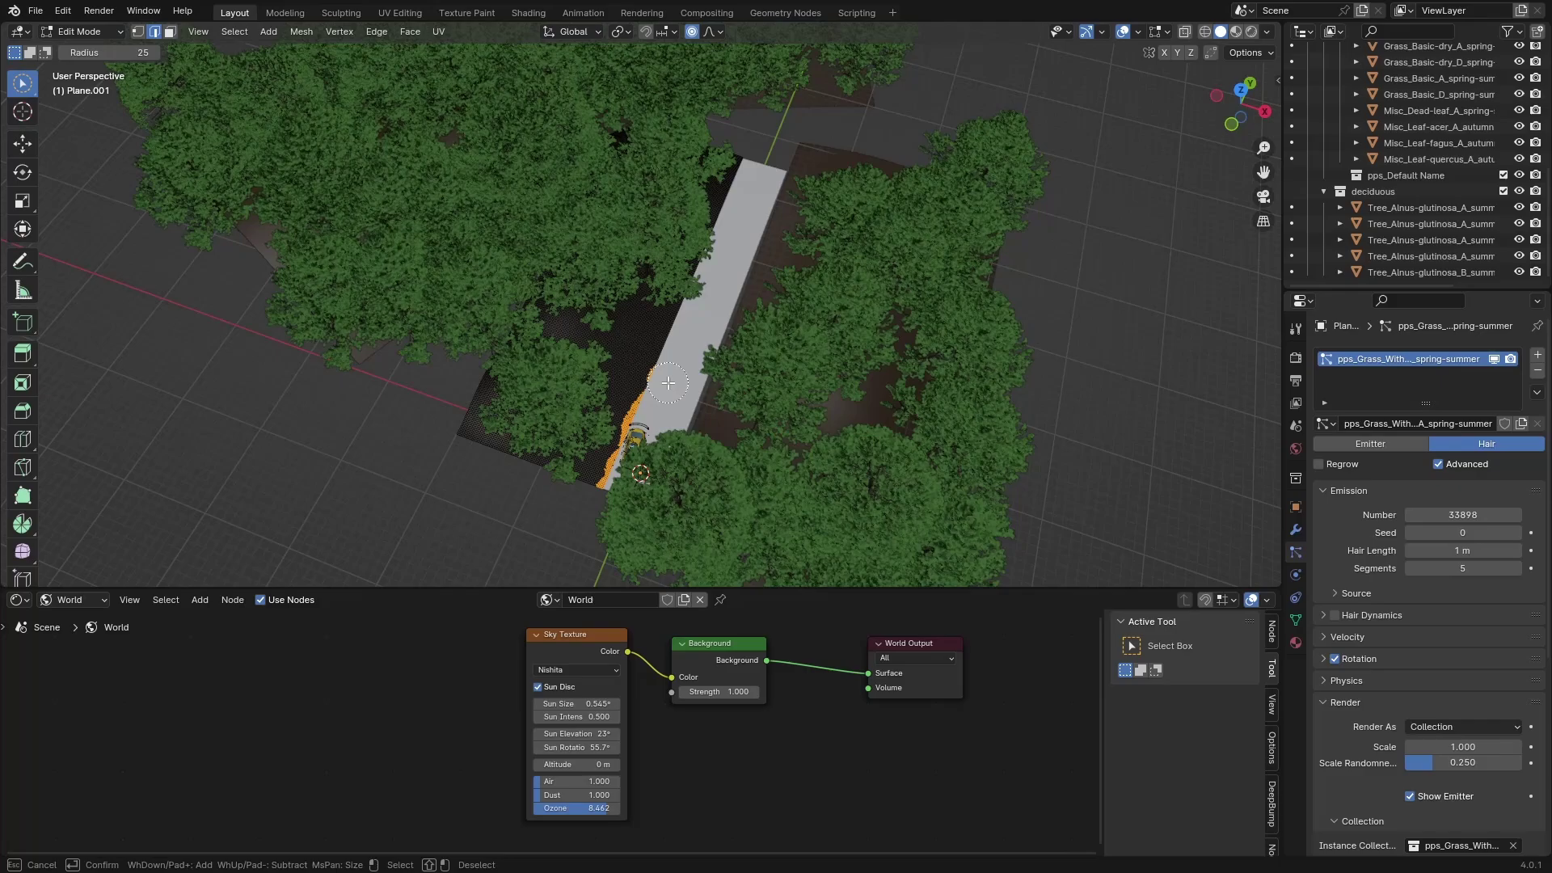
{"action": "left_click_drag", "start_coordinate": [754, 177], "coordinate": [761, 154]}
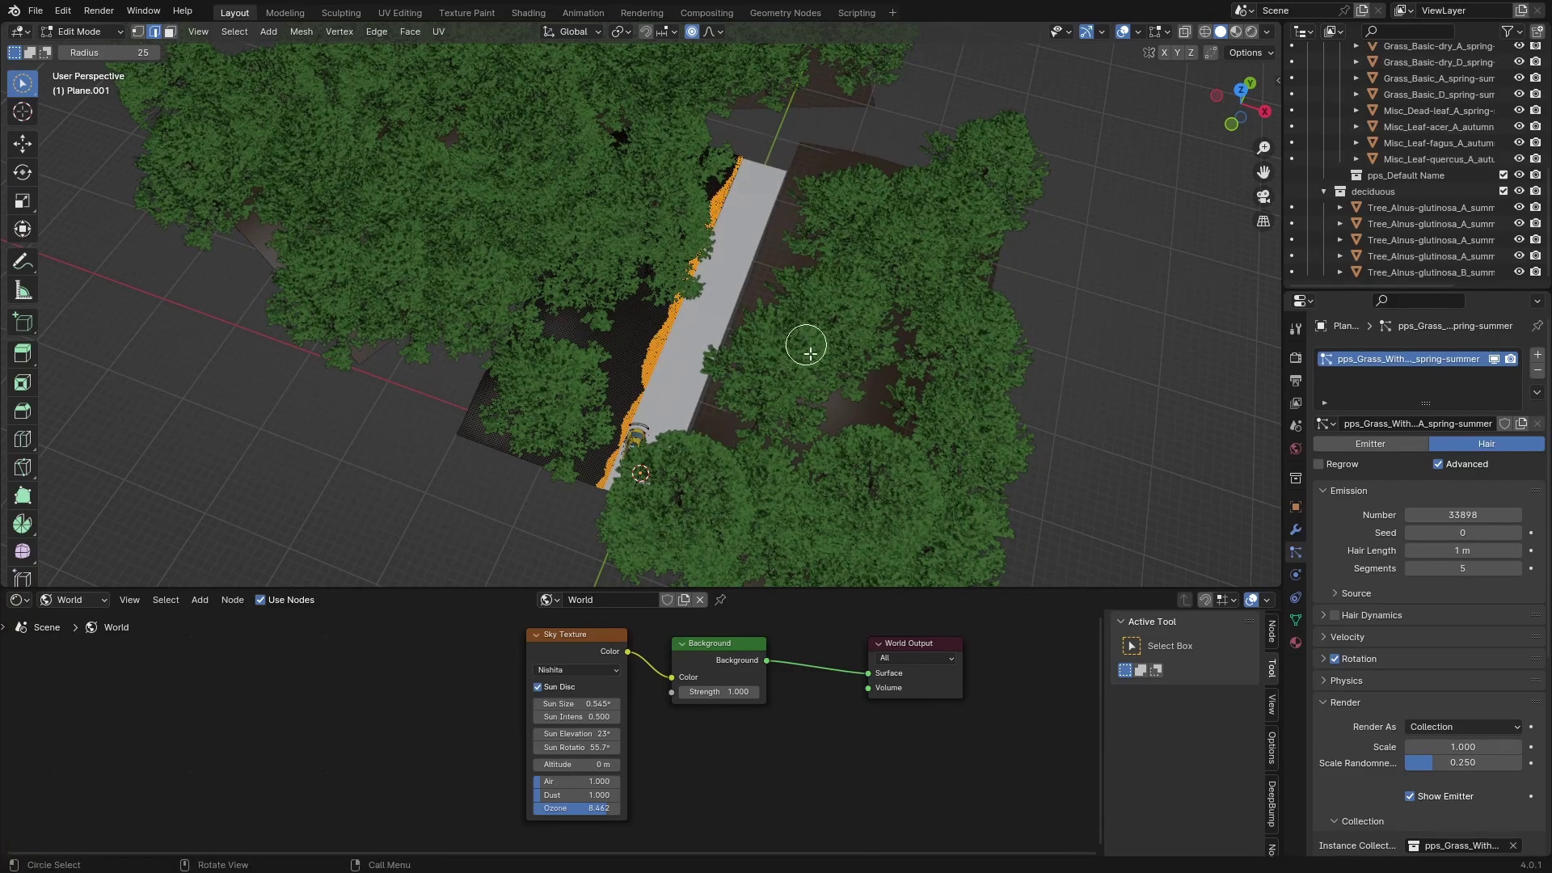
{"action": "left_click", "coordinate": [1303, 623]}
{"action": "left_click", "coordinate": [1531, 406]}
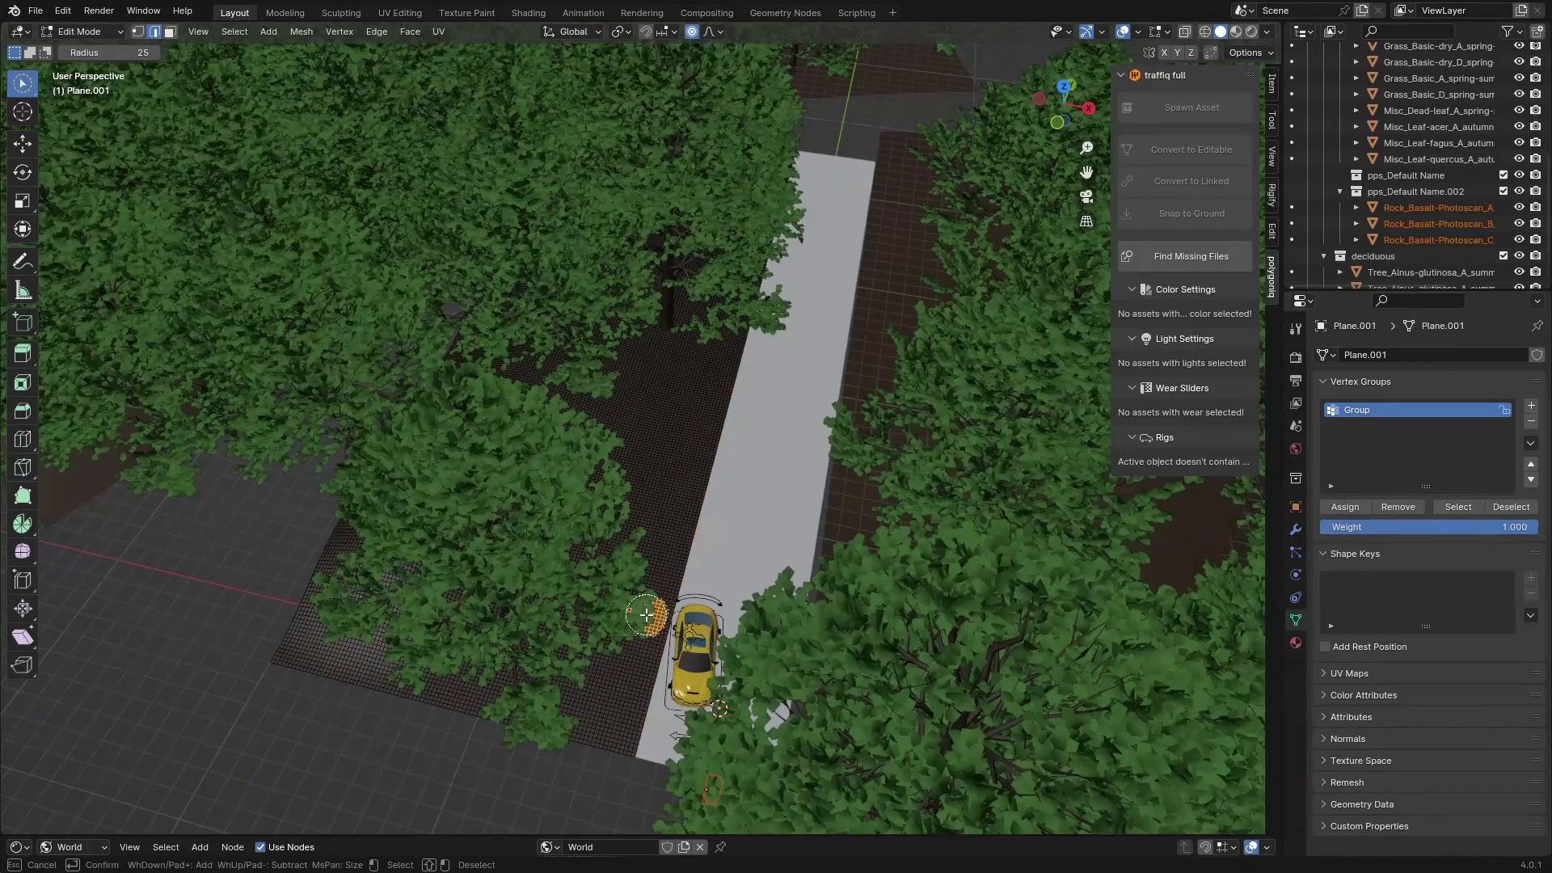
{"action": "key", "text": "1"}
{"action": "left_click_drag", "start_coordinate": [695, 443], "coordinate": [732, 295], "text": "shift"}
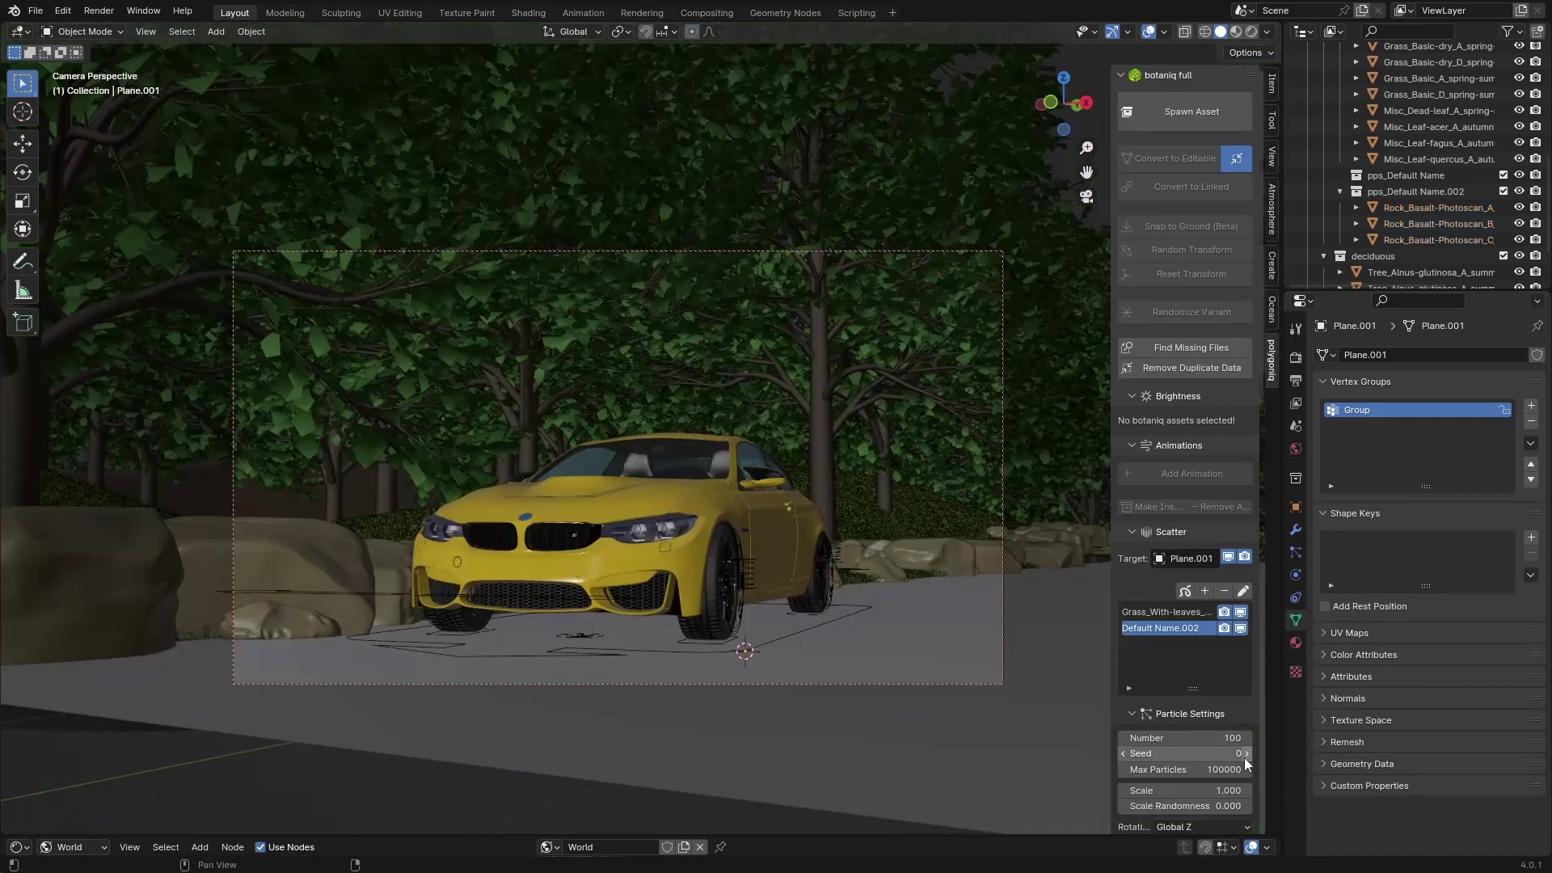
Set the roadside rock scatter to number 148, scale 0.828 and scale randomness 1
{"action": "scroll", "coordinate": [1245, 758], "scroll_direction": "down", "scroll_amount": 2}
{"action": "scroll", "coordinate": [1188, 726], "scroll_direction": "down", "scroll_amount": 2}
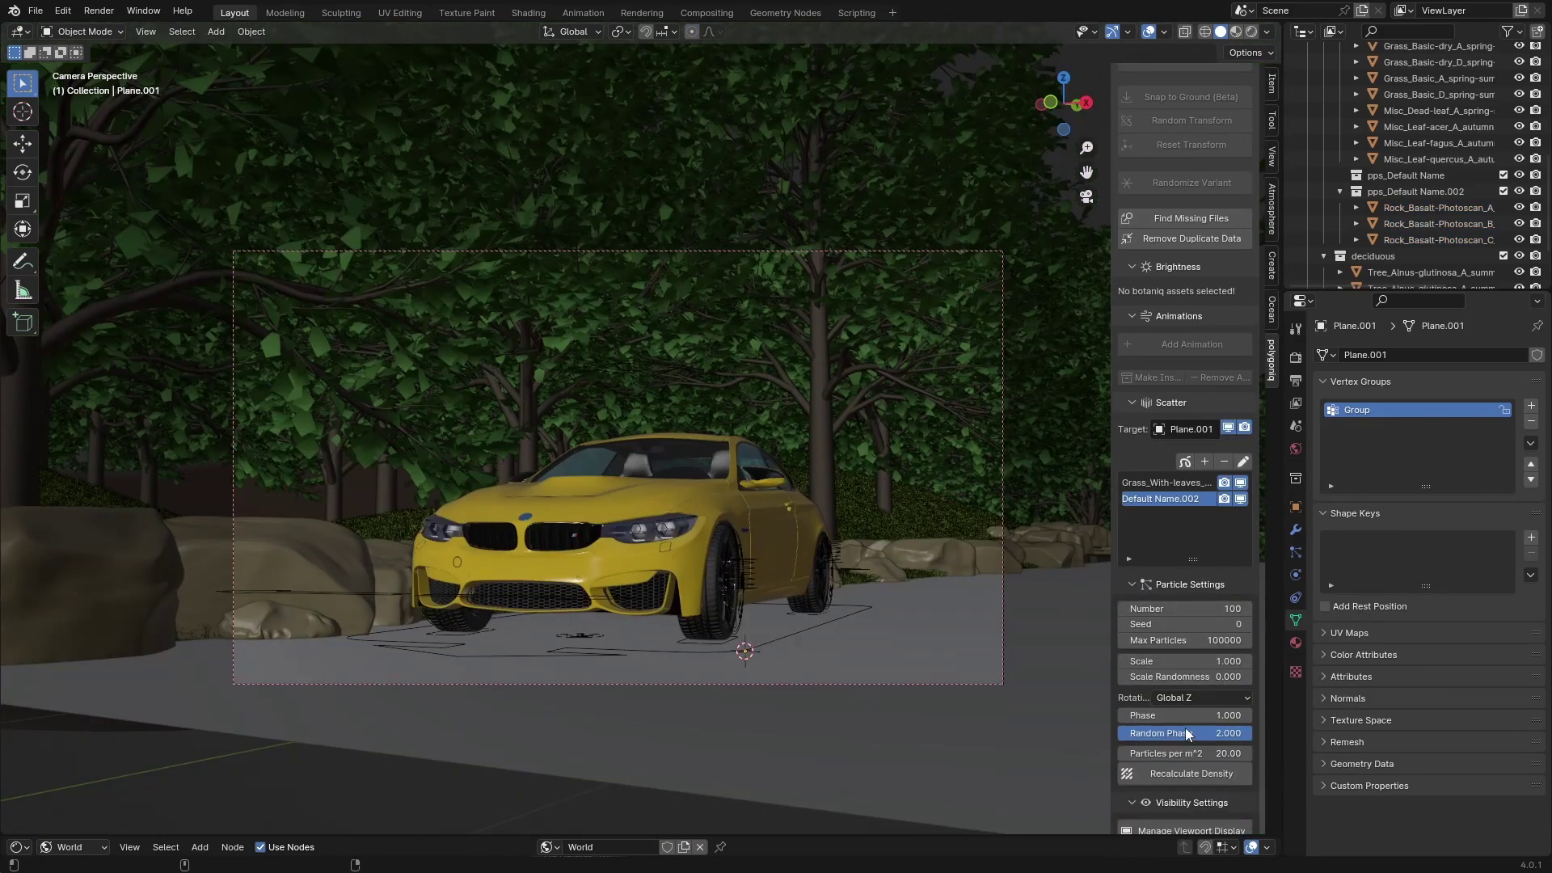
{"action": "mouse_move", "coordinate": [1185, 661]}
{"action": "left_mouse_down"}
{"action": "mouse_move", "coordinate": [1164, 662]}
{"action": "mouse_move", "coordinate": [1252, 677]}
{"action": "mouse_move", "coordinate": [1190, 661]}
{"action": "left_mouse_up"}
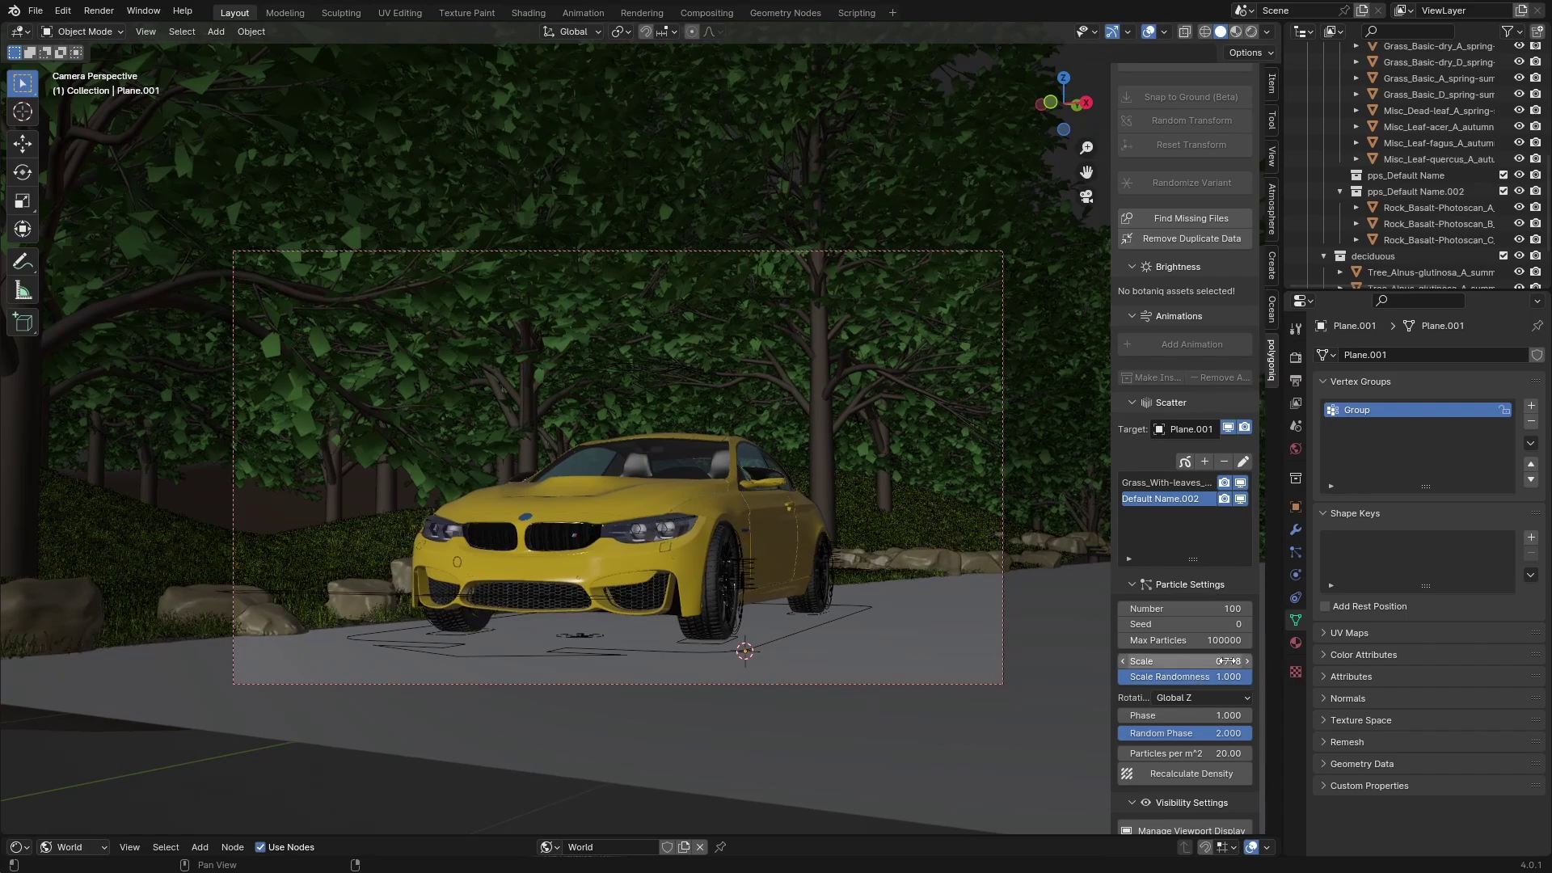
{"action": "left_click_drag", "start_coordinate": [1186, 609], "coordinate": [1221, 609]}
Show the camera view in rendered shading and save the file
{"action": "key", "text": "z"}
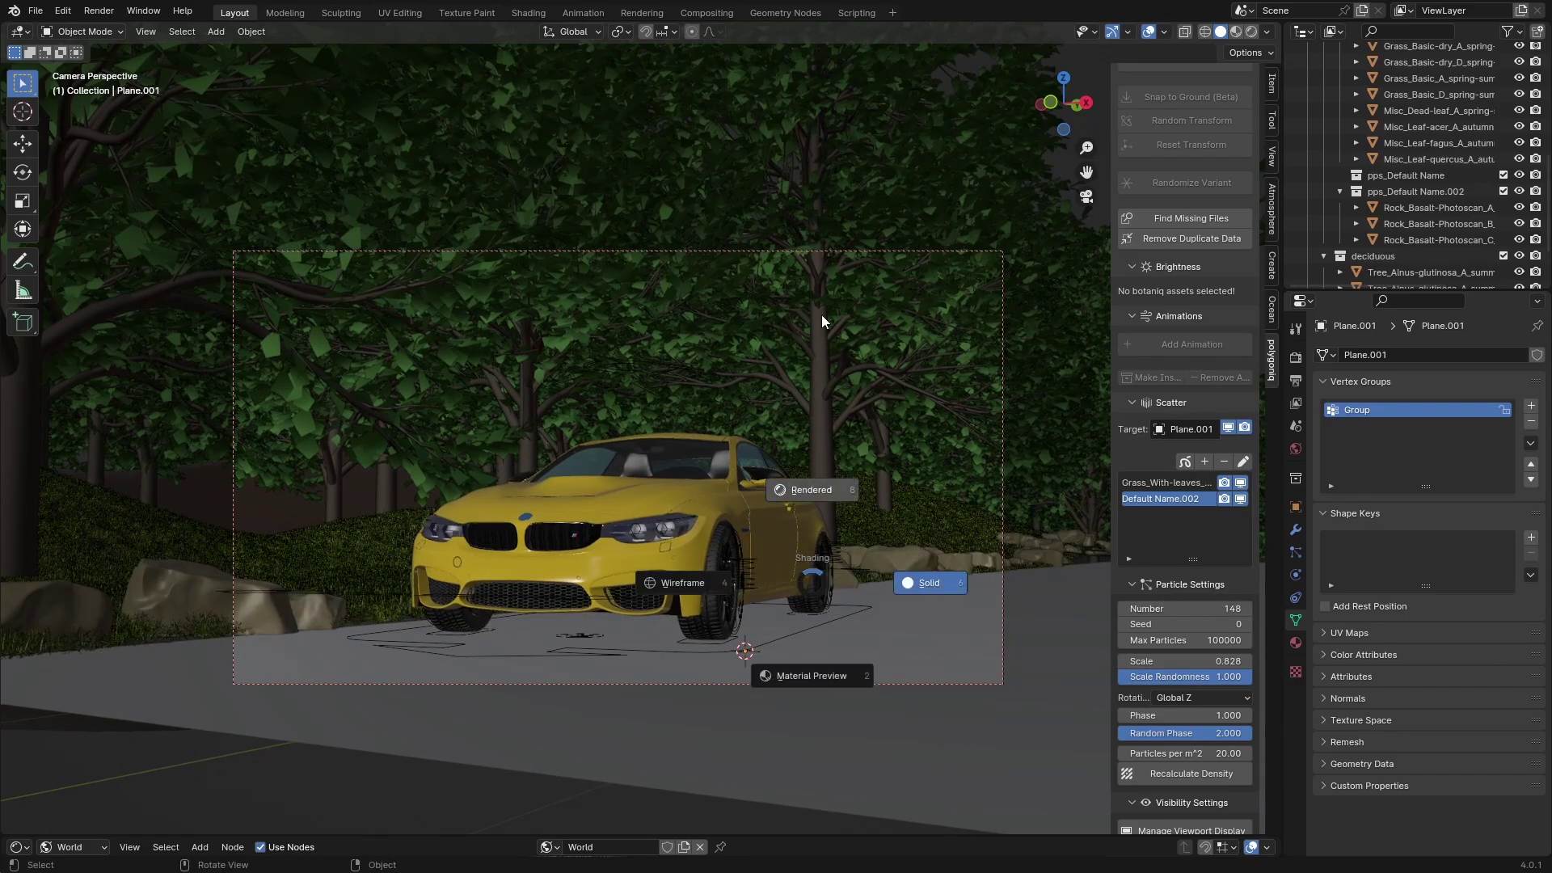
{"action": "left_click", "coordinate": [823, 321]}
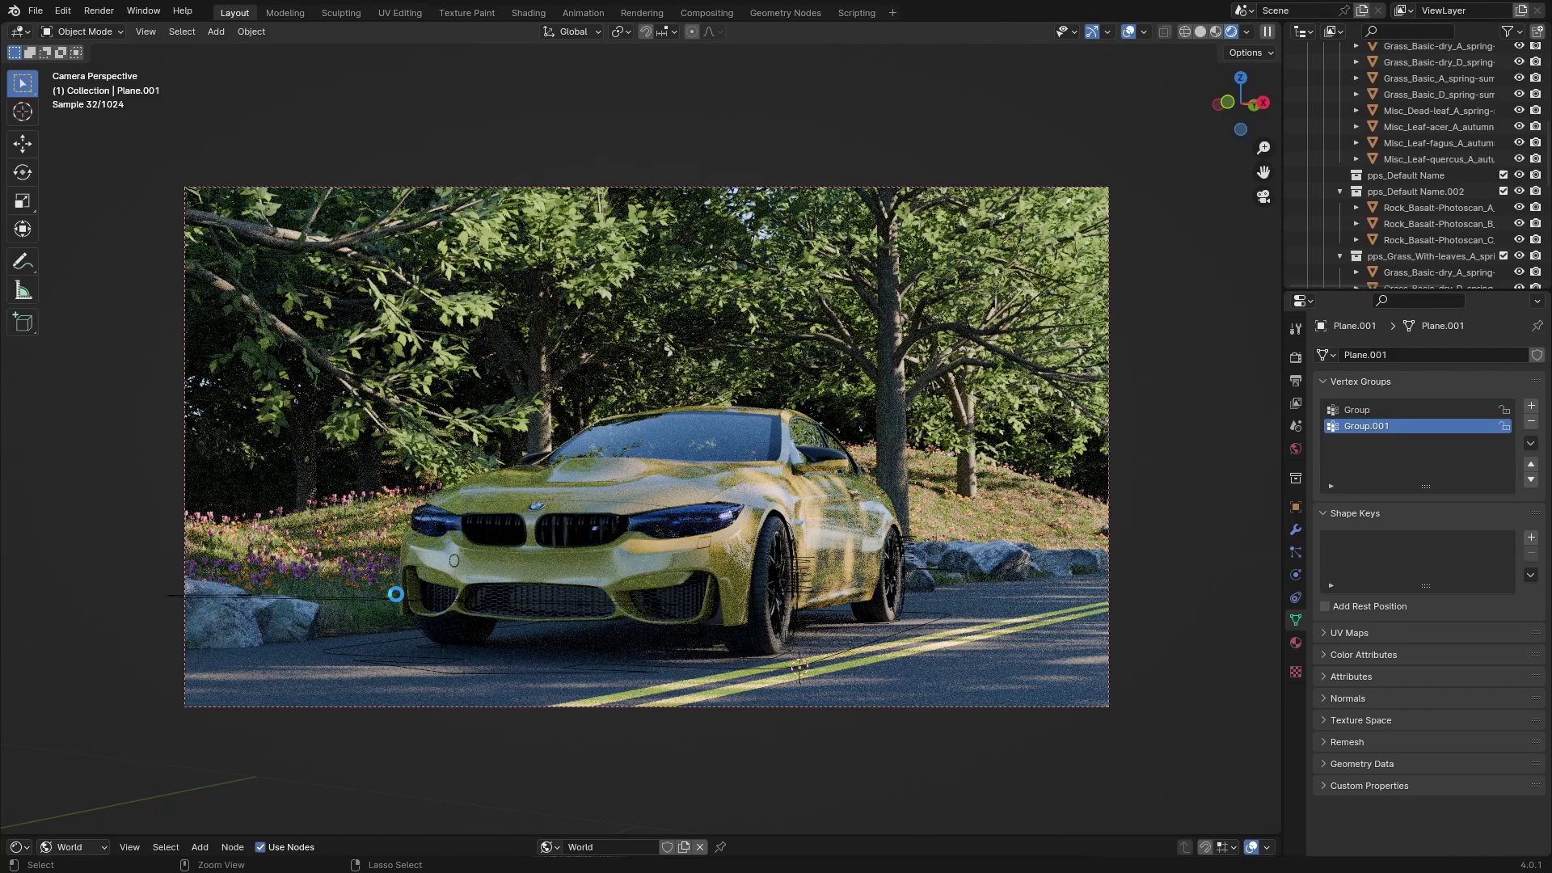
{"action": "key", "text": "ctrl+s"}
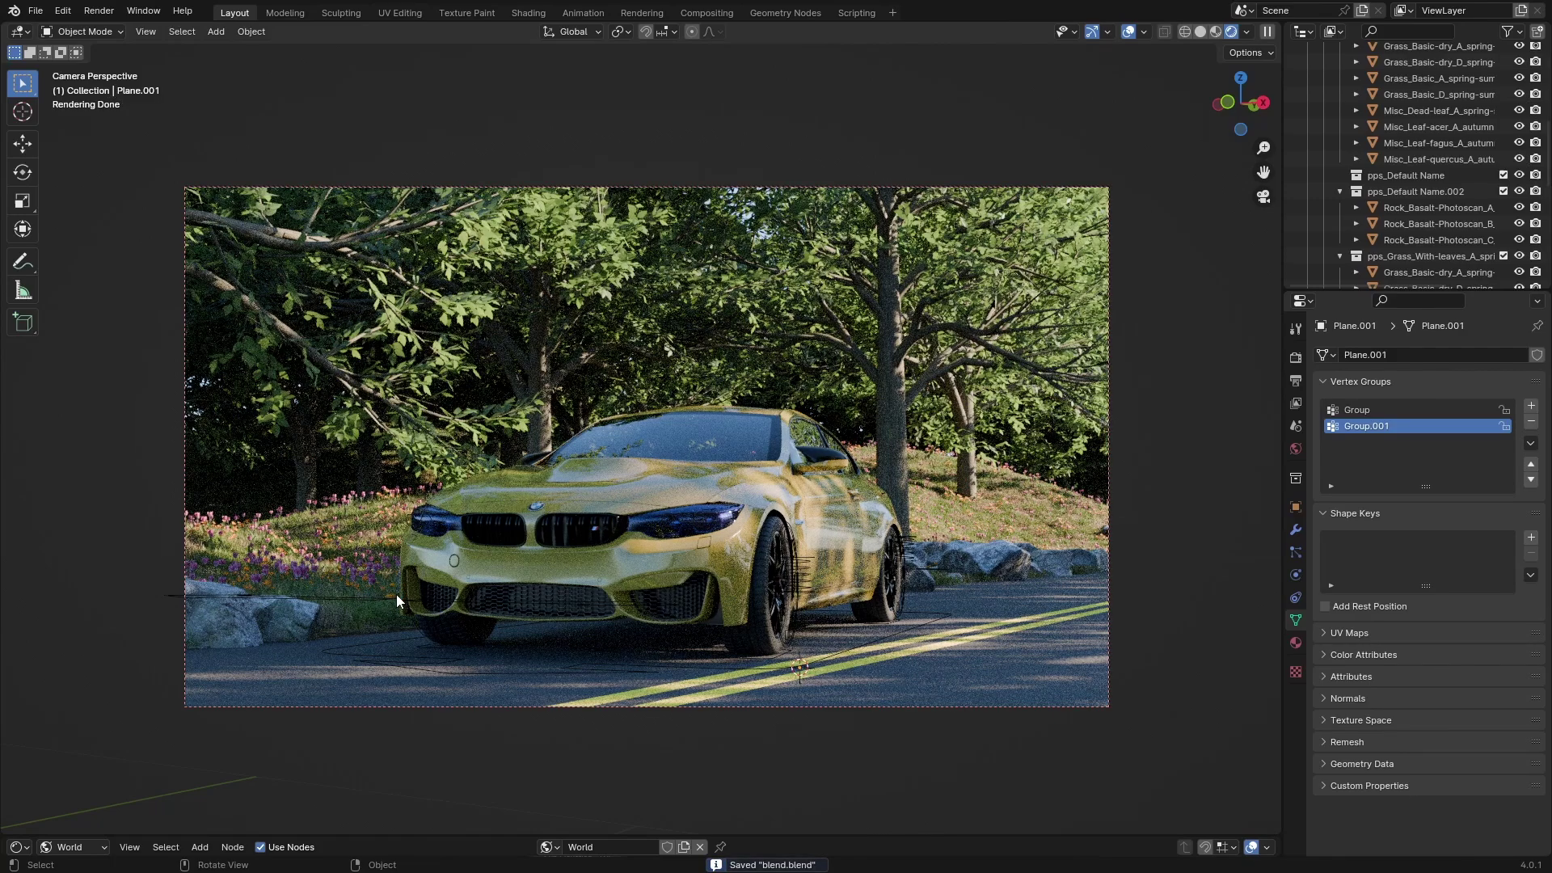
Return to solid shading, view the whole scene from outside the camera and add a cube mesh
{"action": "left_click", "coordinate": [1200, 31]}
{"action": "middle_click_drag", "start_coordinate": [996, 439], "coordinate": [974, 446]}
{"action": "scroll", "coordinate": [900, 470], "scroll_direction": "down", "scroll_amount": 14}
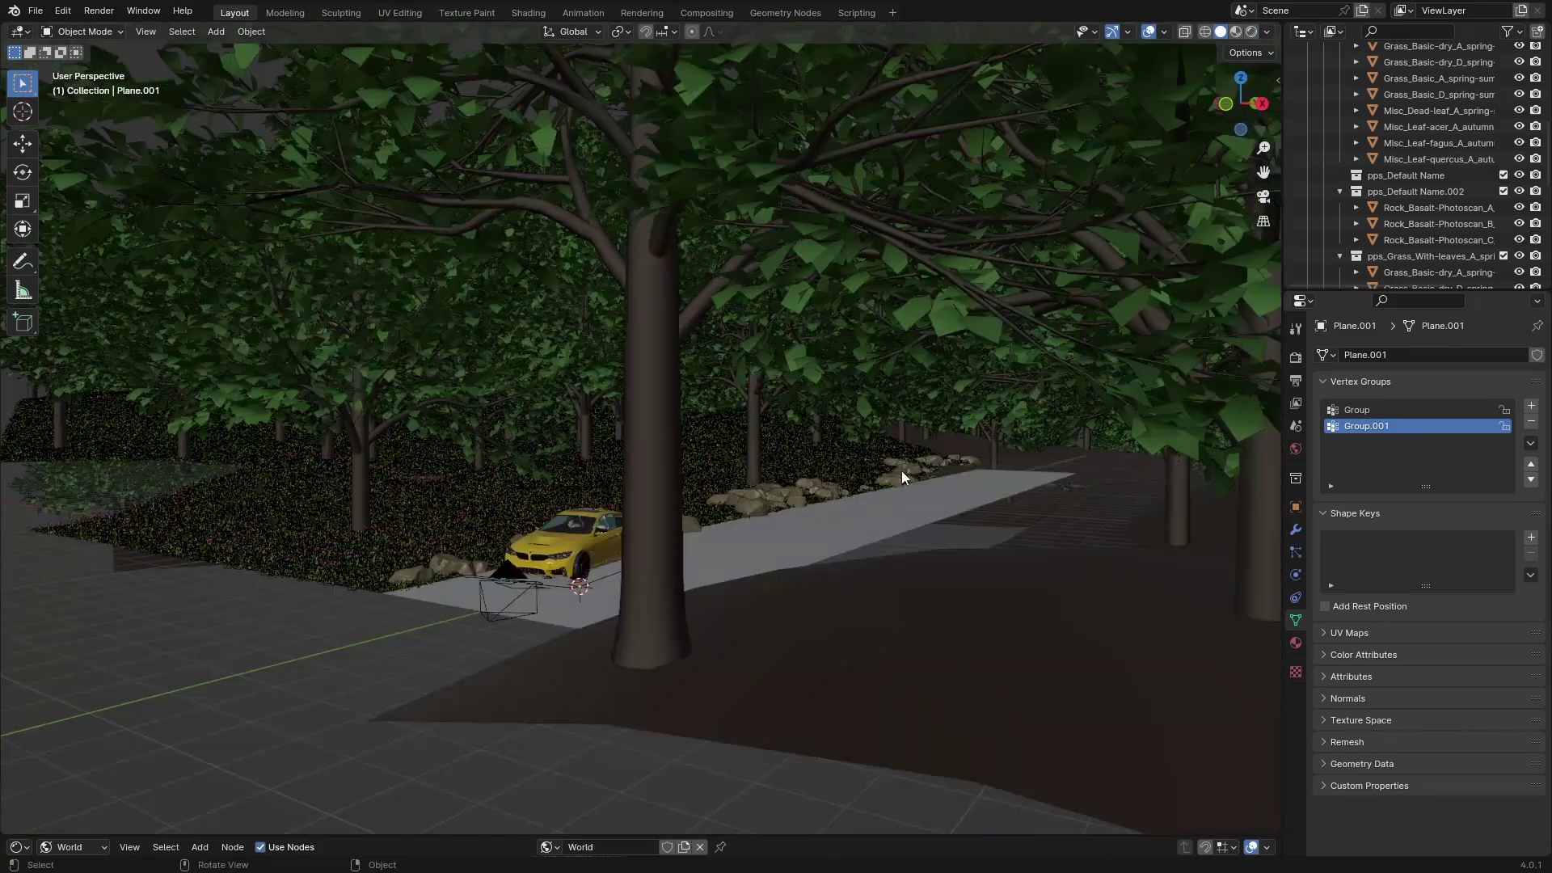
{"action": "middle_click_drag", "start_coordinate": [820, 514], "coordinate": [766, 513]}
{"action": "key", "text": "shift+a"}
{"action": "mouse_move", "coordinate": [741, 535]}
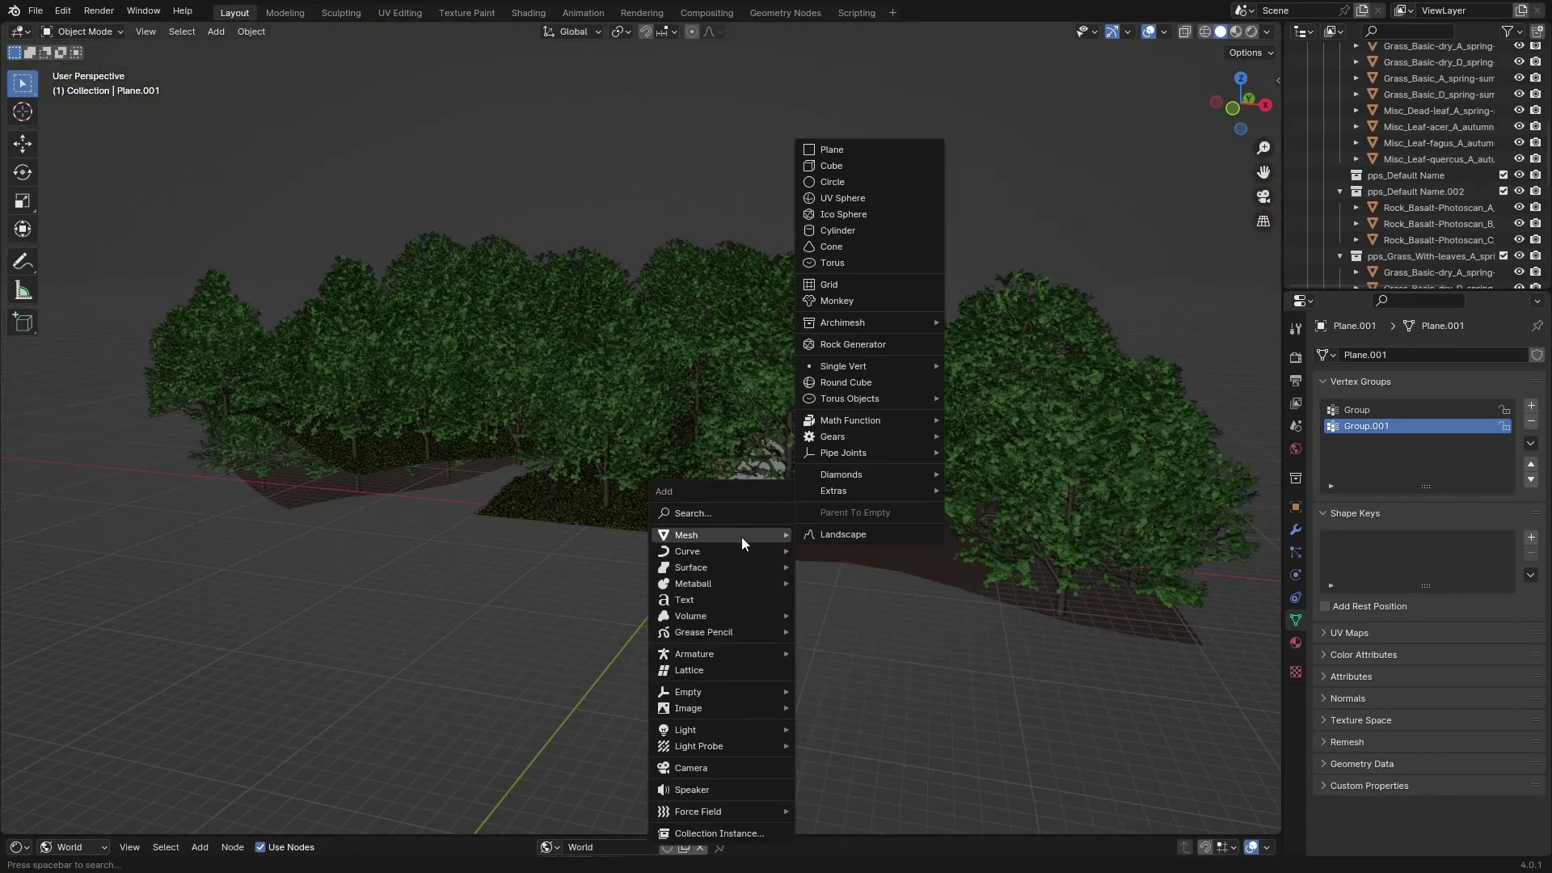
{"action": "left_click", "coordinate": [847, 166]}
Move the cube's geometry up 1 m along Z in Edit Mode so it sits on the road
{"action": "key", "text": "Tab"}
{"action": "key", "text": "o"}
{"action": "key", "text": "g"}
{"action": "key", "text": "z"}
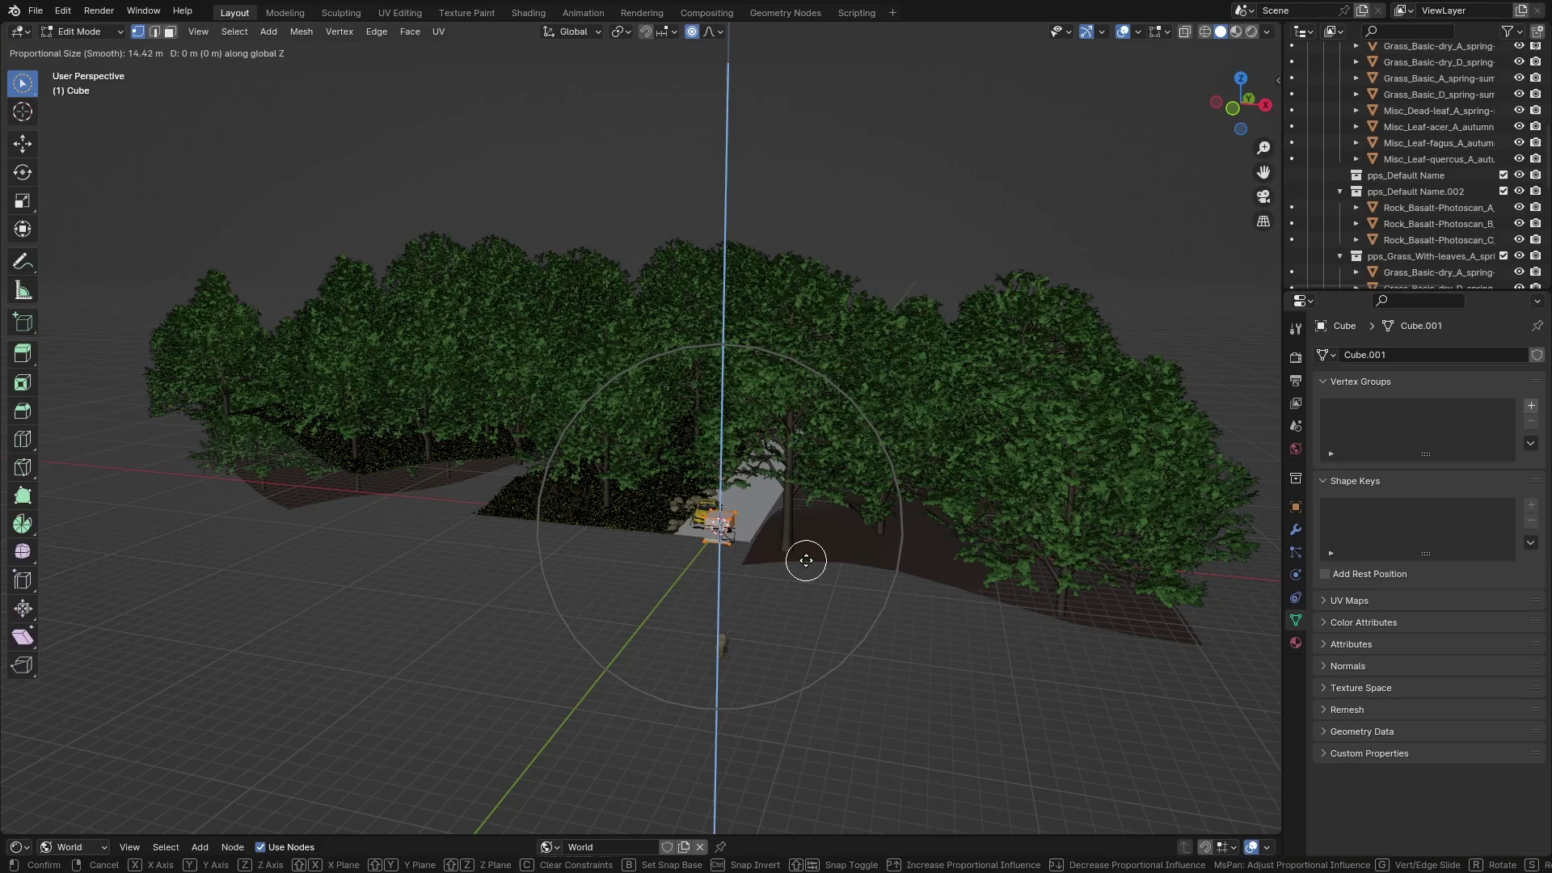
{"action": "key", "text": "1"}
{"action": "key", "text": "Return"}
{"action": "key", "text": "c"}
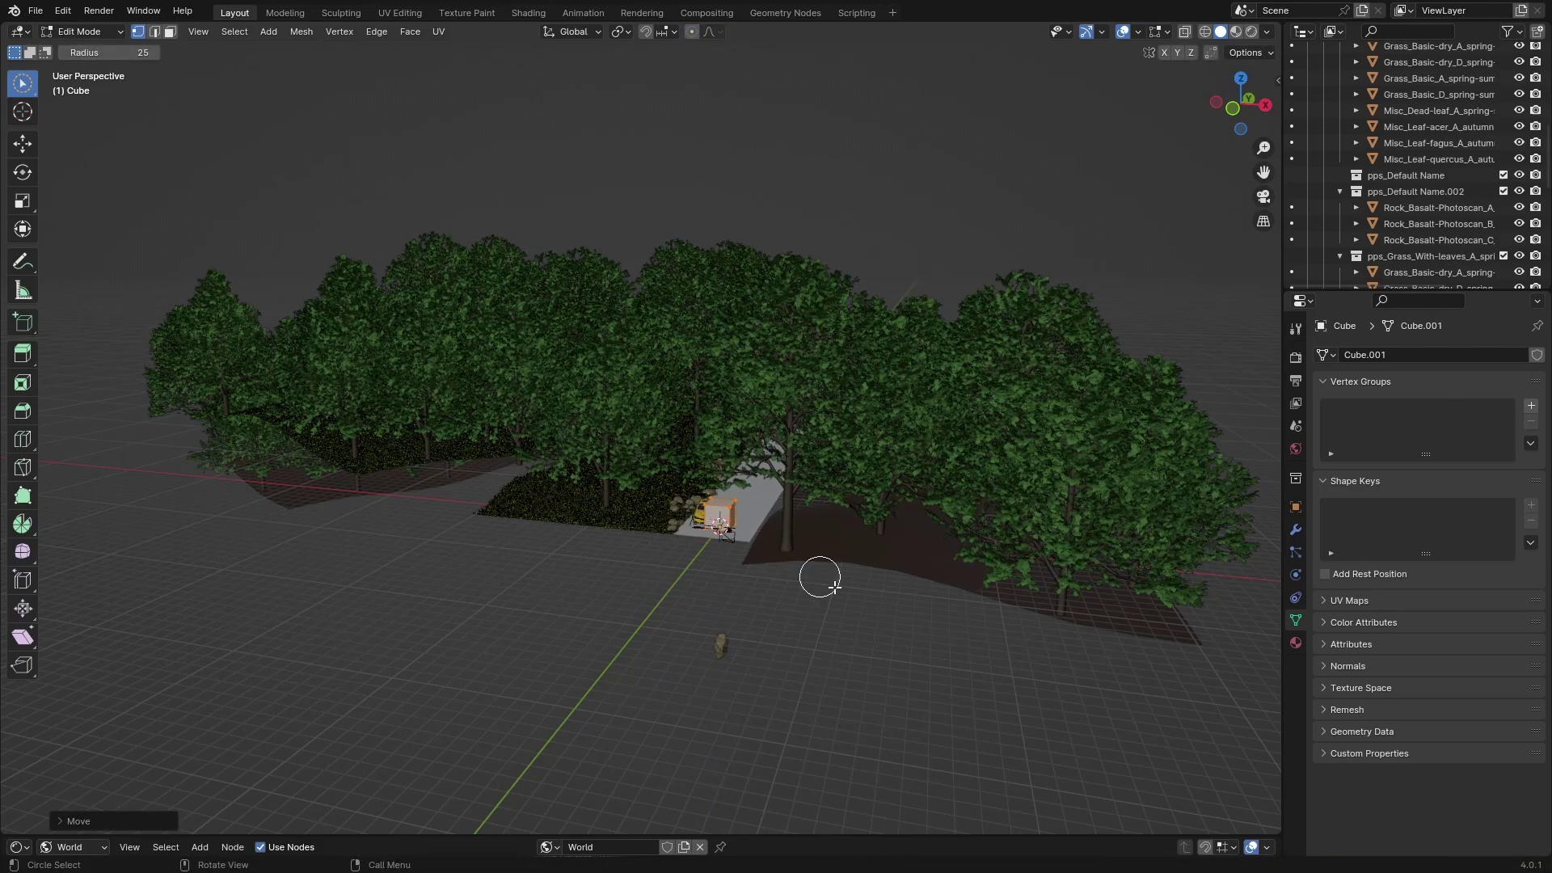
Scale the cube up uniformly in Object Mode until it spans the road's width
{"action": "scroll", "coordinate": [835, 587], "scroll_direction": "up", "scroll_amount": 3}
{"action": "middle_click_drag", "start_coordinate": [857, 598], "coordinate": [837, 581], "text": "shift"}
{"action": "key", "text": "Tab"}
{"action": "key", "text": "s"}
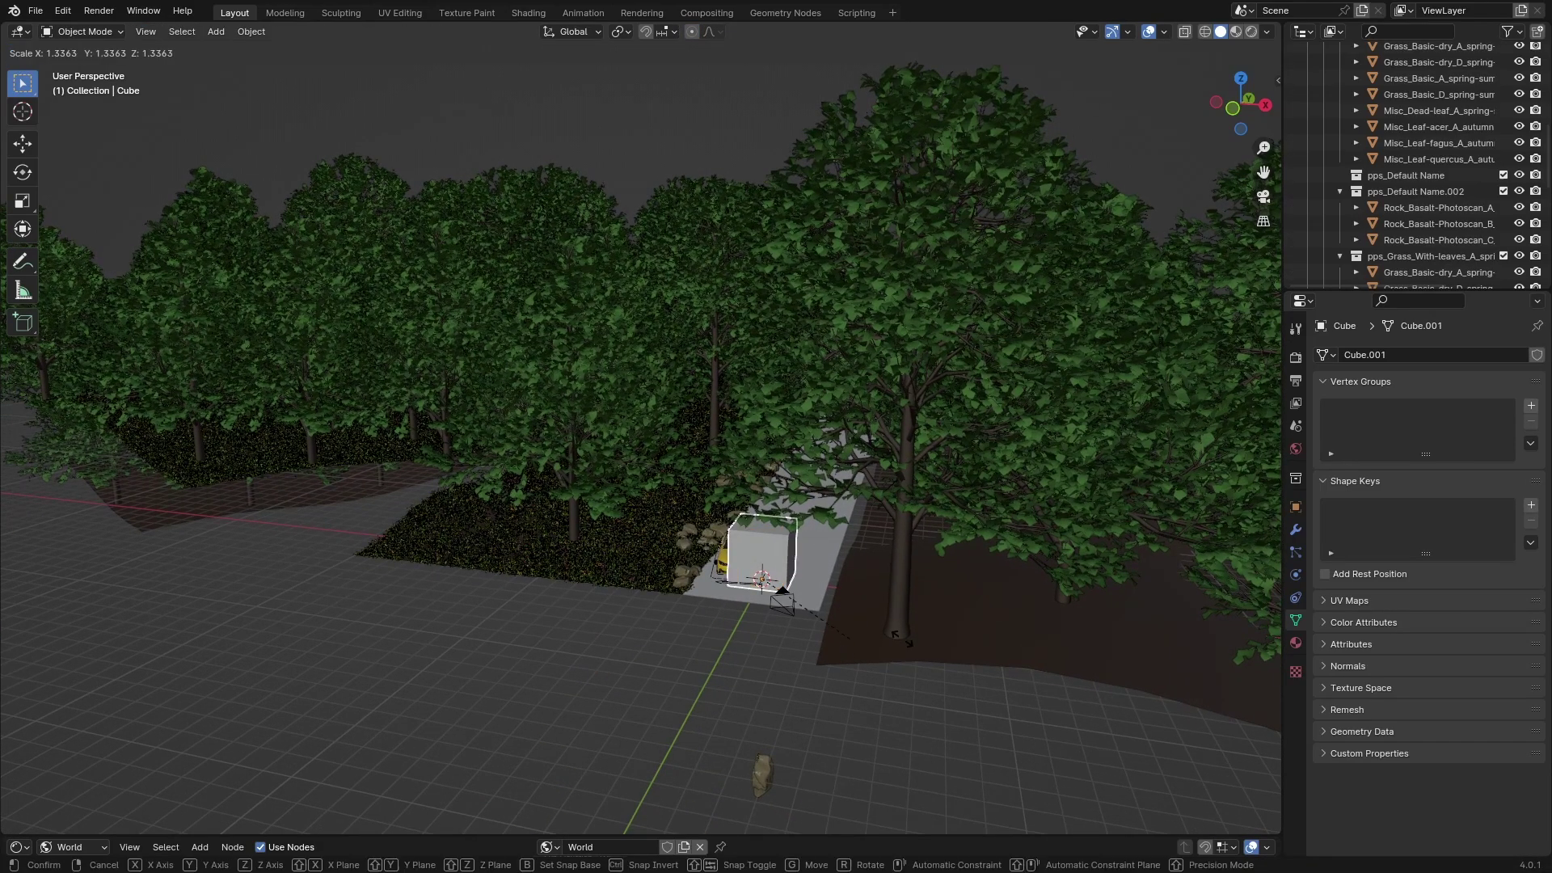
{"action": "key", "text": "Escape"}
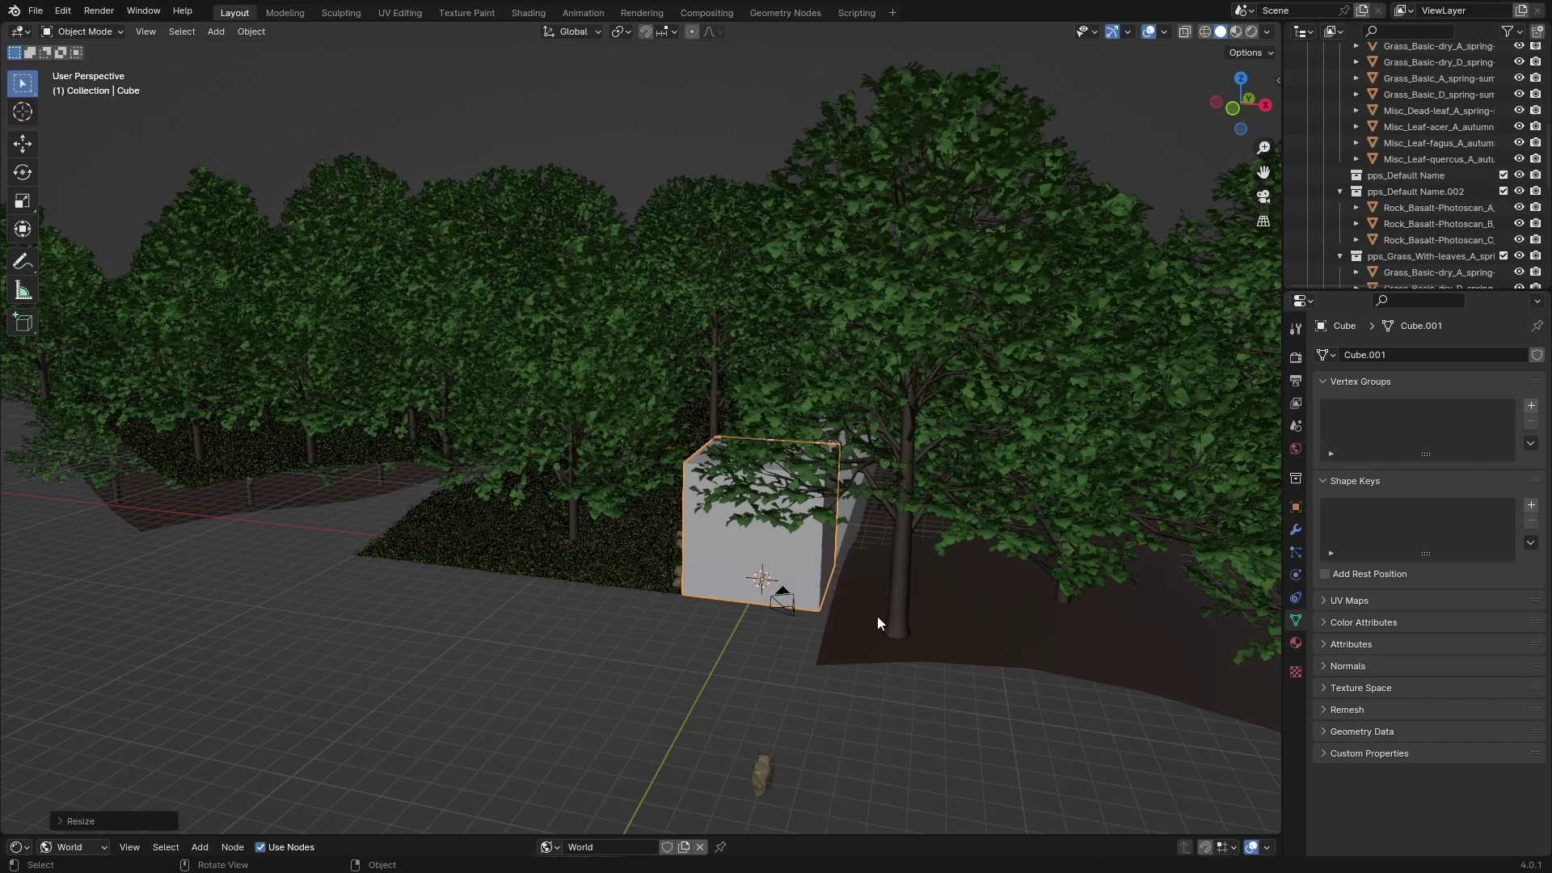
Select the cube's side face facing the grass in Edit Mode and pull it outward along X
{"action": "middle_click_drag", "start_coordinate": [877, 624], "coordinate": [923, 621]}
{"action": "key", "text": "Tab"}
{"action": "key", "text": "c"}
{"action": "left_click", "coordinate": [869, 526]}
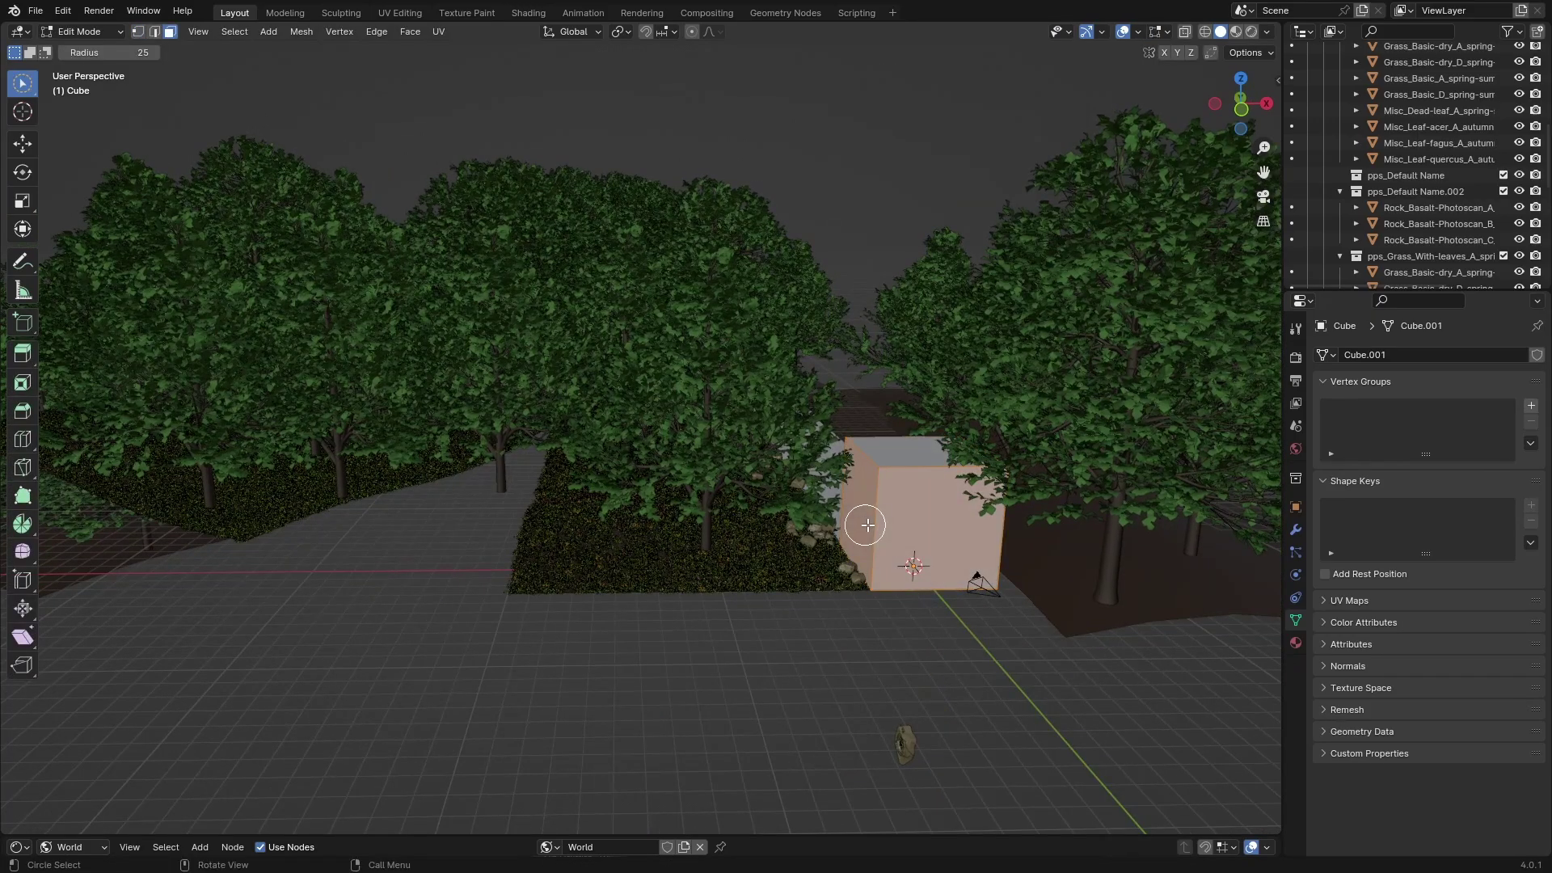
{"action": "left_click", "coordinate": [859, 526]}
{"action": "right_click", "coordinate": [859, 525]}
{"action": "key", "text": "g"}
{"action": "key", "text": "x"}
{"action": "left_click", "coordinate": [808, 565]}
Extend the cube down the road by moving its far end face along Y
{"action": "middle_click_drag", "start_coordinate": [800, 561], "coordinate": [452, 490]}
{"action": "key", "text": "g"}
{"action": "key", "text": "x"}
{"action": "key", "text": "y"}
{"action": "left_click", "coordinate": [673, 530]}
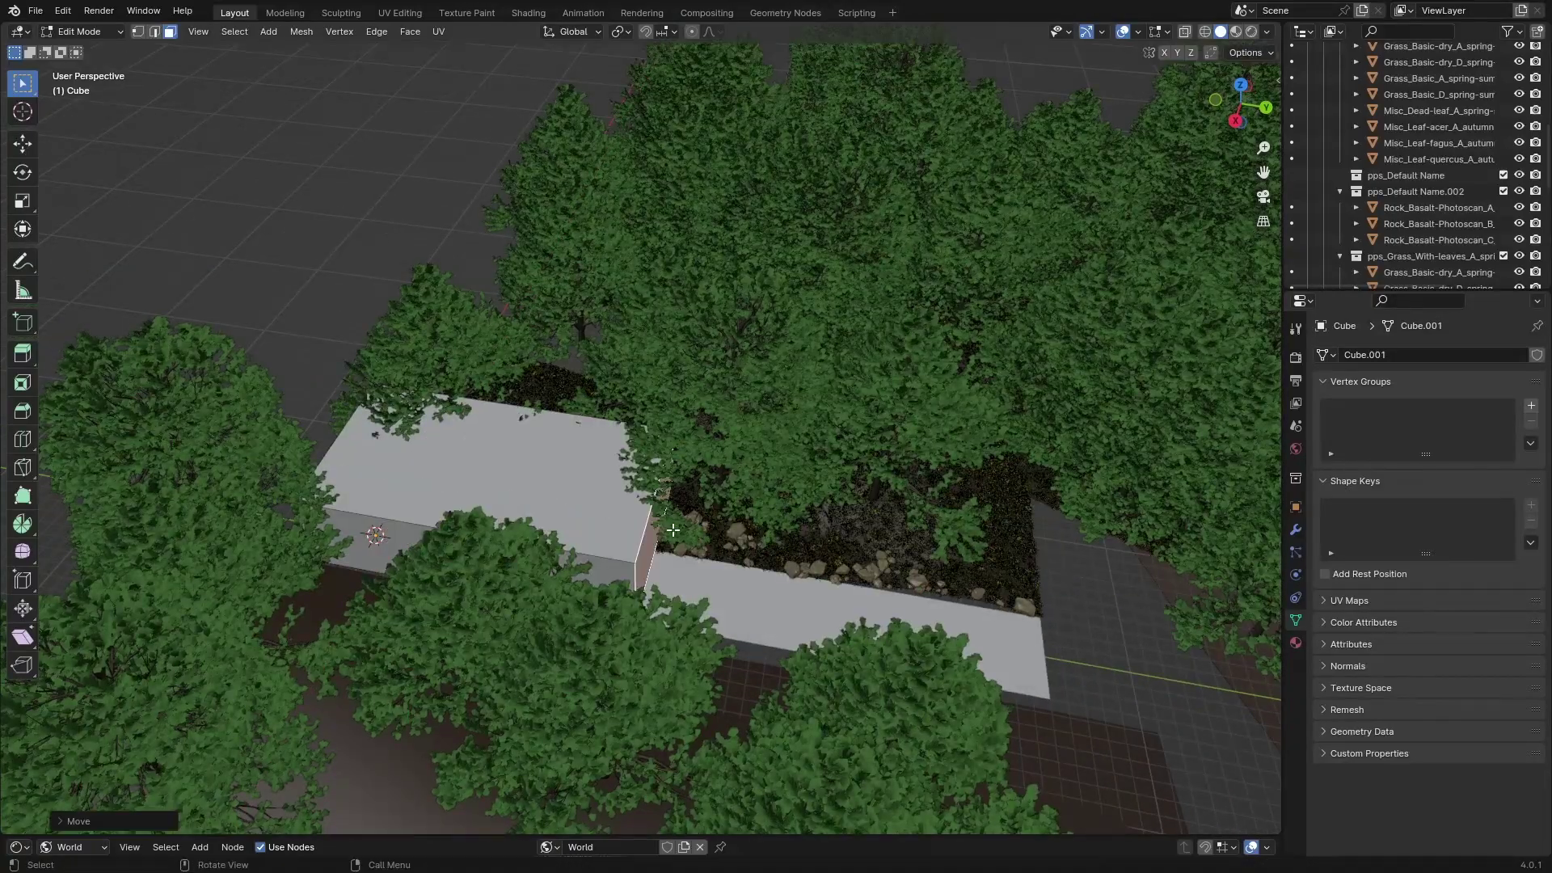
Move the cube's near end face along negative Y from the camera view so the cube encloses the camera
{"action": "key", "text": "KP_0"}
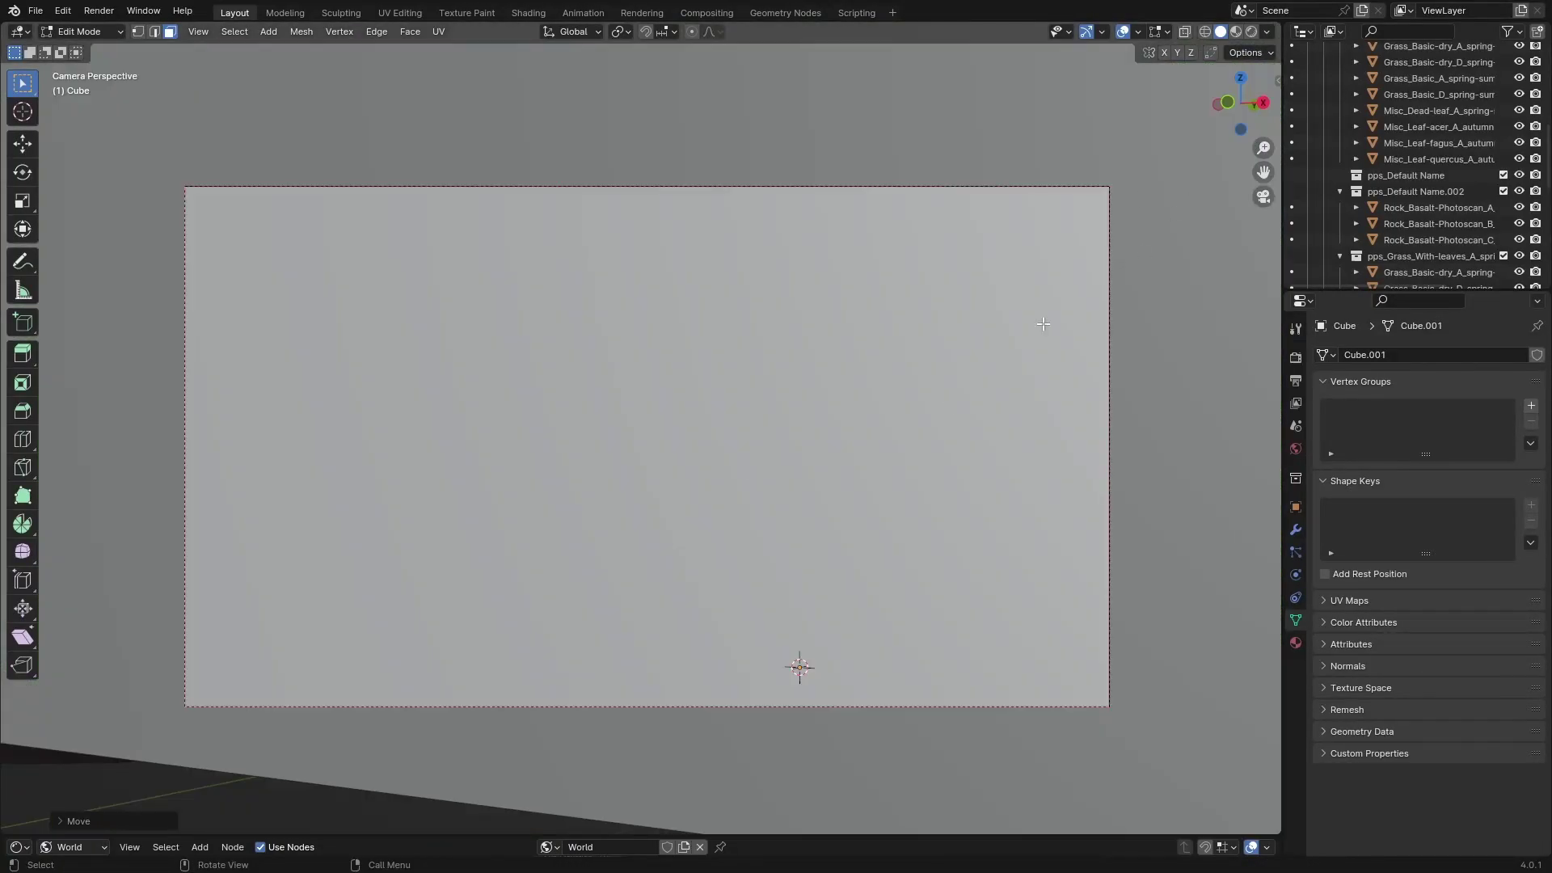
{"action": "key", "text": "g"}
{"action": "key", "text": "y"}
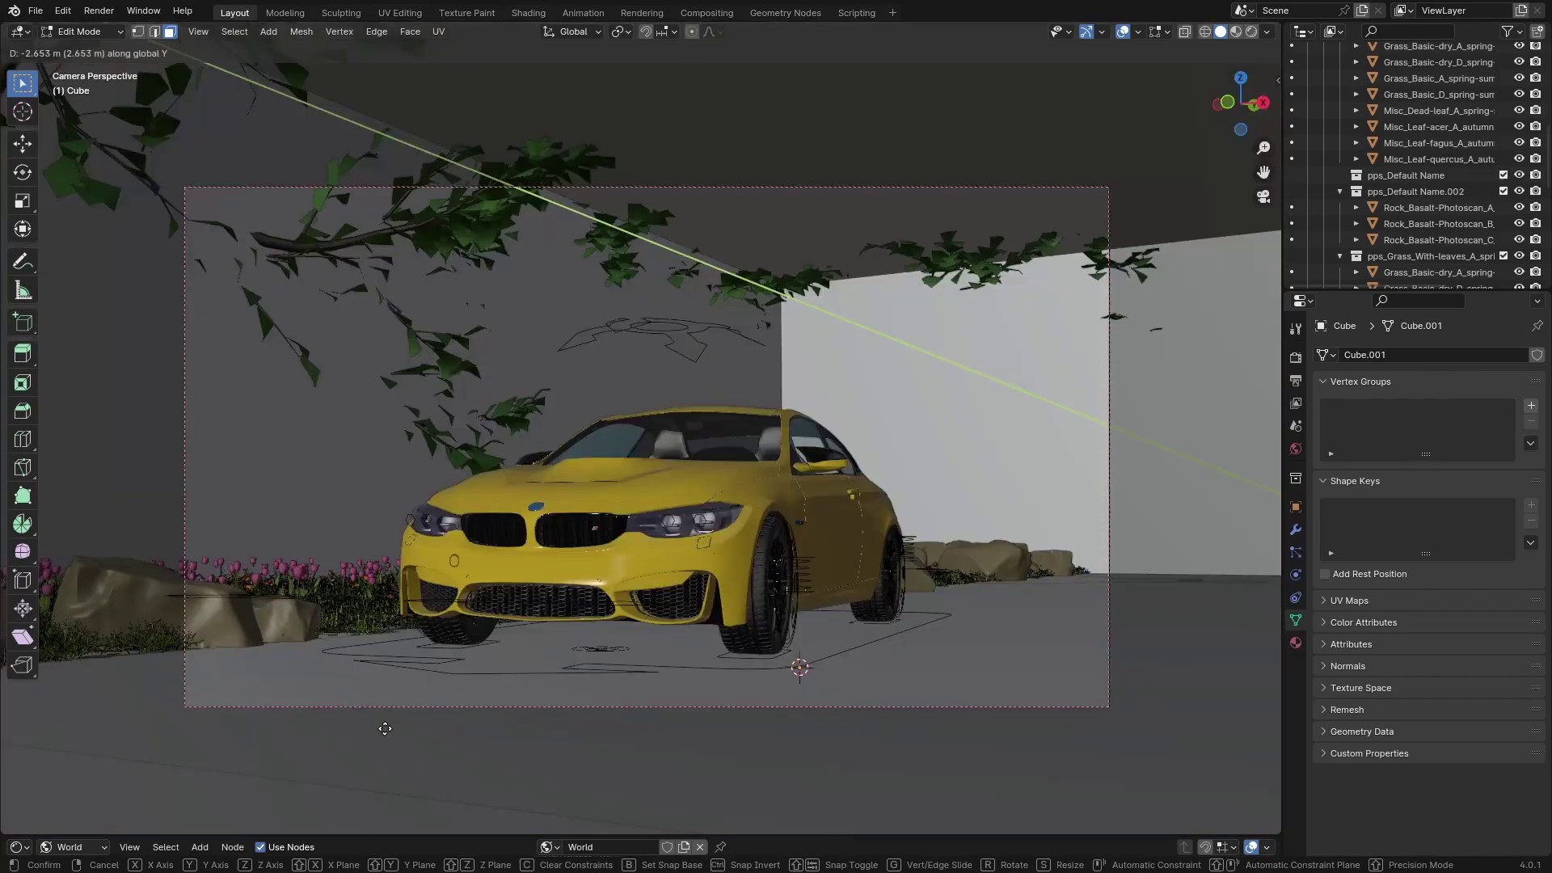
{"action": "left_click", "coordinate": [687, 635]}
Adjust the cube's floor face slightly downward along Z and push its far end face farther along Y
{"action": "key", "text": "g"}
{"action": "key", "text": "z"}
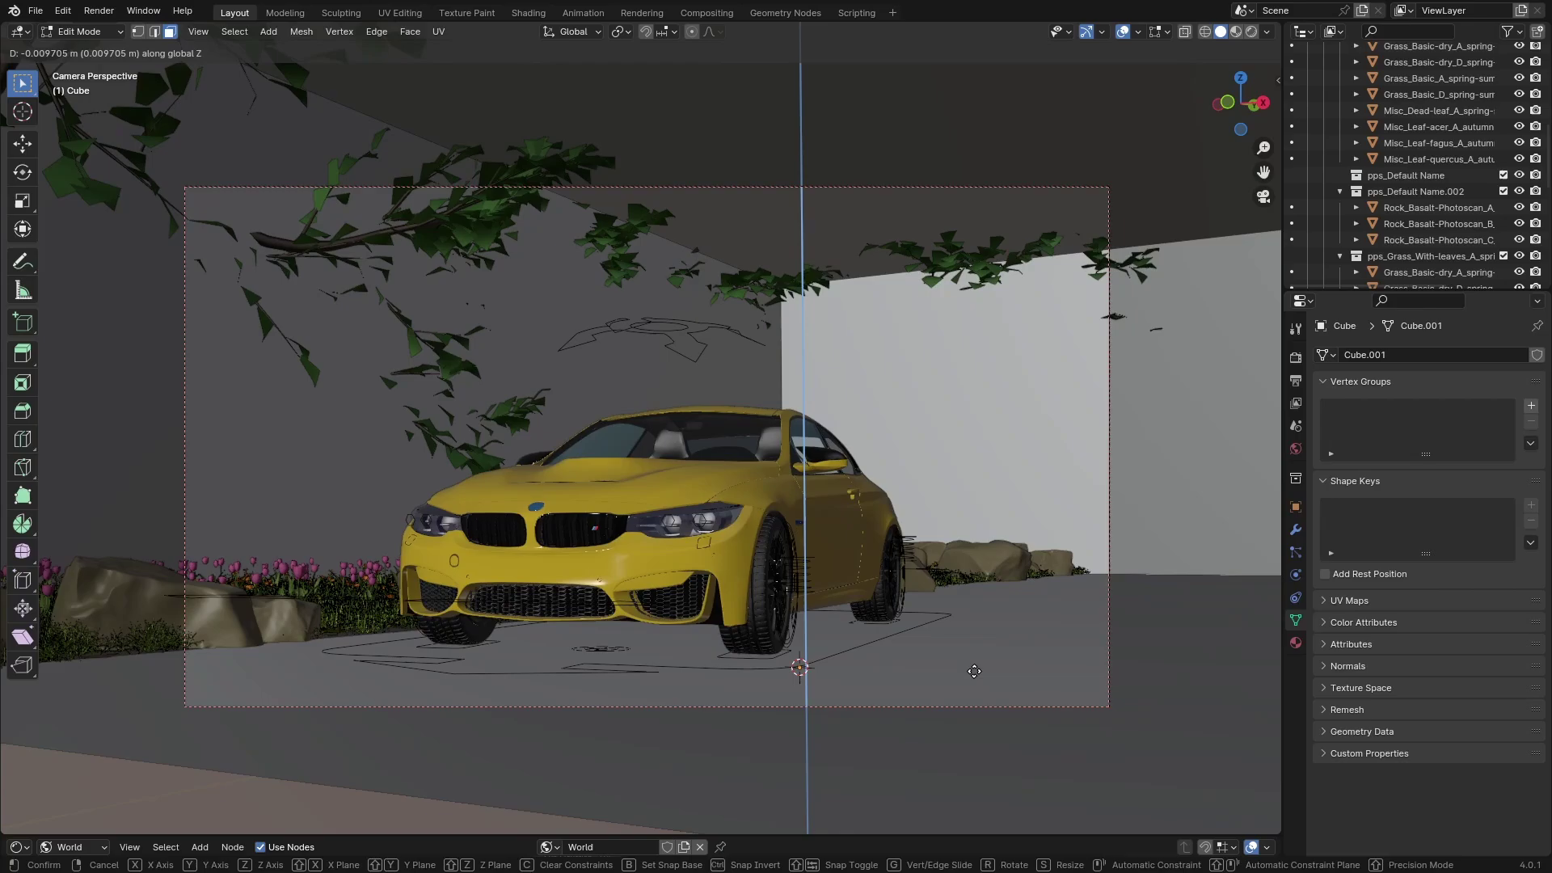
{"action": "key", "text": "y"}
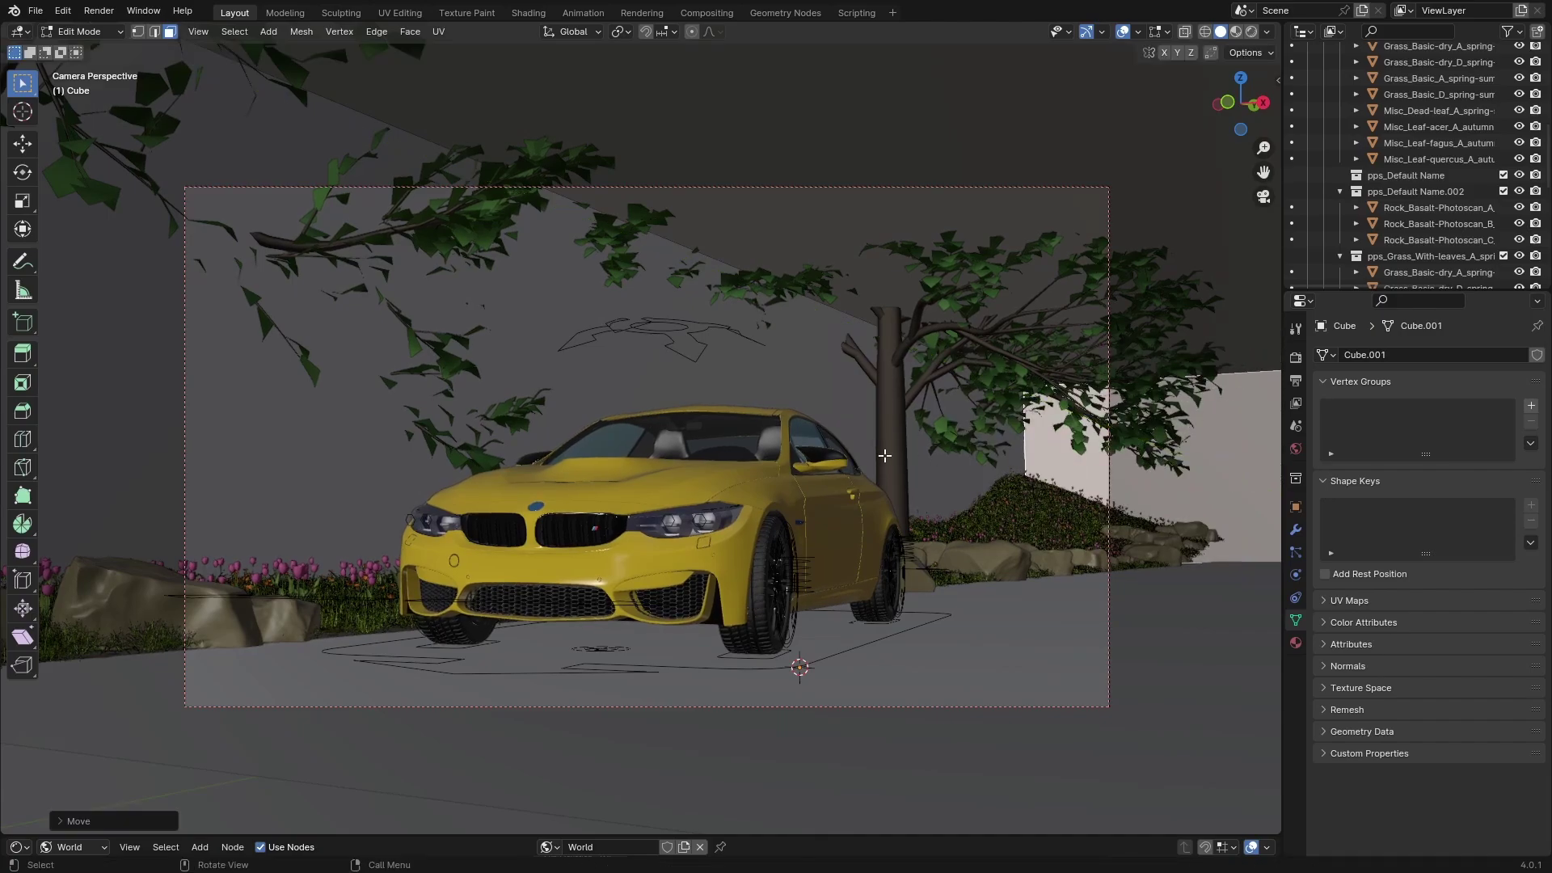
Push the cube's grass-side wall outward along negative X past the trees and raise its ceiling face along Z
{"action": "key", "text": "x"}
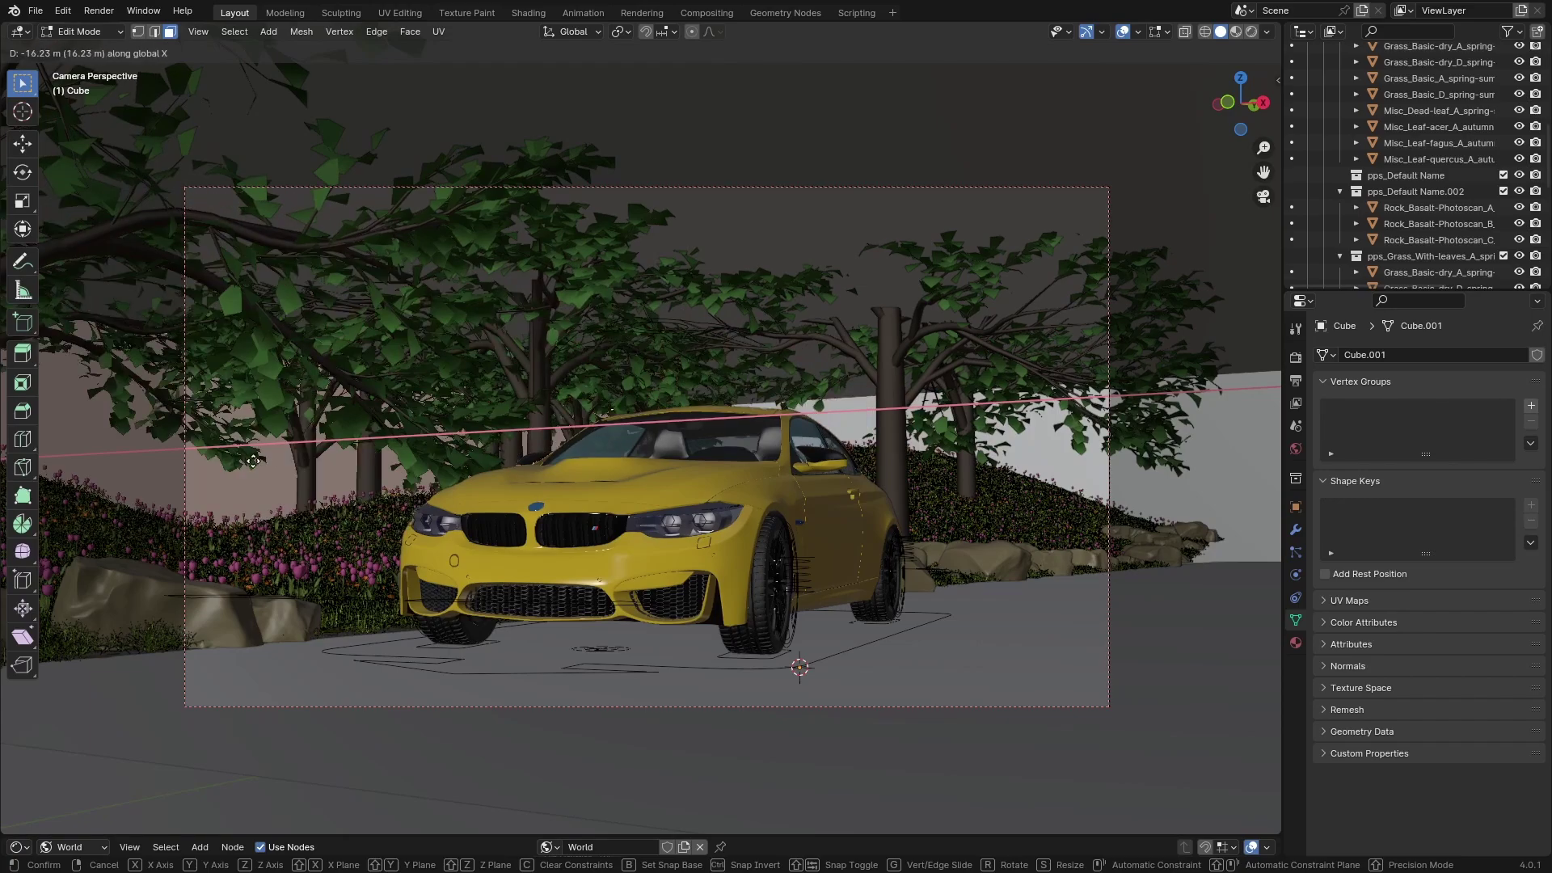
{"action": "left_click", "coordinate": [133, 475]}
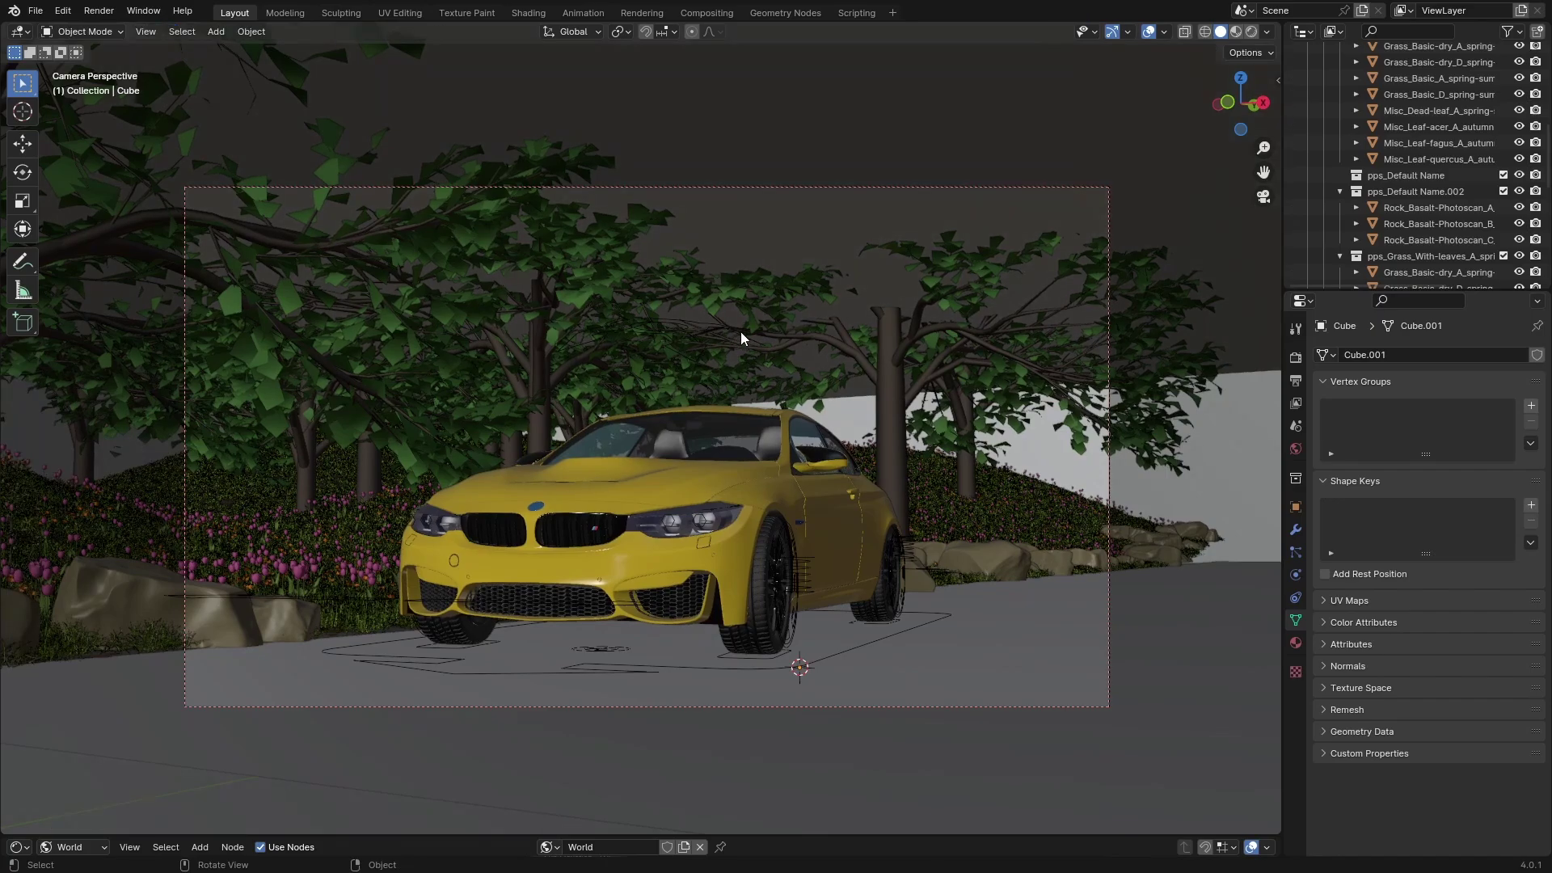
{"action": "key", "text": "g"}
{"action": "key", "text": "z"}
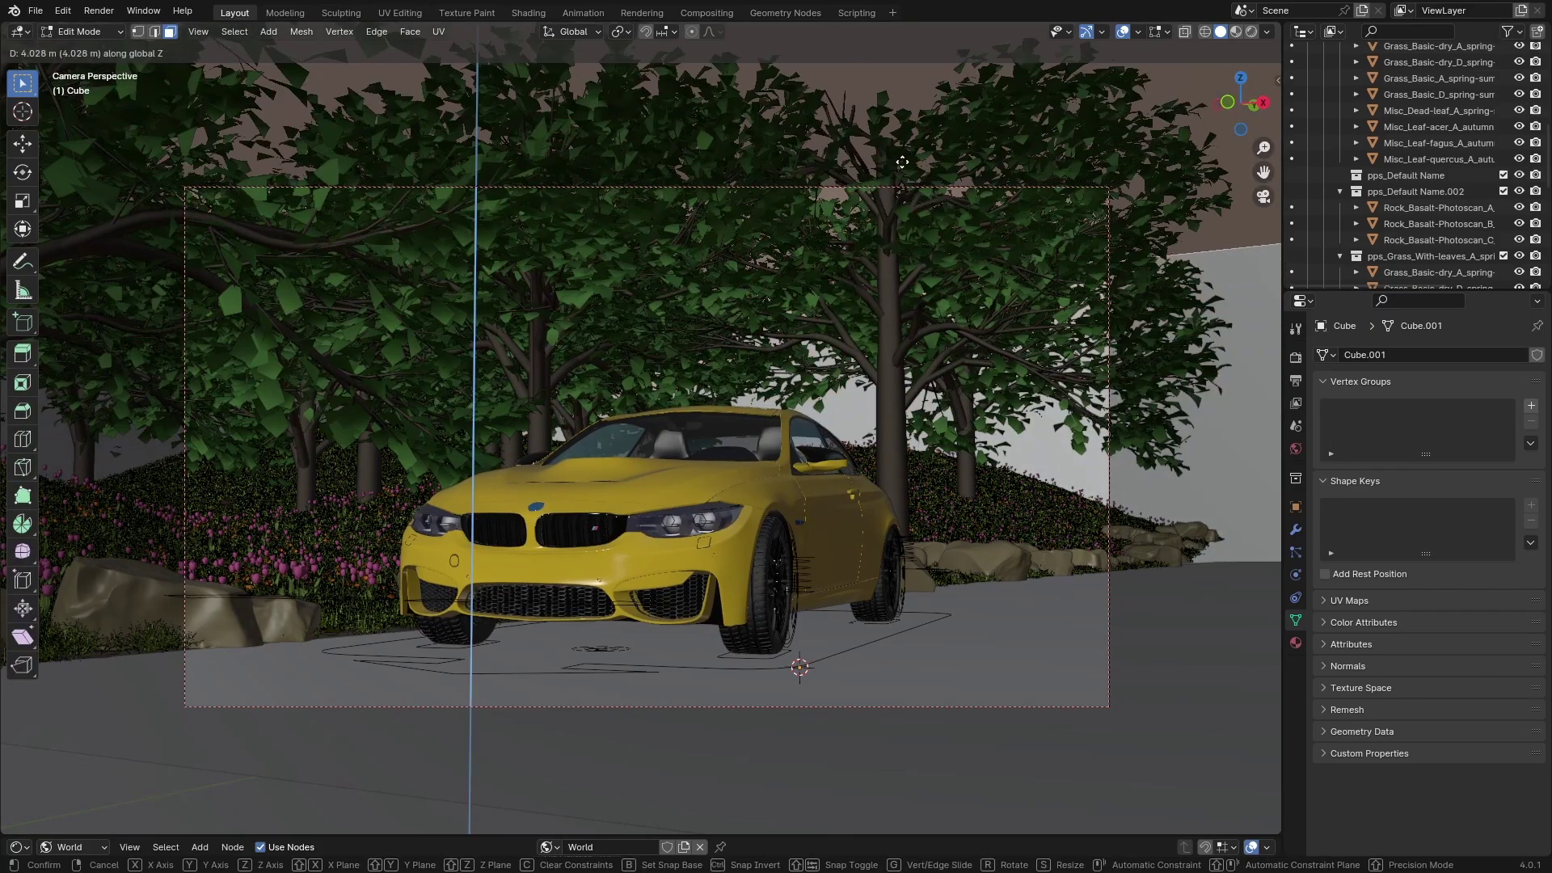
{"action": "left_click", "coordinate": [822, 265]}
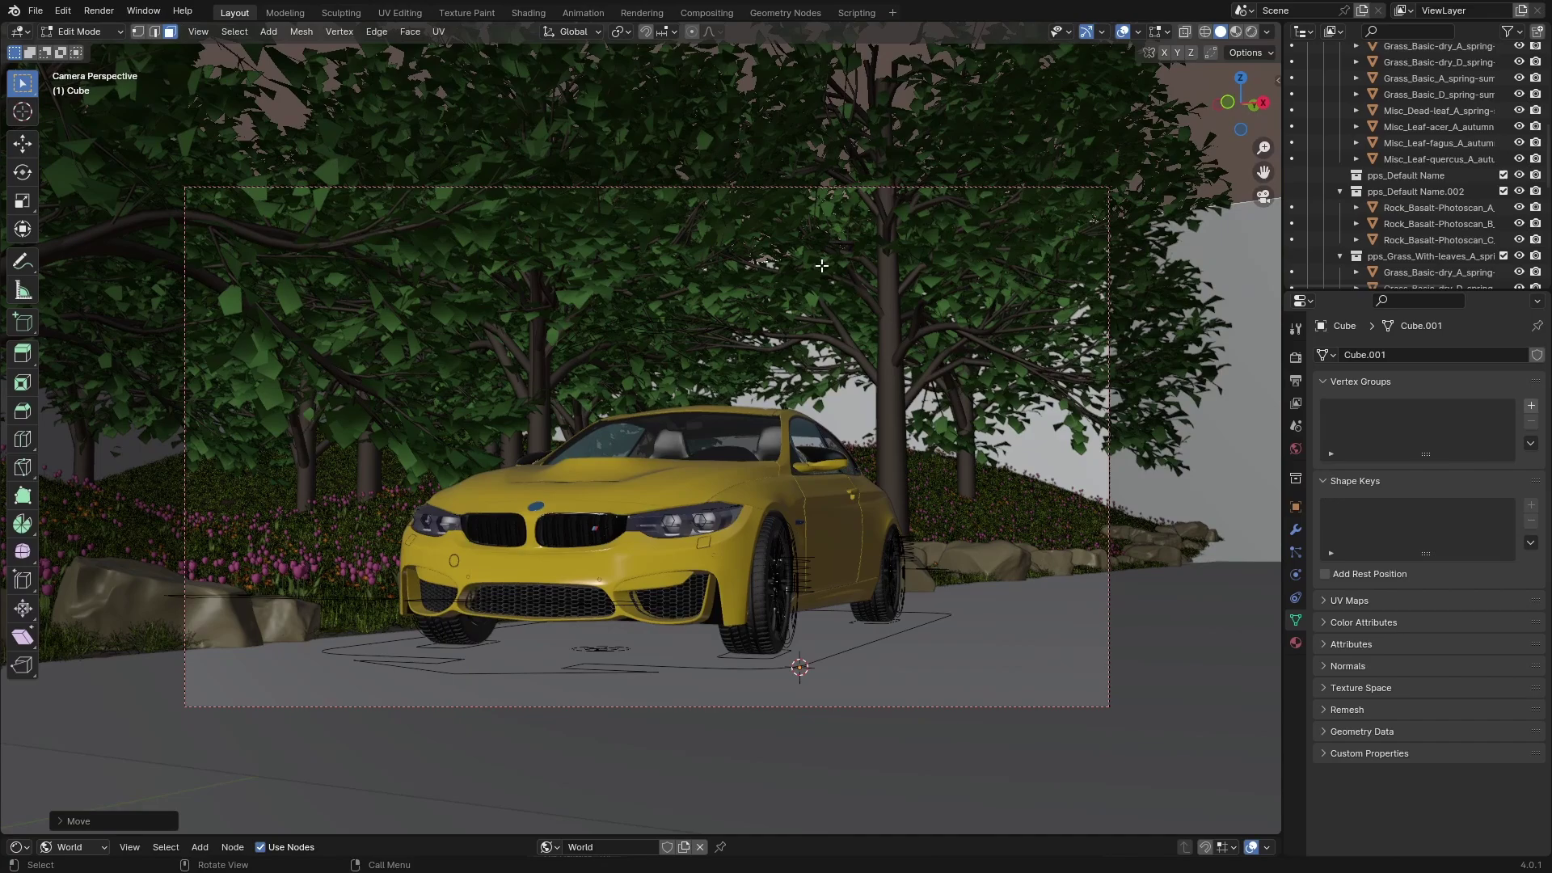
Leave mesh editing on the cube, save the file, and give the cube a new material named Mist
{"action": "key", "text": "Tab"}
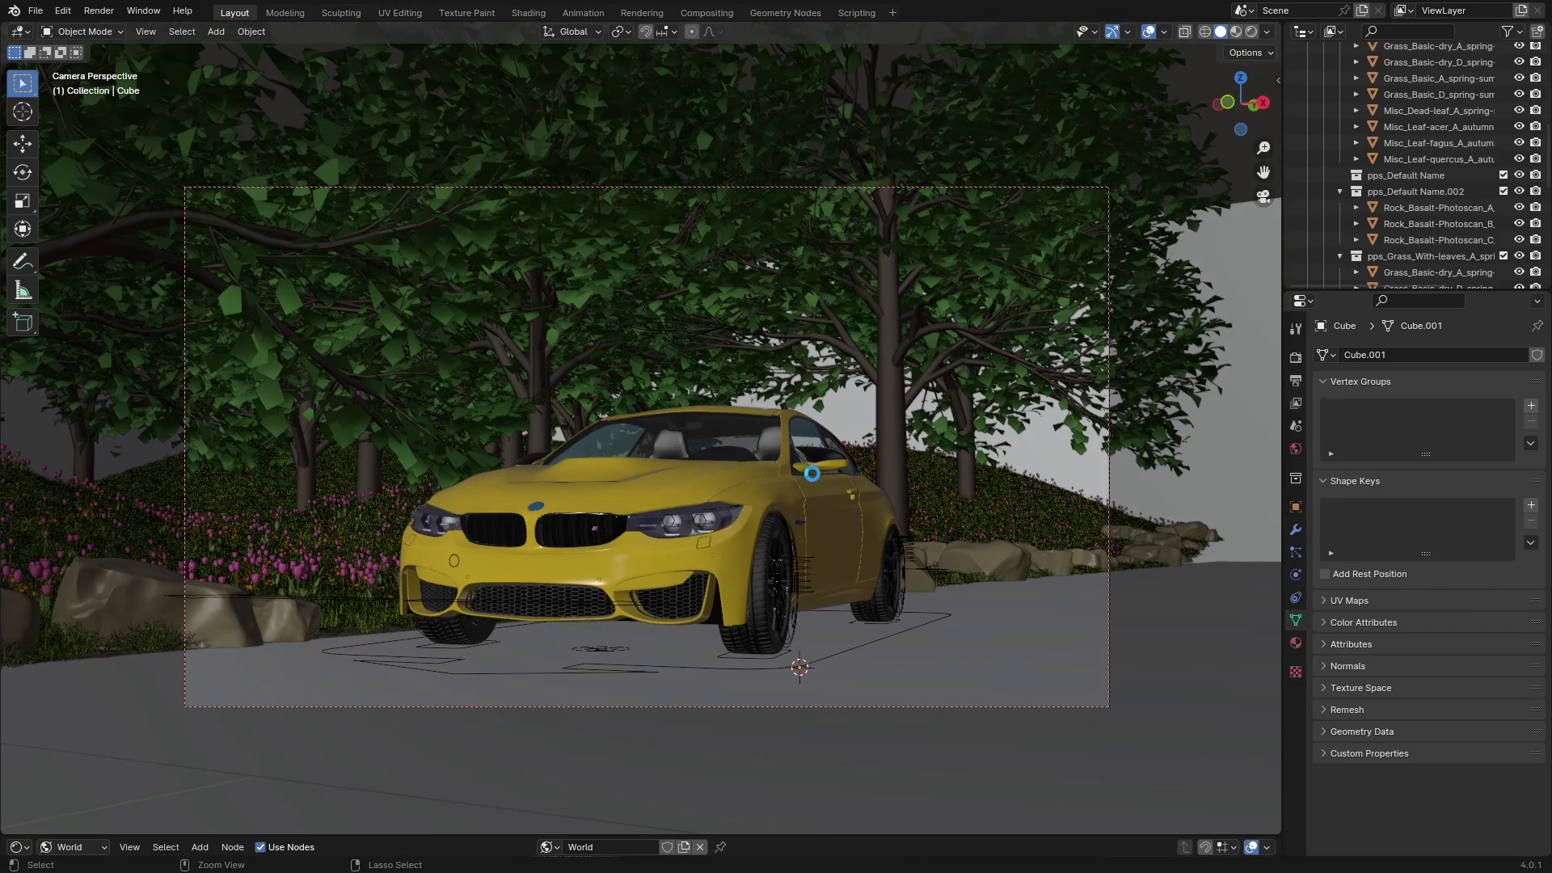
{"action": "key", "text": "ctrl+s"}
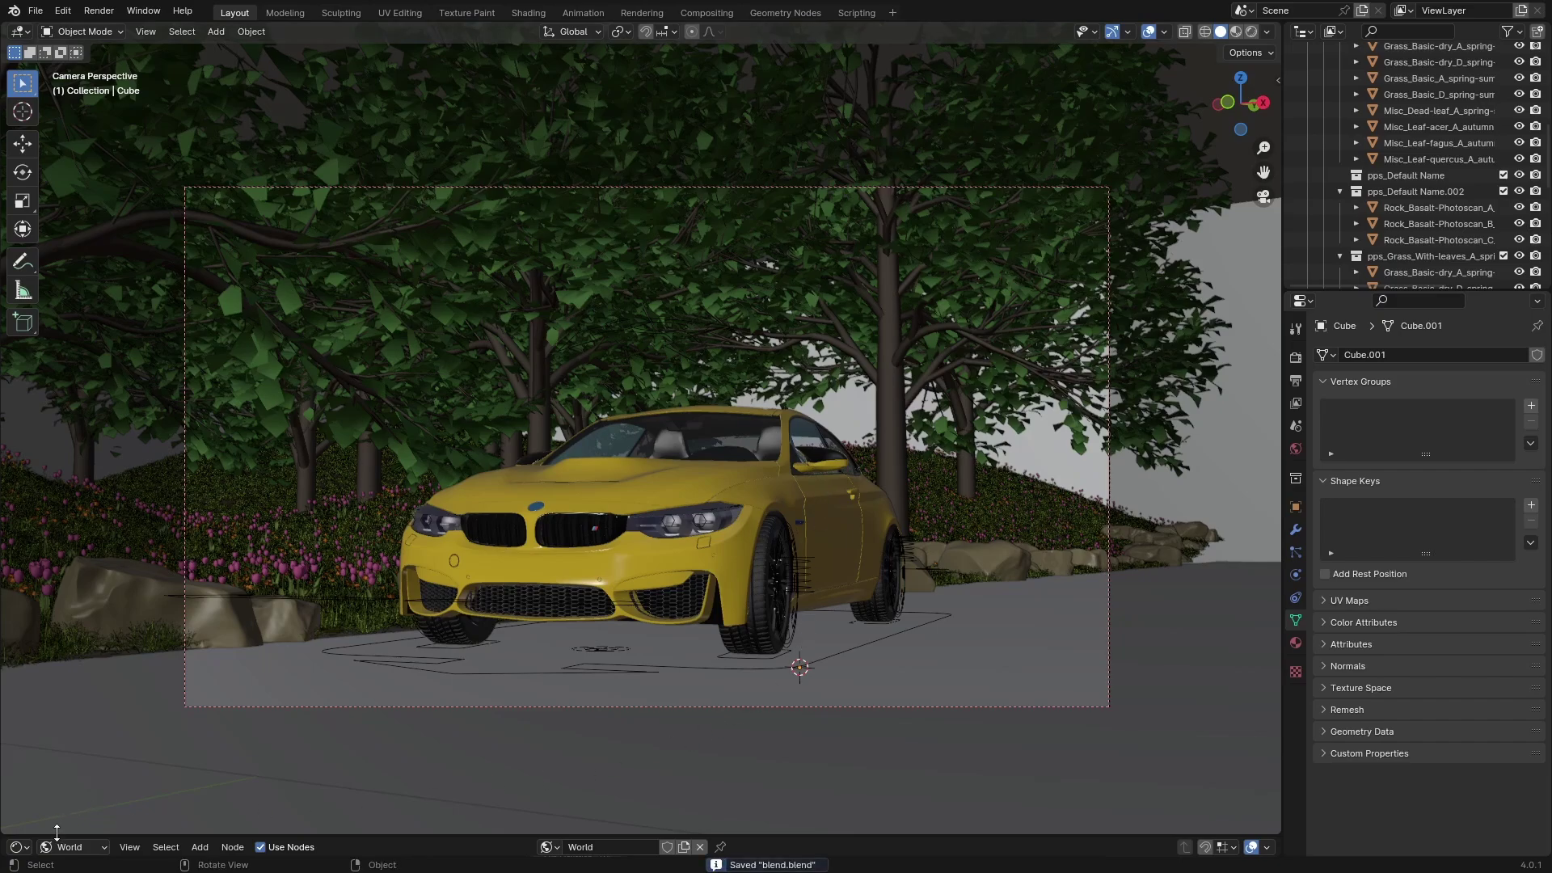
{"action": "left_click", "coordinate": [64, 847]}
{"action": "left_click", "coordinate": [73, 788]}
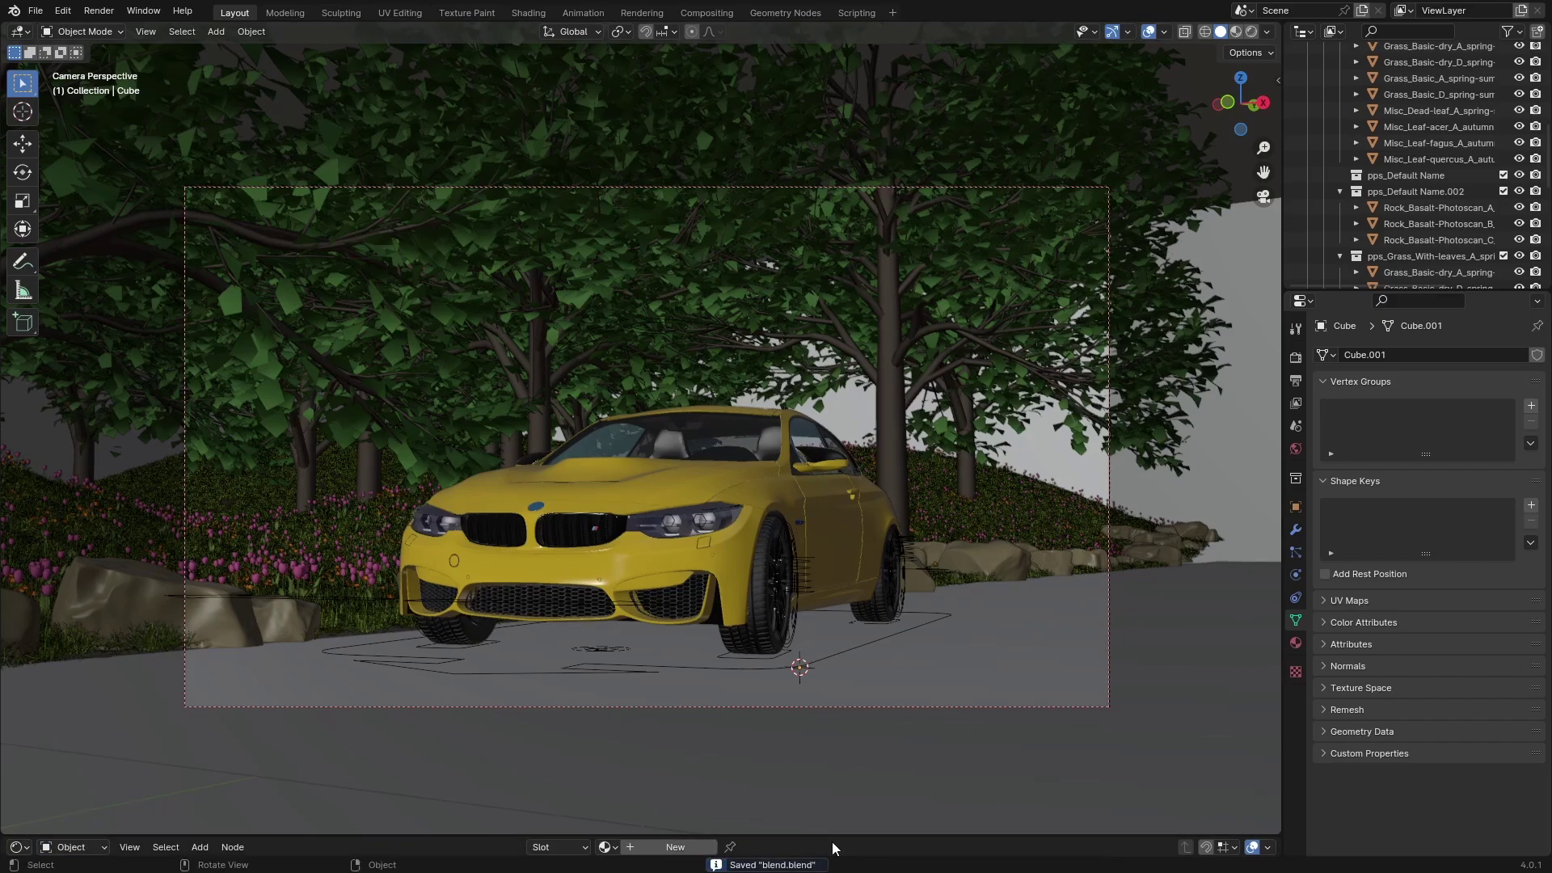
{"action": "left_click", "coordinate": [657, 847]}
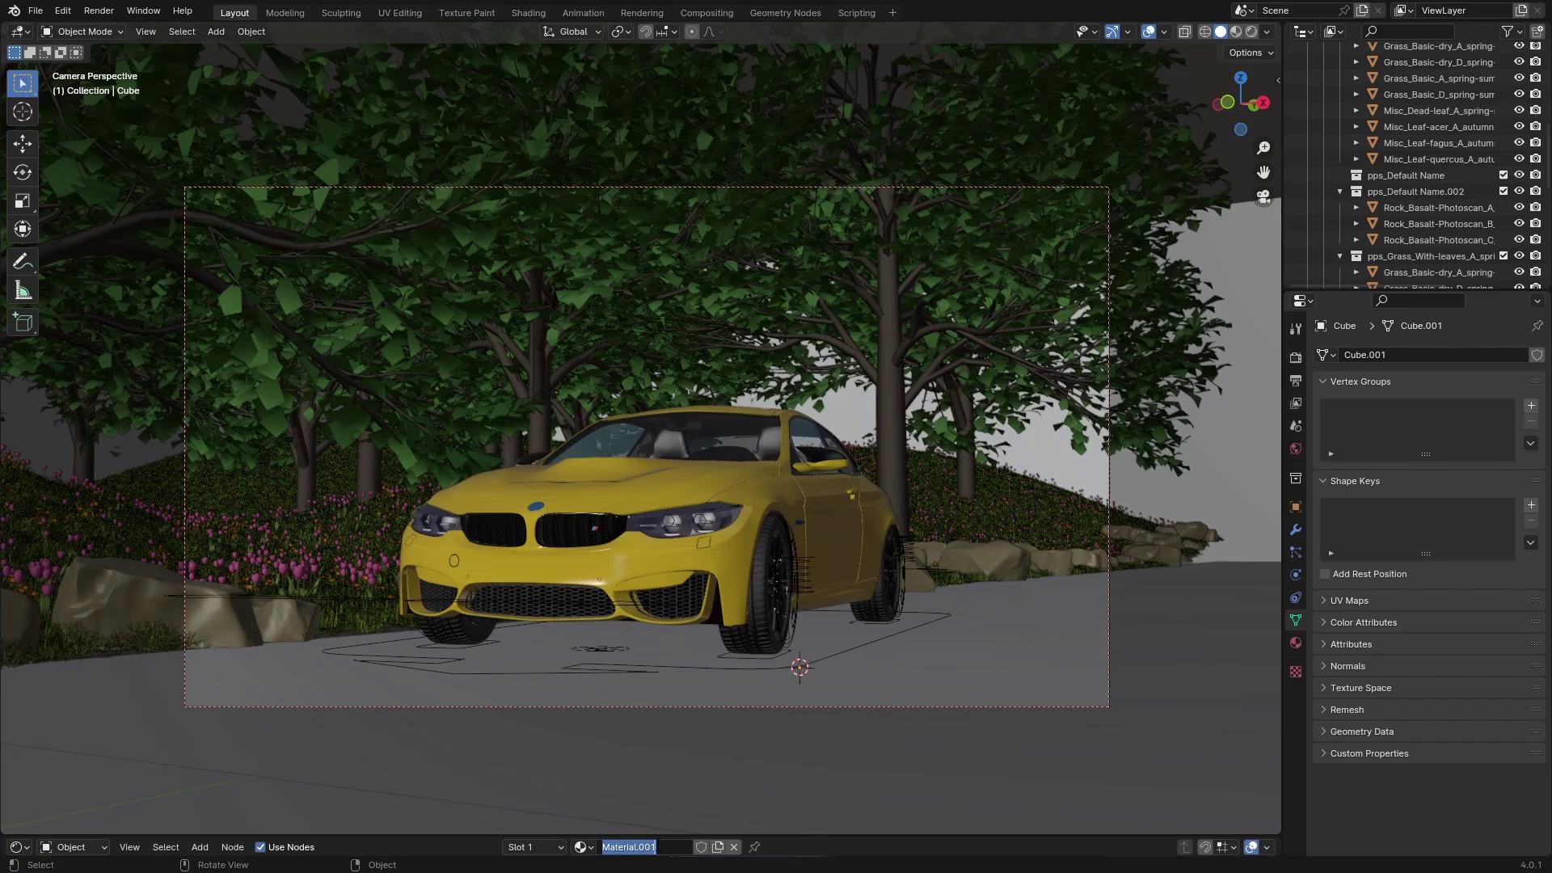
{"action": "type", "text": "Mi"}
{"action": "type", "text": "st"}
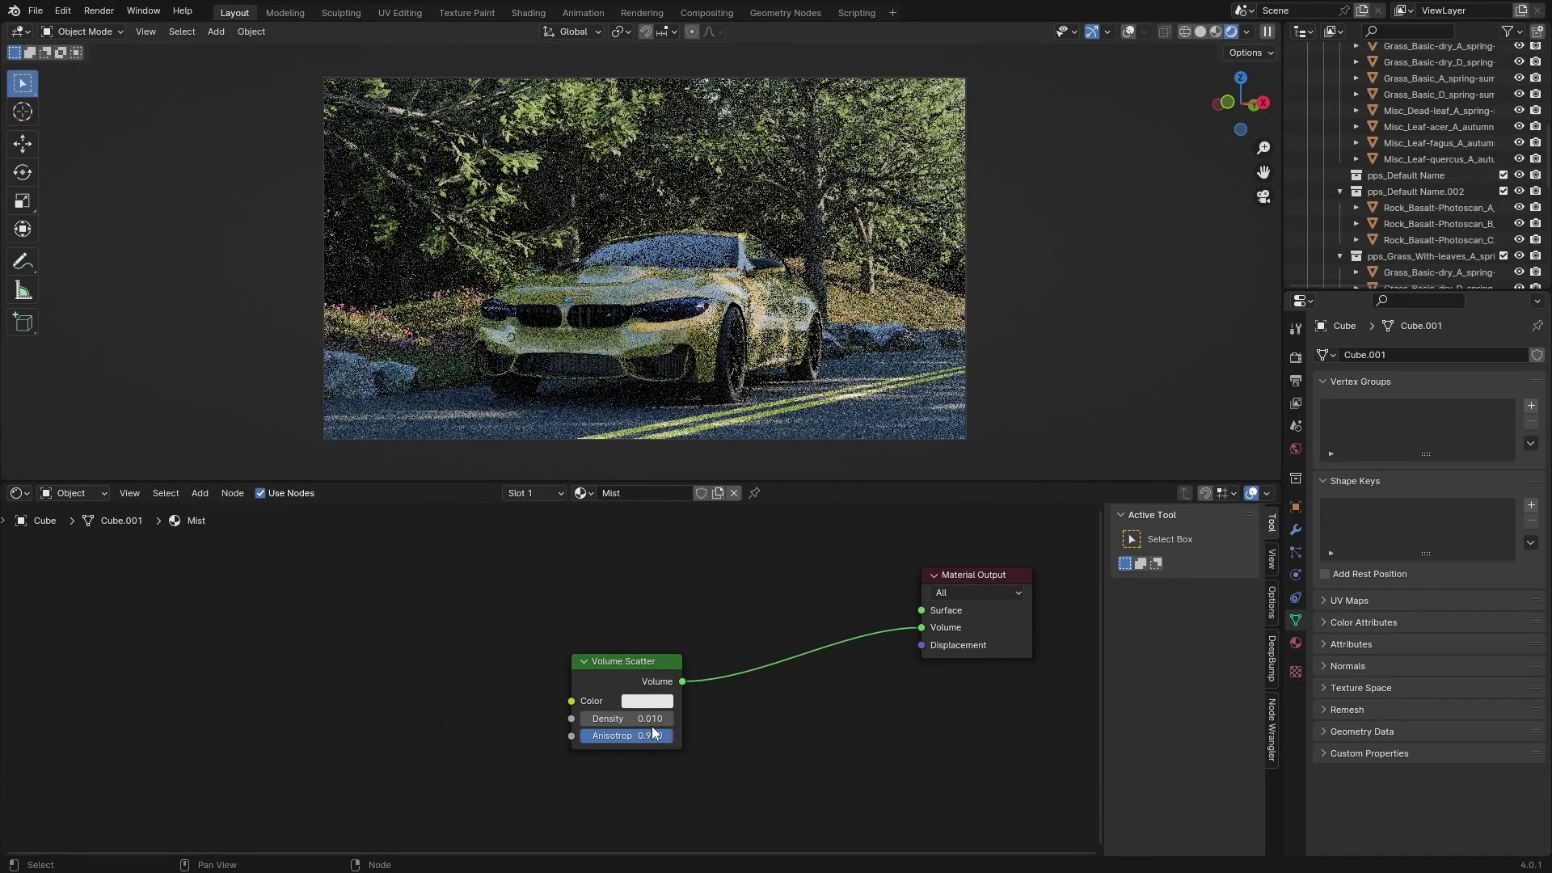
Set the Mist material's Volume Scatter density to 0.05 and enable viewport denoising in the Cycles render settings
{"action": "left_click", "coordinate": [655, 729]}
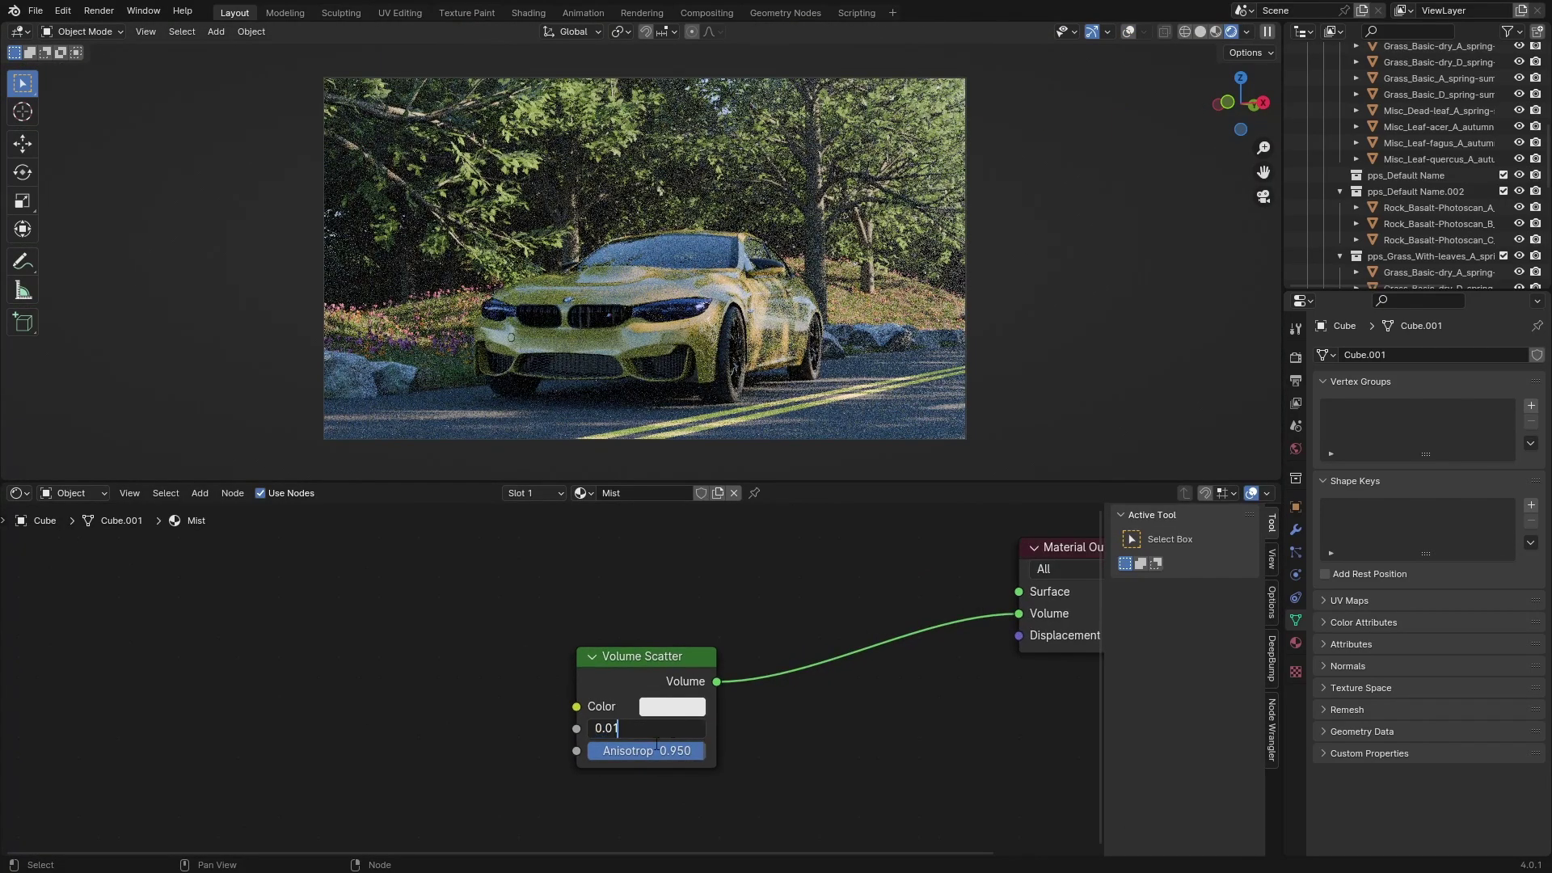
{"action": "type", "text": "0.05"}
{"action": "key", "text": "Return"}
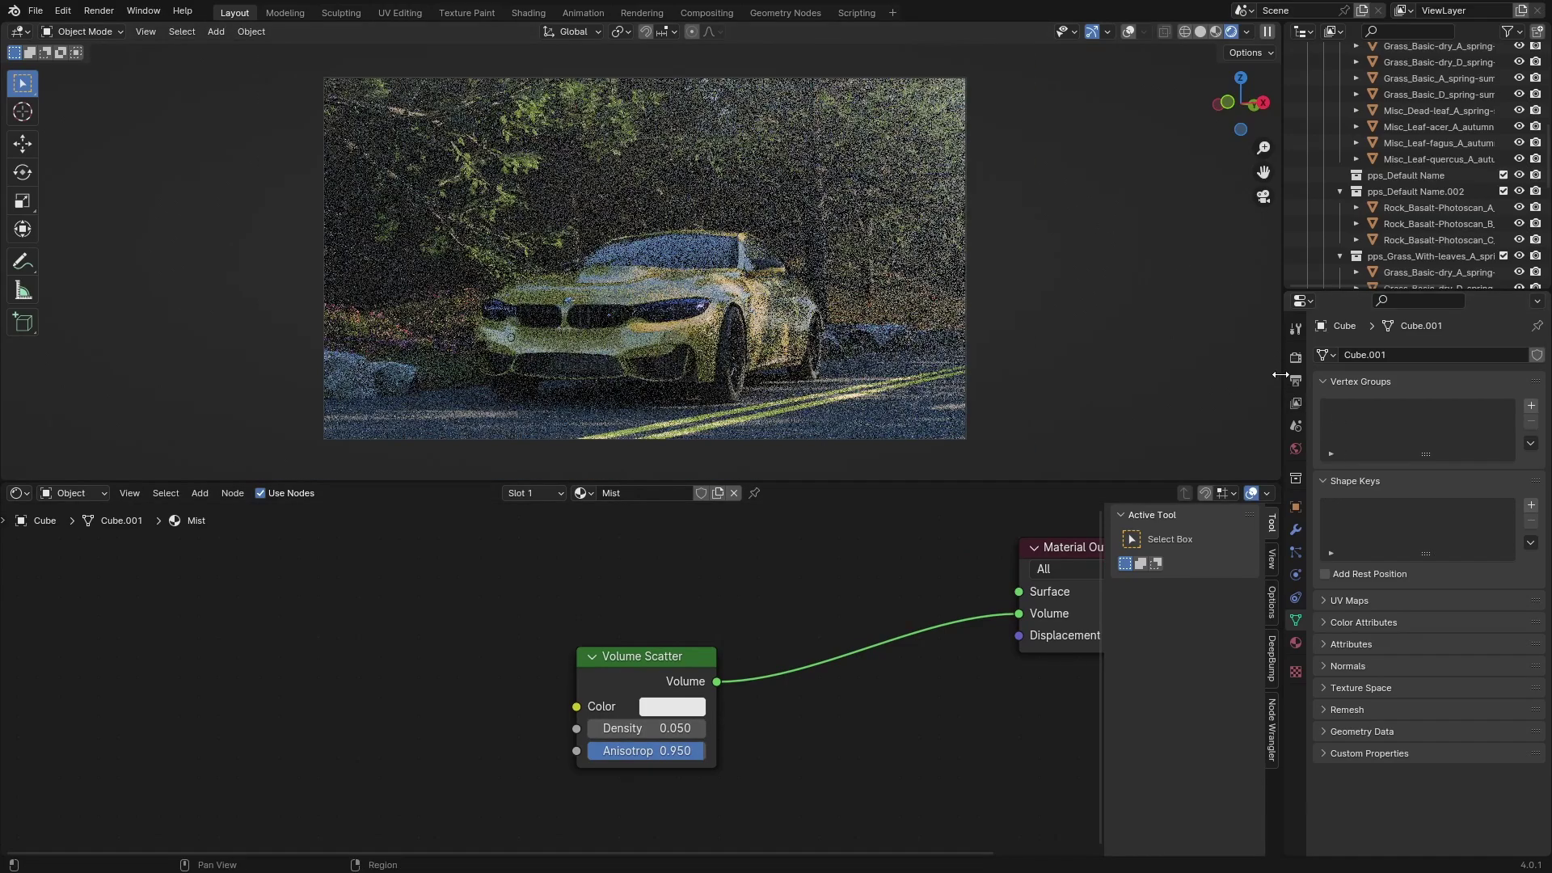
{"action": "left_click", "coordinate": [1297, 358]}
{"action": "left_click", "coordinate": [1346, 546]}
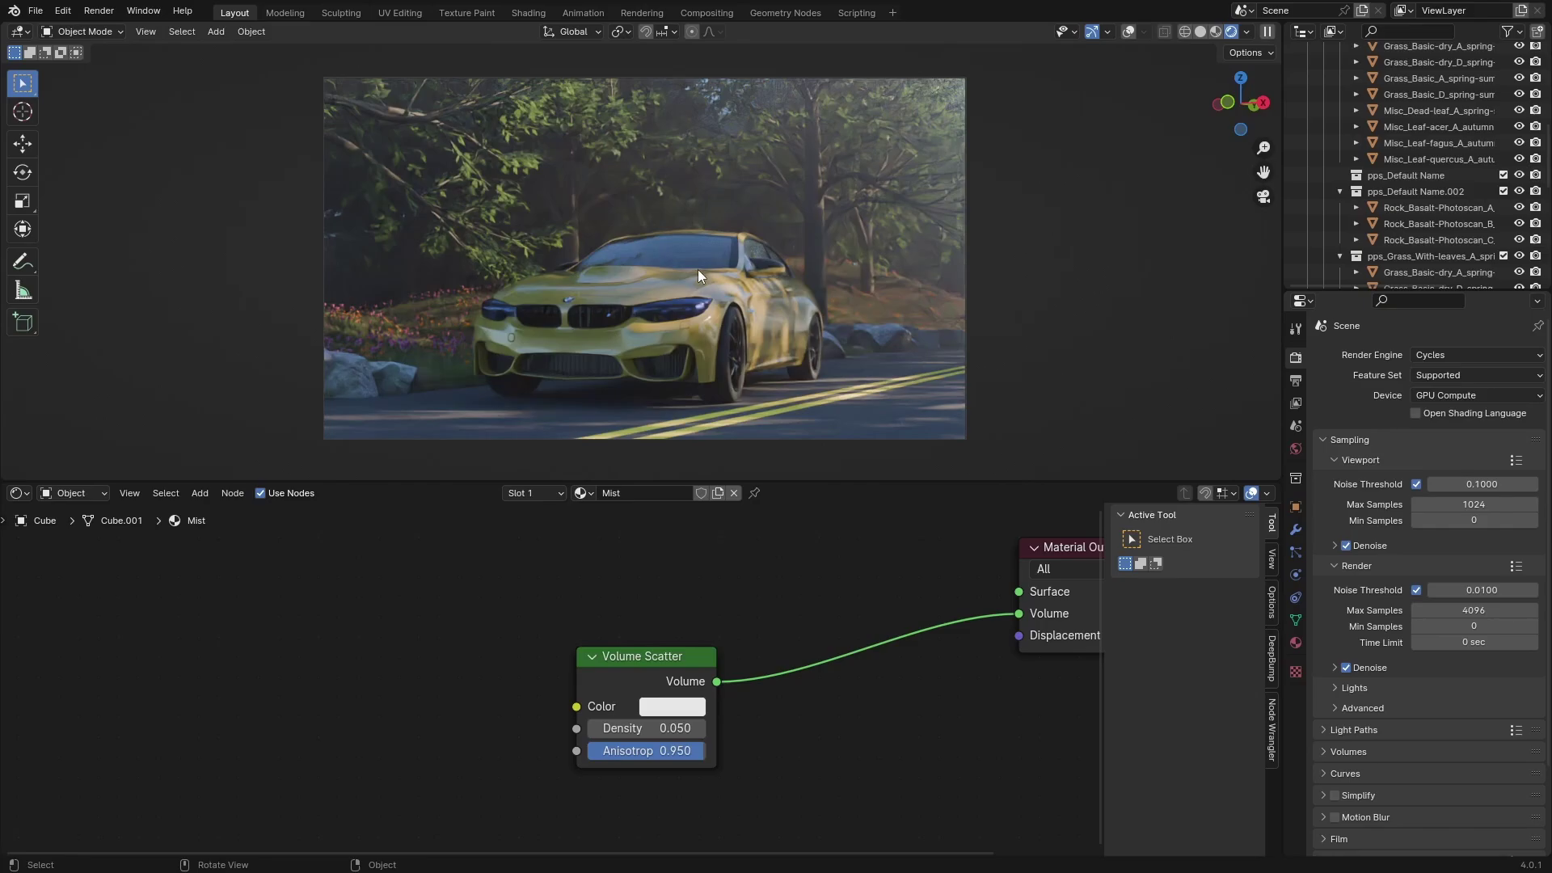
Select the car body and make its Car_Paint_tqm material slot active
{"action": "left_click", "coordinate": [739, 287]}
{"action": "left_click", "coordinate": [1296, 643]}
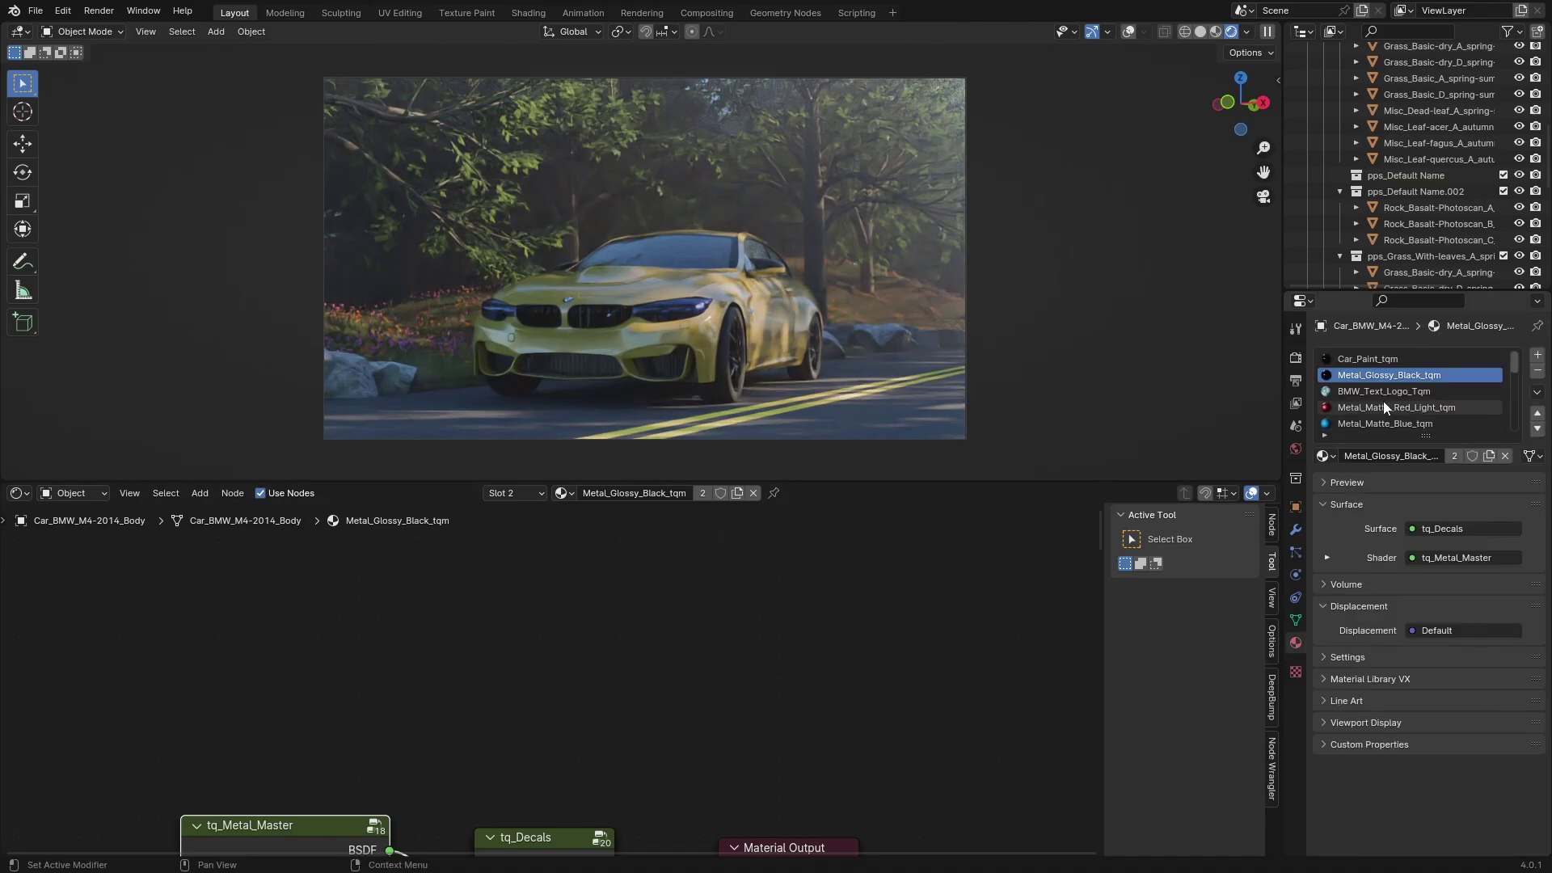
{"action": "scroll", "coordinate": [1378, 401], "scroll_direction": "down", "scroll_amount": 3}
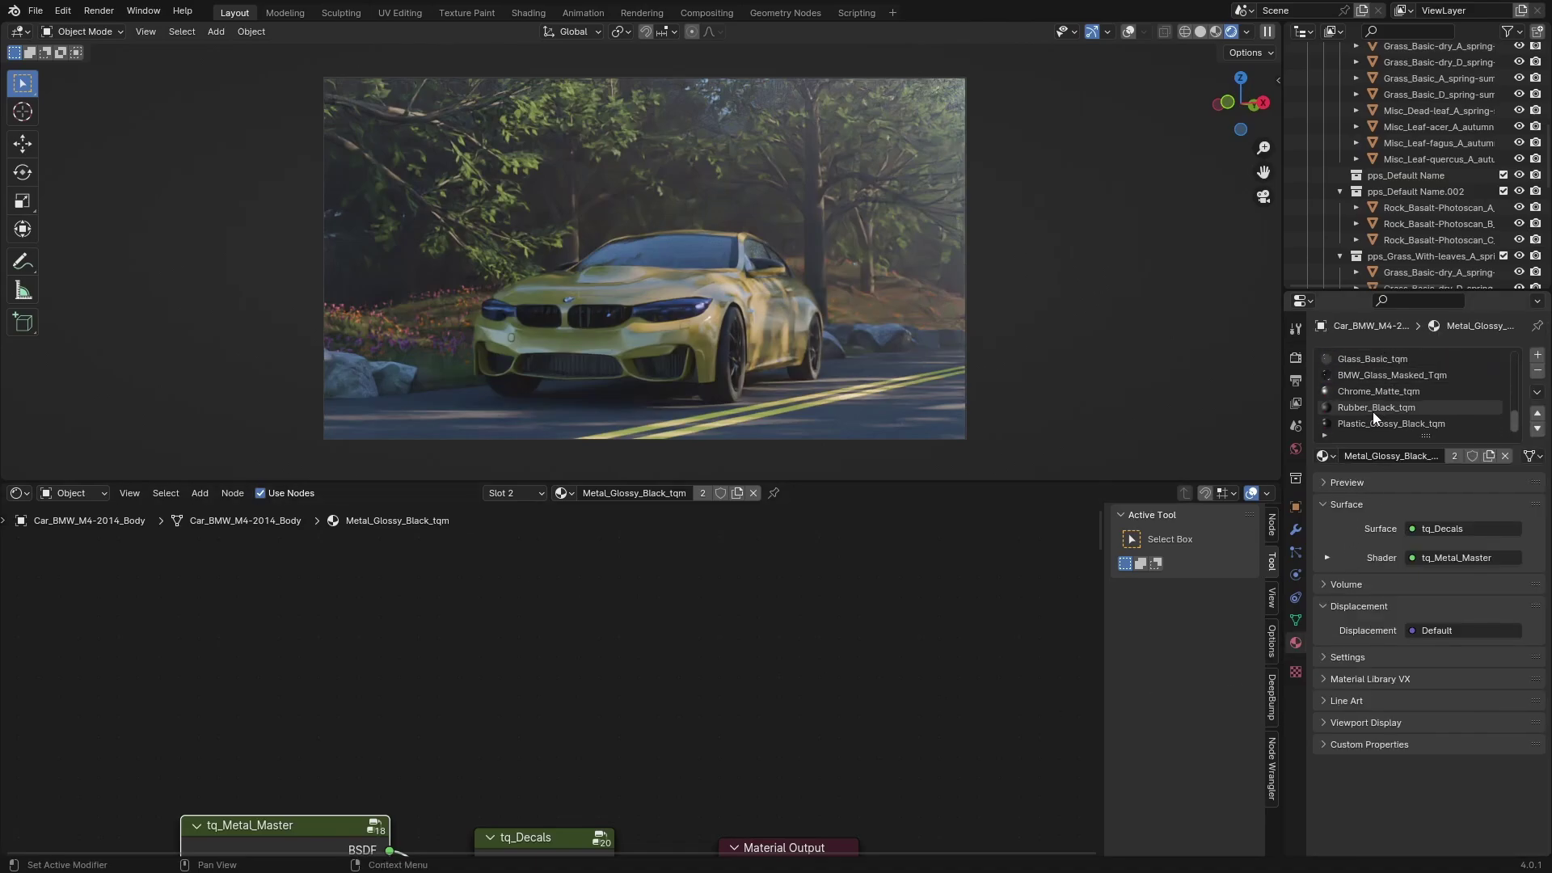
{"action": "scroll", "coordinate": [1373, 411], "scroll_direction": "down", "scroll_amount": 1}
{"action": "scroll", "coordinate": [1373, 411], "scroll_direction": "up", "scroll_amount": 5}
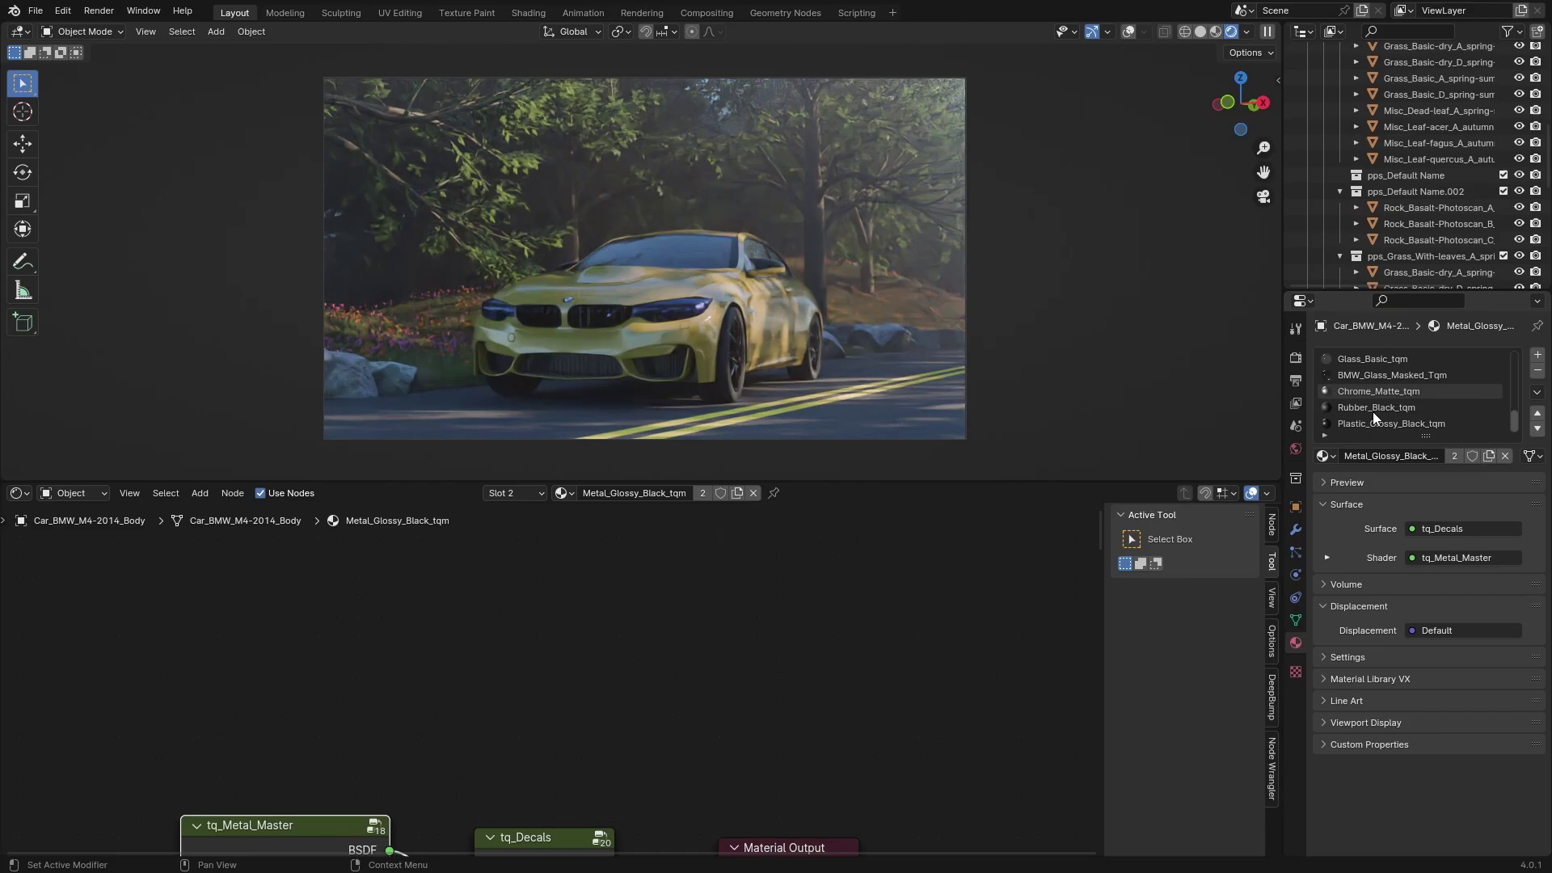
{"action": "scroll", "coordinate": [1365, 420], "scroll_direction": "up", "scroll_amount": 5}
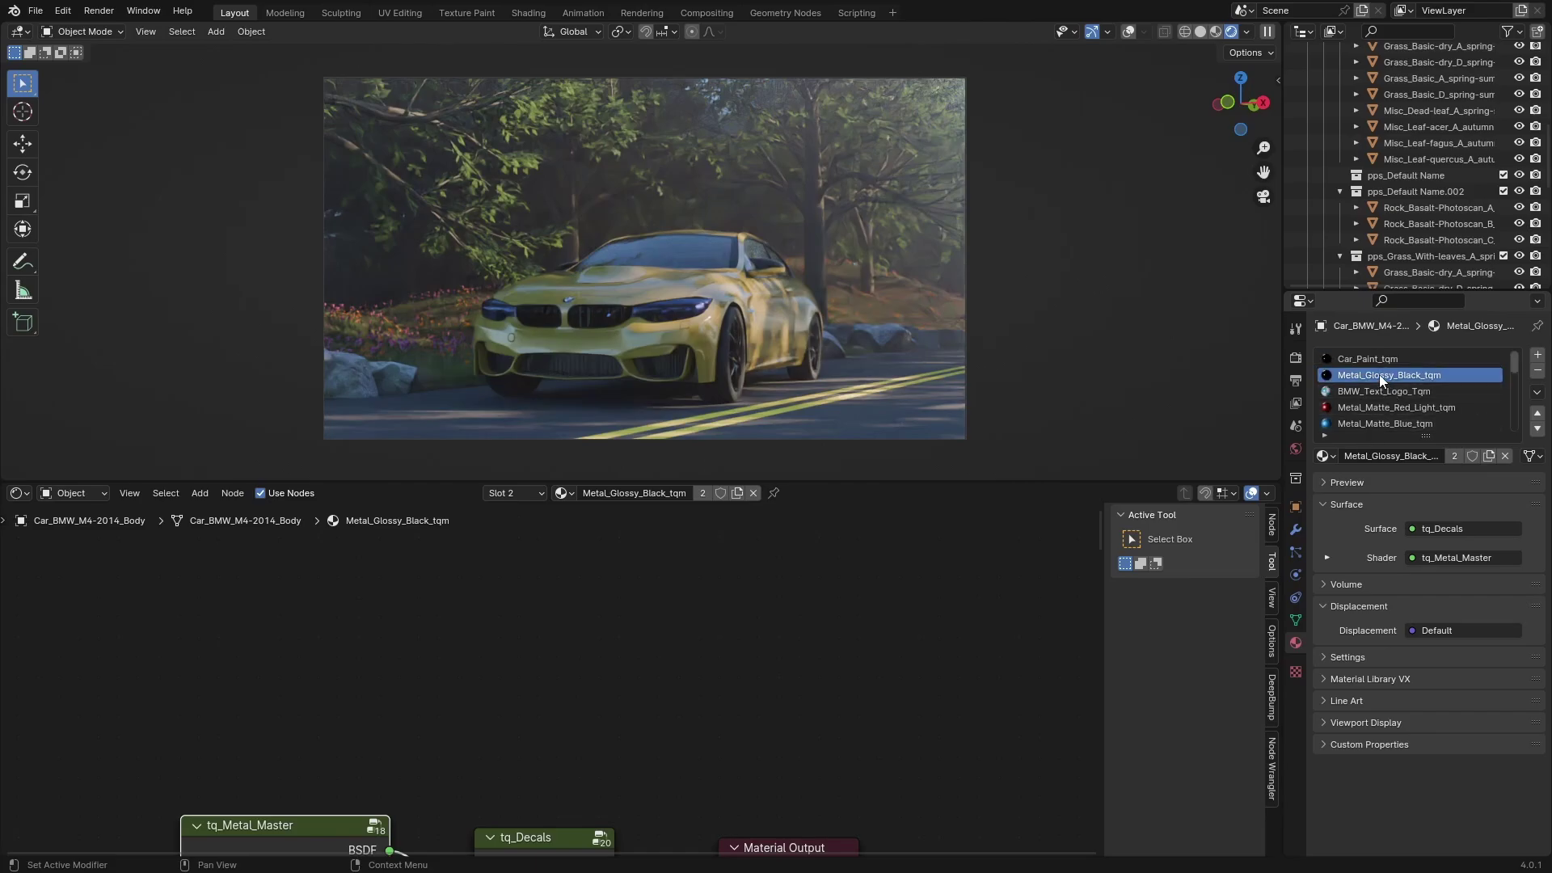
{"action": "left_click", "coordinate": [1375, 359]}
{"action": "scroll", "coordinate": [646, 712], "scroll_direction": "up", "scroll_amount": 3}
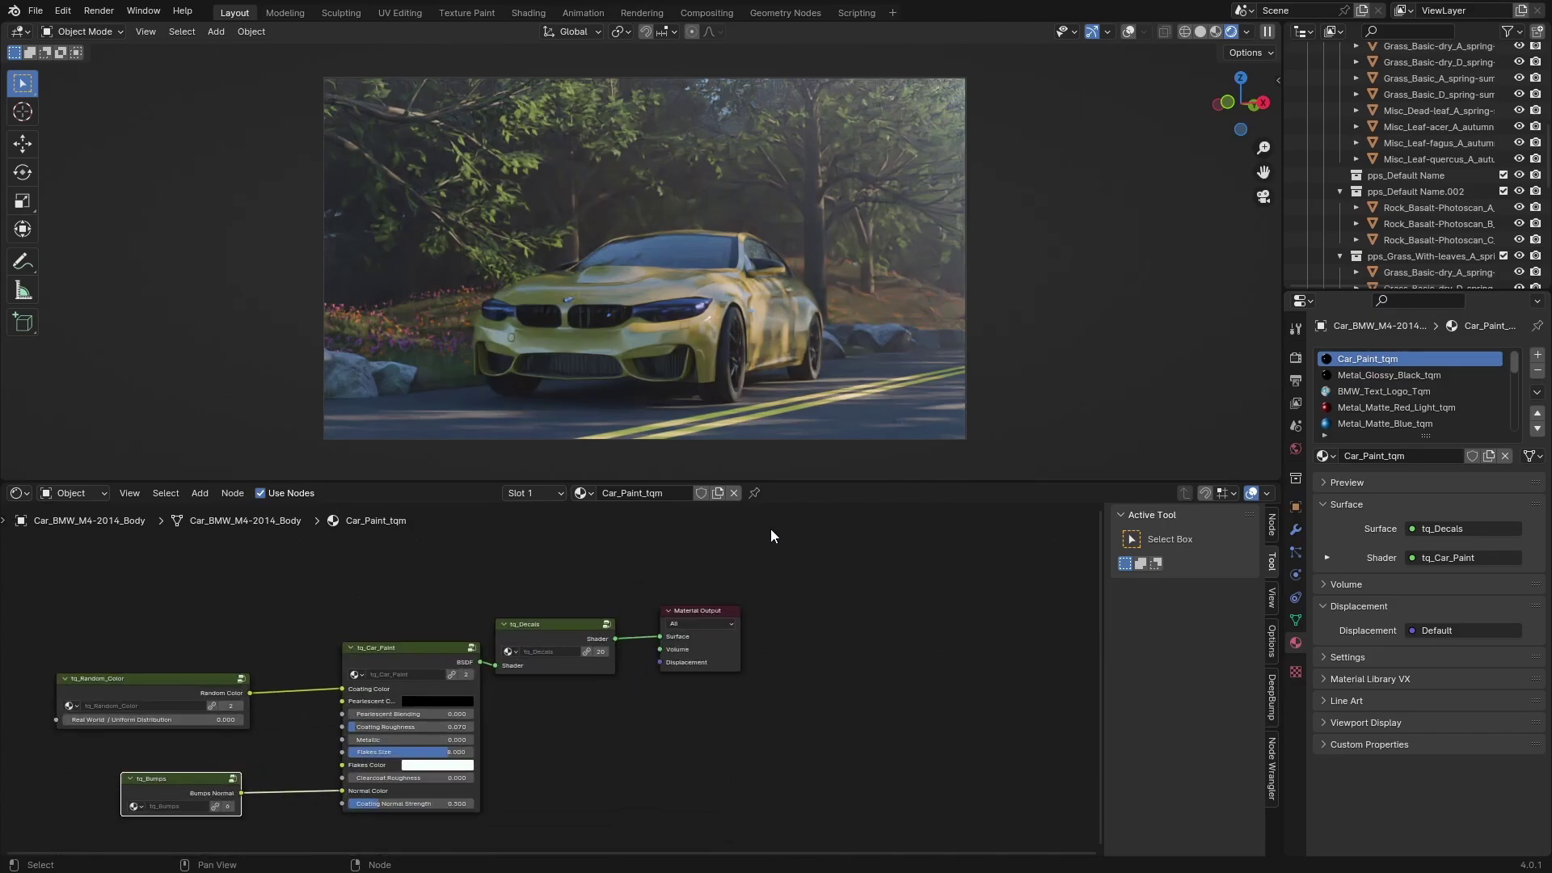
Unlink Car_Paint_tqm from the car body's first slot and create a new material named Rust there
{"action": "left_click", "coordinate": [1505, 456]}
{"action": "left_click", "coordinate": [1410, 456]}
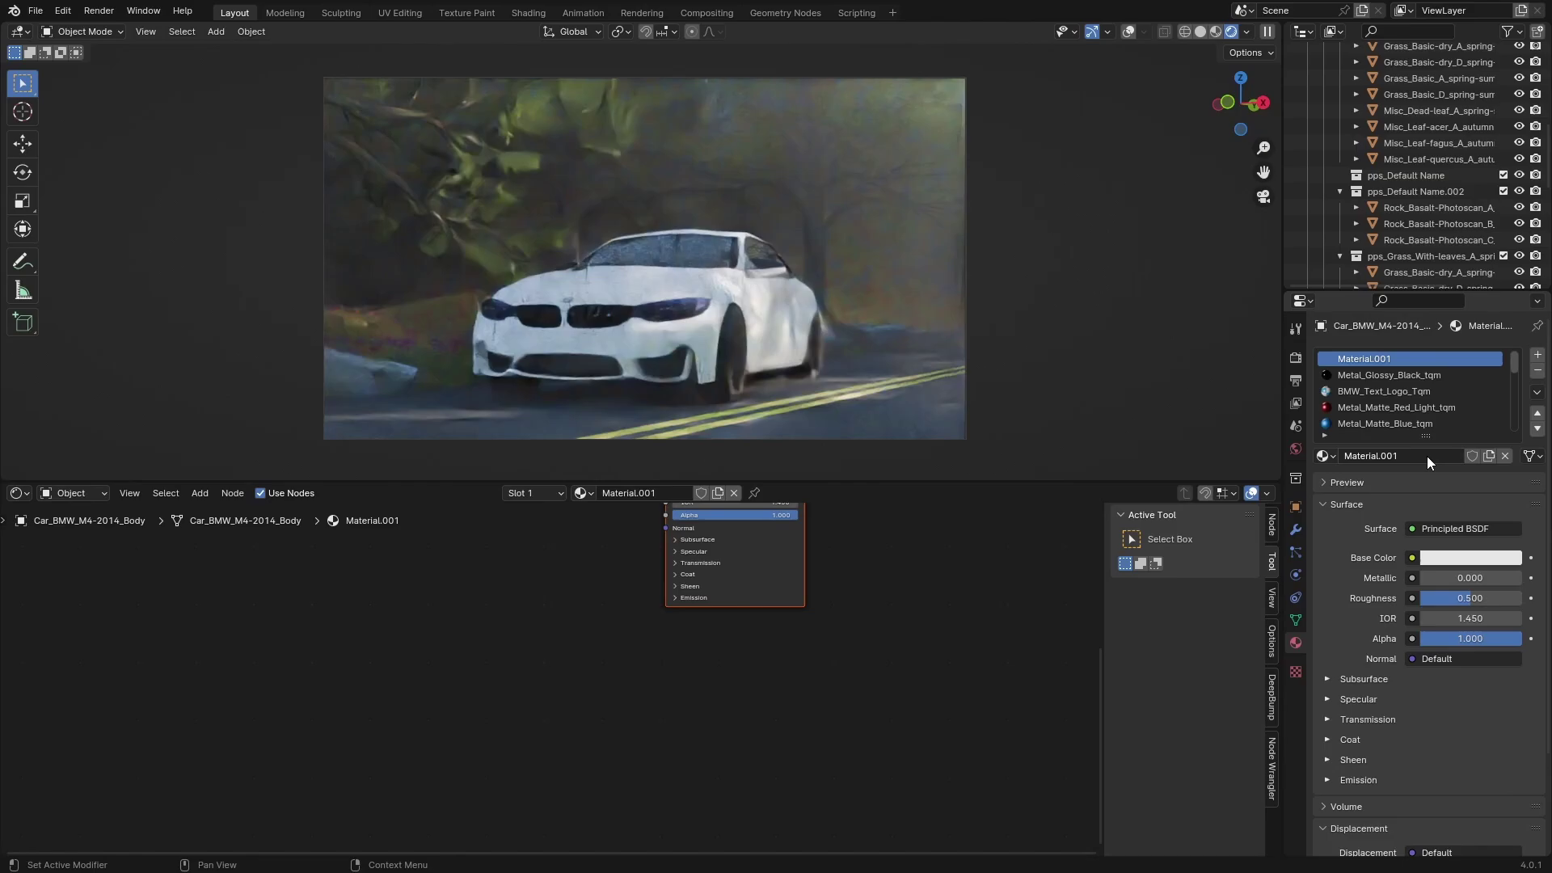
{"action": "double_click", "coordinate": [1419, 458]}
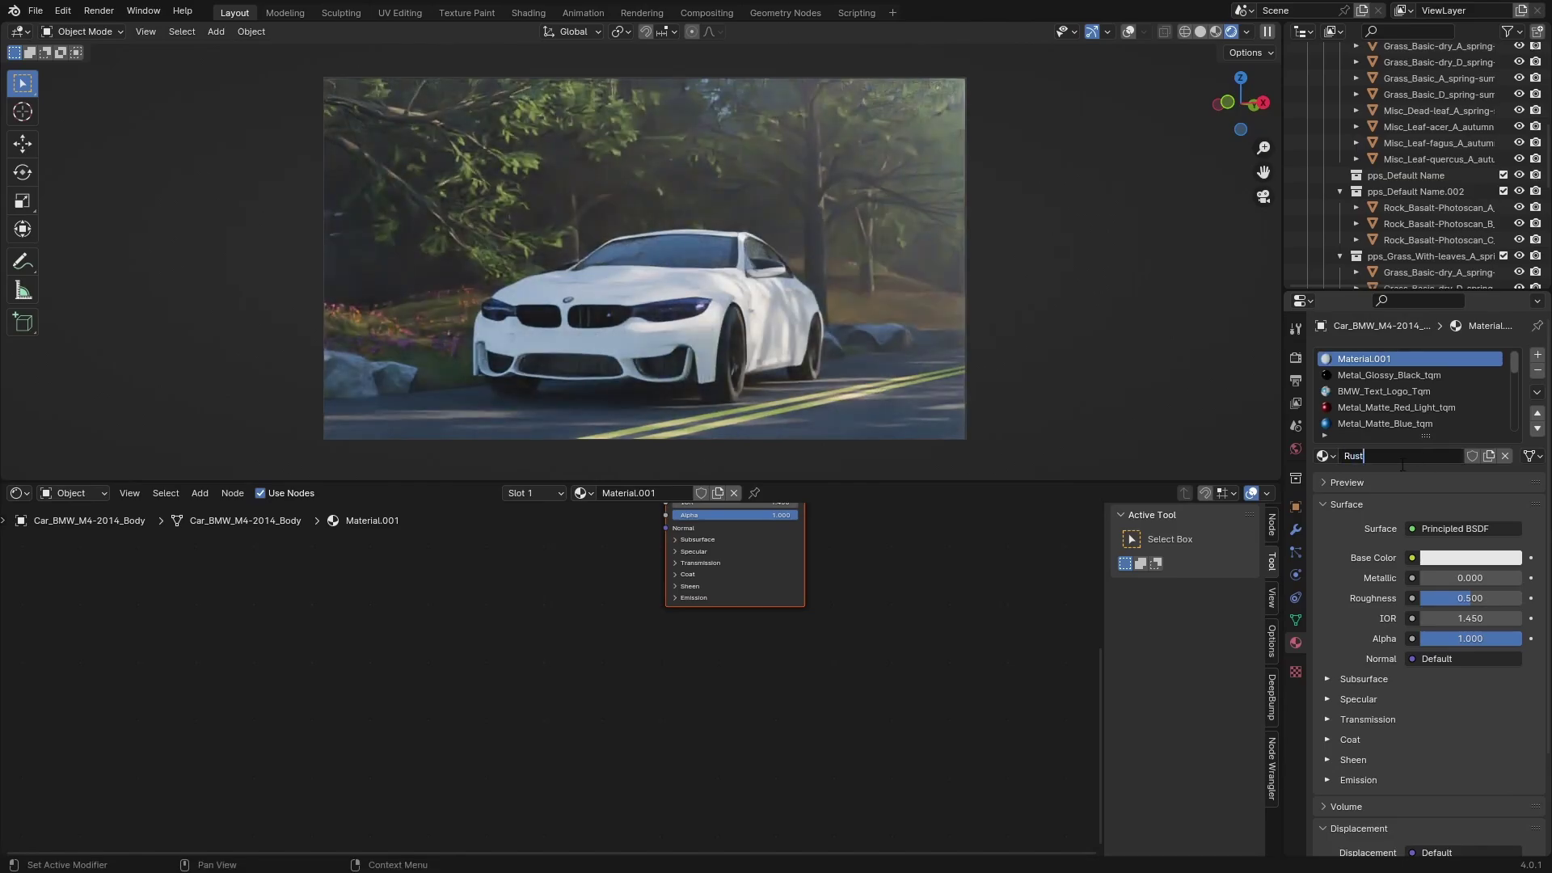
{"action": "type", "text": "Rust"}
{"action": "key", "text": "Return"}
Check the rust on the car's front closely and move the Rust node well away from the Material Output
{"action": "scroll", "coordinate": [742, 344], "scroll_direction": "up", "scroll_amount": 5}
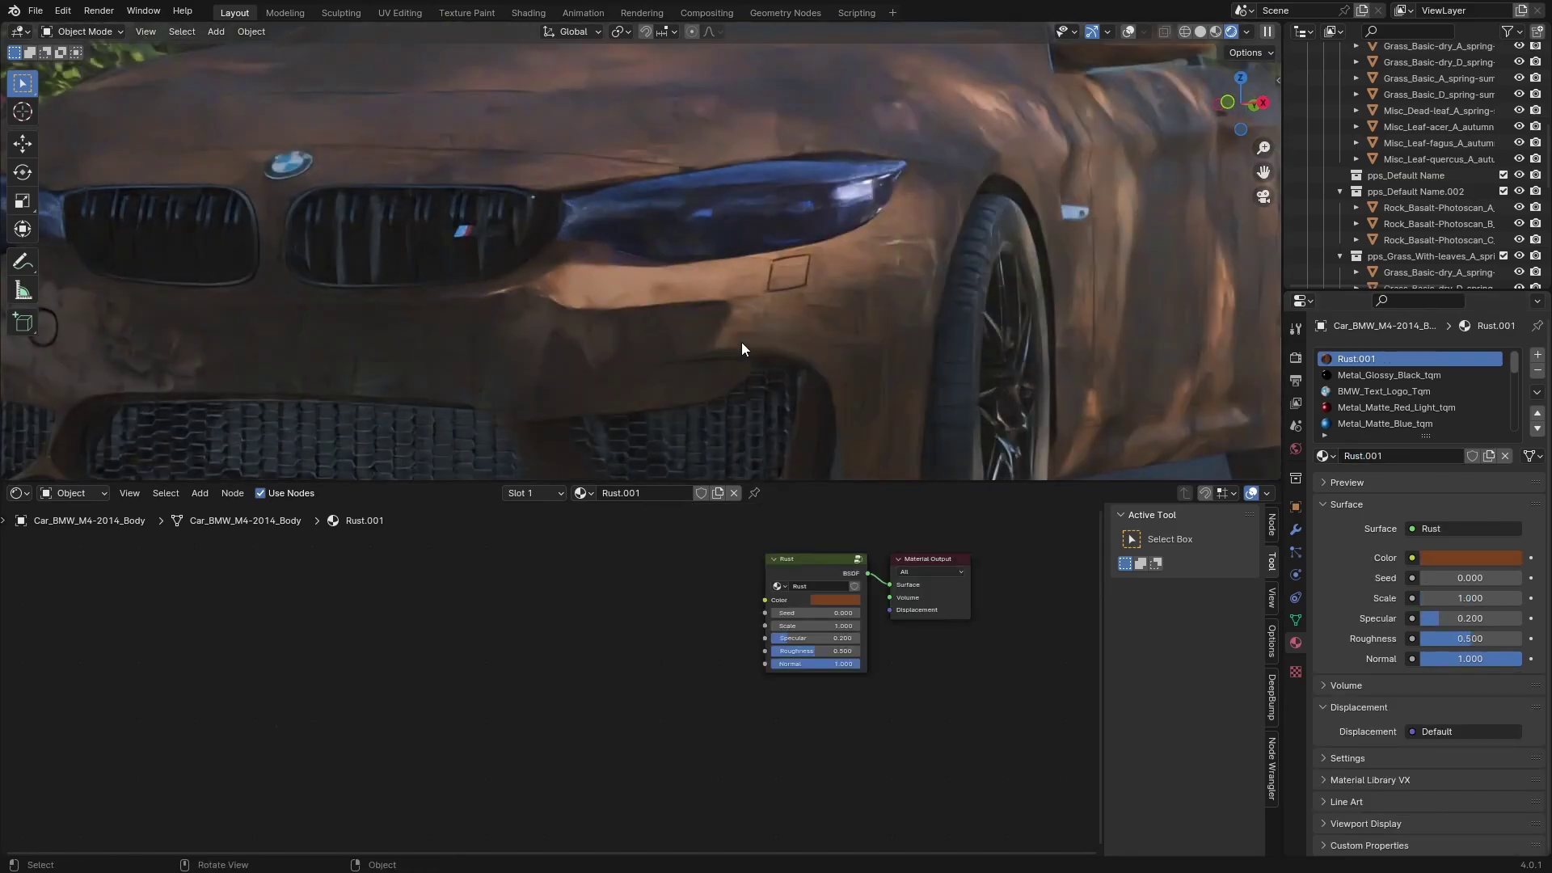
{"action": "scroll", "coordinate": [742, 342], "scroll_direction": "down", "scroll_amount": 5}
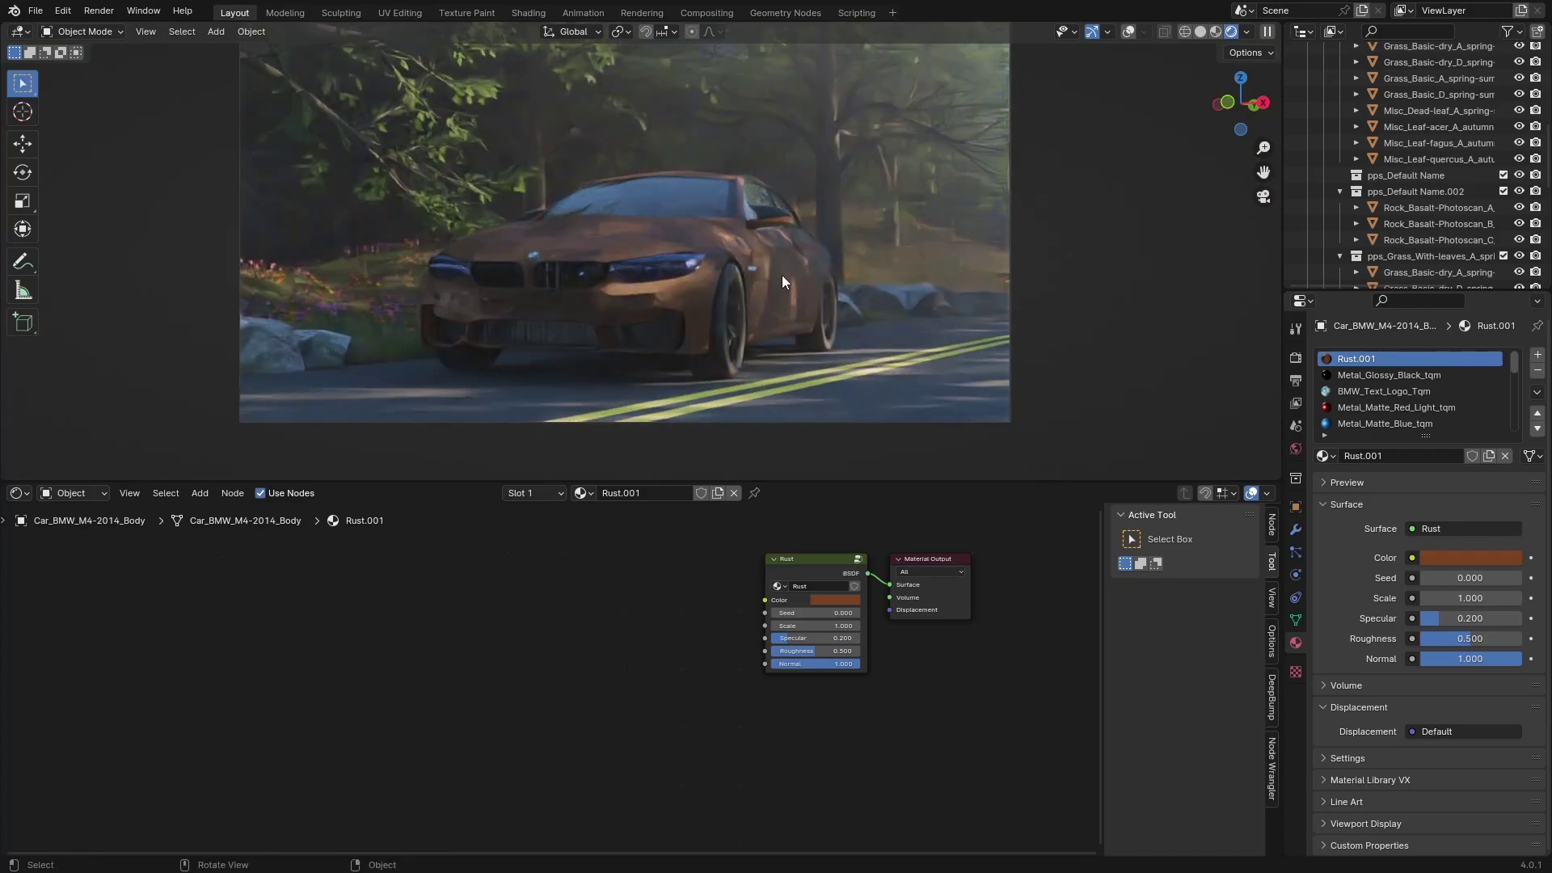
{"action": "left_click_drag", "start_coordinate": [802, 571], "coordinate": [283, 550]}
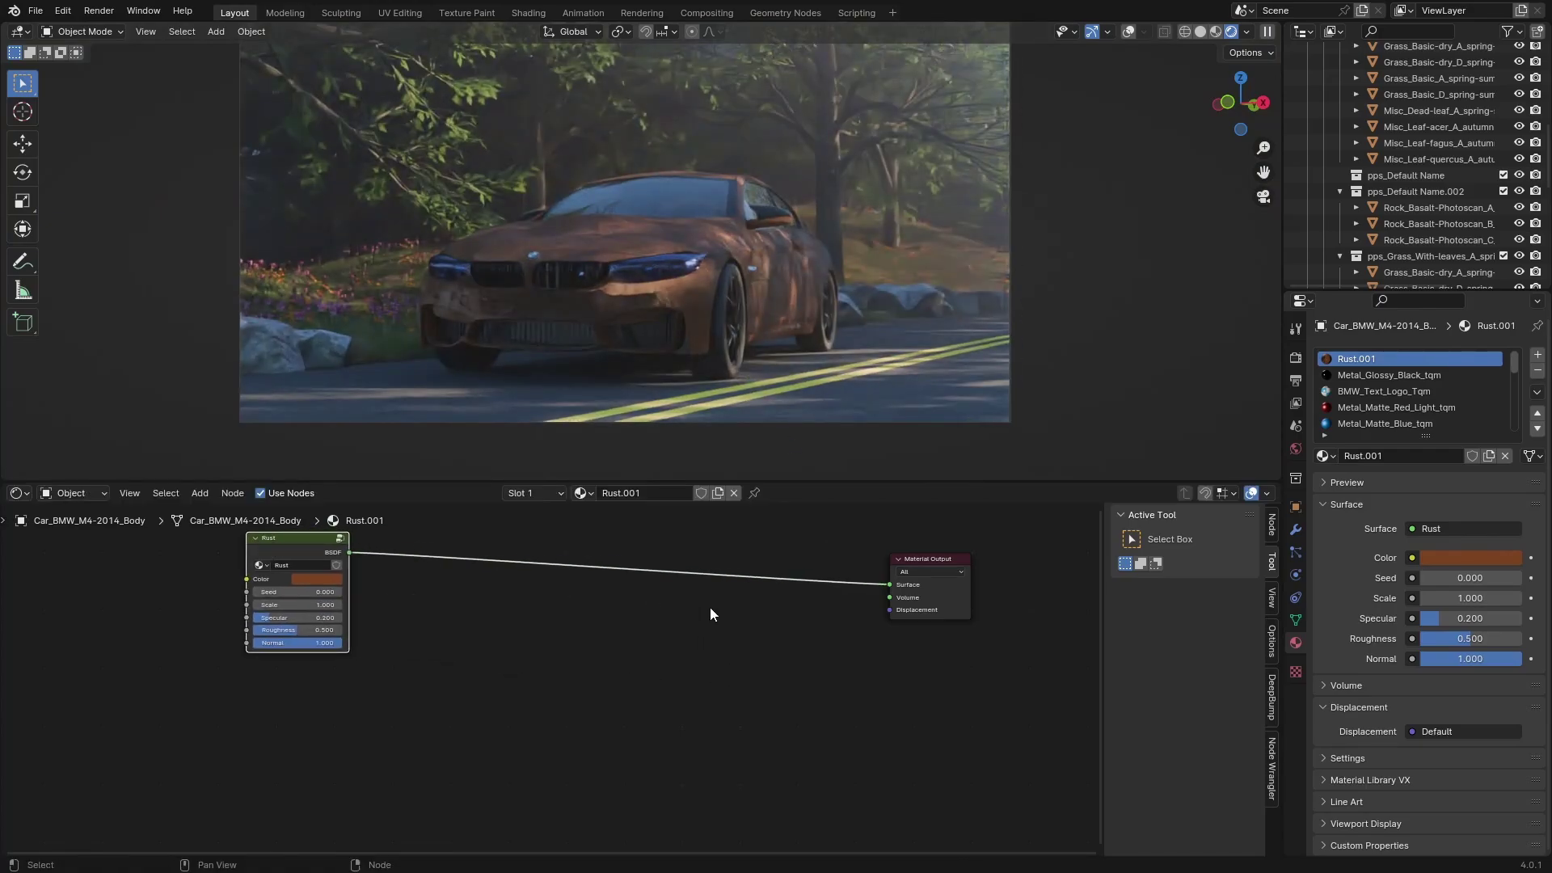
Add a new material slot to the car body and assign Car_Paint_tqm to it
{"action": "scroll", "coordinate": [1453, 404], "scroll_direction": "down", "scroll_amount": 6}
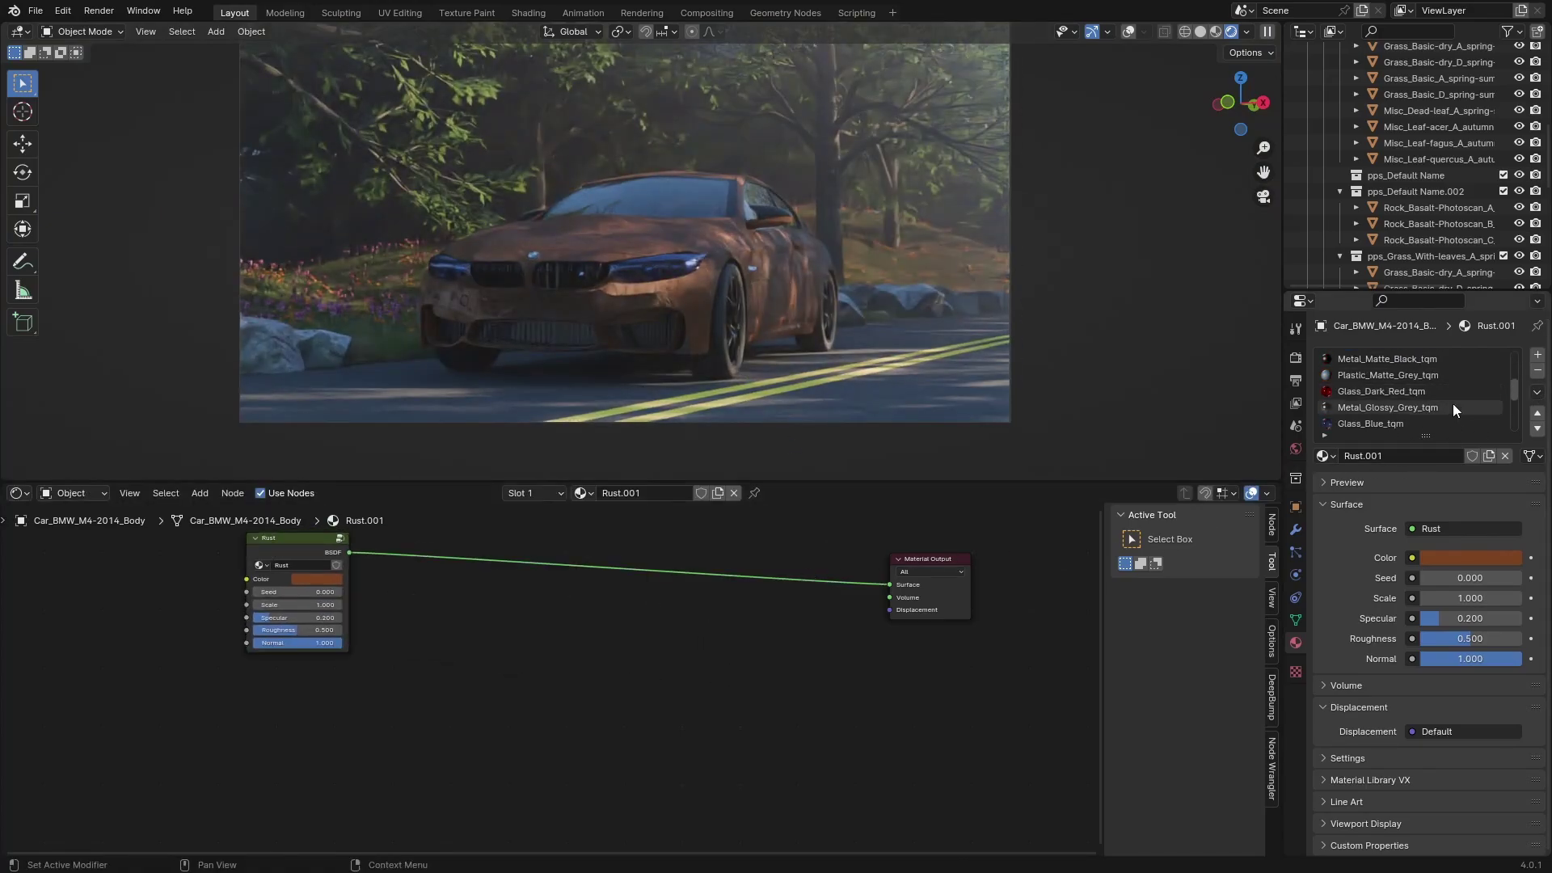
{"action": "left_click", "coordinate": [1537, 357]}
{"action": "left_click", "coordinate": [1323, 456]}
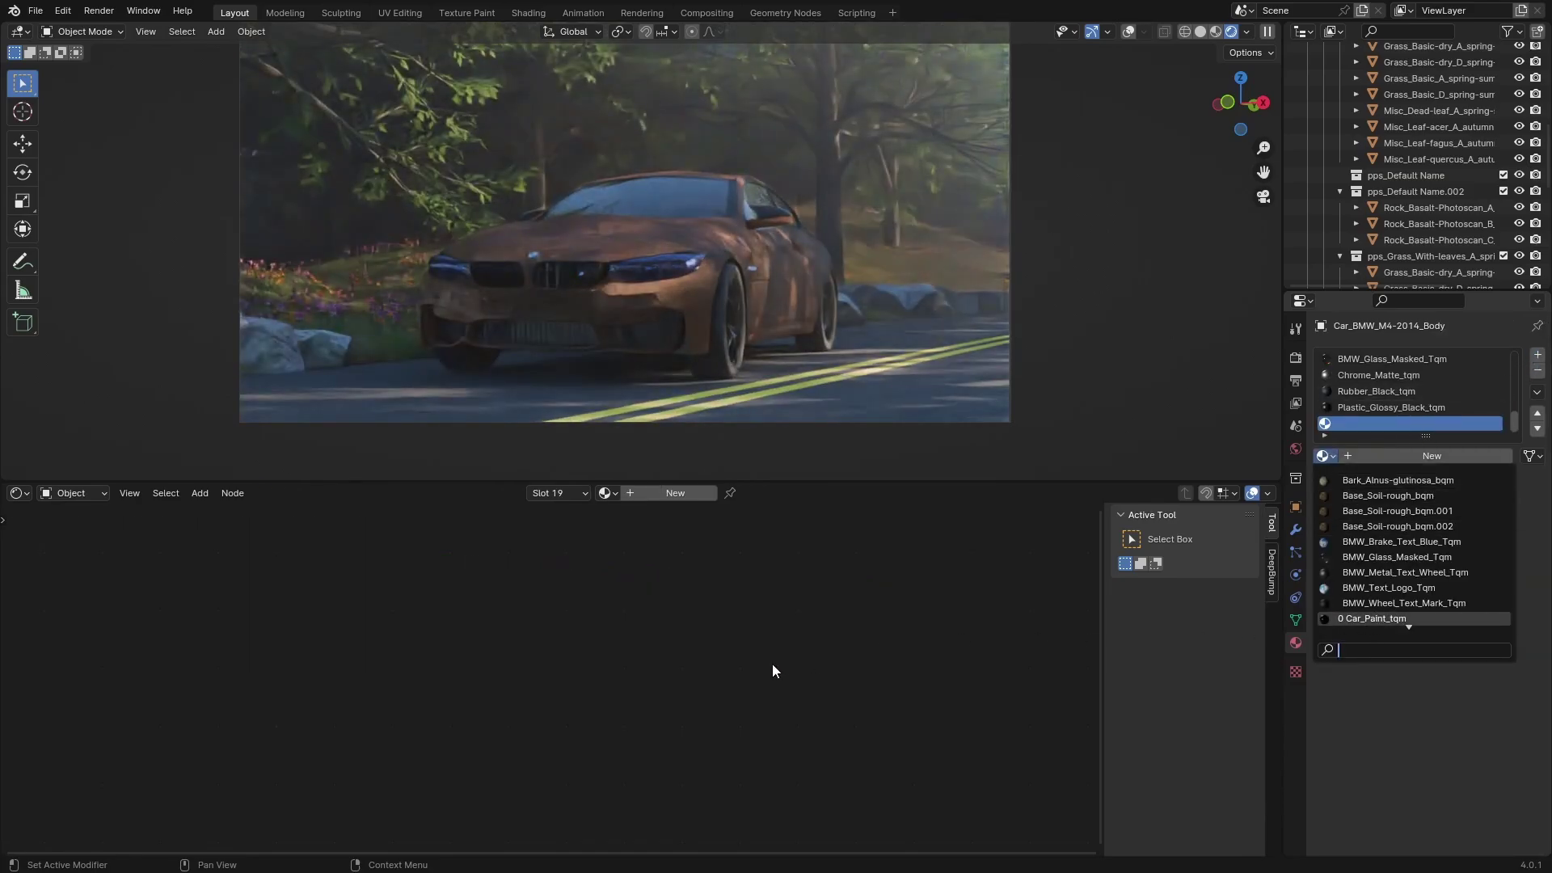
Copy all Car_Paint_tqm nodes except the Material Output and paste them into the Rust.001 material
{"action": "scroll", "coordinate": [558, 668], "scroll_direction": "down", "scroll_amount": 3}
{"action": "middle_click_drag", "start_coordinate": [556, 711], "coordinate": [684, 567]}
{"action": "left_click_drag", "start_coordinate": [660, 527], "coordinate": [318, 745]}
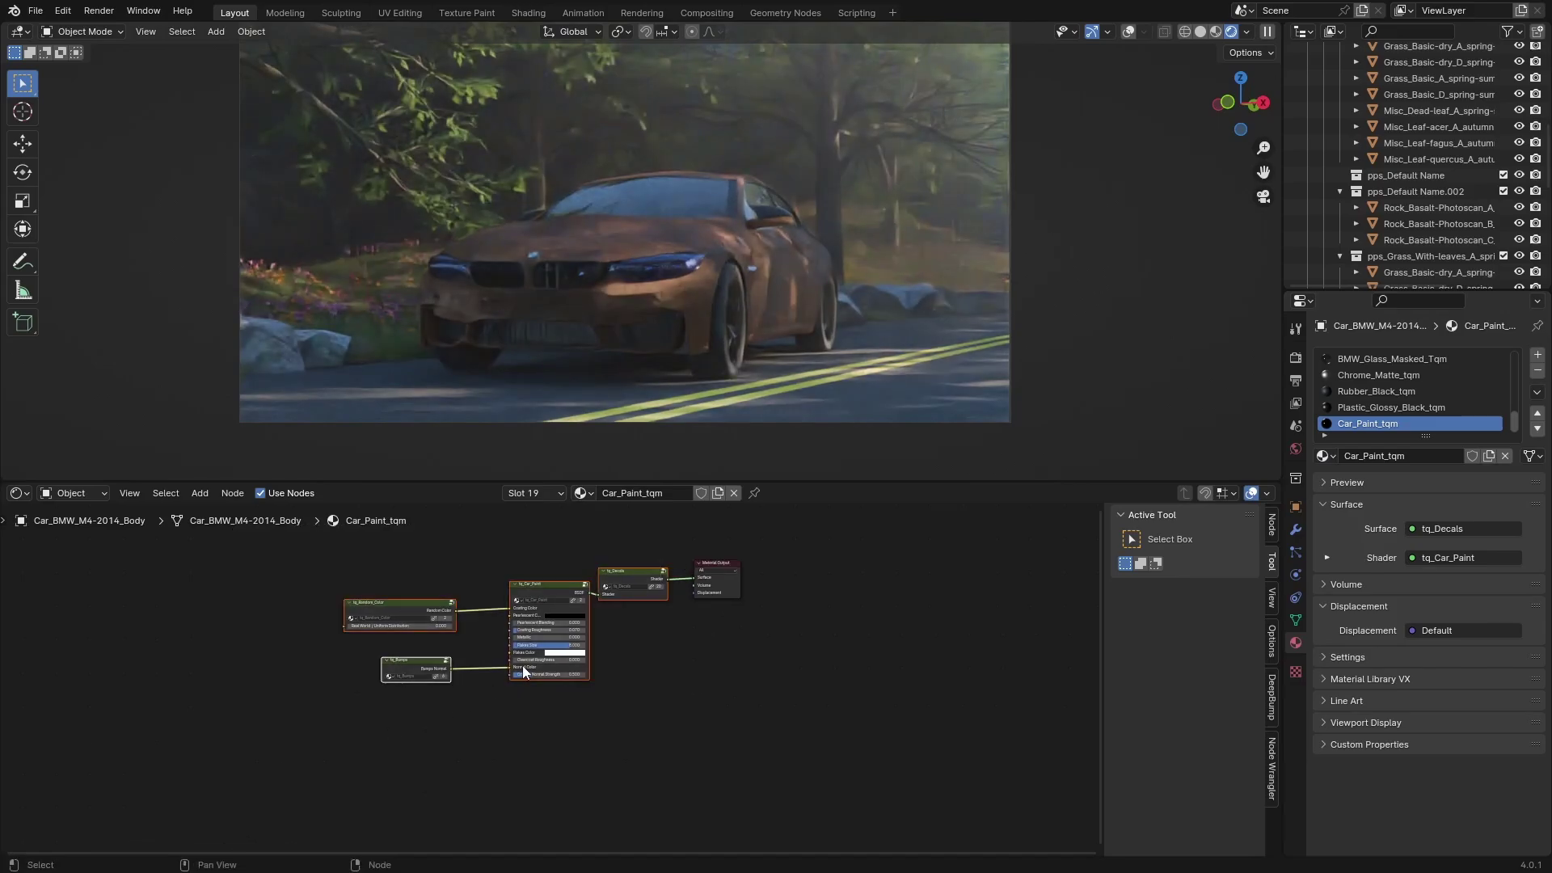
{"action": "scroll", "coordinate": [1414, 404], "scroll_direction": "up", "scroll_amount": 14}
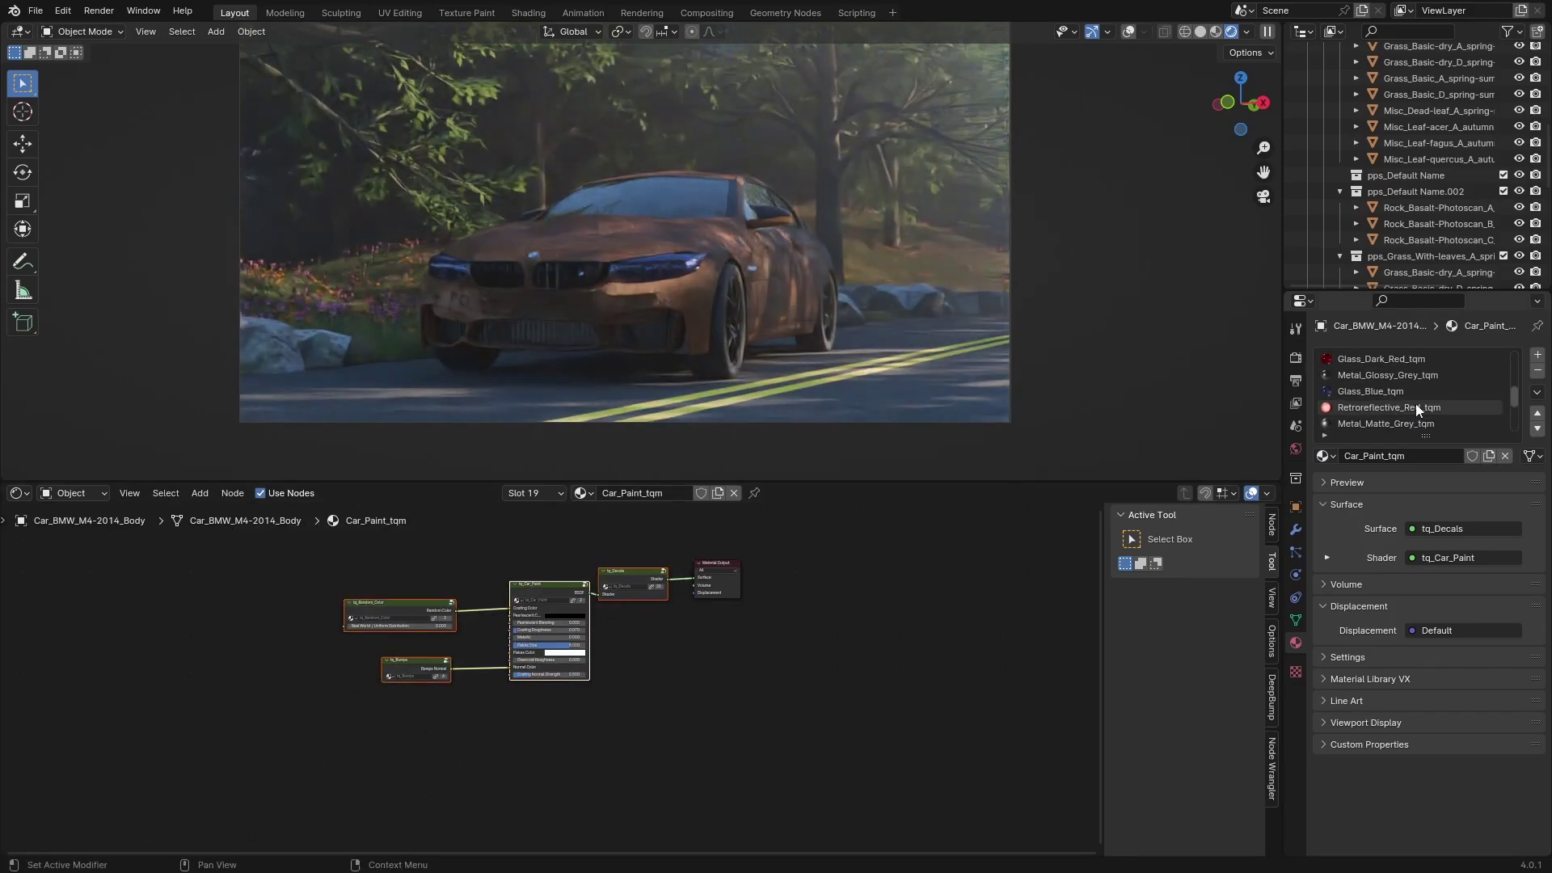
{"action": "left_click", "coordinate": [1379, 361]}
{"action": "key", "text": "Home"}
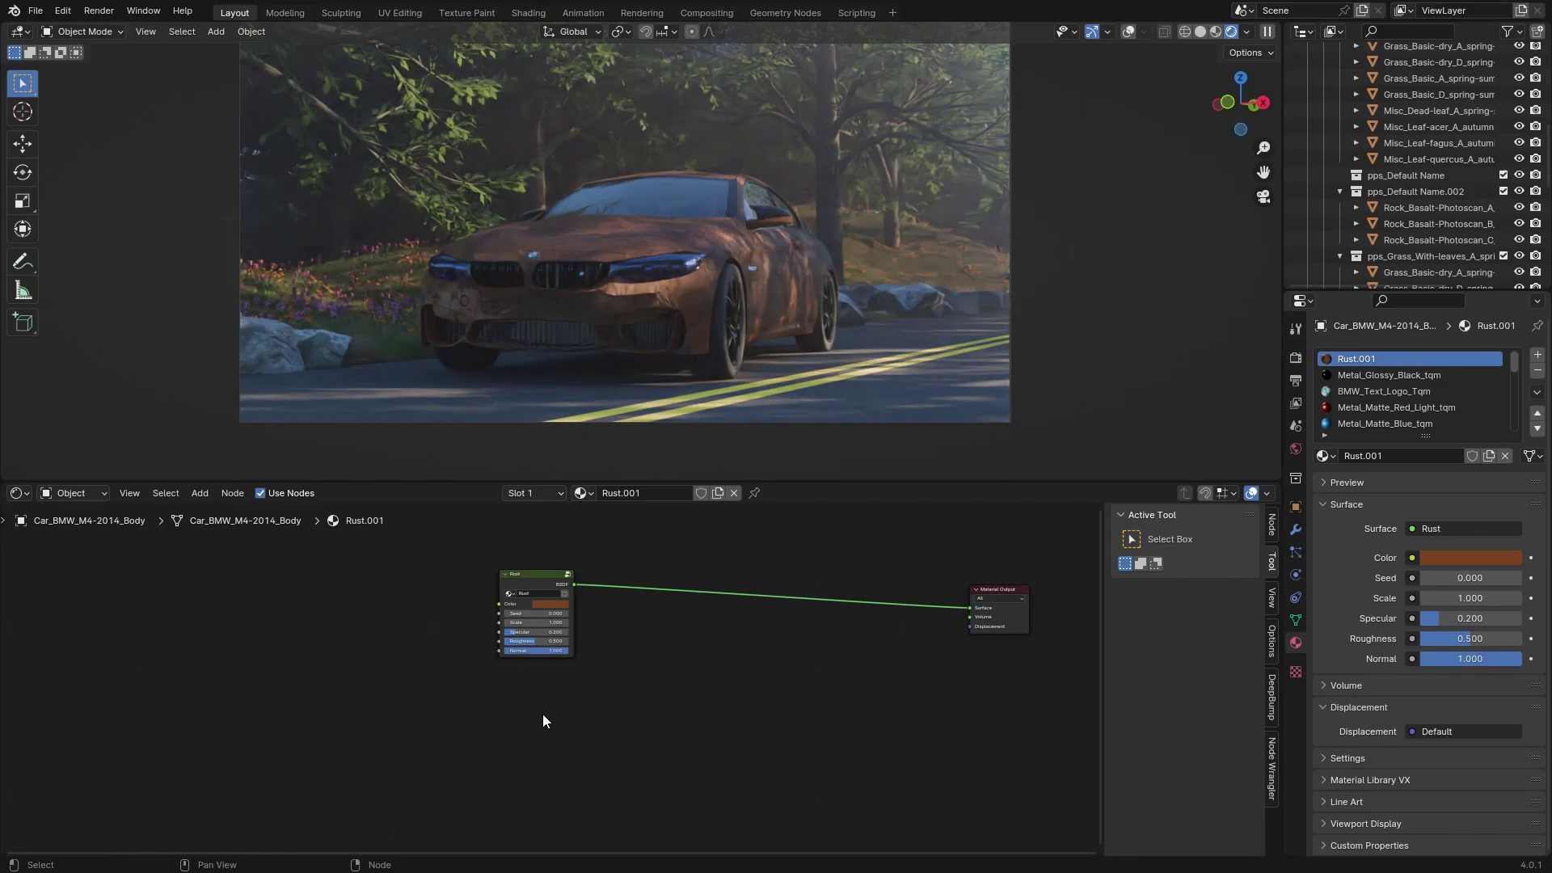
{"action": "key", "text": "ctrl+v"}
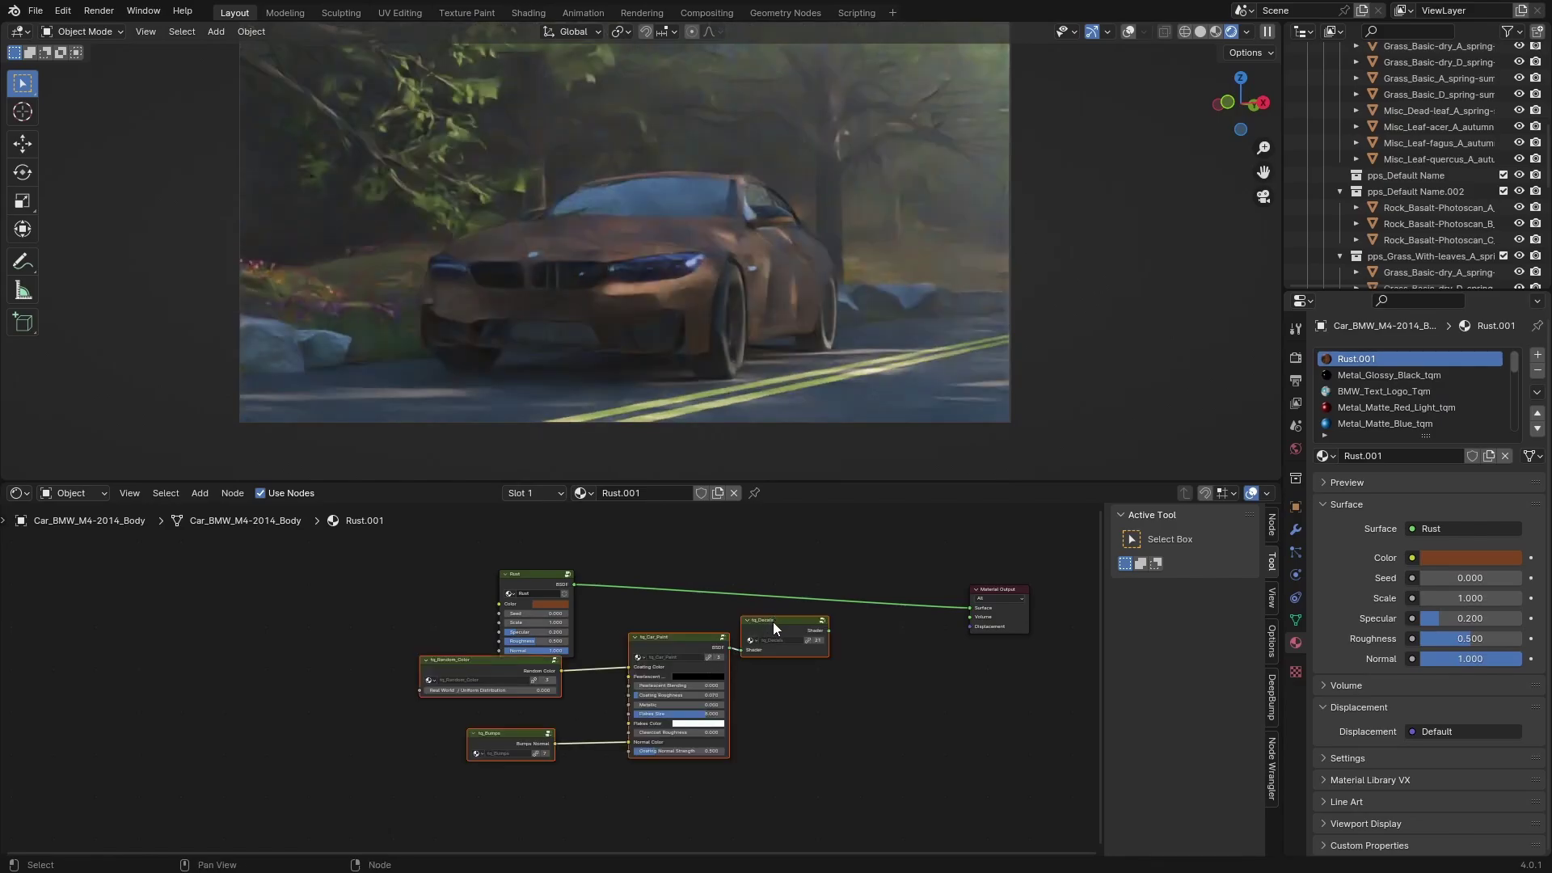
Place the pasted paint nodes below Rust, combine Rust and tq_Decals with a Mix Shader, and space the nodes out
{"action": "left_click", "coordinate": [503, 673]}
{"action": "right_click_drag", "start_coordinate": [550, 686], "coordinate": [540, 618], "text": "ctrl+shift"}
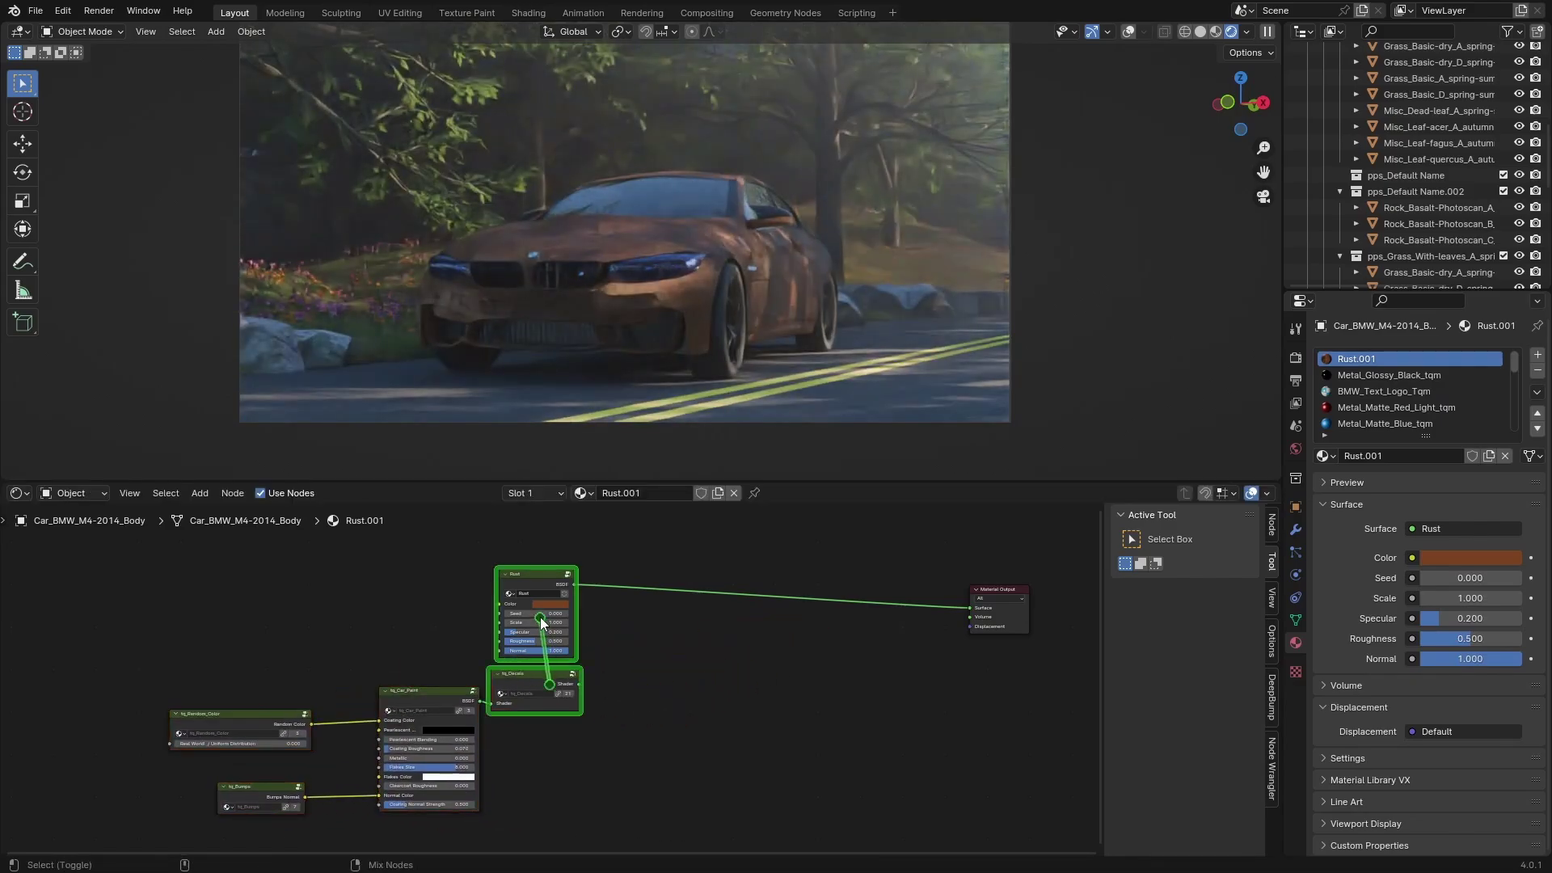
{"action": "scroll", "coordinate": [715, 671], "scroll_direction": "up", "scroll_amount": 4}
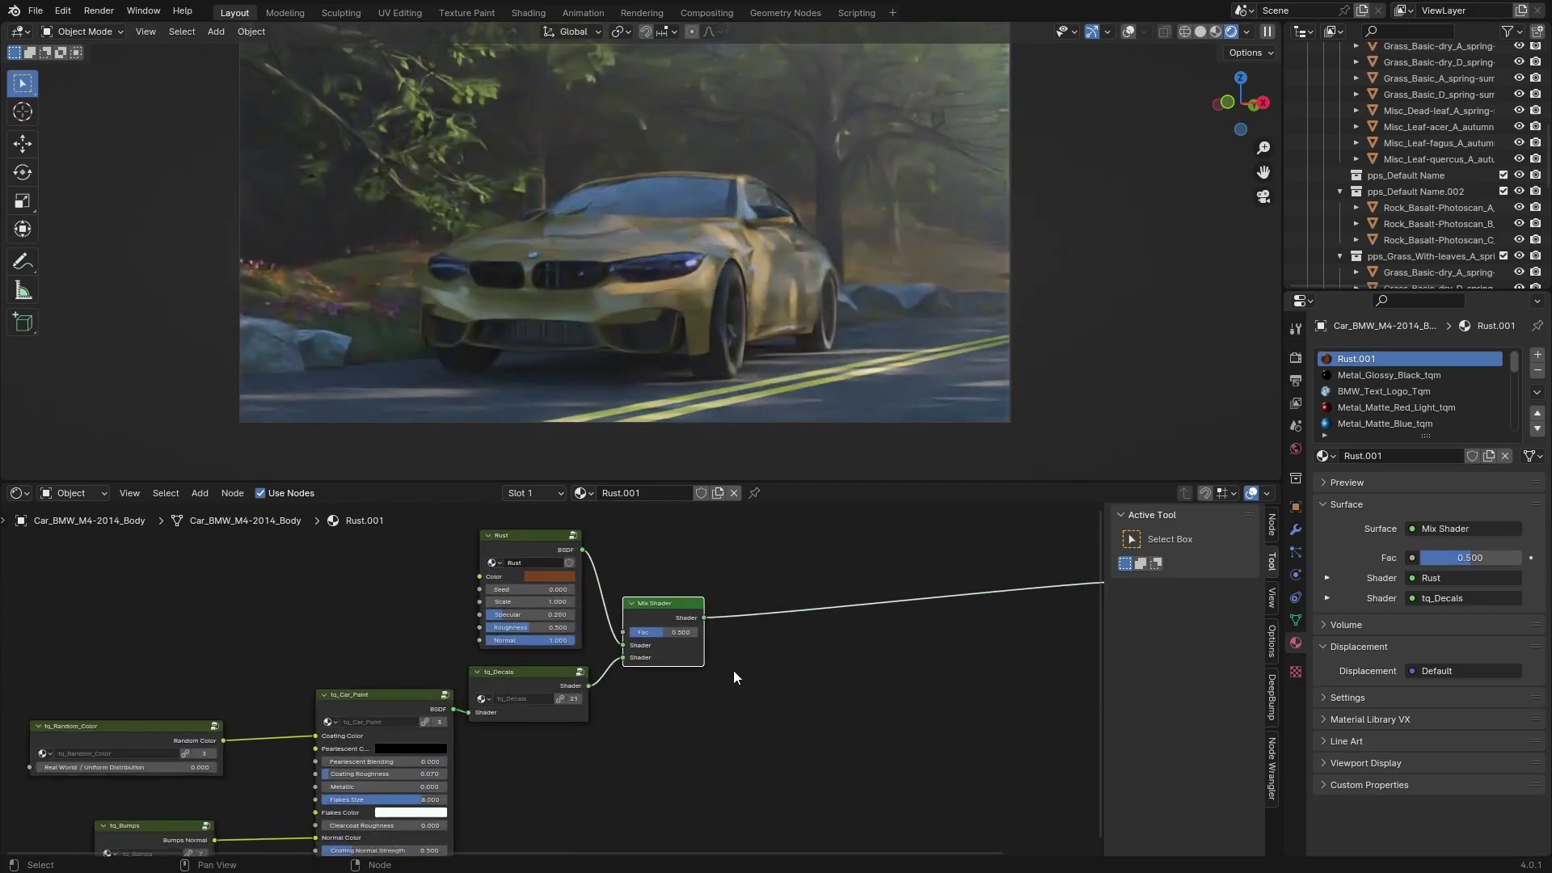
{"action": "middle_click_drag", "start_coordinate": [786, 663], "coordinate": [629, 701]}
{"action": "left_click_drag", "start_coordinate": [506, 640], "coordinate": [541, 625]}
{"action": "left_click", "coordinate": [605, 606]}
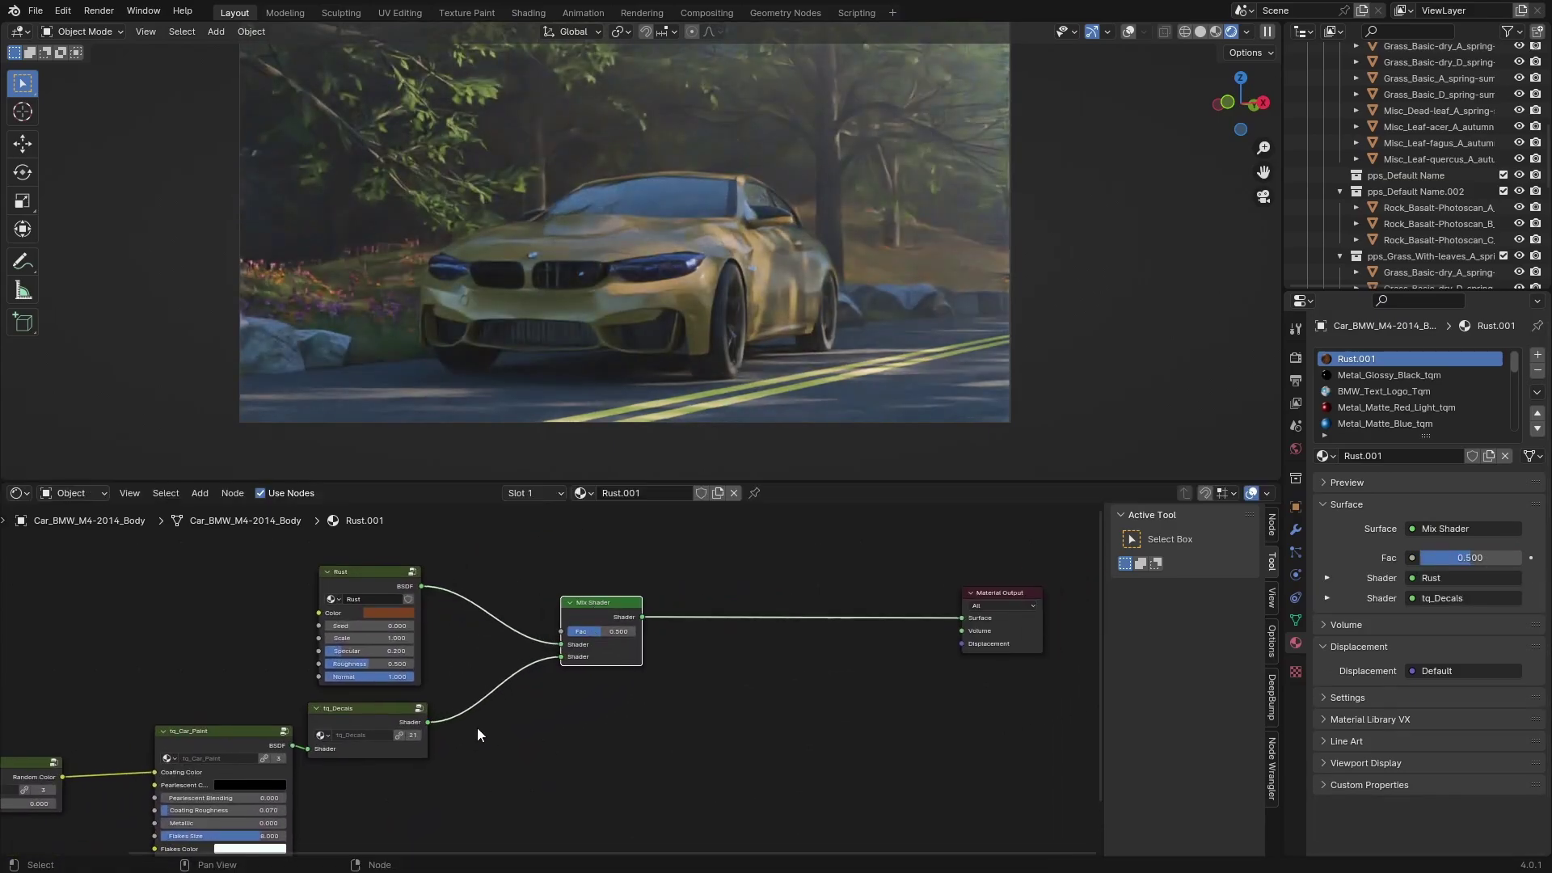
Add a Musgrave Texture above the Rust node, driving the Mix Shader's Fac
{"action": "scroll", "coordinate": [700, 637], "scroll_direction": "up", "scroll_amount": 2}
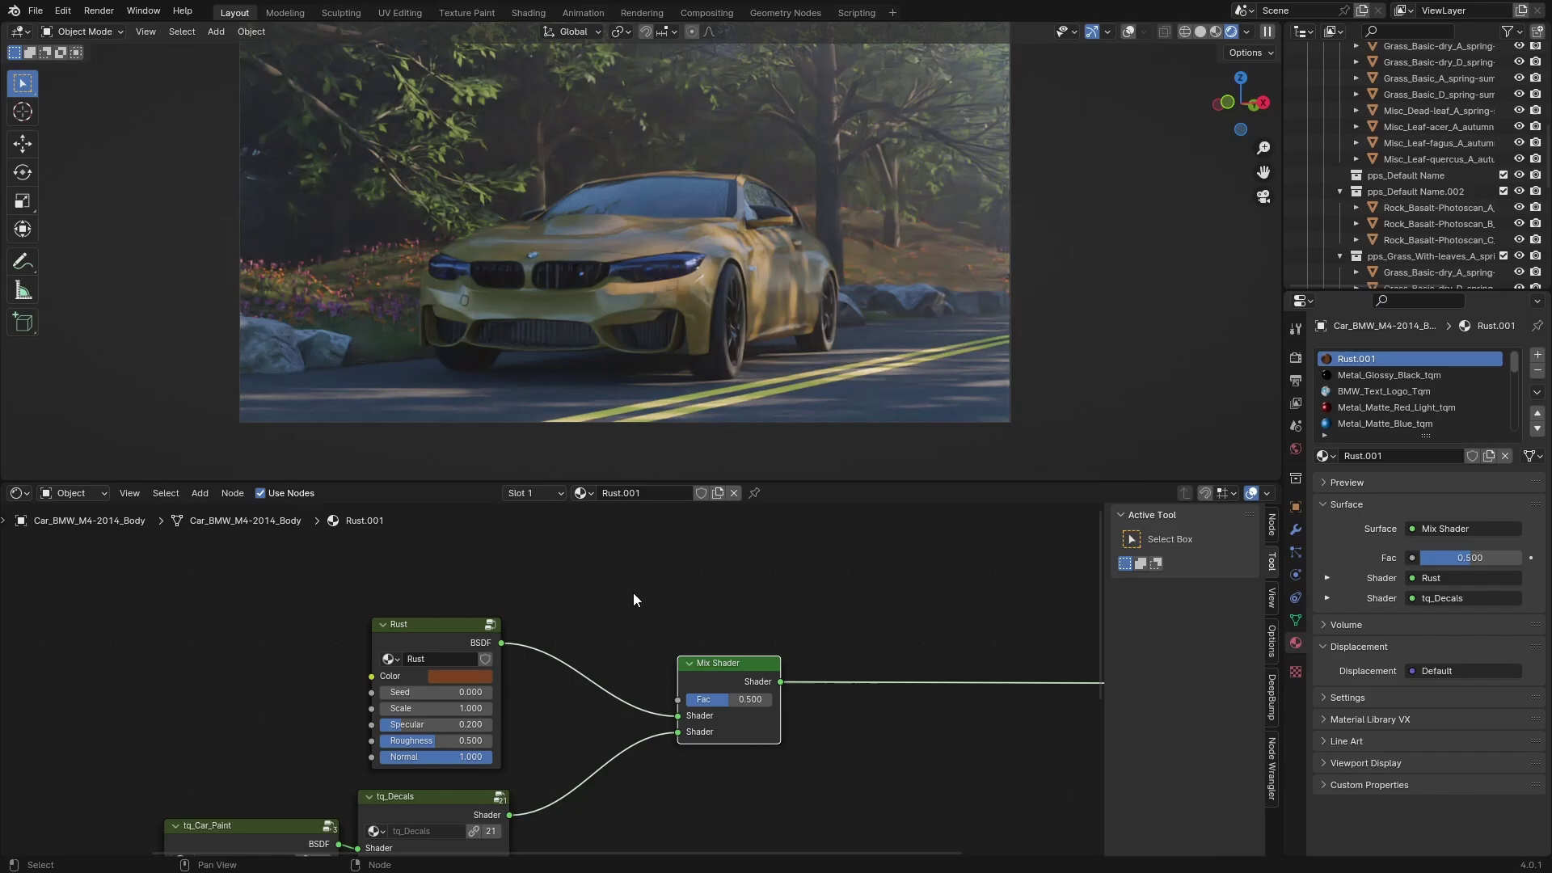
{"action": "left_click_drag", "start_coordinate": [677, 700], "coordinate": [594, 553]}
{"action": "type", "text": "mu"}
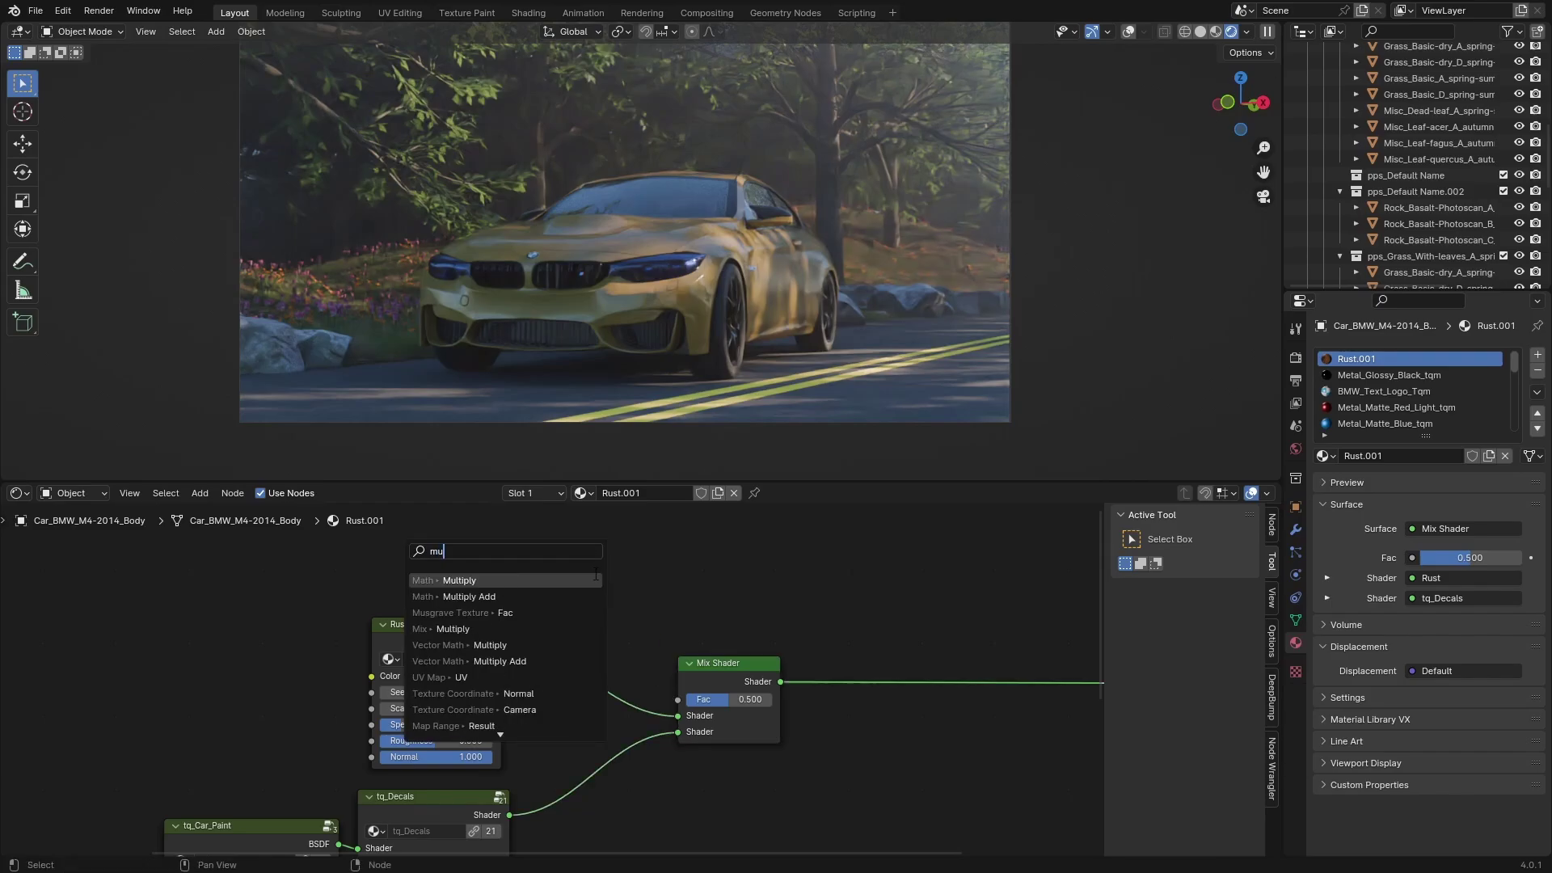
{"action": "left_click", "coordinate": [533, 613]}
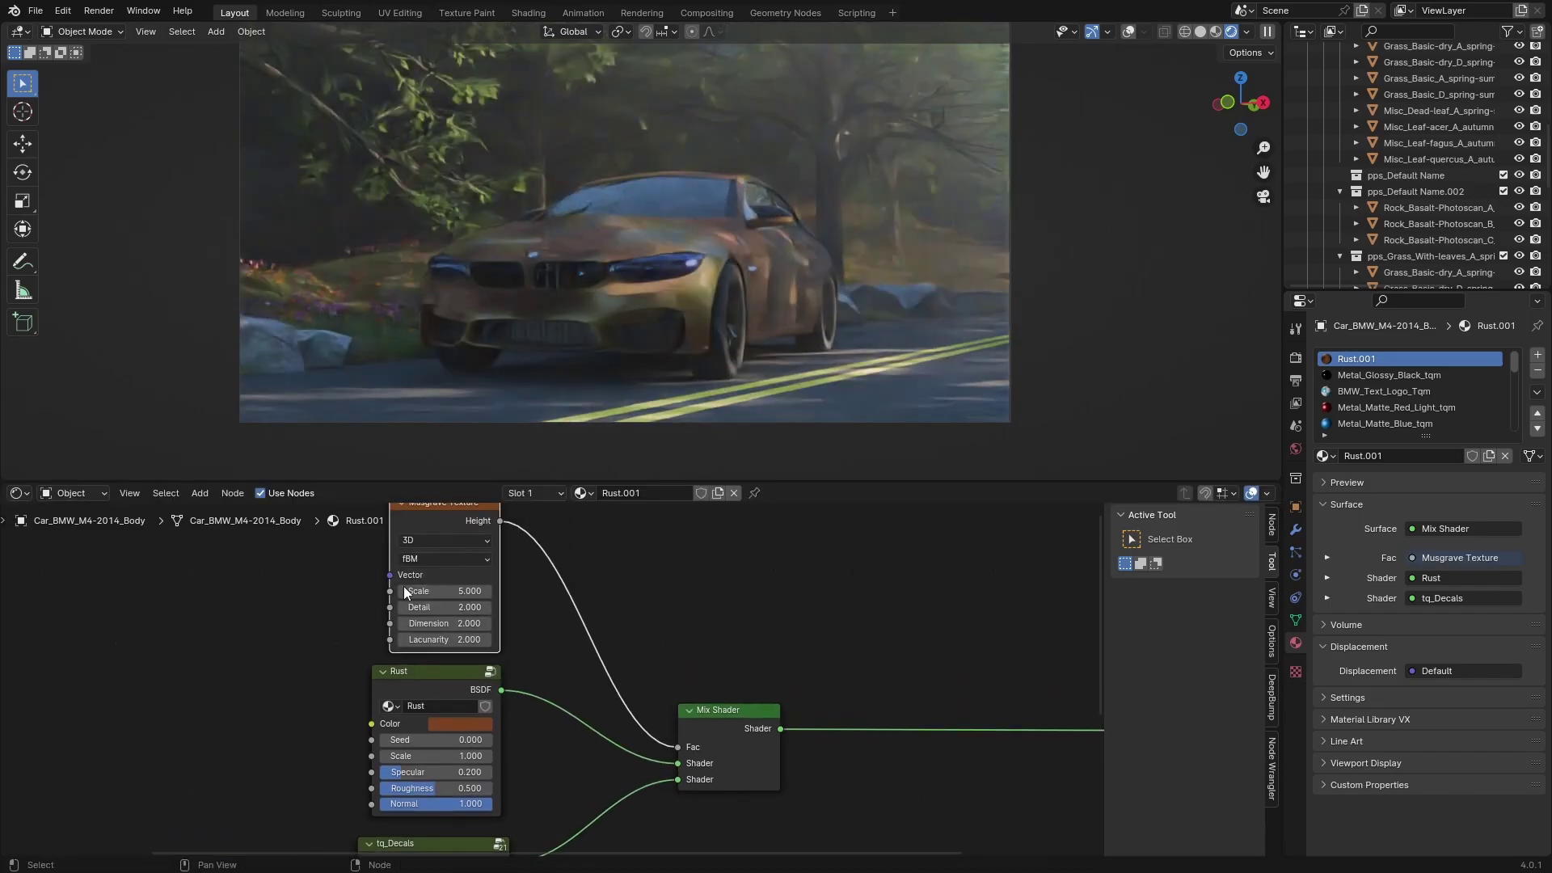
{"action": "left_click", "coordinate": [537, 611]}
Add Texture Coordinate and Mapping nodes to the Musgrave Texture, feeding Object coordinates into the Mapping vector
{"action": "key", "text": "ctrl+t"}
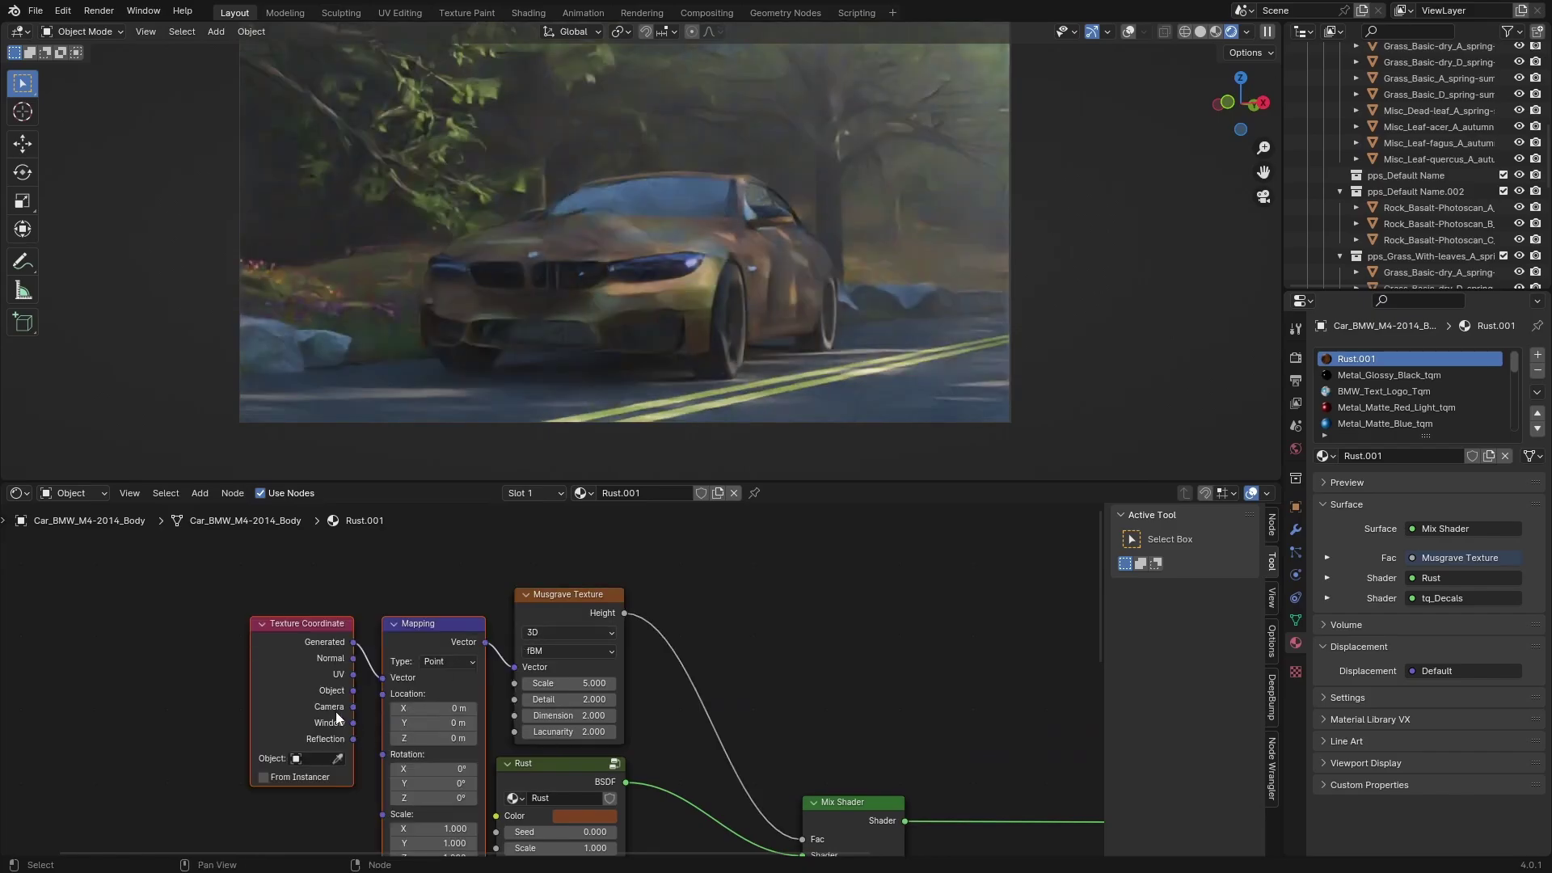
{"action": "key", "text": "g"}
{"action": "left_click", "coordinate": [355, 584]}
{"action": "left_click_drag", "start_coordinate": [282, 654], "coordinate": [314, 637]}
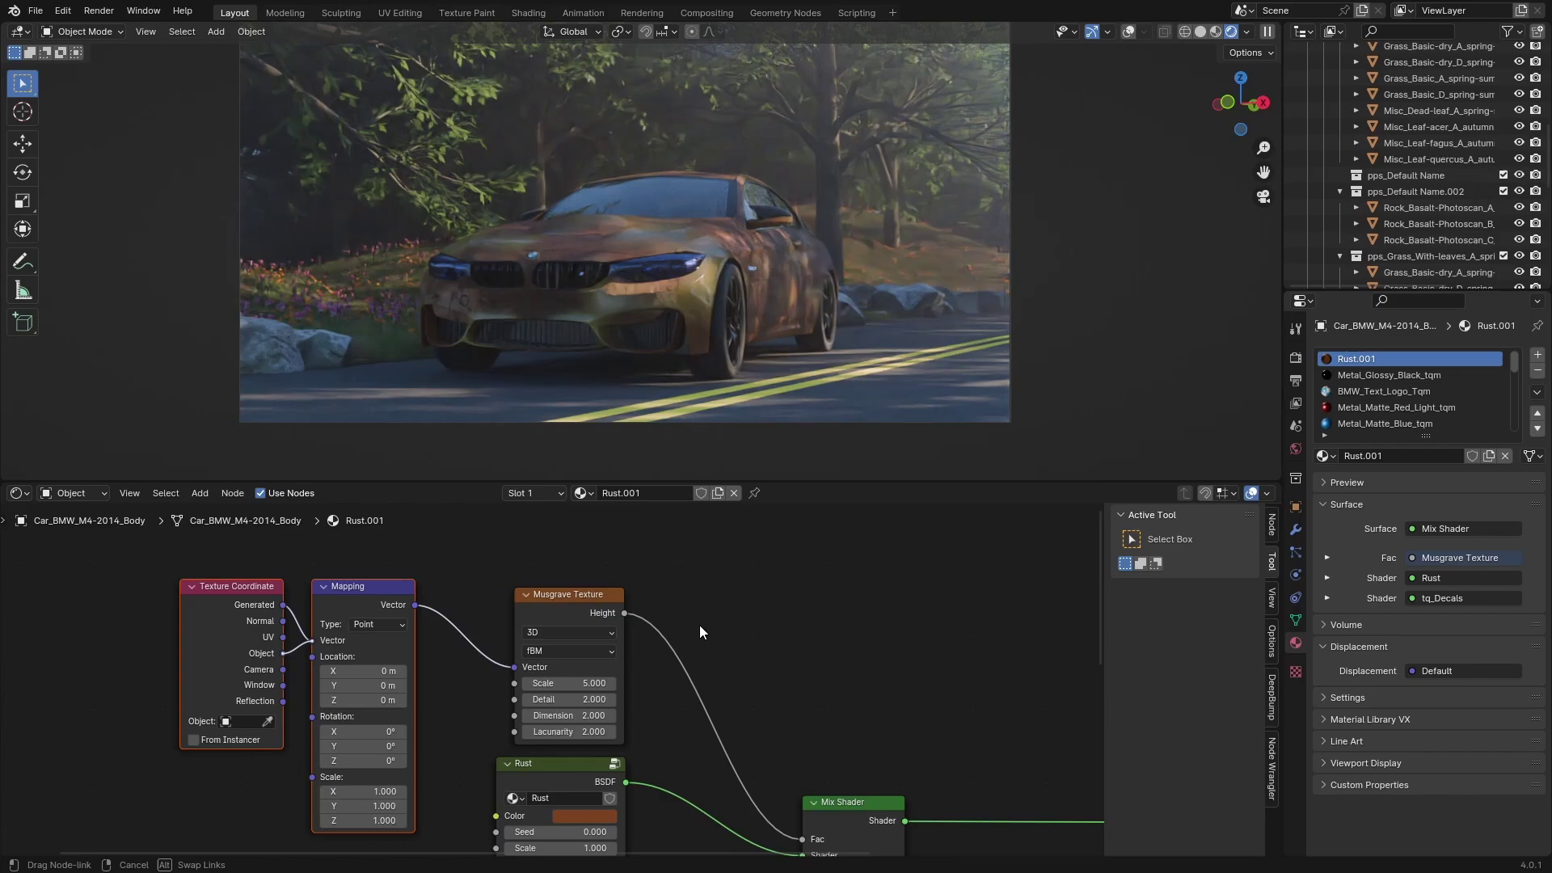
Set the Musgrave Texture's scale to 2
{"action": "double_click", "coordinate": [558, 683]}
{"action": "type", "text": "2"}
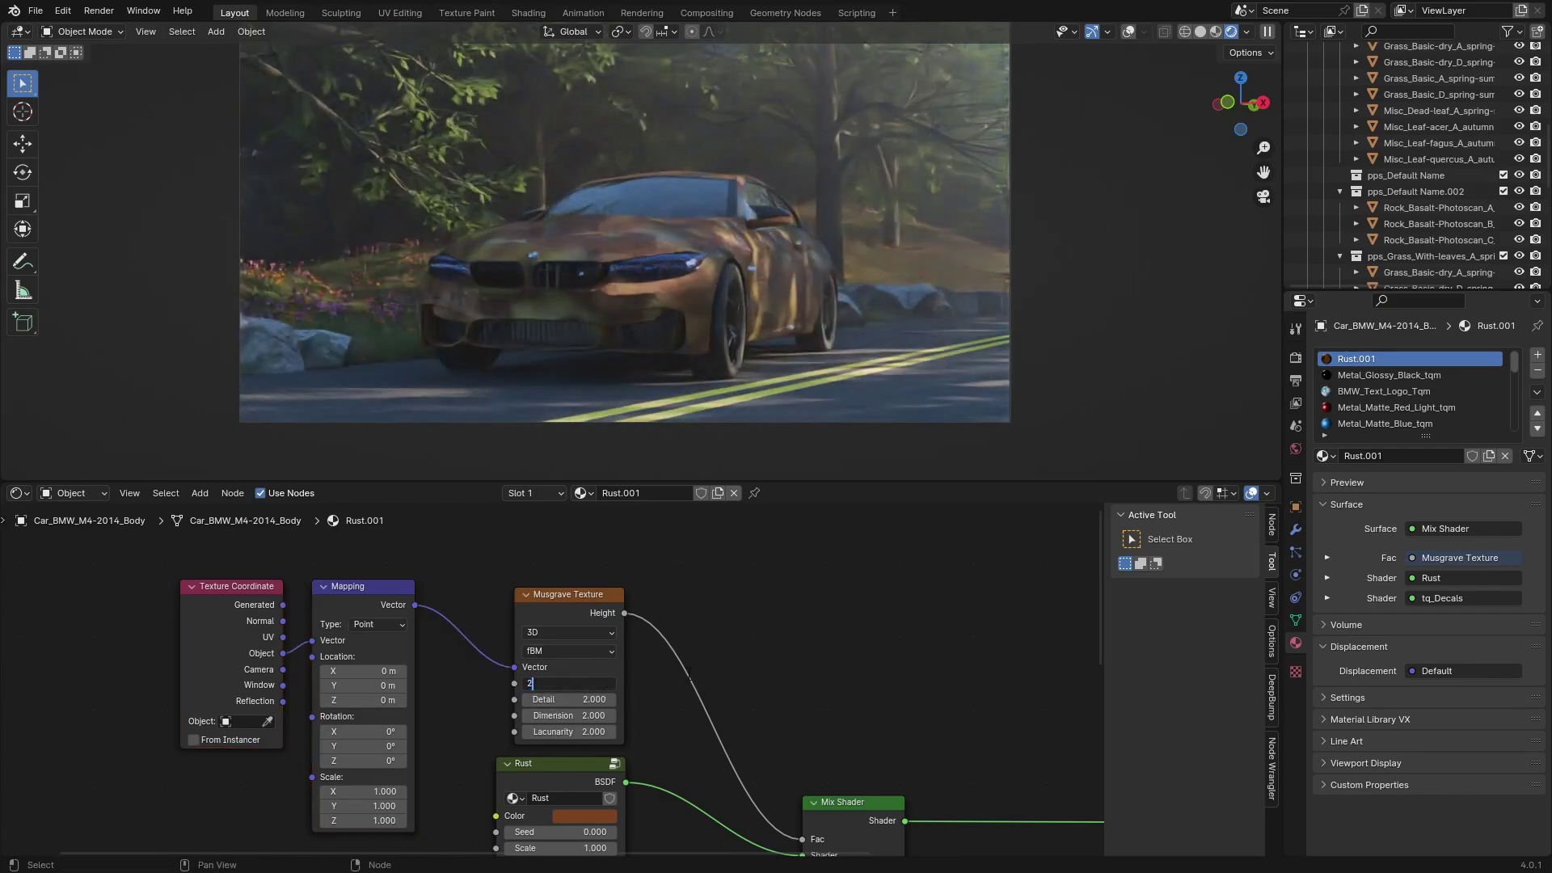
{"action": "key", "text": "Return"}
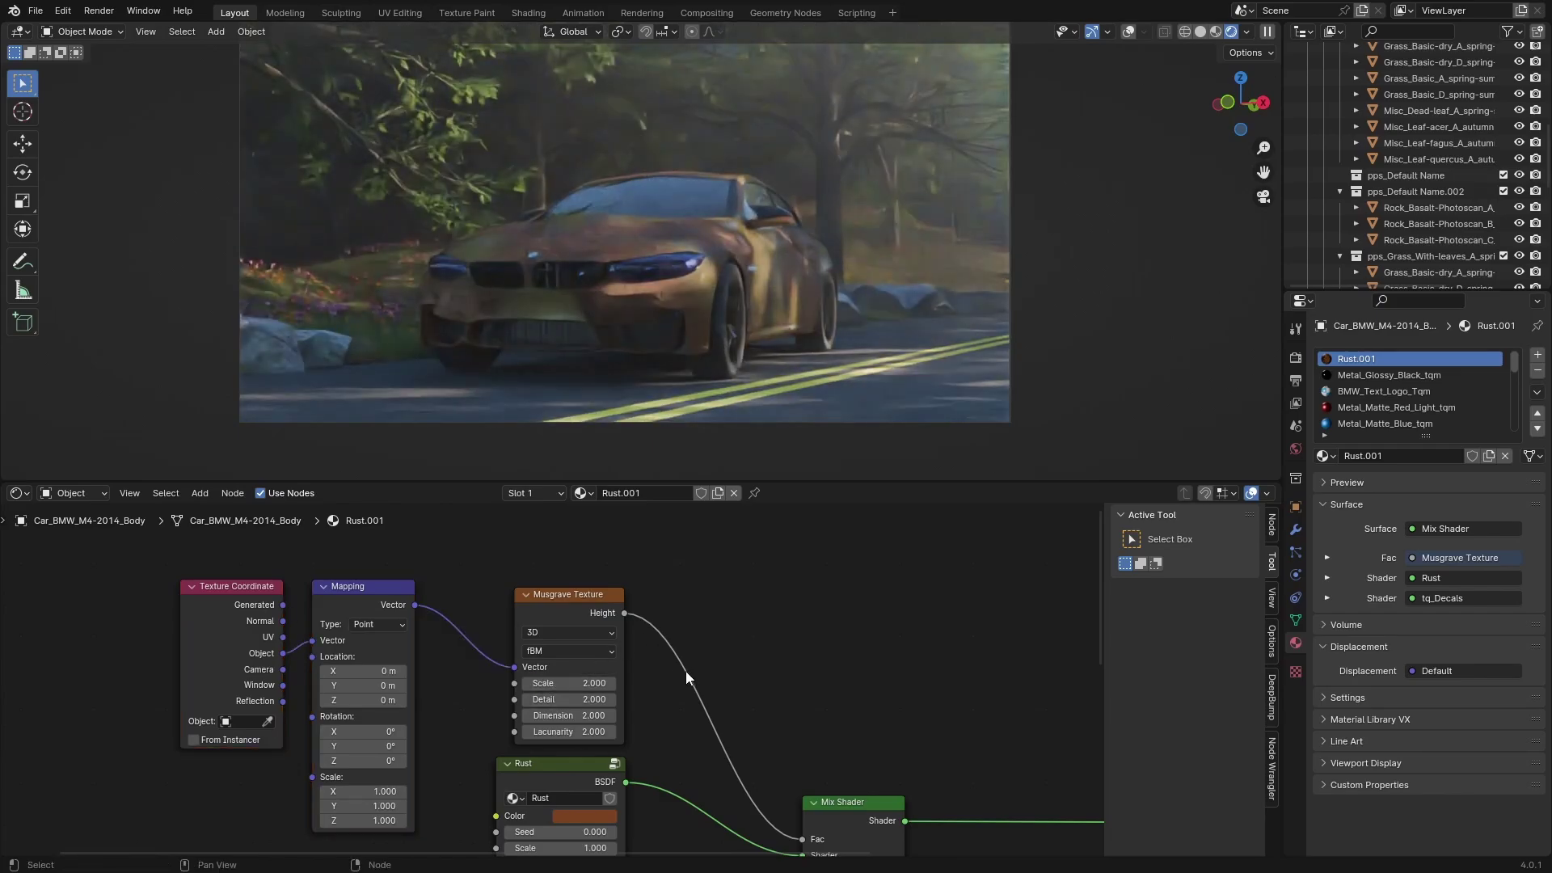
Insert a Math node on the link between the Musgrave Texture's Height and the Mix Shader's Fac
{"action": "middle_click_drag", "start_coordinate": [684, 668], "coordinate": [606, 585]}
{"action": "key", "text": "shift+a"}
{"action": "type", "text": "math"}
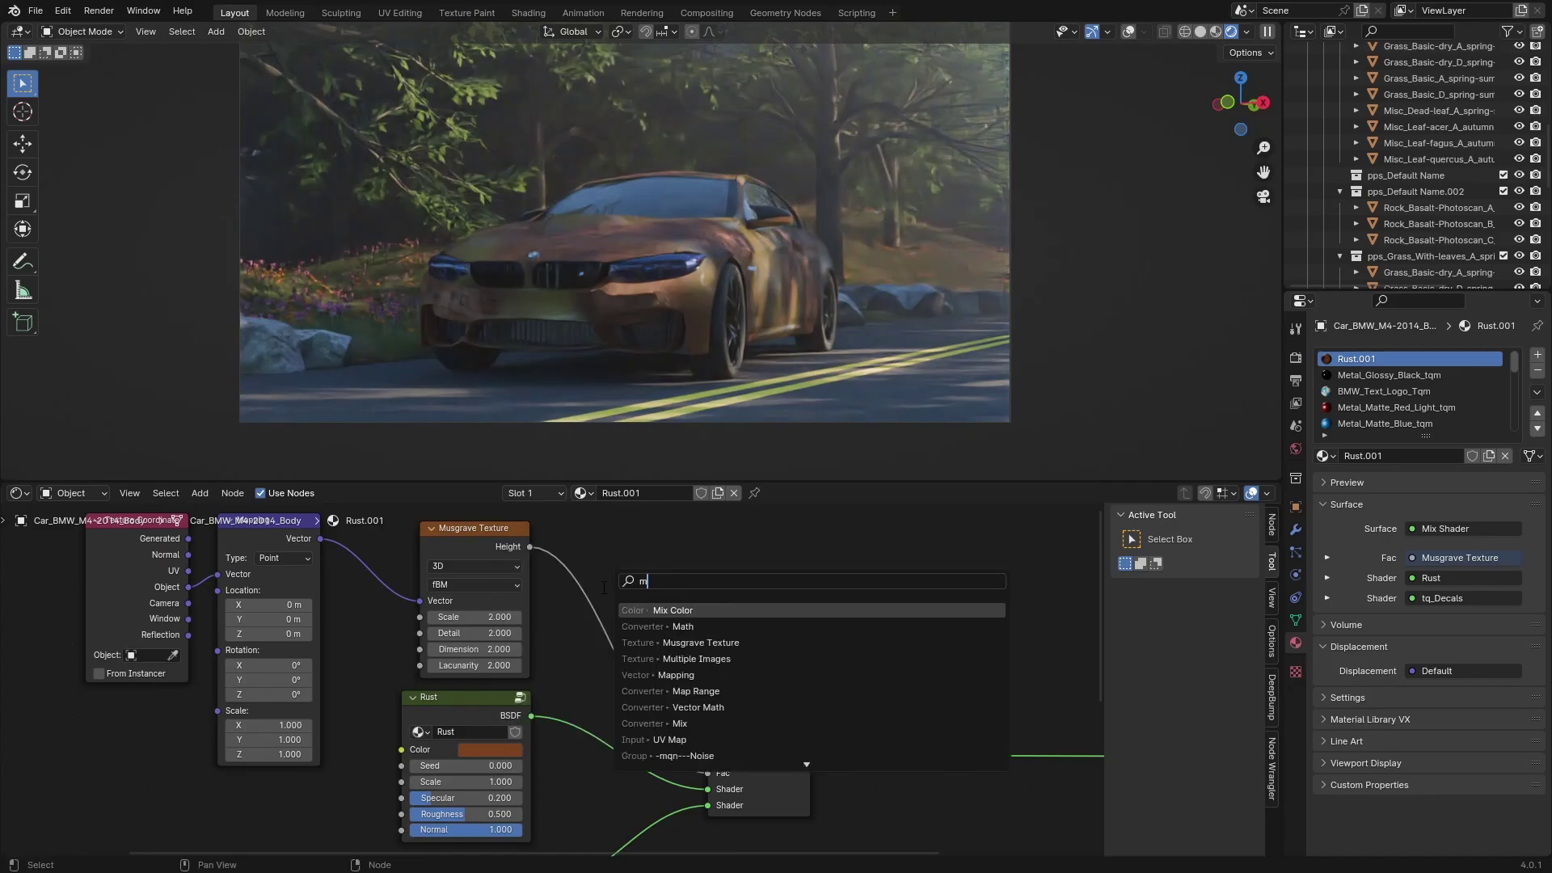
{"action": "key", "text": "Return"}
{"action": "left_click", "coordinate": [632, 596]}
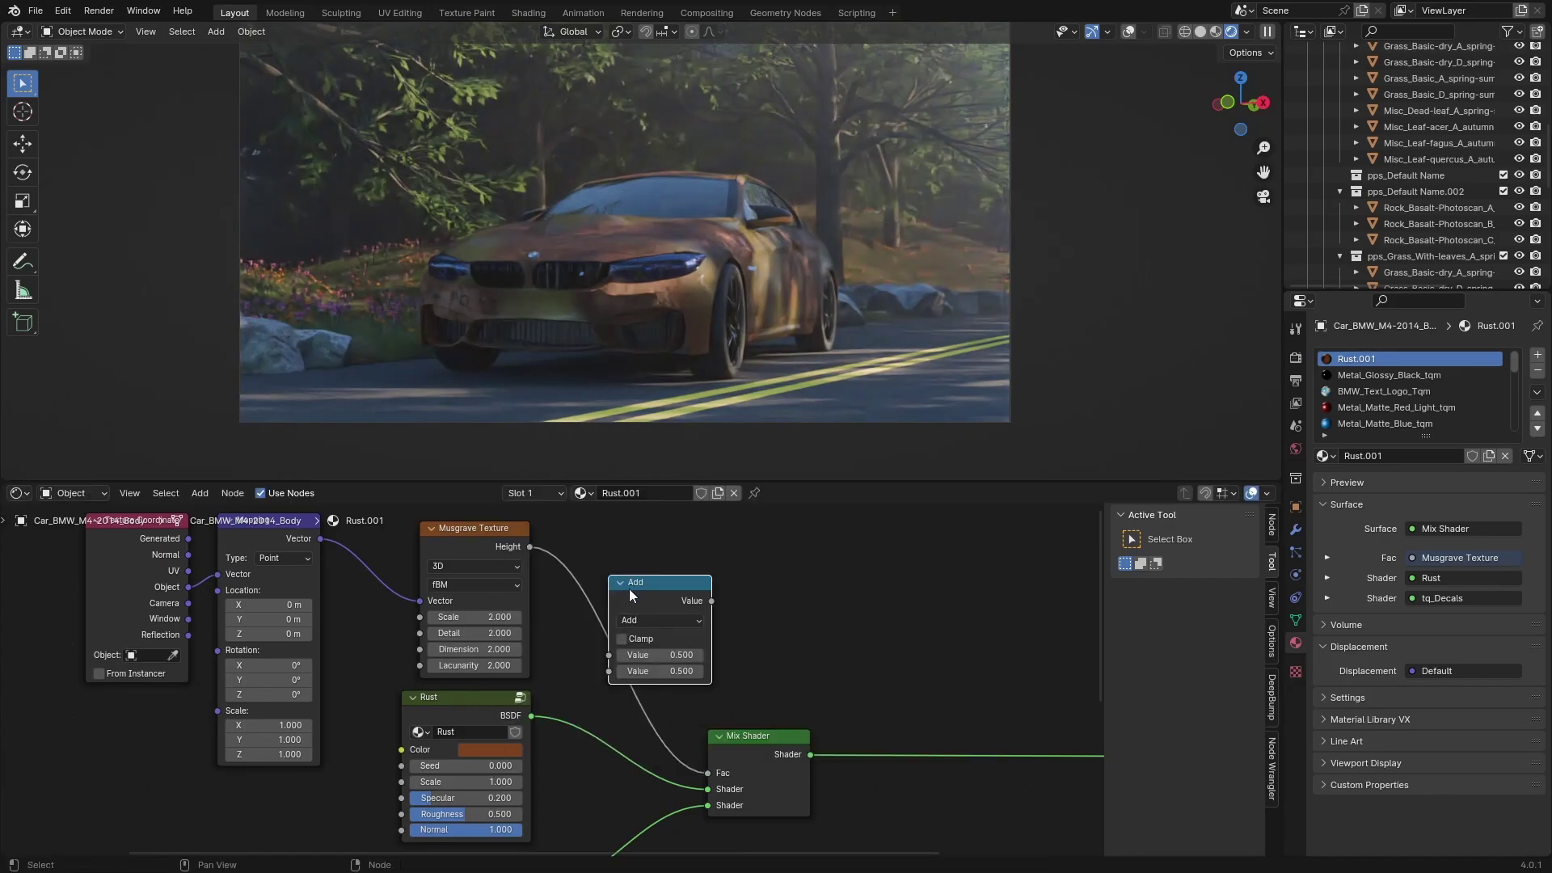
{"action": "key", "text": "g"}
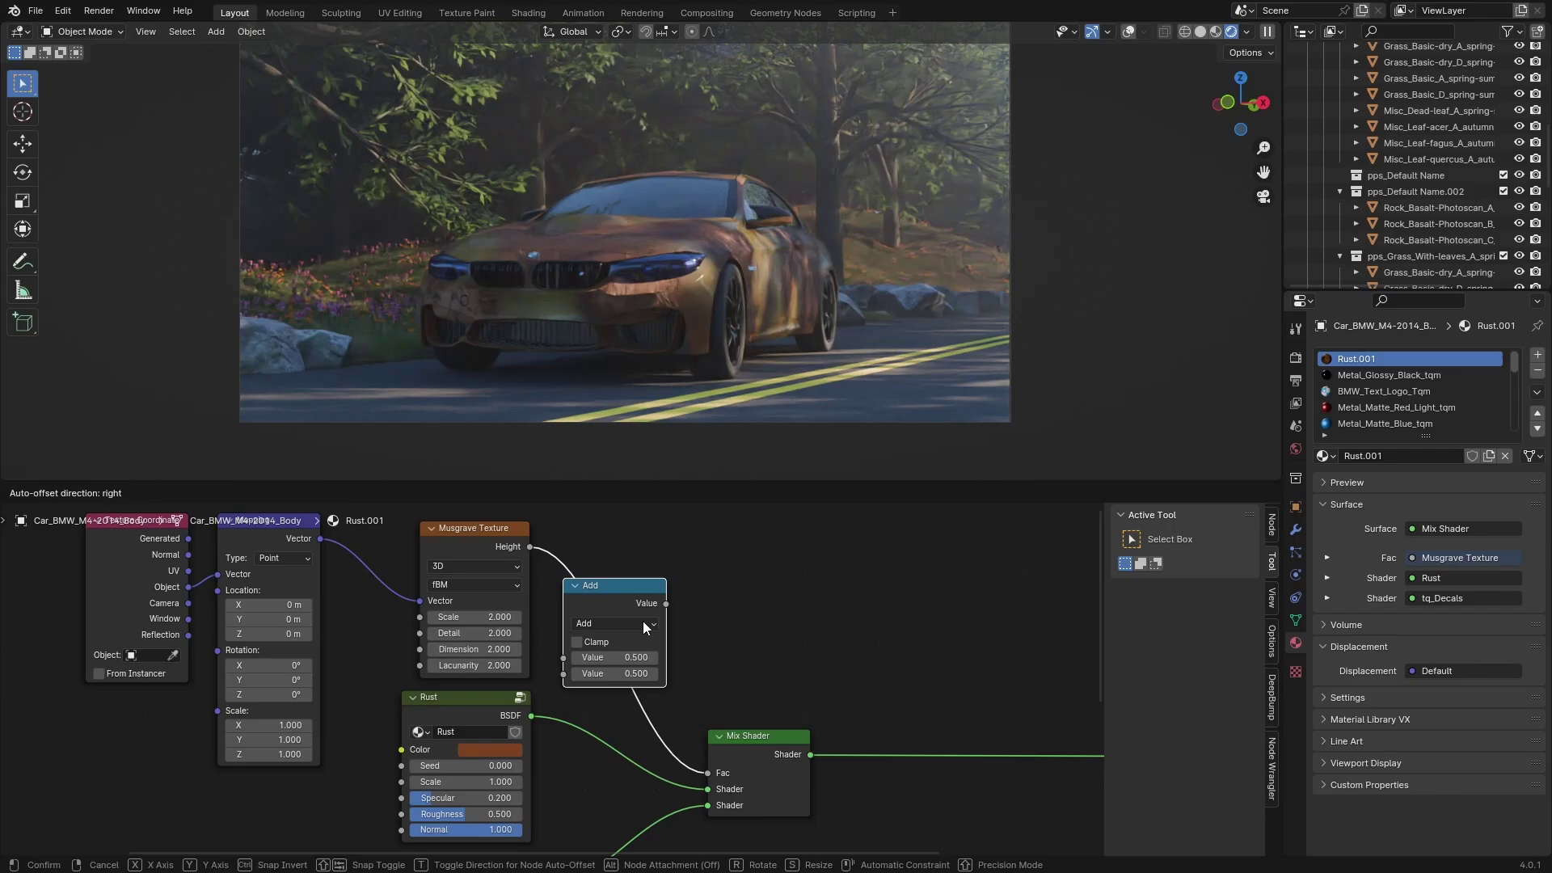
{"action": "left_click", "coordinate": [648, 623]}
{"action": "left_click", "coordinate": [648, 622]}
{"action": "left_click", "coordinate": [648, 622]}
Set the Math node's operation to Less Than and its threshold to 0.84
{"action": "left_click", "coordinate": [663, 625]}
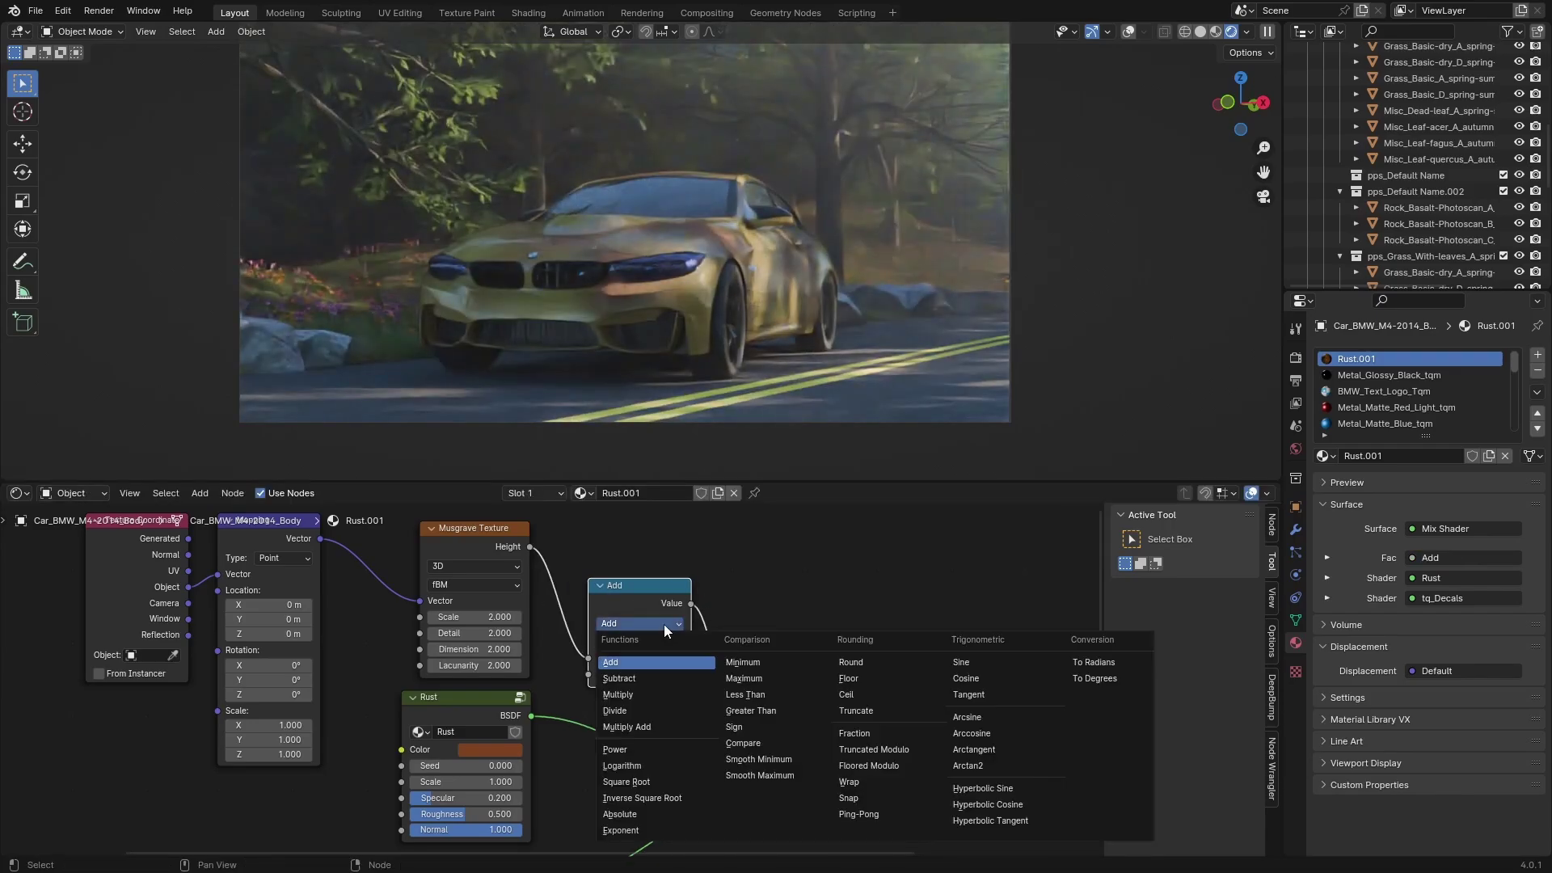
{"action": "left_click", "coordinate": [741, 700]}
{"action": "scroll", "coordinate": [702, 690], "scroll_direction": "up", "scroll_amount": 2}
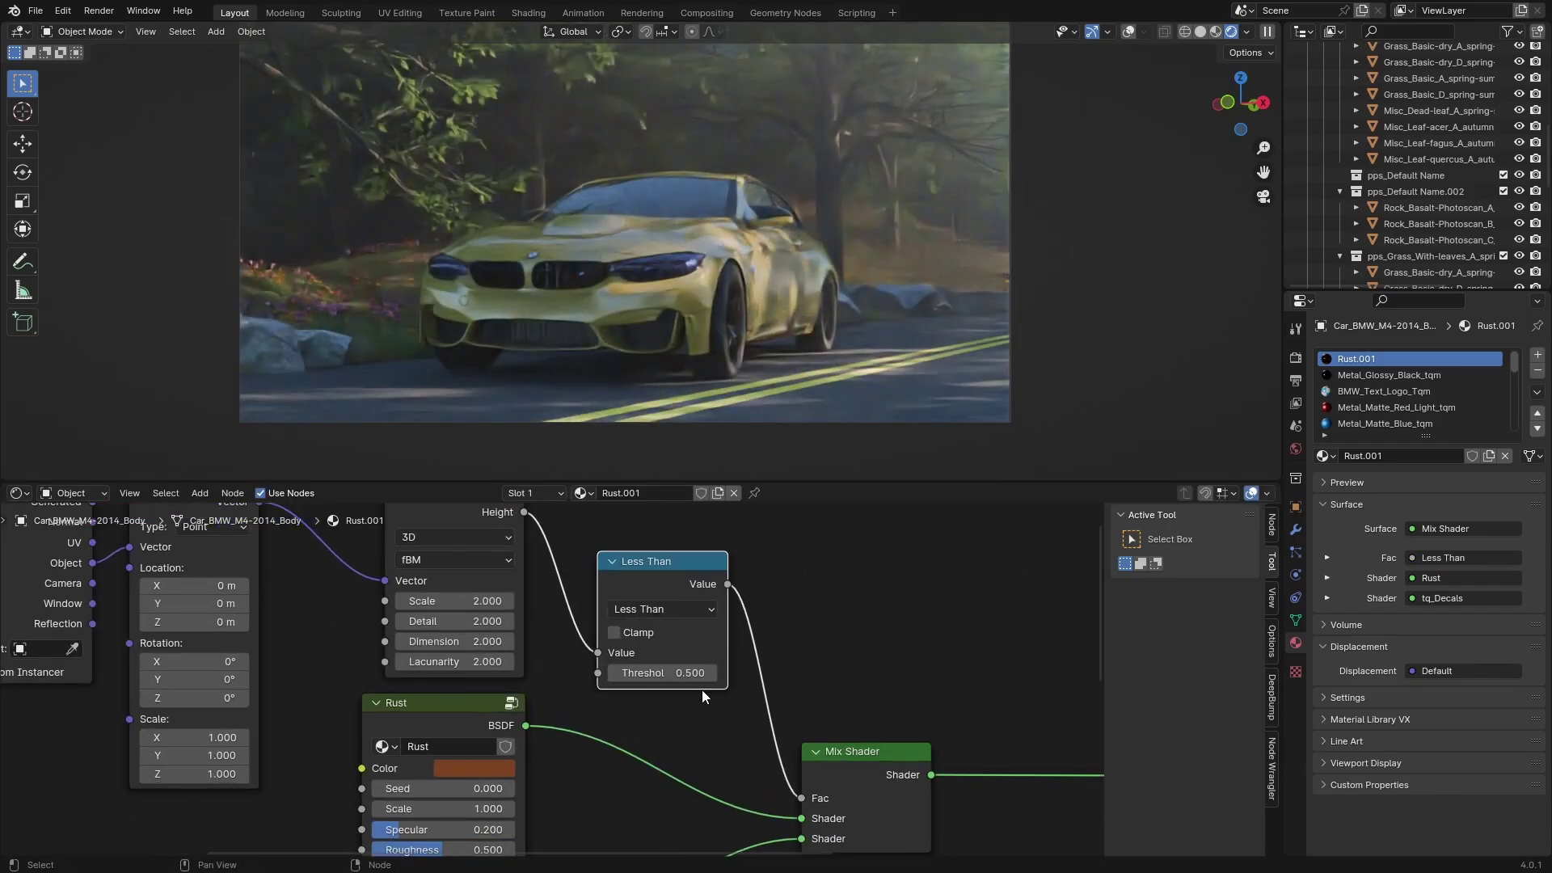
{"action": "left_click_drag", "start_coordinate": [671, 672], "coordinate": [701, 673]}
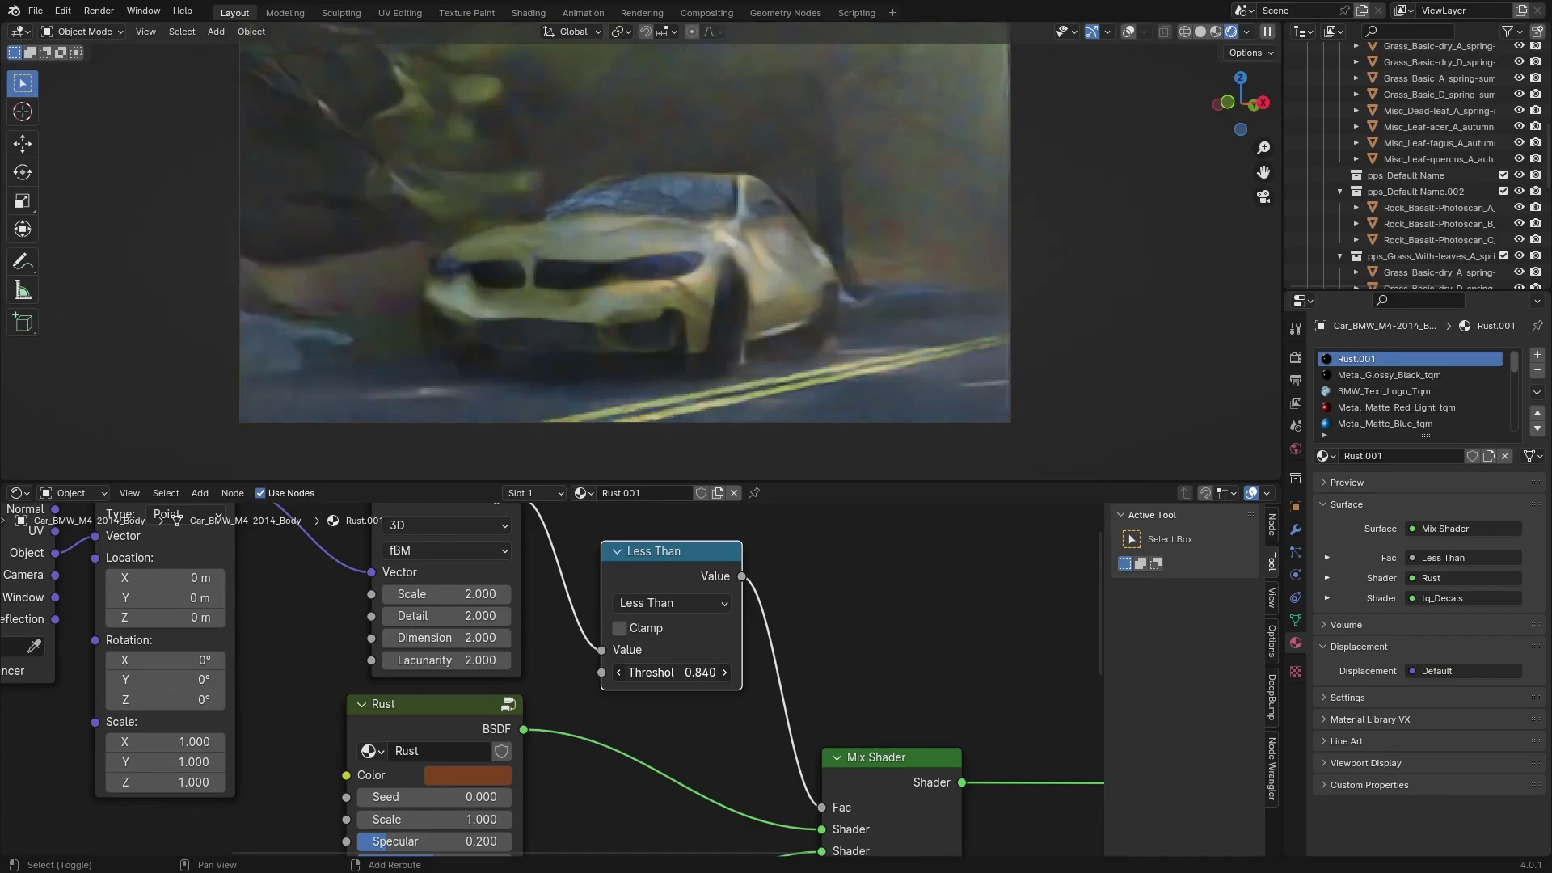
Preview the Math node's mask directly on the car body and set its threshold to 0
{"action": "left_click", "coordinate": [684, 565], "text": "ctrl+shift"}
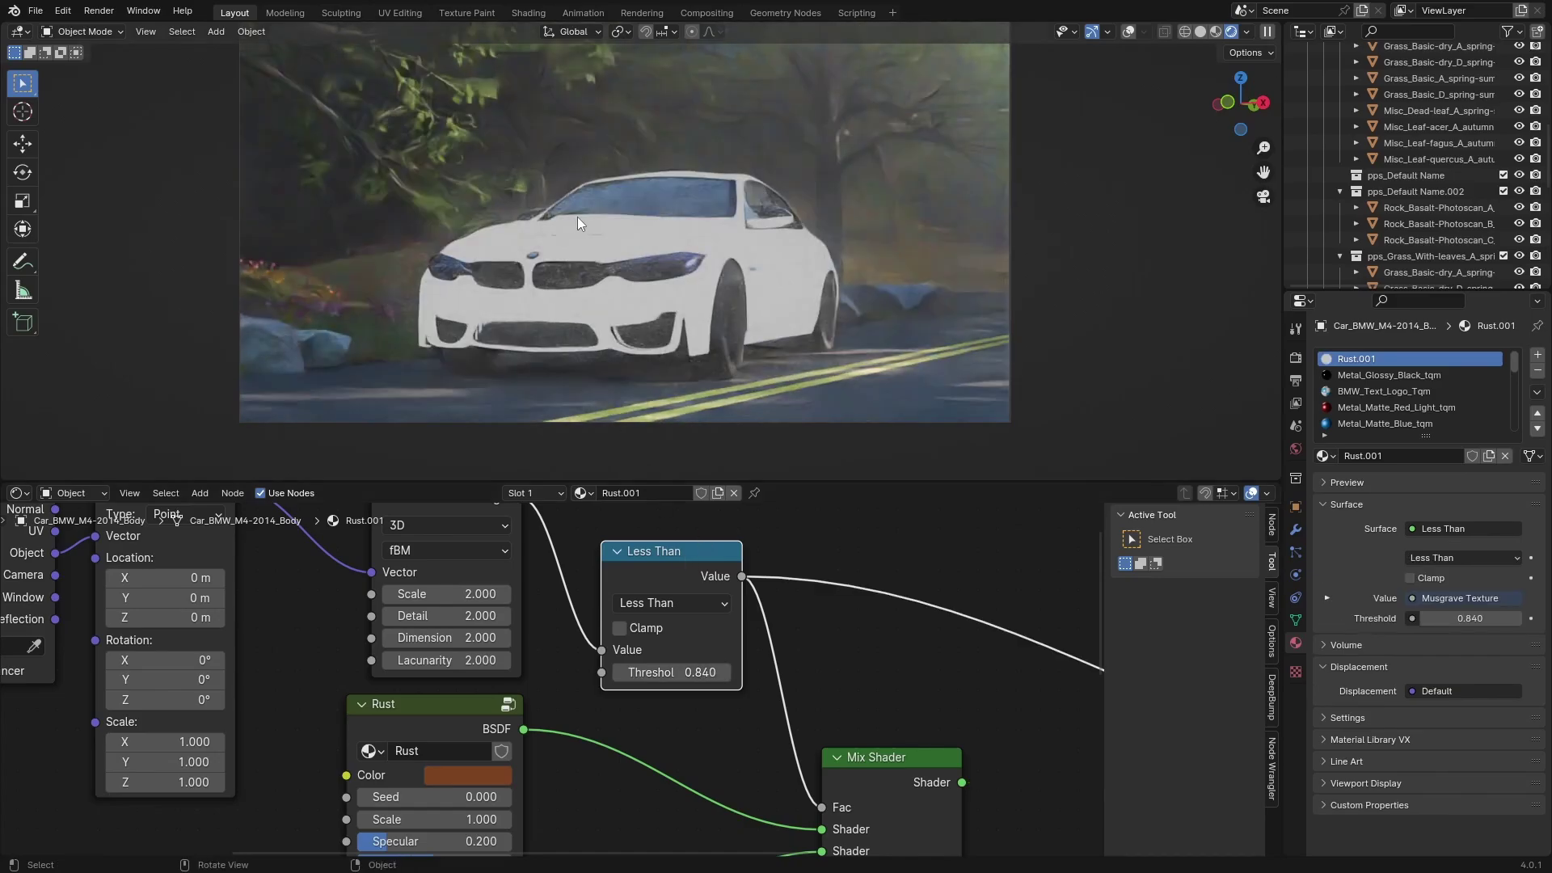
{"action": "scroll", "coordinate": [577, 217], "scroll_direction": "up", "scroll_amount": 5}
{"action": "left_click_drag", "start_coordinate": [672, 672], "coordinate": [619, 673]}
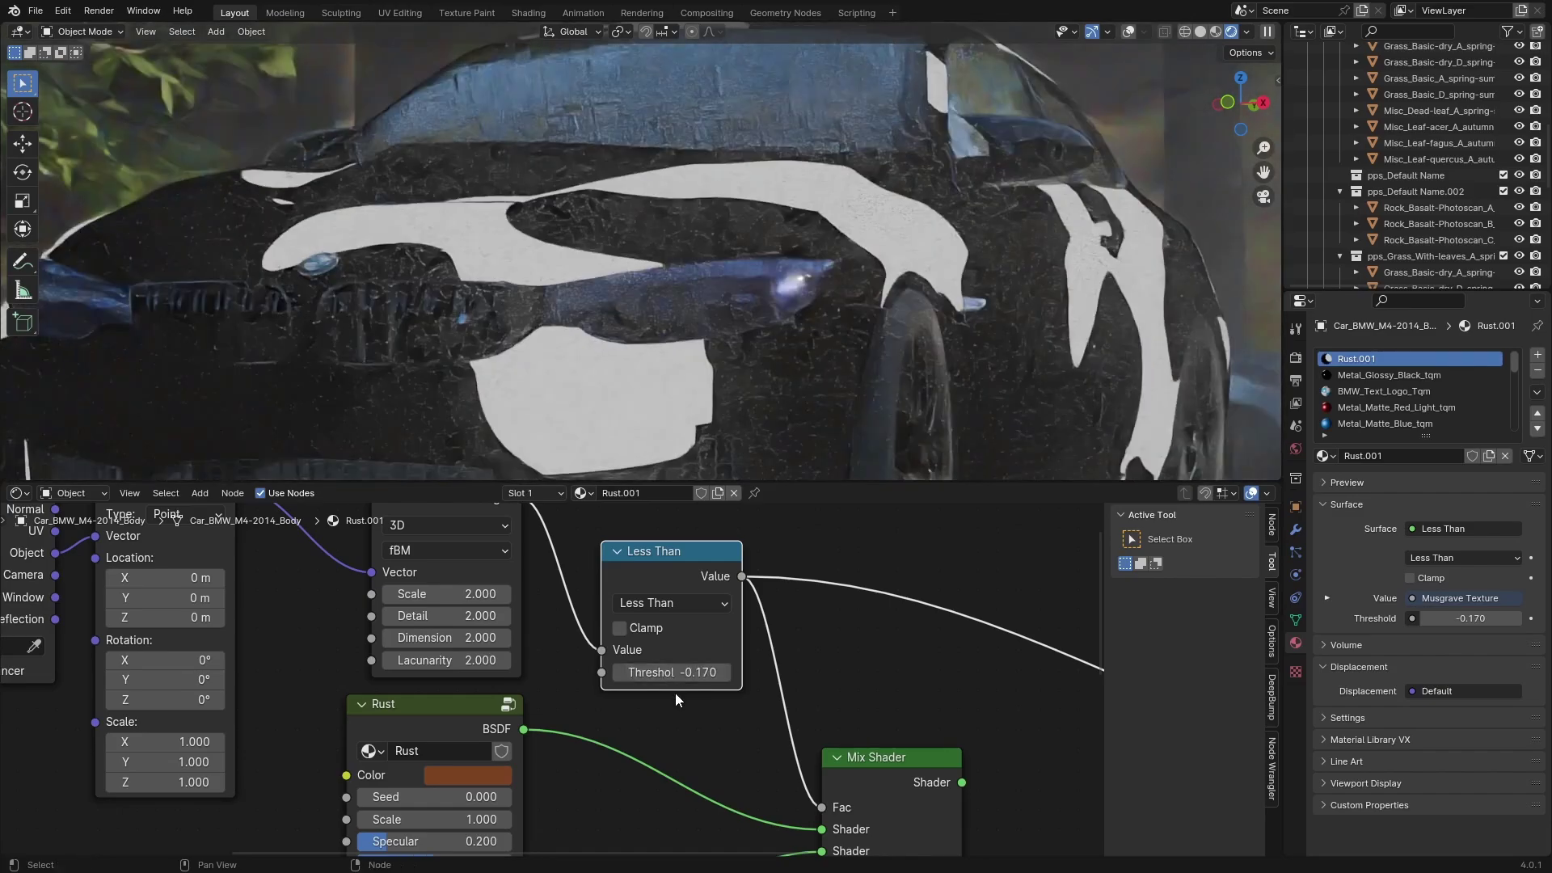
{"action": "left_click", "coordinate": [680, 674]}
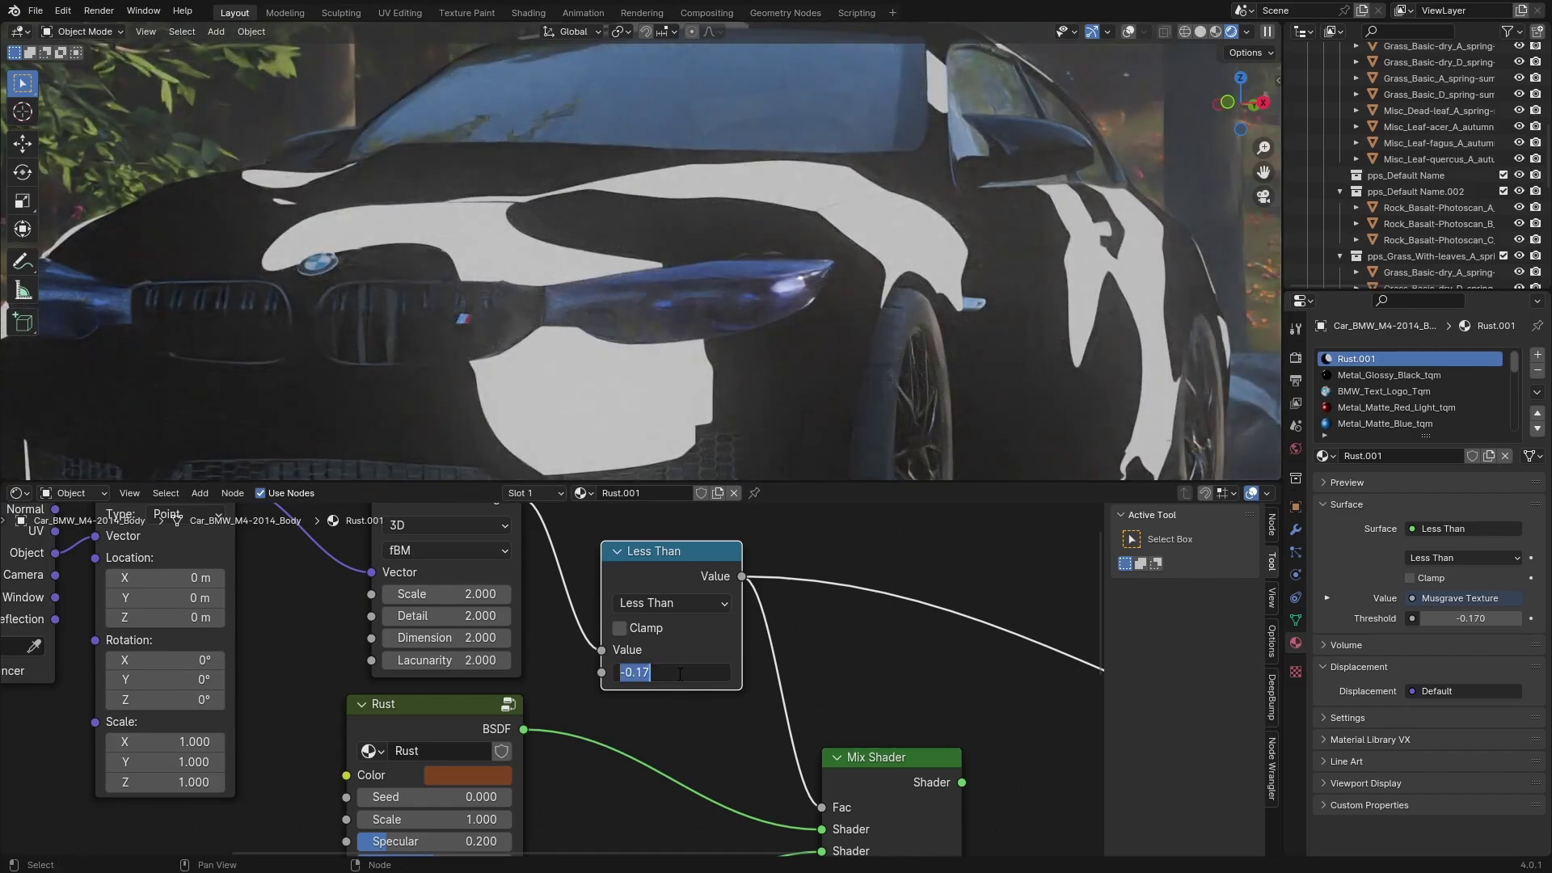
{"action": "type", "text": "0"}
{"action": "key", "text": "Return"}
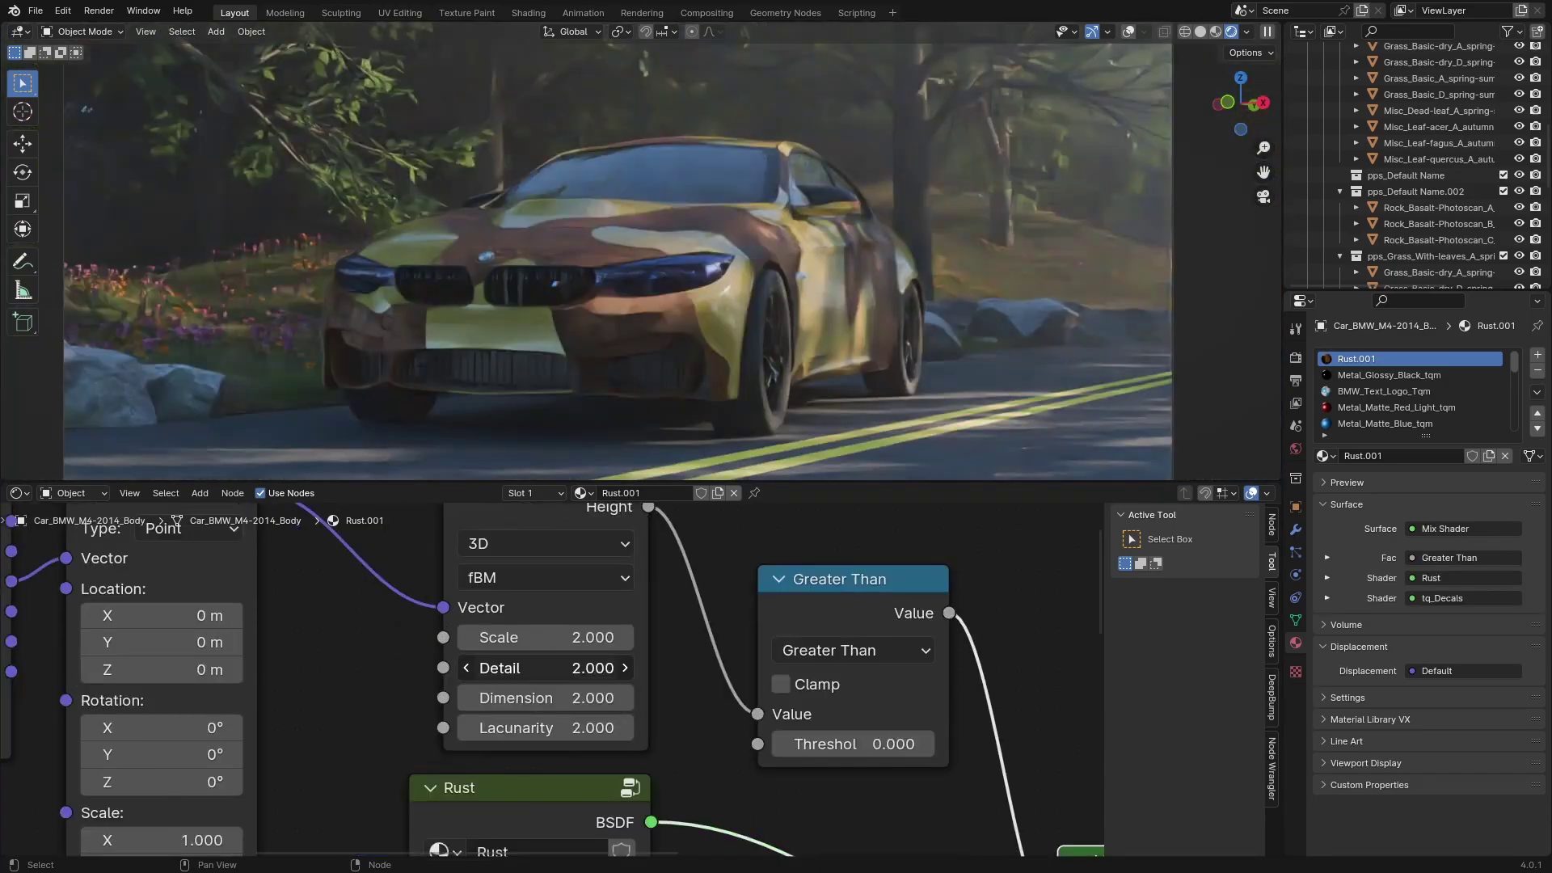
Set the Musgrave Texture's detail to 15 and its dimension to 0.1
{"action": "left_click_drag", "start_coordinate": [550, 675], "coordinate": [551, 676]}
{"action": "left_click", "coordinate": [548, 697]}
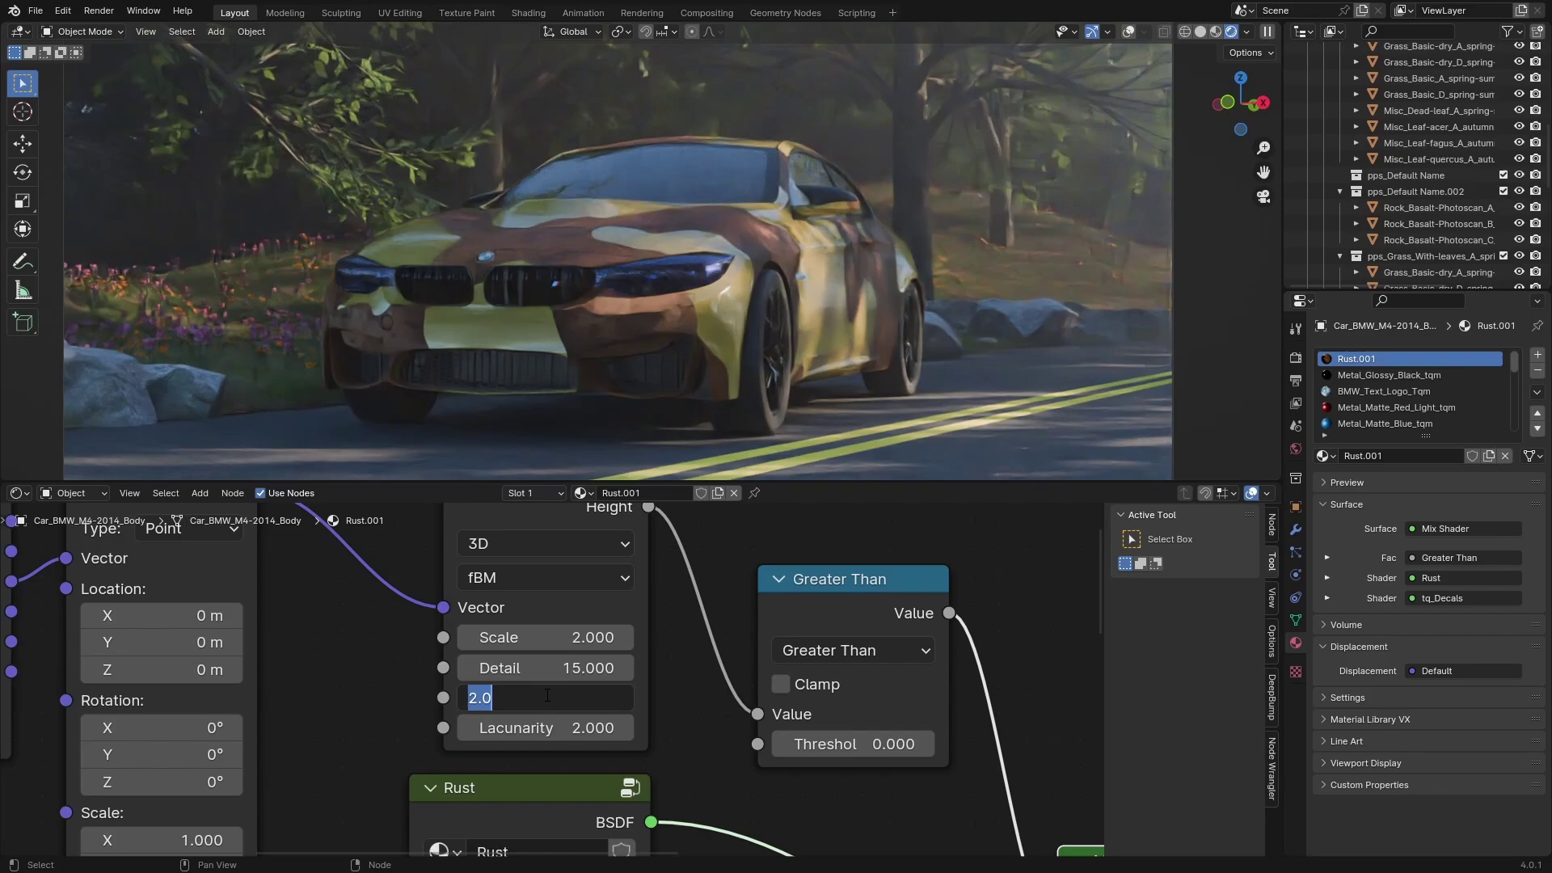
{"action": "key", "text": "BackSpace"}
{"action": "type", "text": "0.1"}
{"action": "key", "text": "Return"}
{"action": "scroll", "coordinate": [496, 396], "scroll_direction": "up", "scroll_amount": 5}
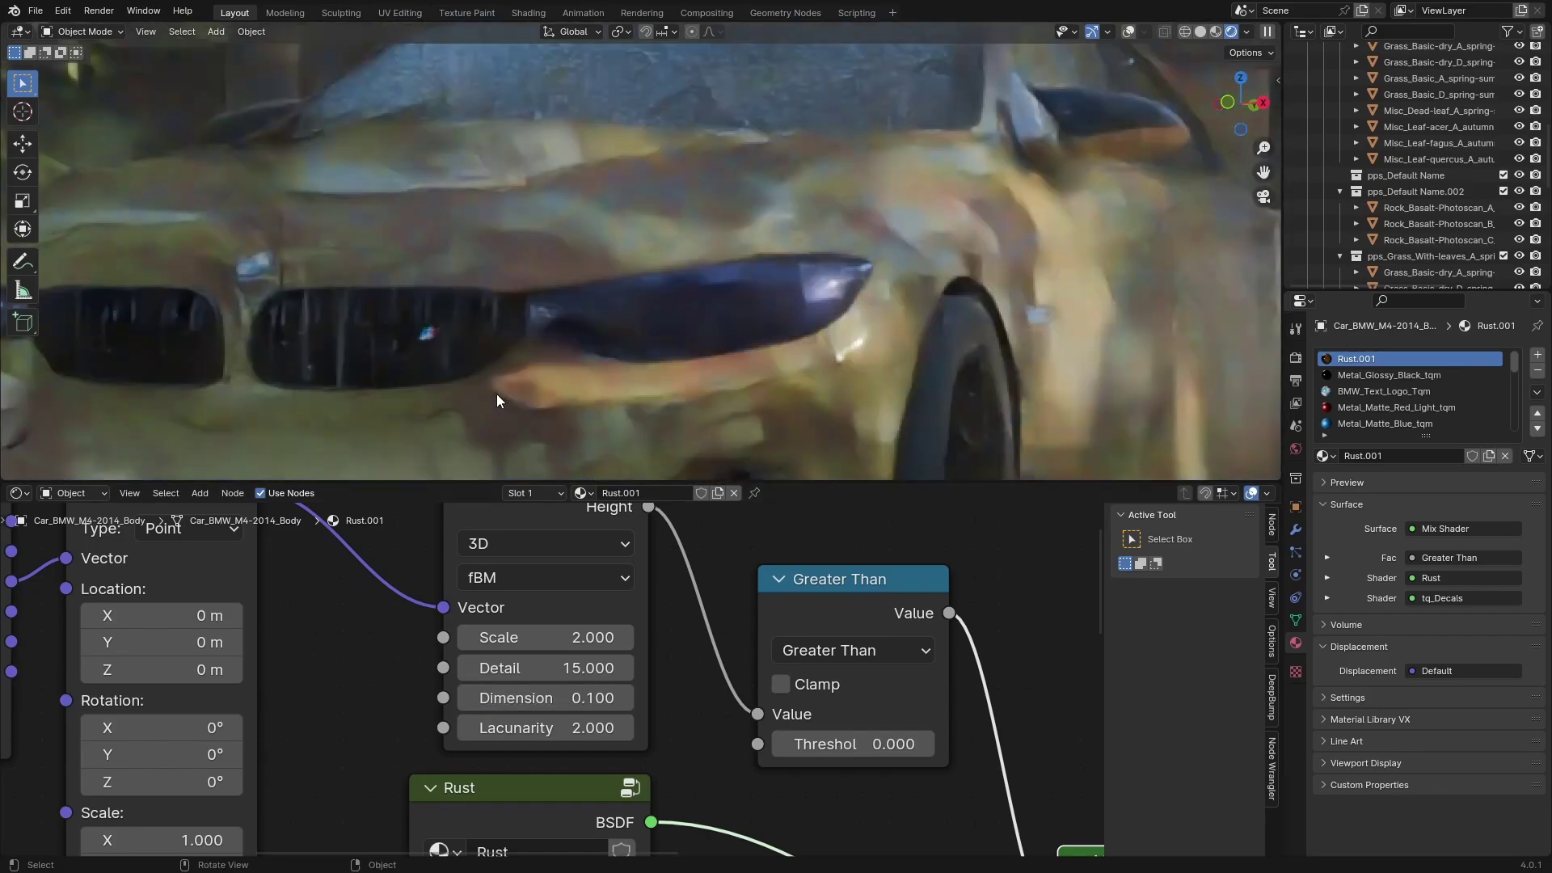
{"action": "scroll", "coordinate": [497, 395], "scroll_direction": "down", "scroll_amount": 3}
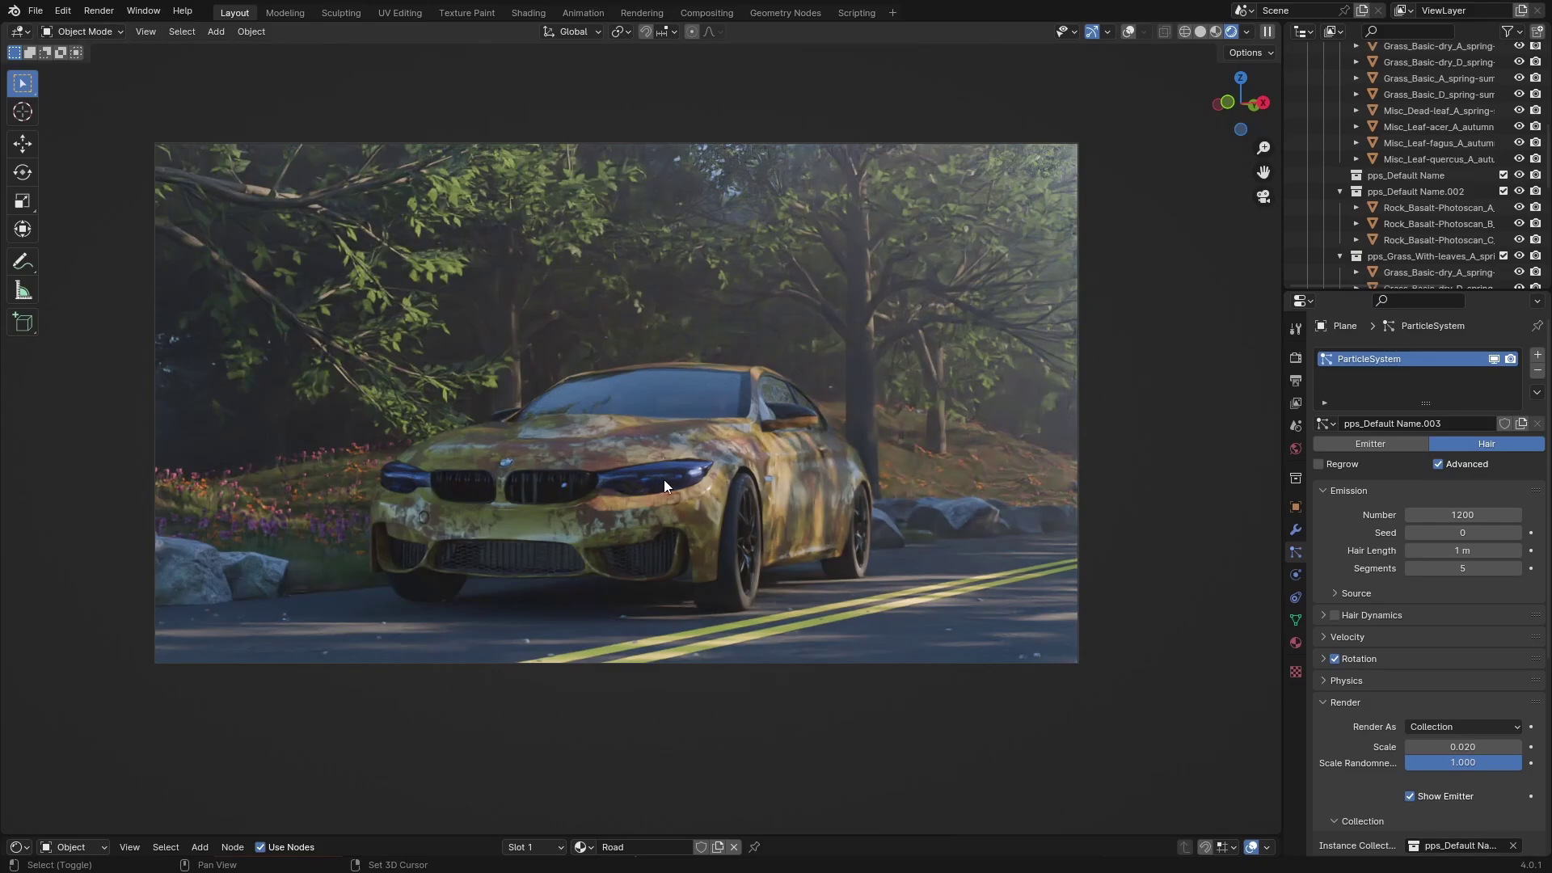
Show the viewport overlays and add a Plain Axes empty at the 3D cursor on the car's front
{"action": "key", "text": "shift+alt+z"}
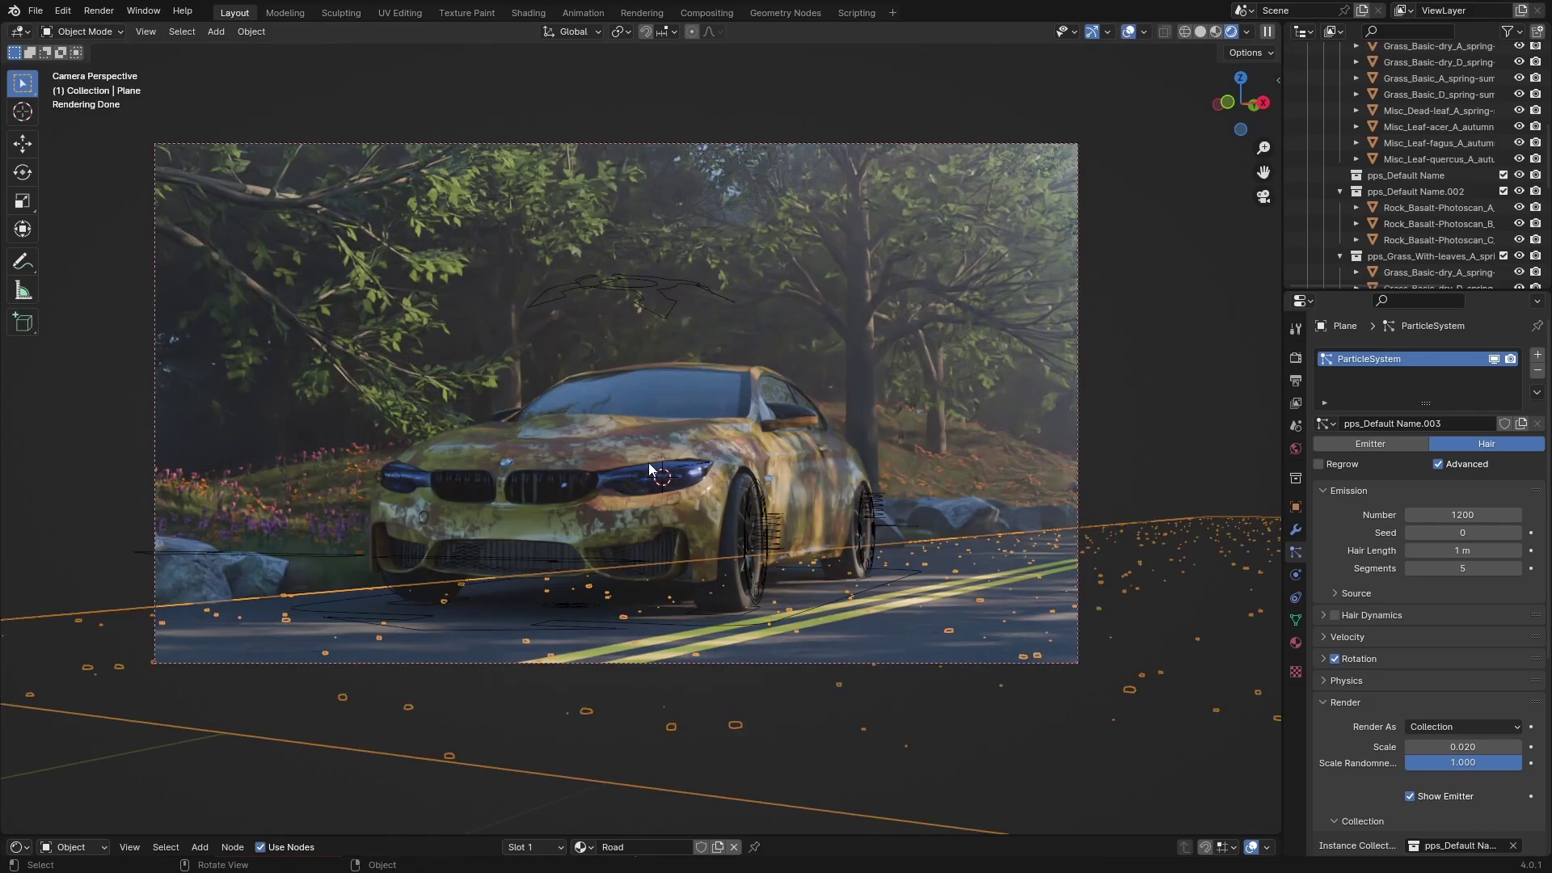
{"action": "key", "text": "shift+a"}
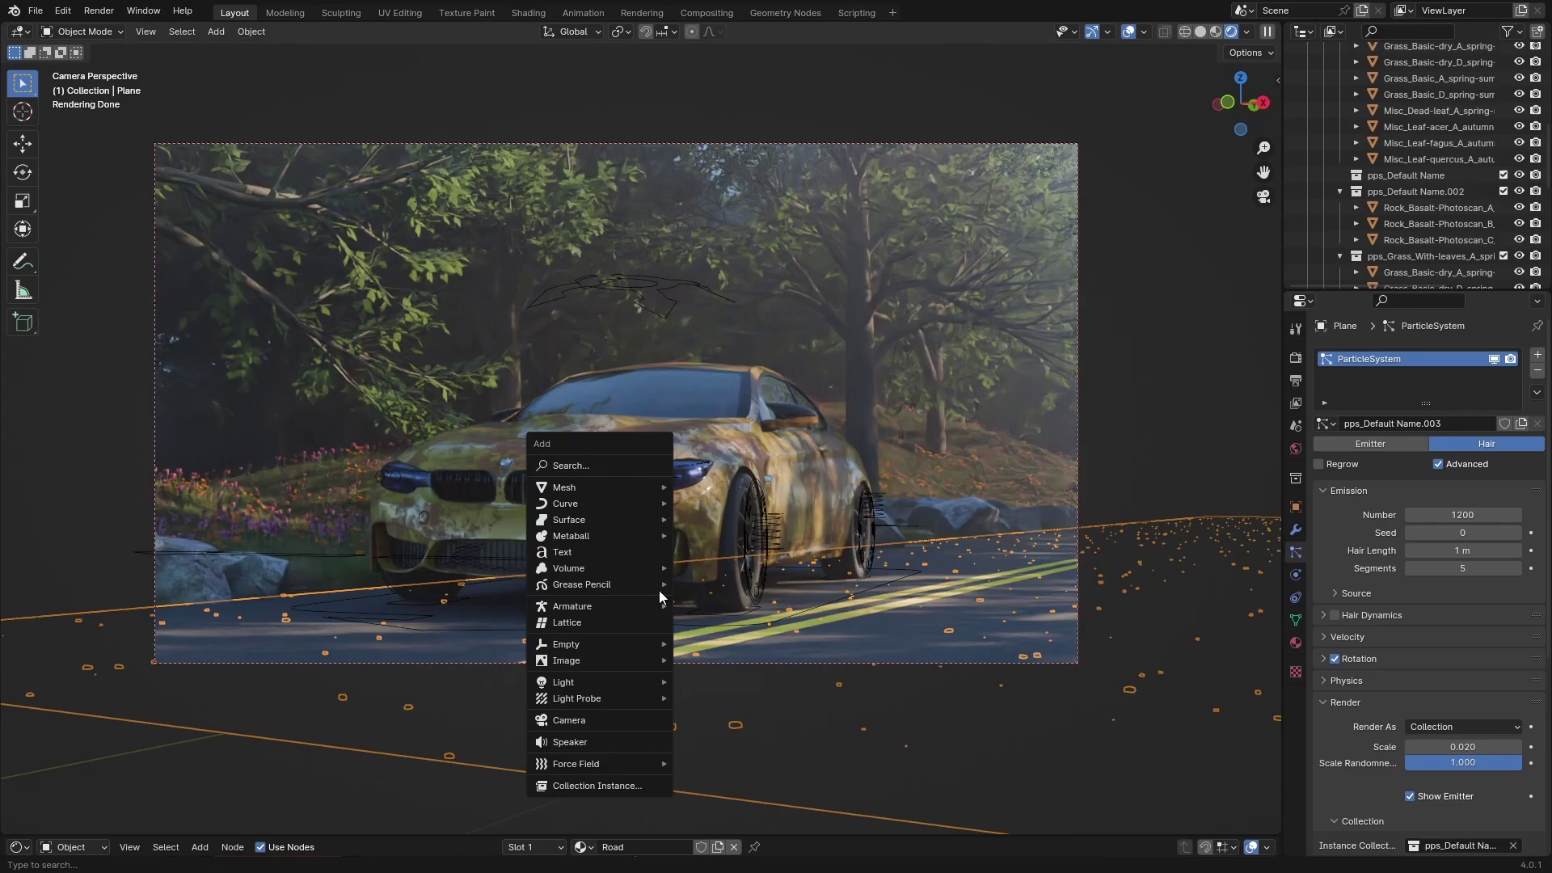
{"action": "mouse_move", "coordinate": [580, 641]}
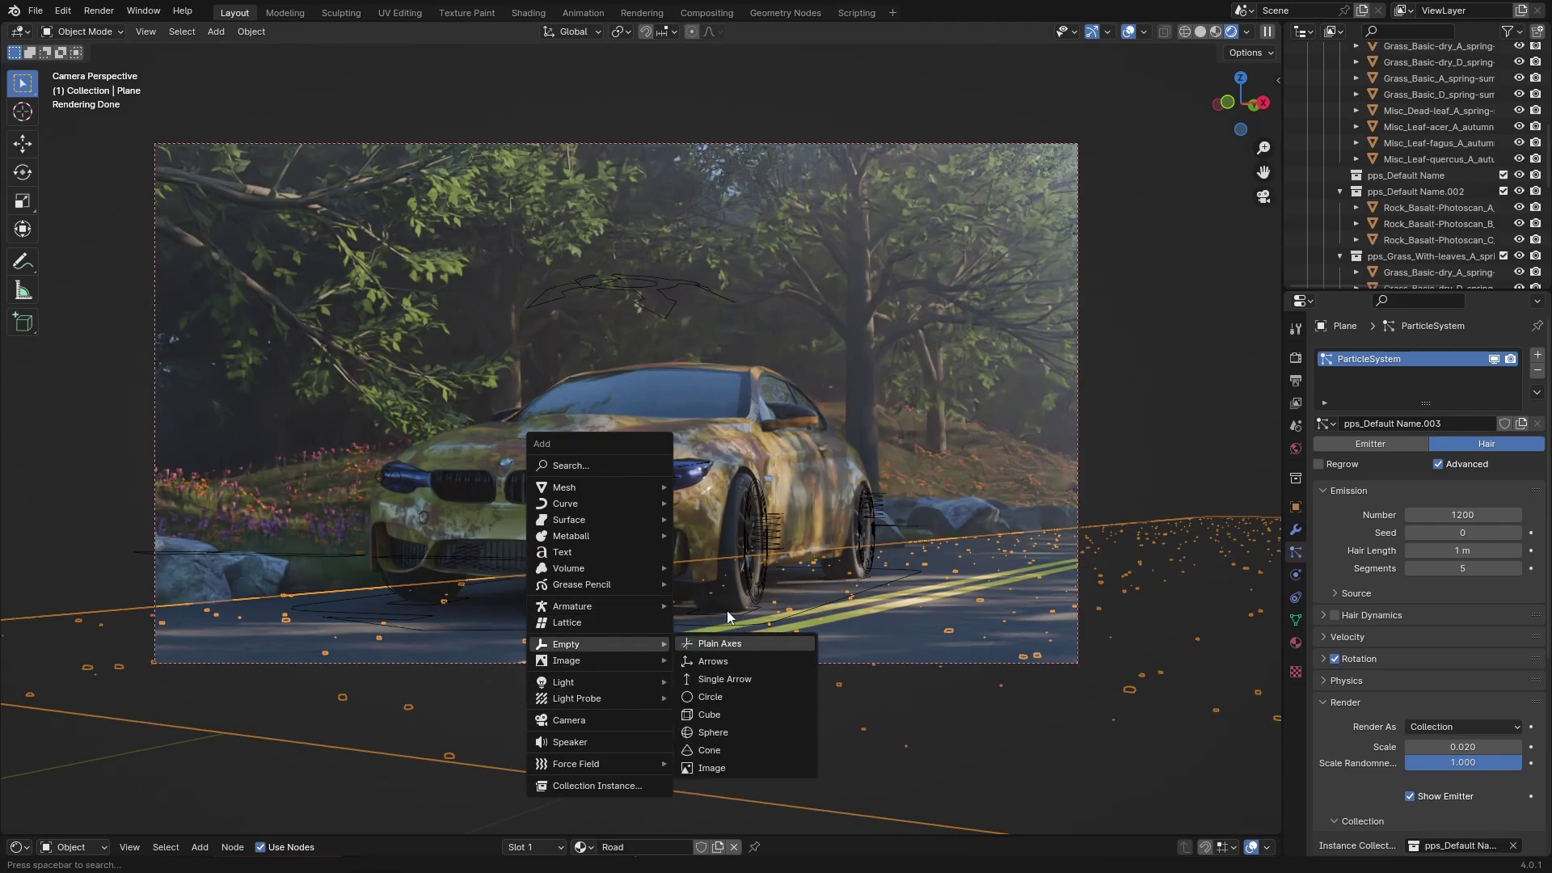
{"action": "left_click", "coordinate": [720, 644]}
Enable Depth of Field on the camera and pick the Empty as its focus object
{"action": "scroll", "coordinate": [1380, 136], "scroll_direction": "up", "scroll_amount": 10}
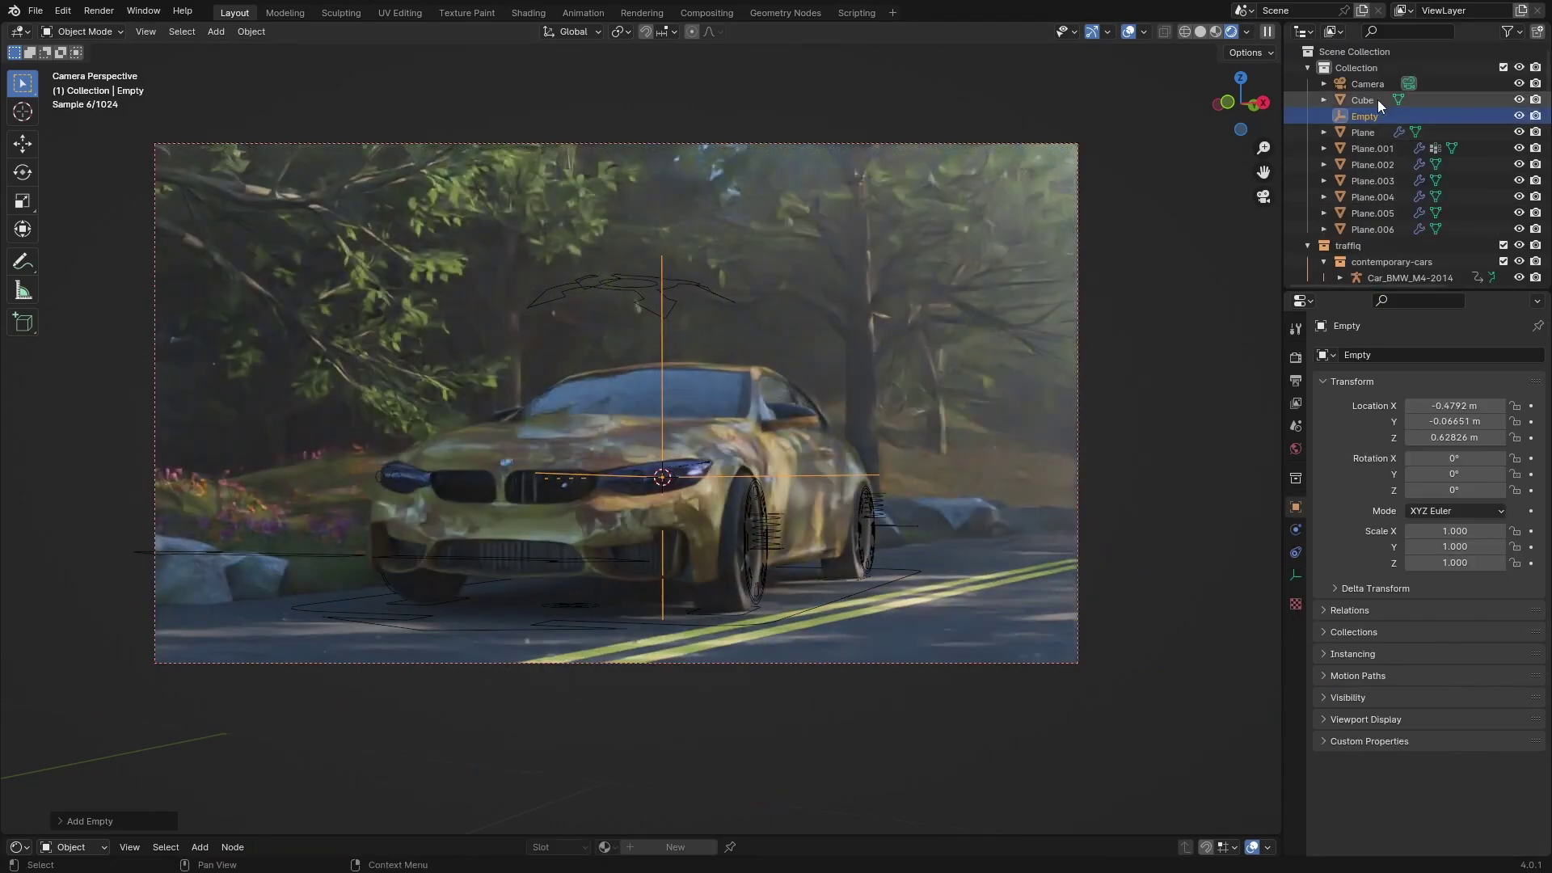
{"action": "left_click", "coordinate": [1368, 86]}
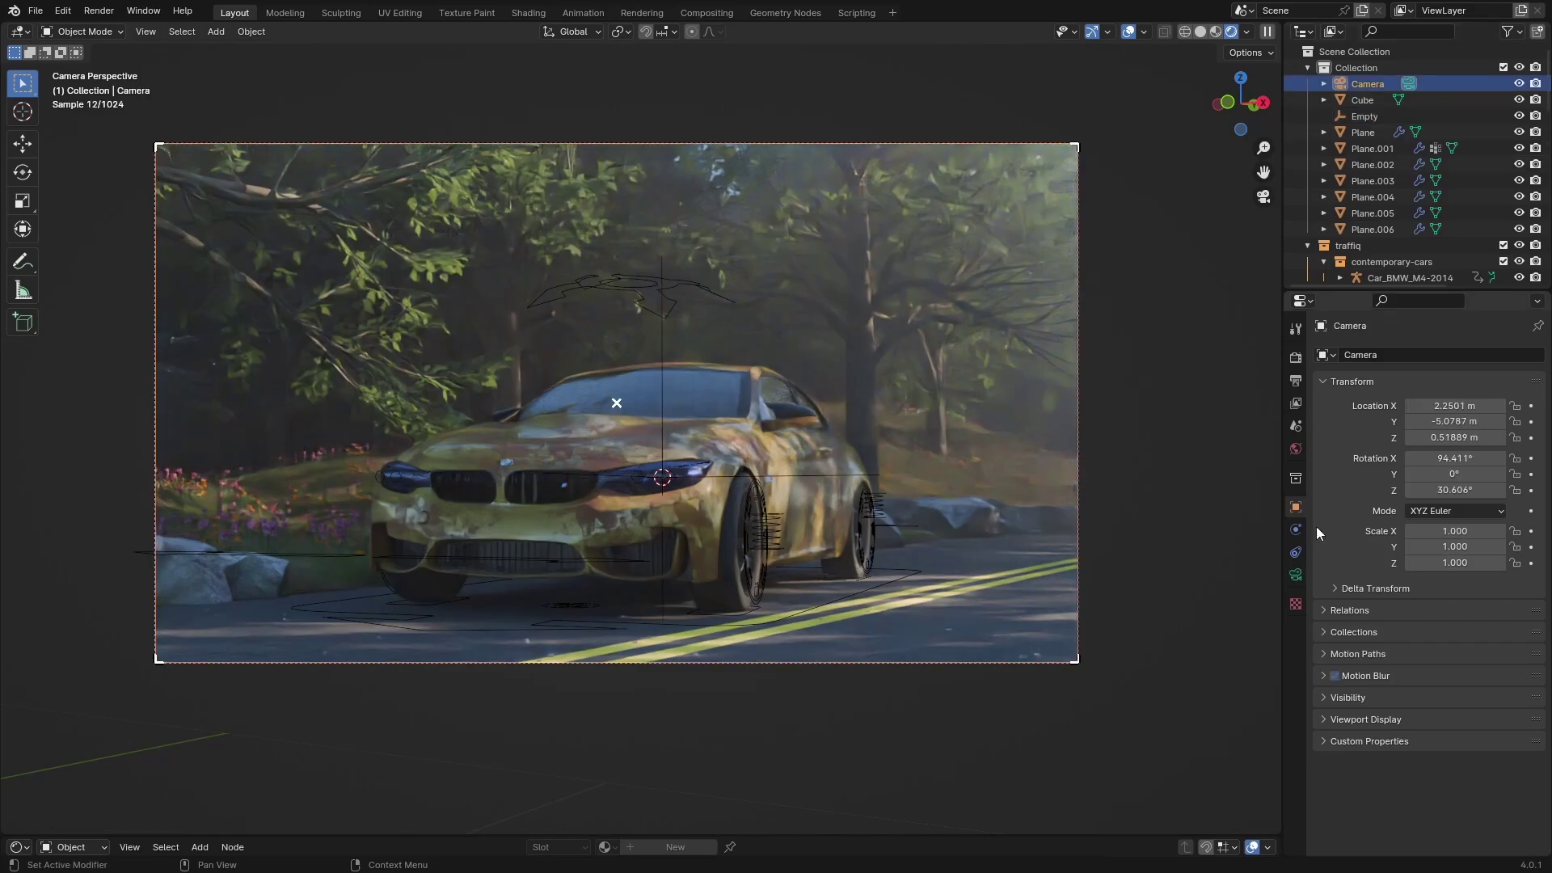
{"action": "left_click", "coordinate": [1295, 576]}
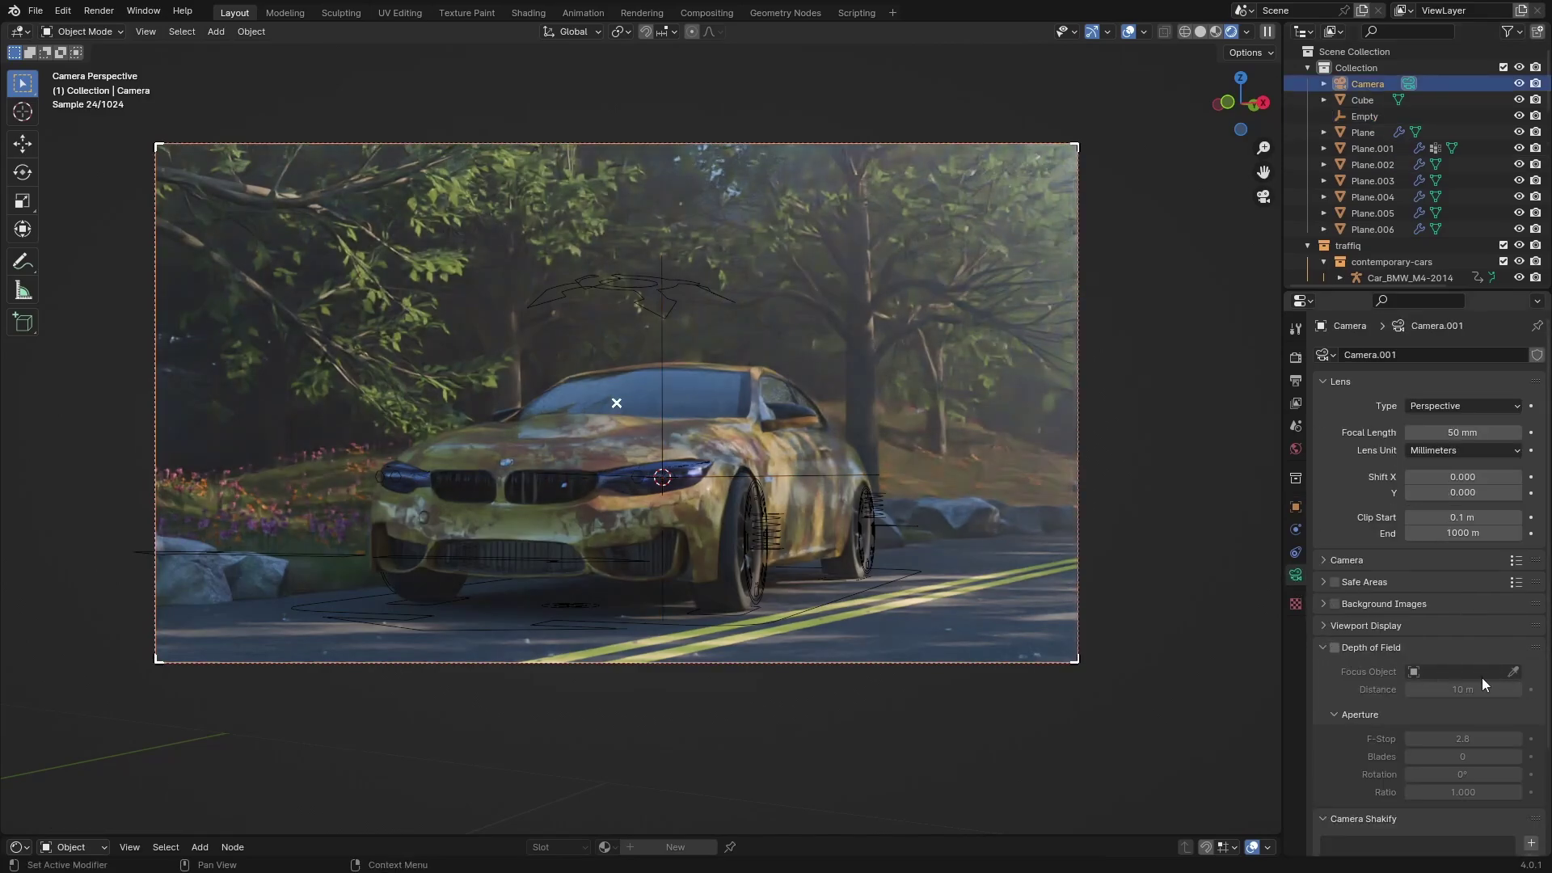
{"action": "left_click", "coordinate": [1335, 647]}
{"action": "left_click", "coordinate": [1513, 672]}
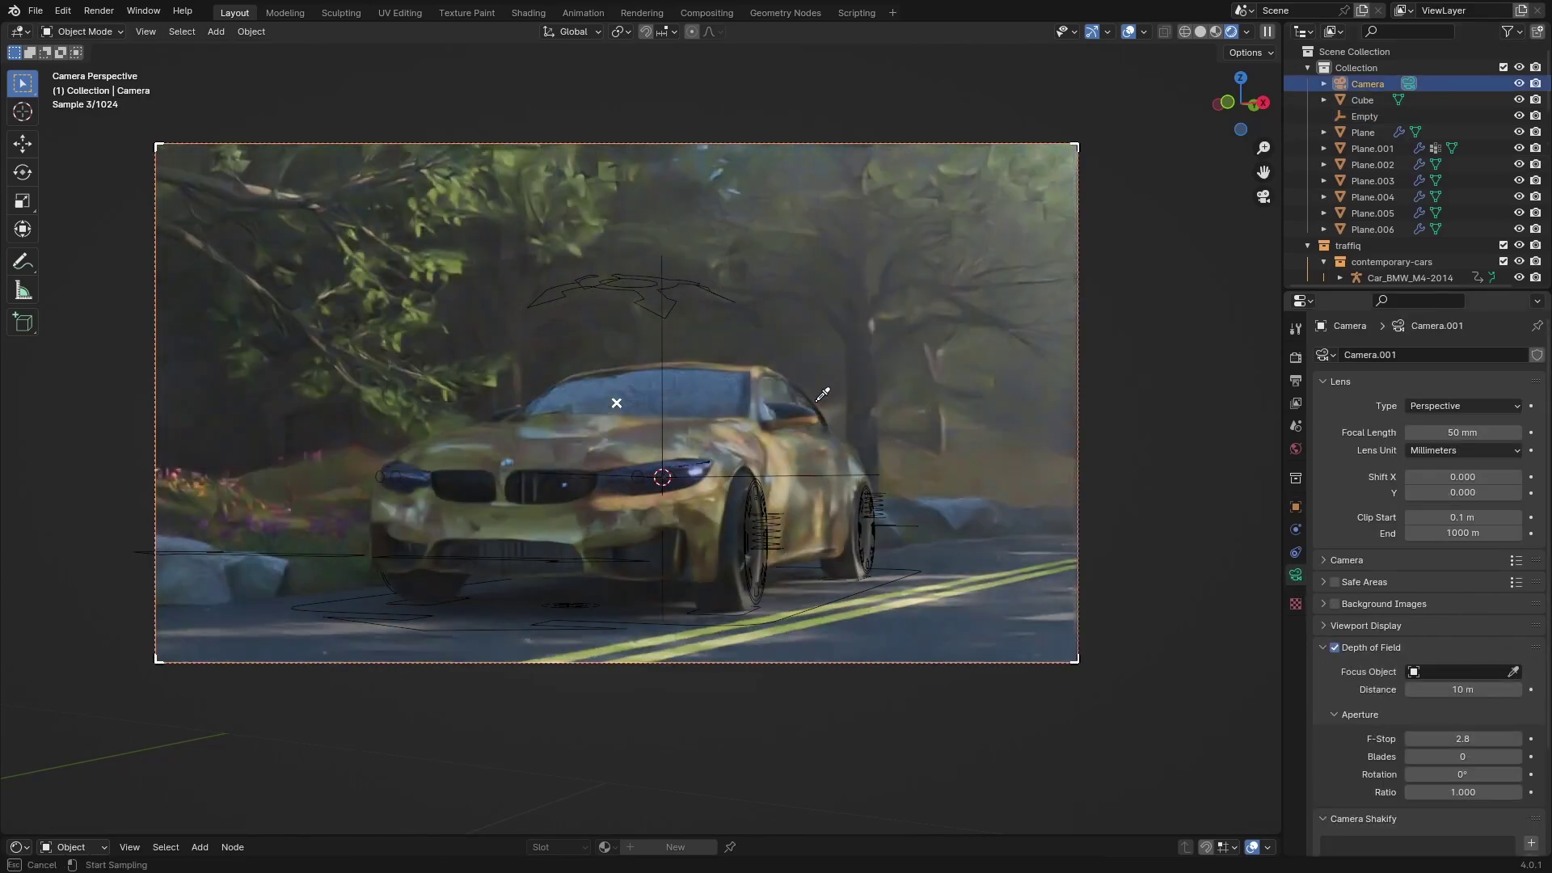
{"action": "left_click", "coordinate": [668, 320]}
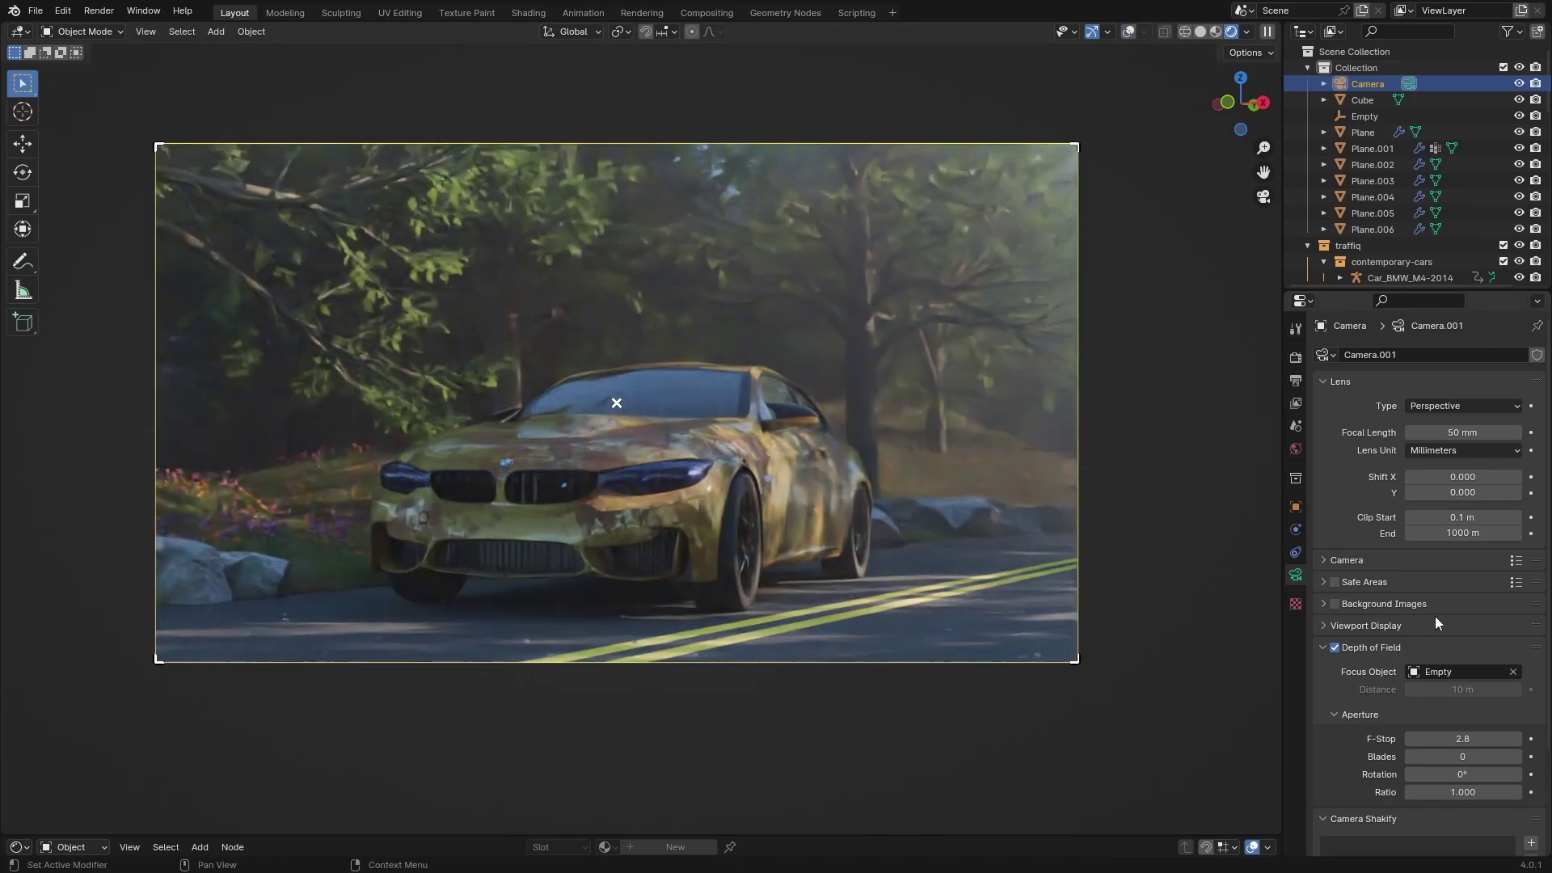
Try F-Stop values of 0.1, 0.8 and 1.45 for the camera's depth of field
{"action": "left_click", "coordinate": [1459, 737]}
{"action": "type", "text": "0.1"}
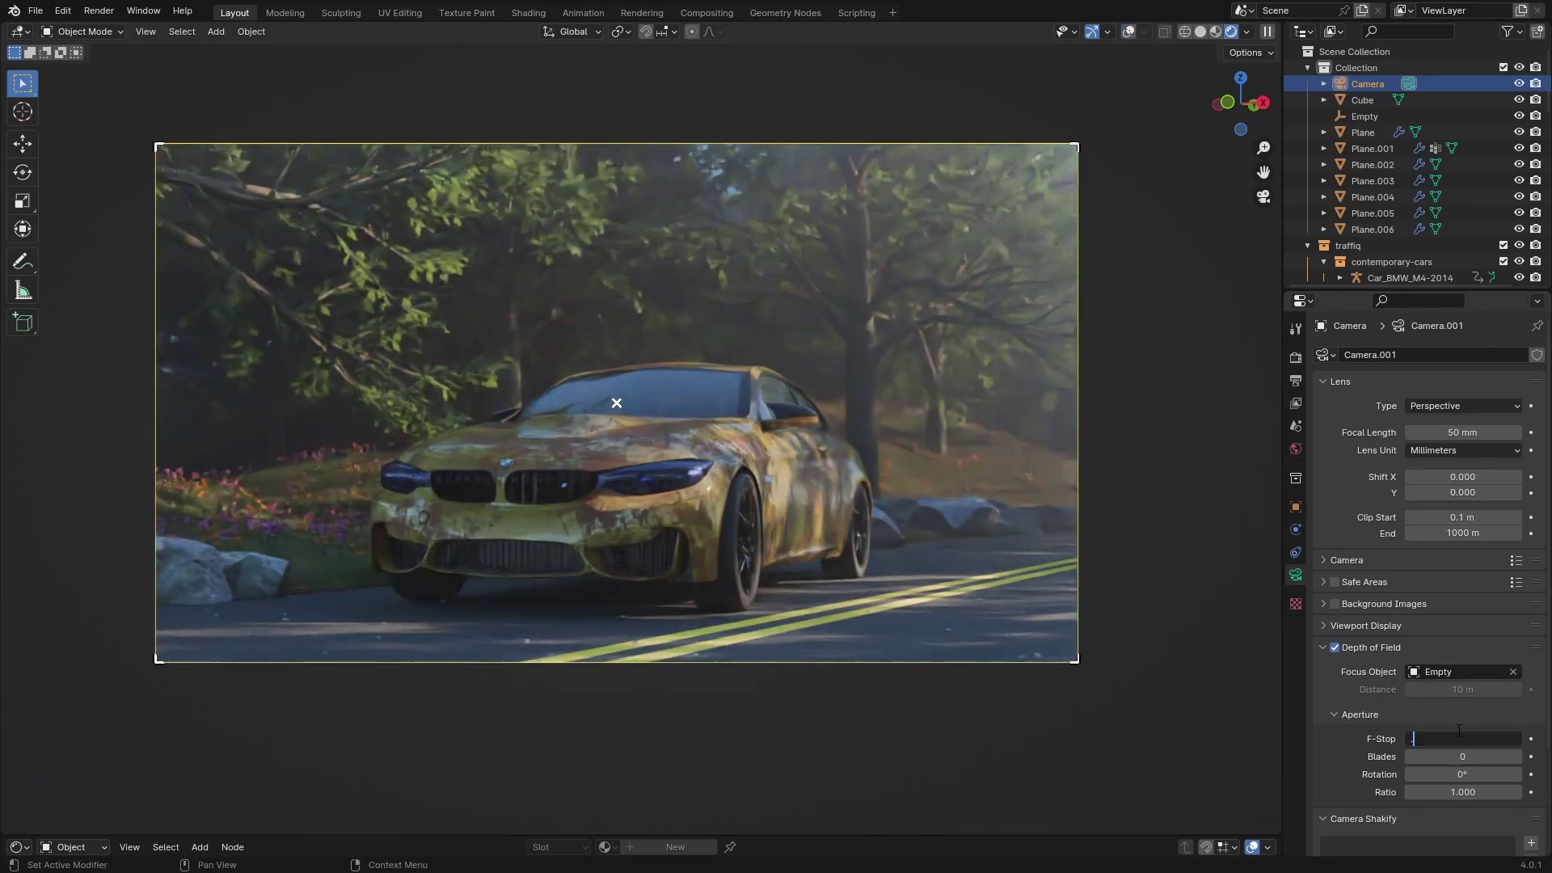
{"action": "key", "text": "Return"}
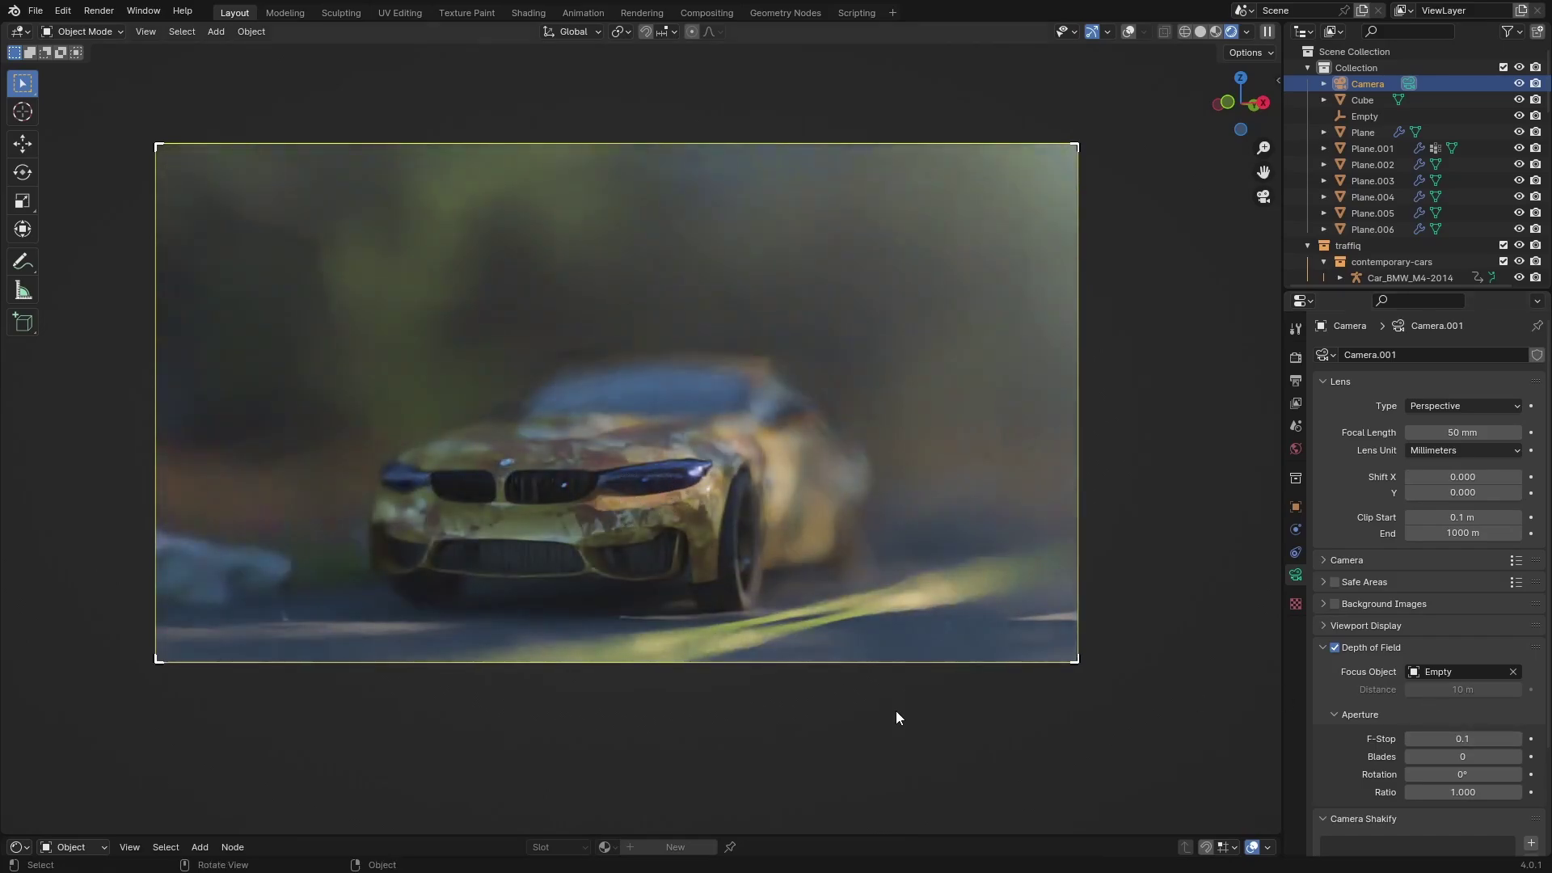
{"action": "left_click", "coordinate": [1472, 739]}
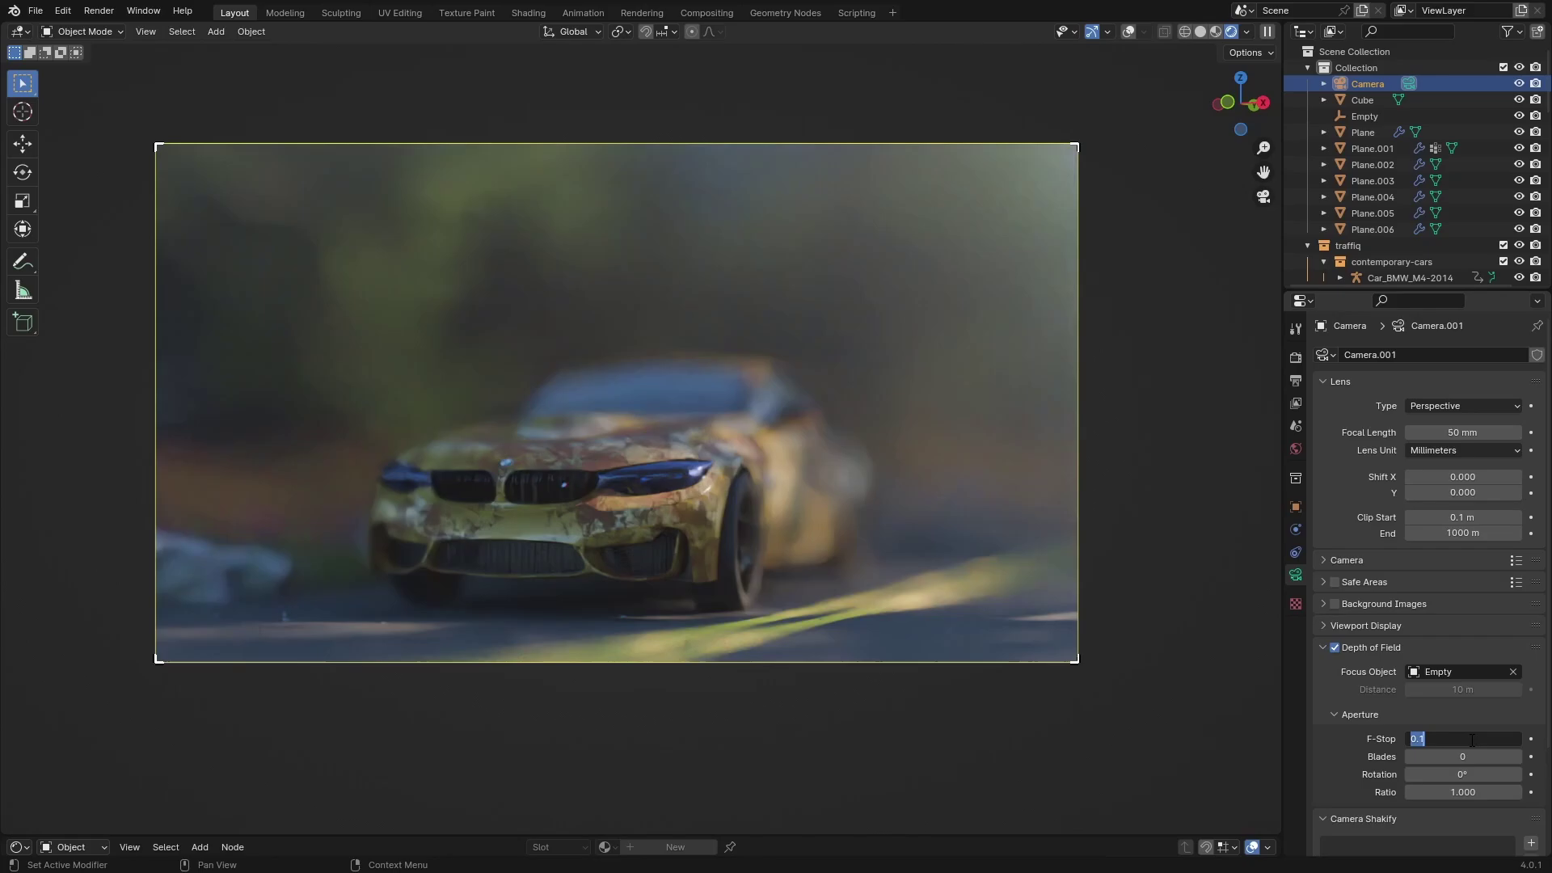
{"action": "type", "text": "0.8"}
{"action": "key", "text": "Return"}
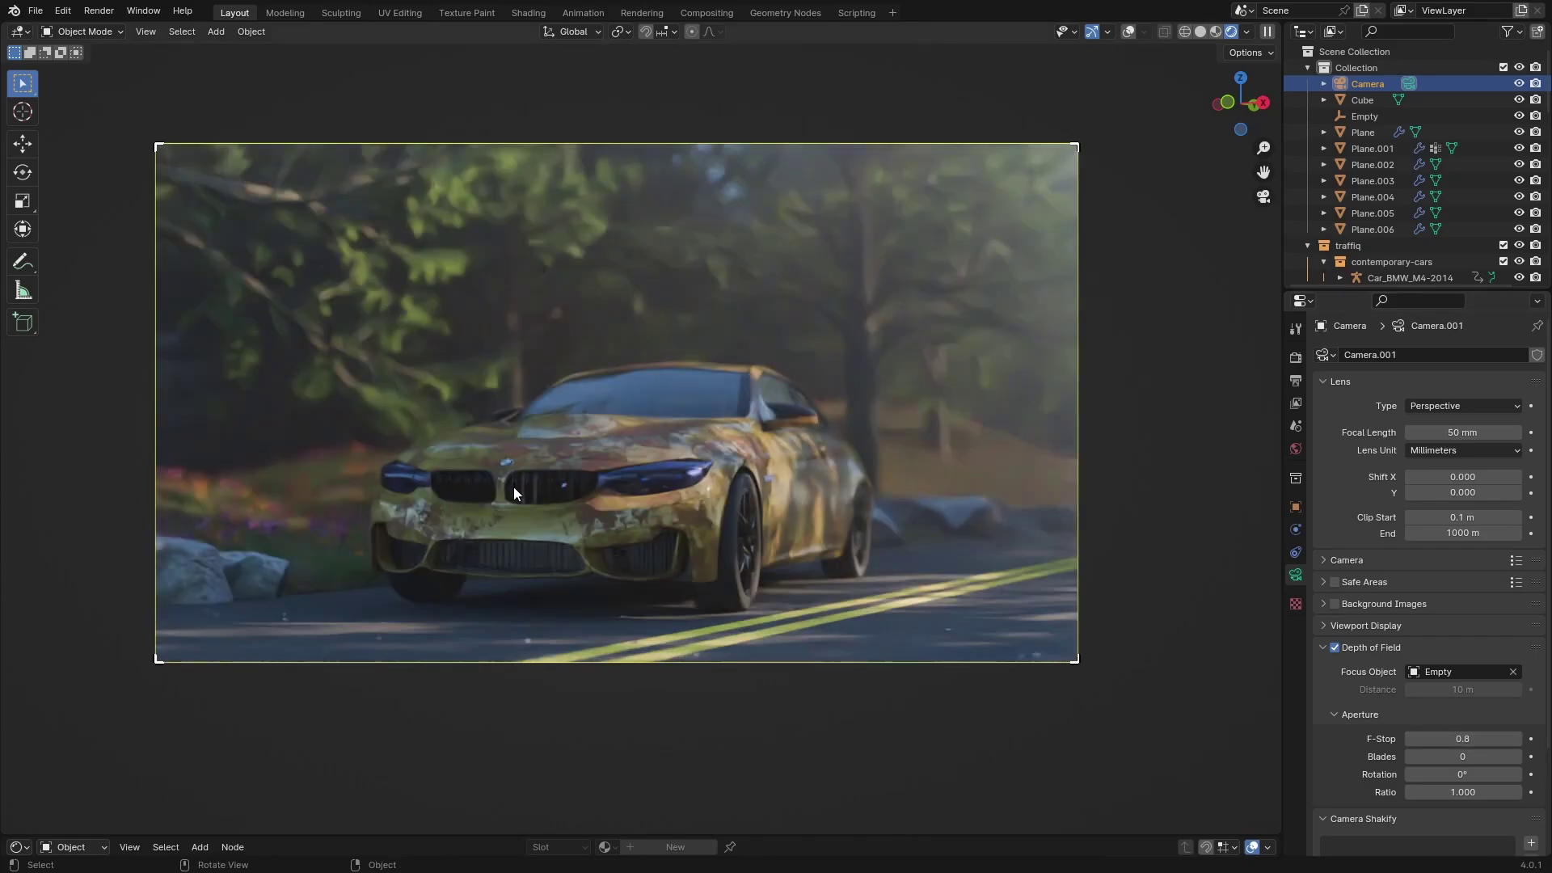
{"action": "left_click", "coordinate": [1452, 739]}
{"action": "type", "text": "1.5"}
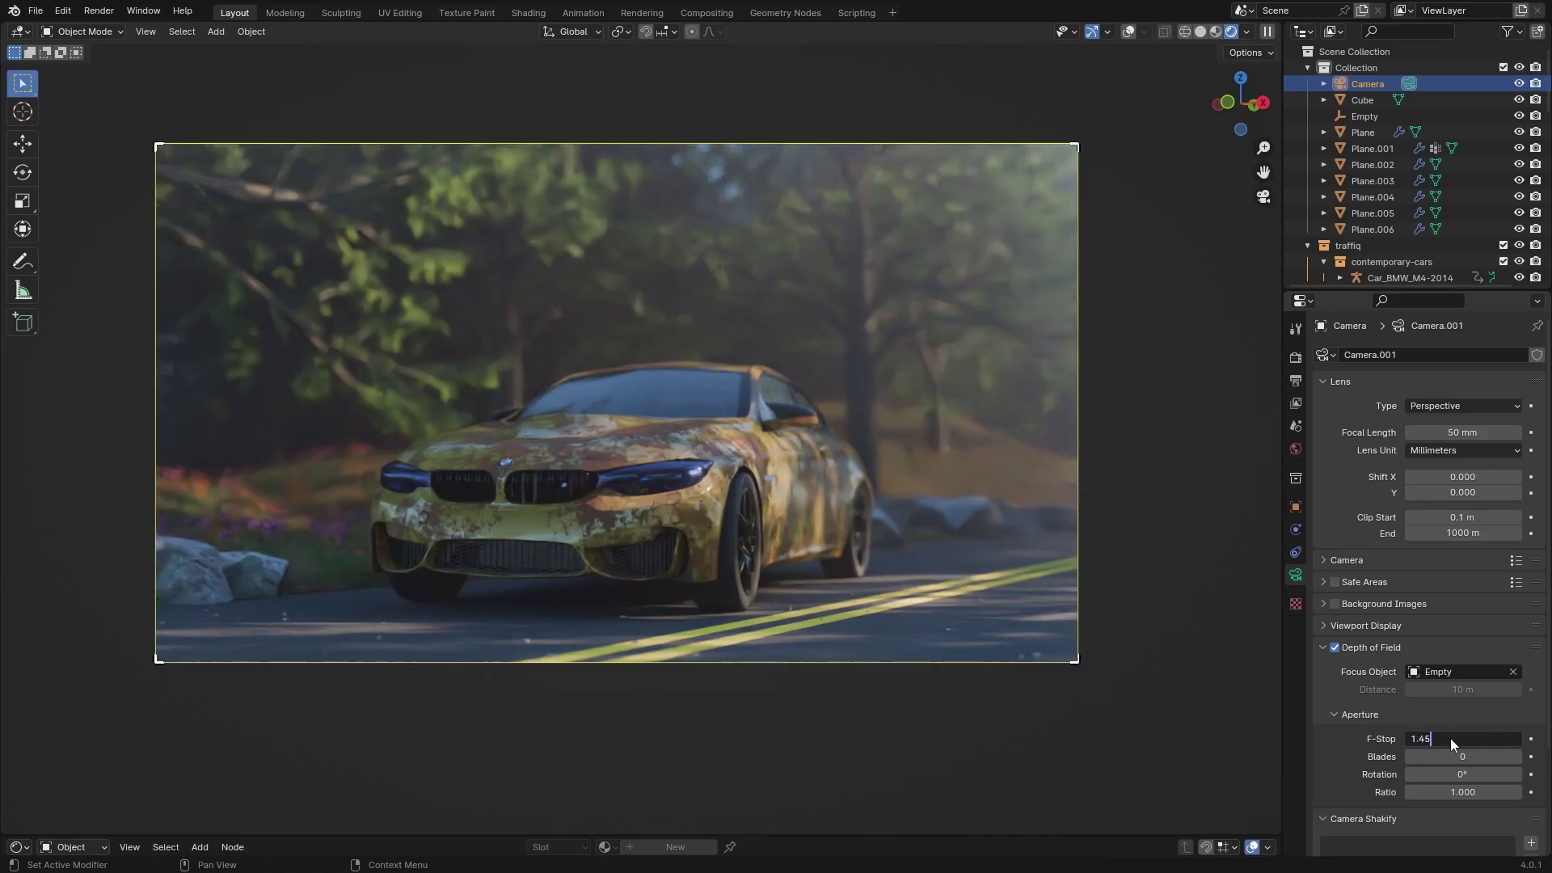
{"action": "key", "text": "Return"}
Set the camera's depth of field F-Stop to 1.4
{"action": "left_click", "coordinate": [1452, 739]}
{"action": "type", "text": "1.4"}
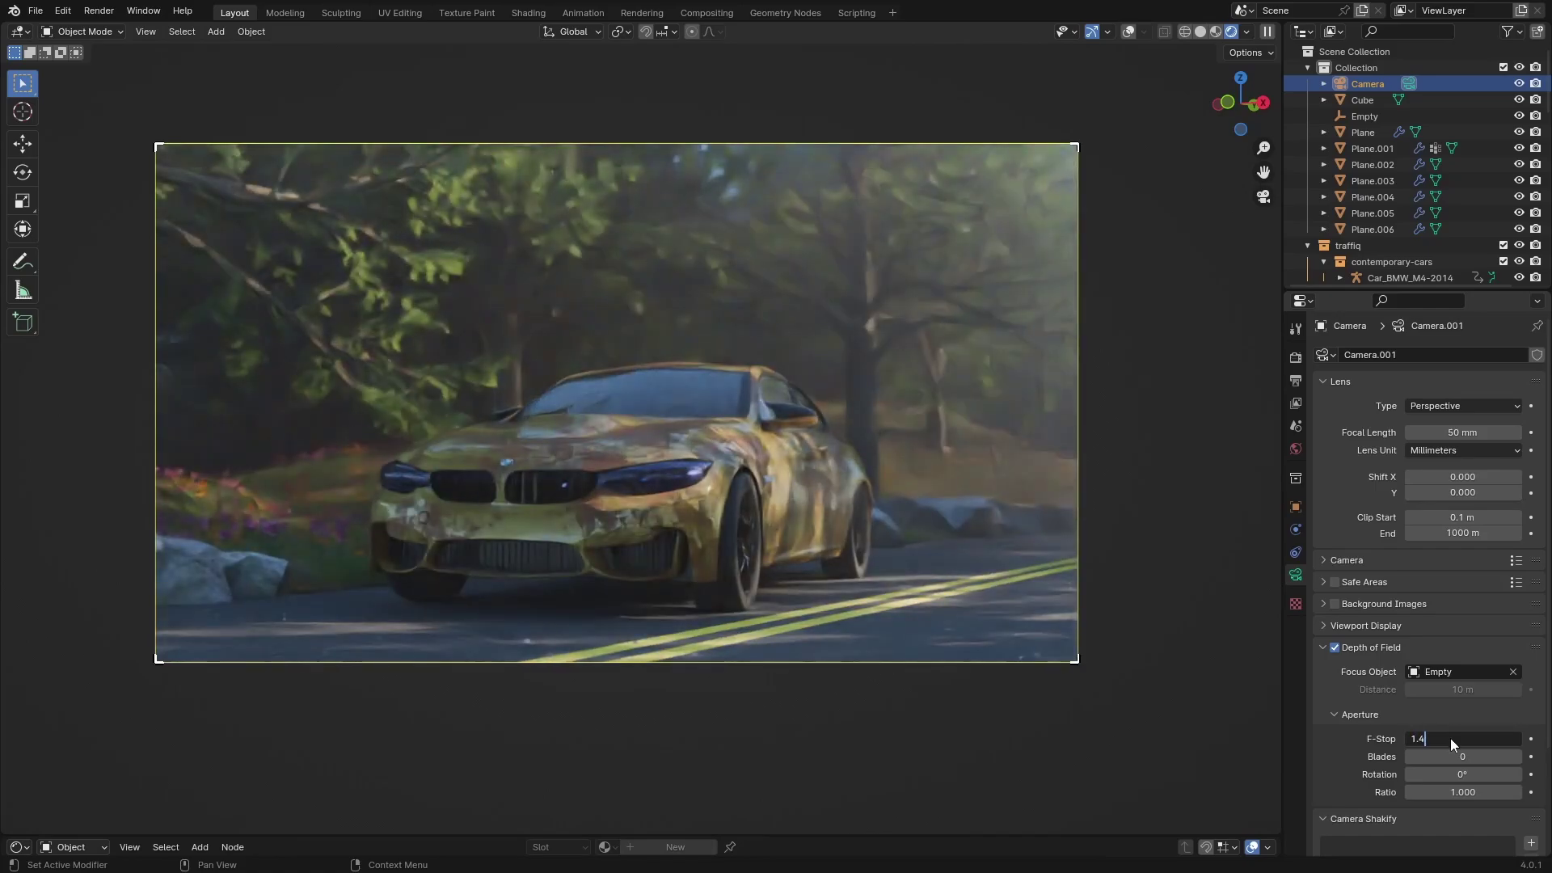
{"action": "key", "text": "Return"}
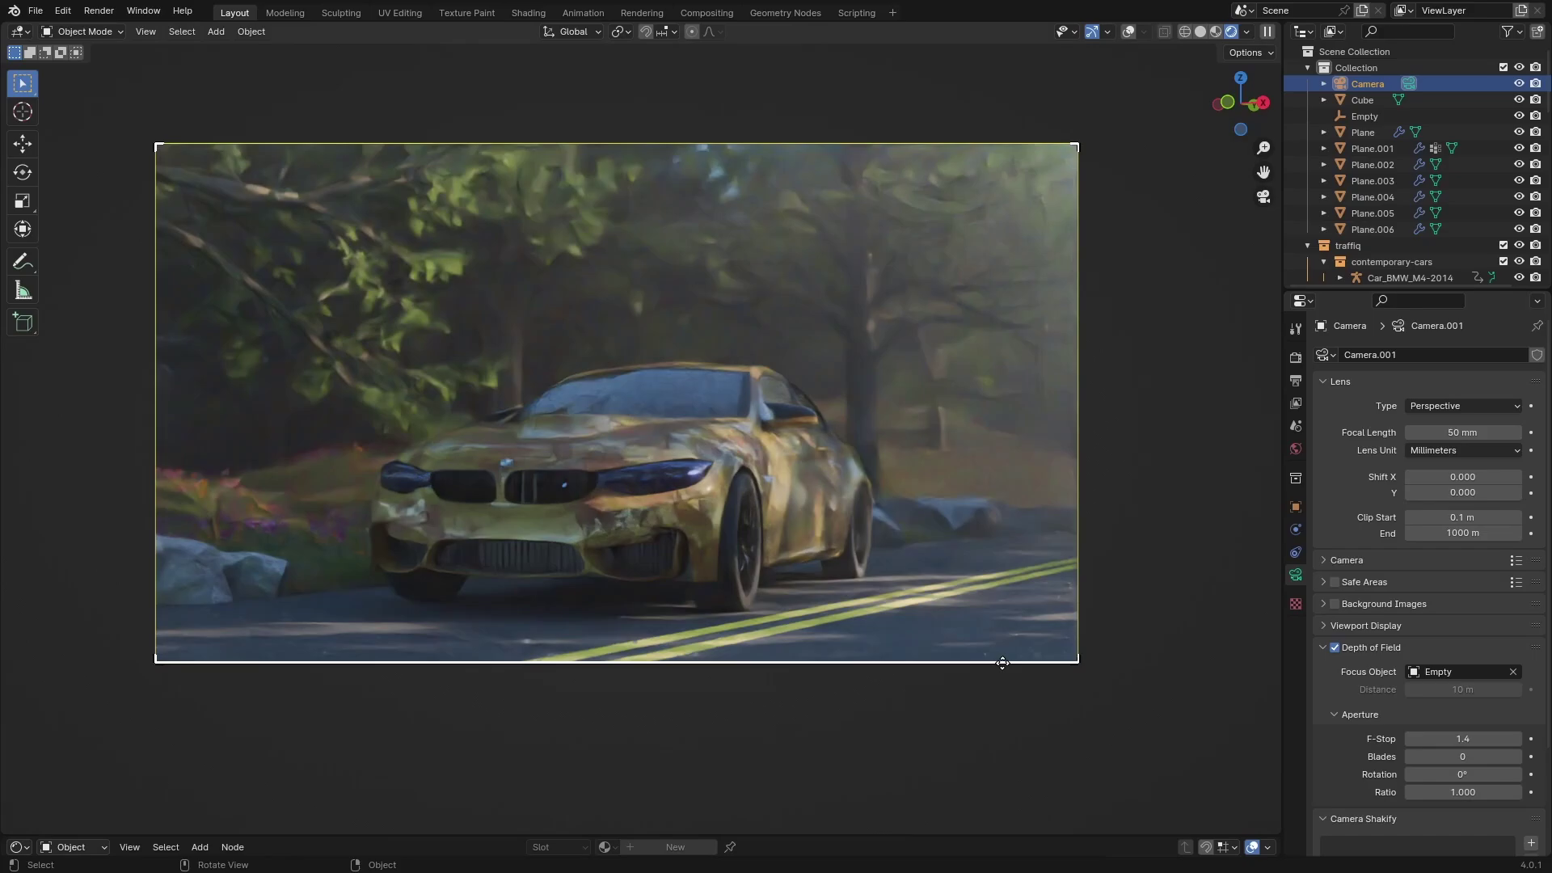